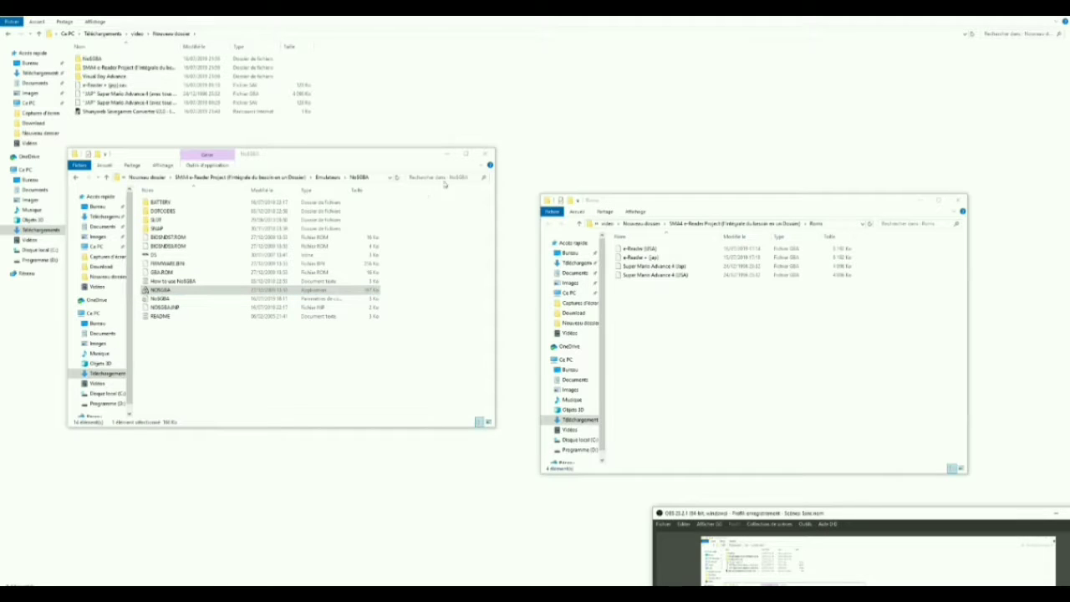
- Show file name extensions for the files in the No$GBA folder
click(158, 165)
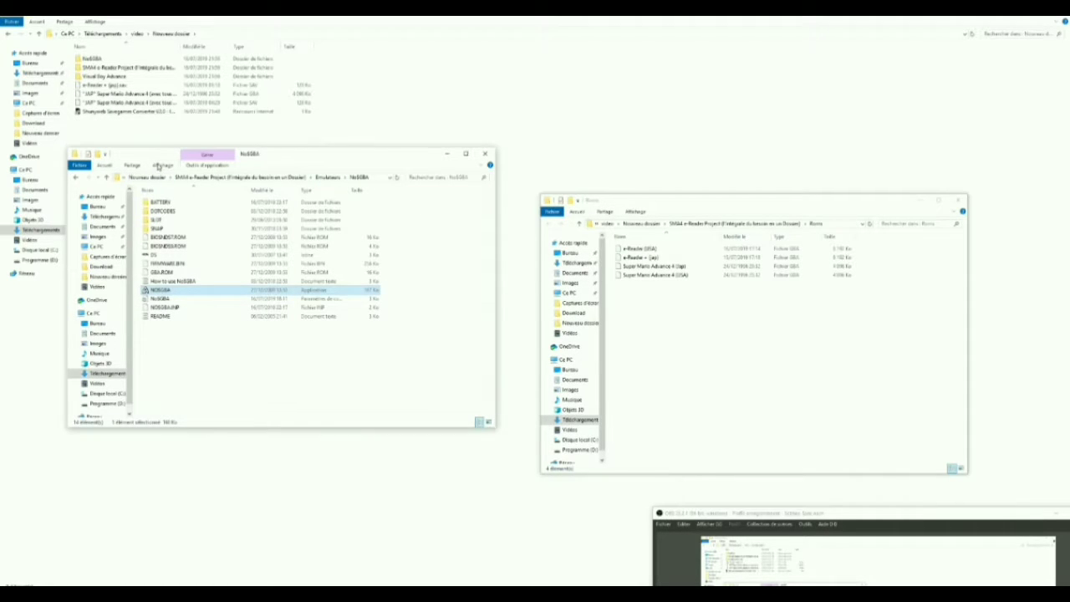
click(165, 164)
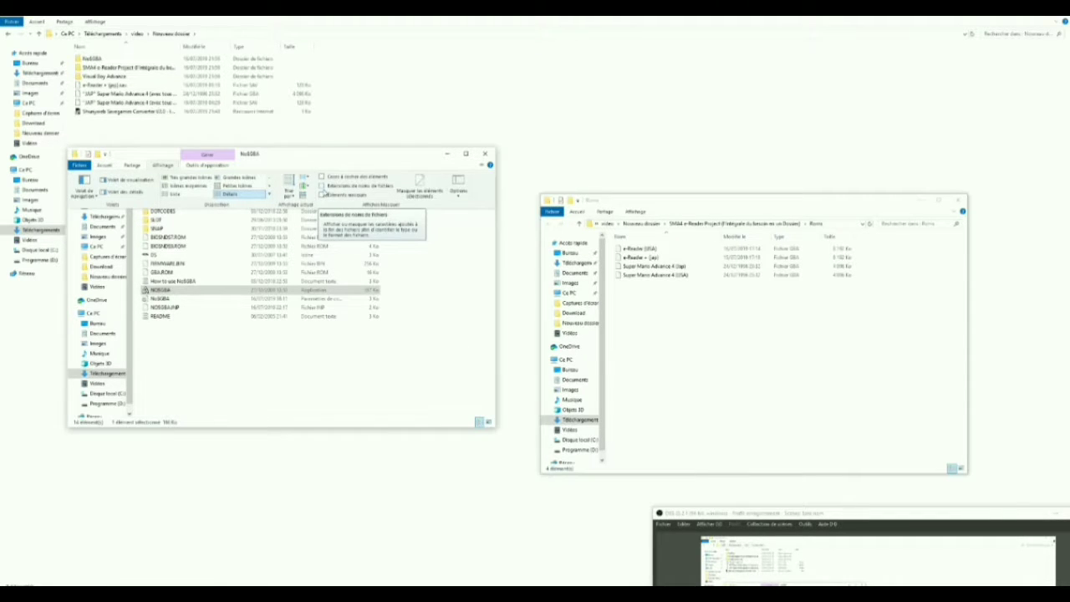
click(323, 191)
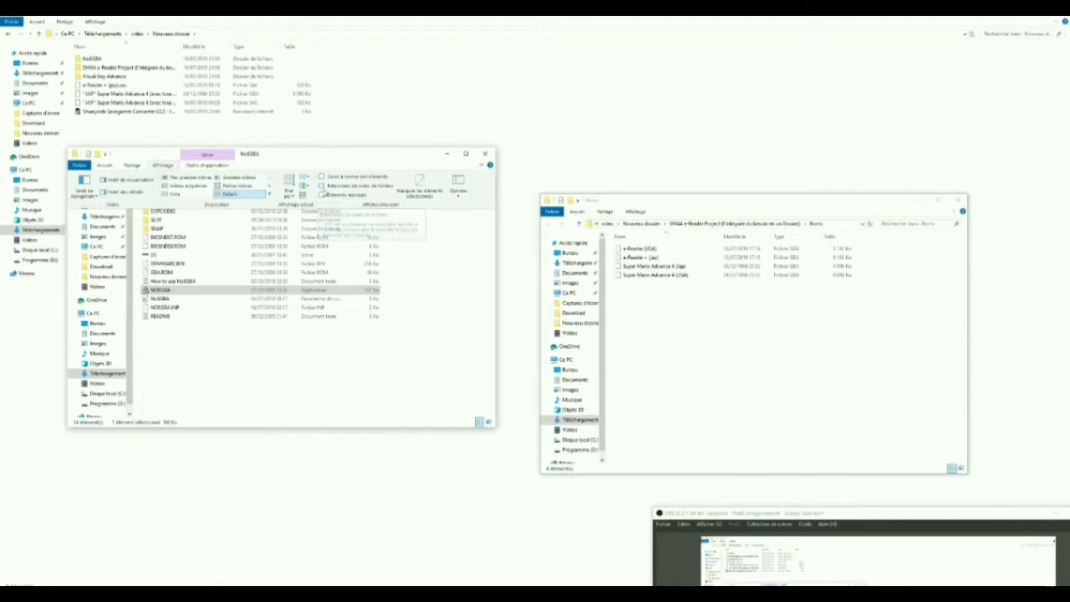
click(249, 376)
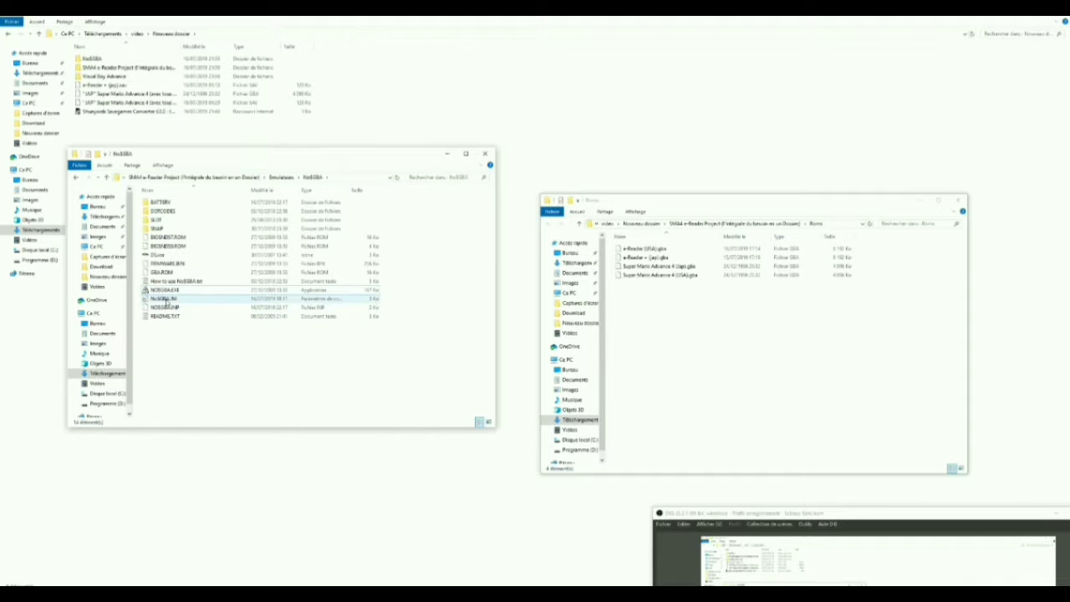
- Open the NO$GBA.INI configuration file, review its joypad, save format and keyboard settings, and close it
double_click(166, 301)
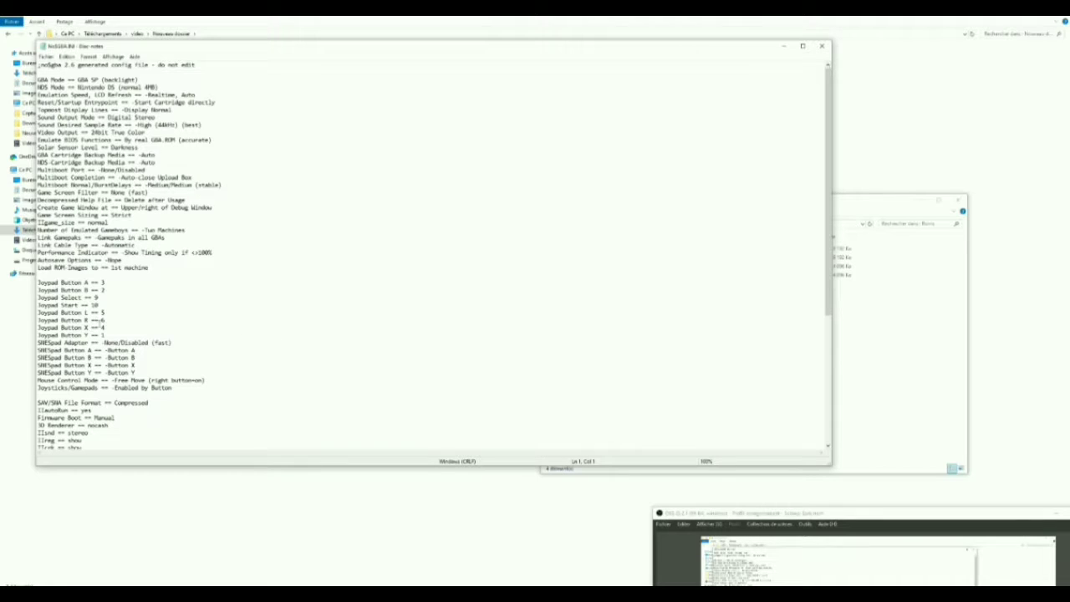
scroll(193, 352, down, 1)
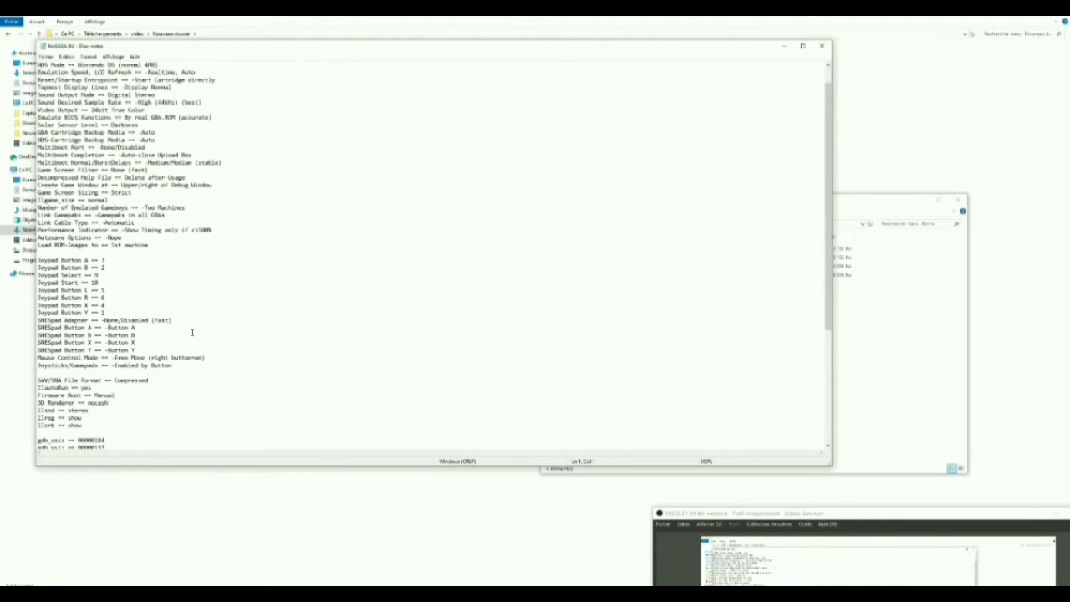
scroll(272, 274, down, 1)
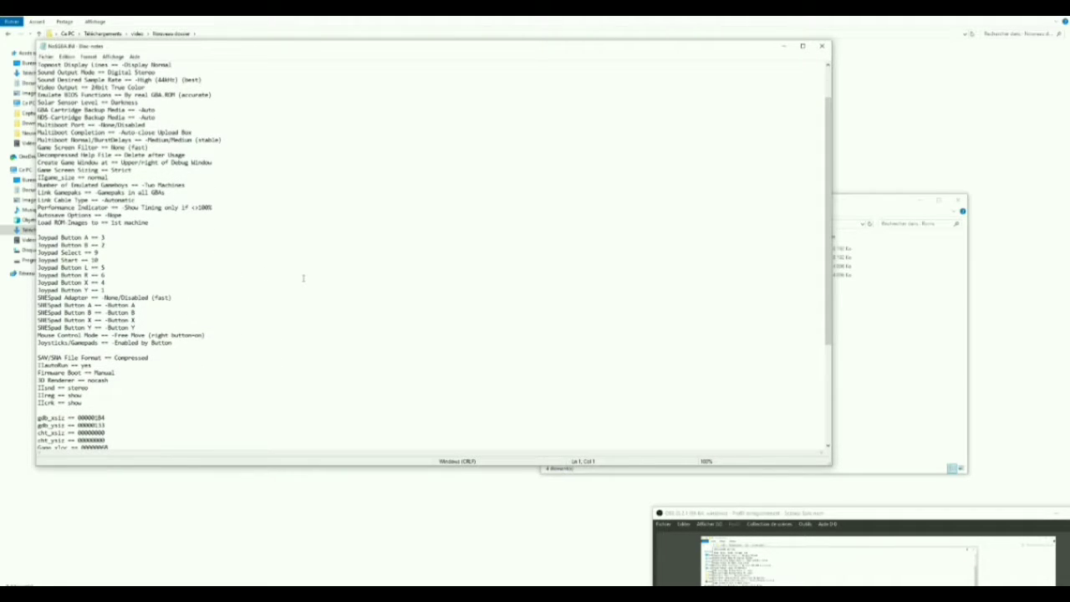
scroll(303, 278, down, 2)
scroll(303, 278, down, 4)
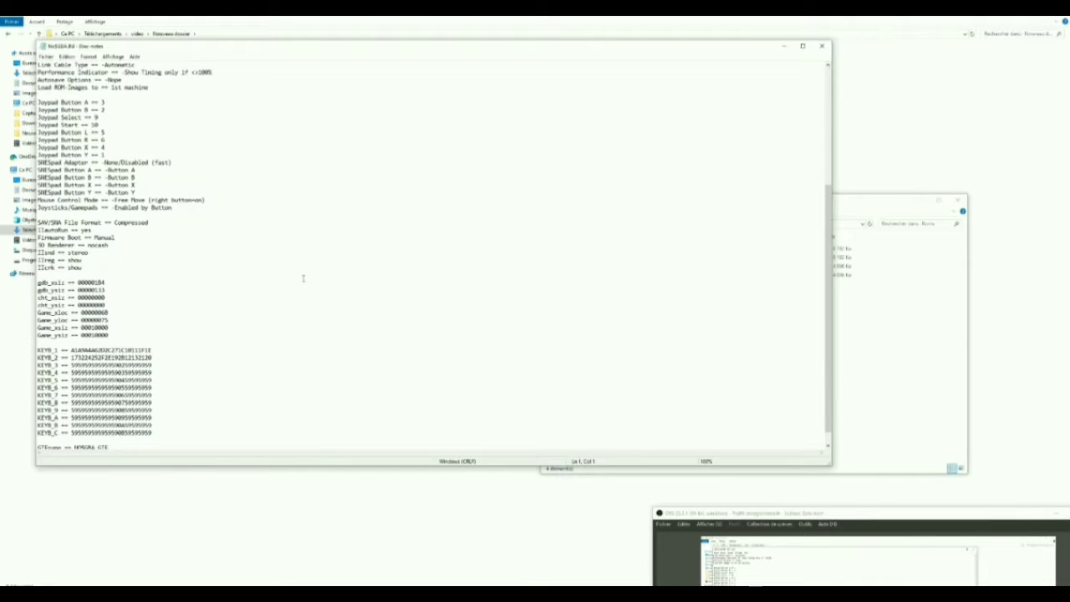
scroll(304, 277, down, 1)
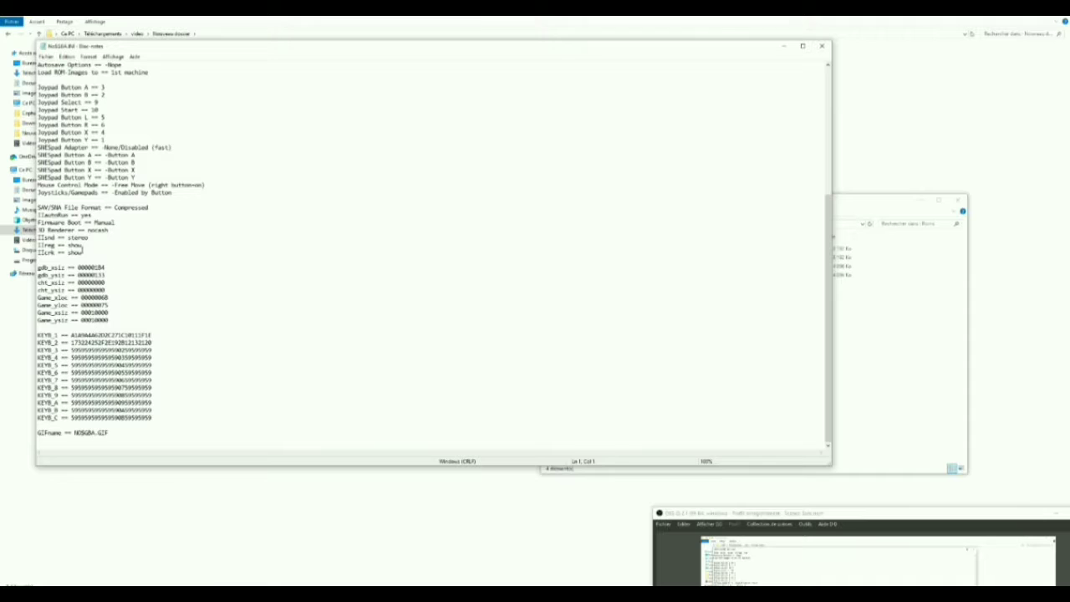
scroll(258, 278, up, 1)
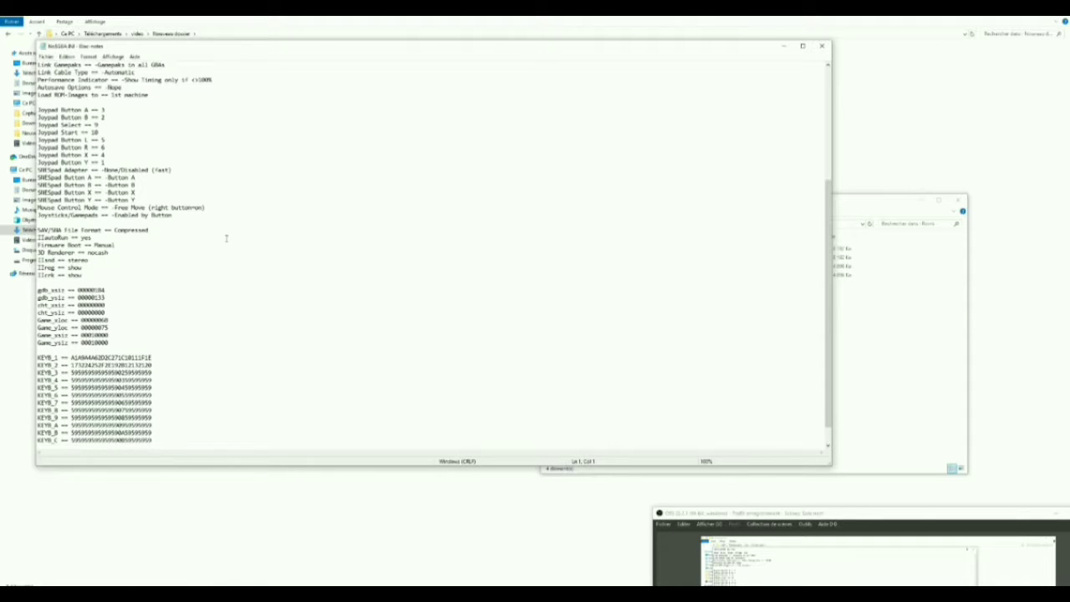
click(823, 46)
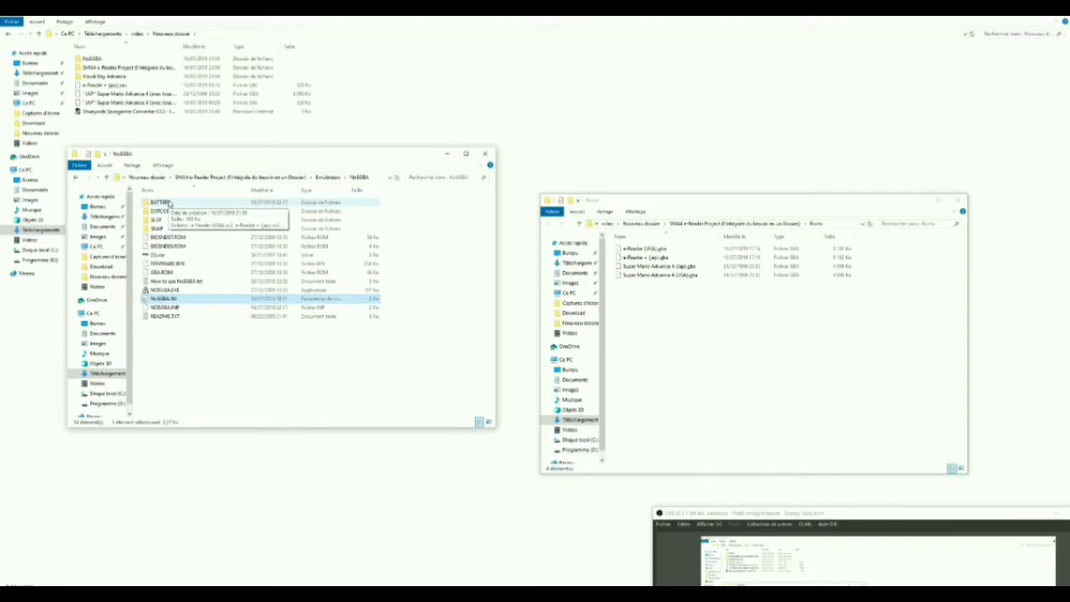
- Examine the save files in the BATTERY folder and return to the No$GBA folder
double_click(170, 203)
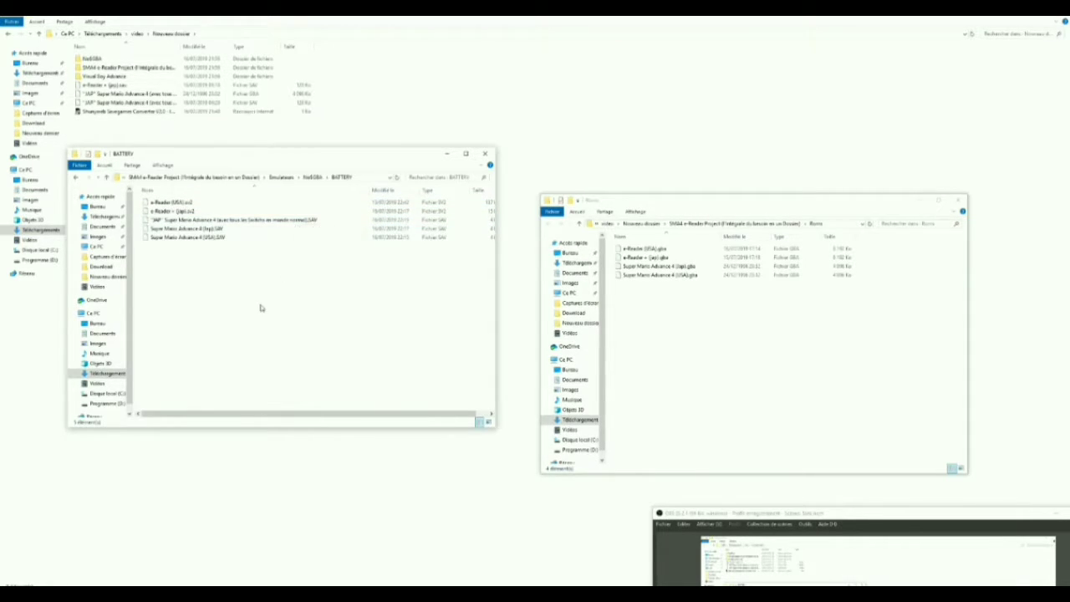
click(313, 178)
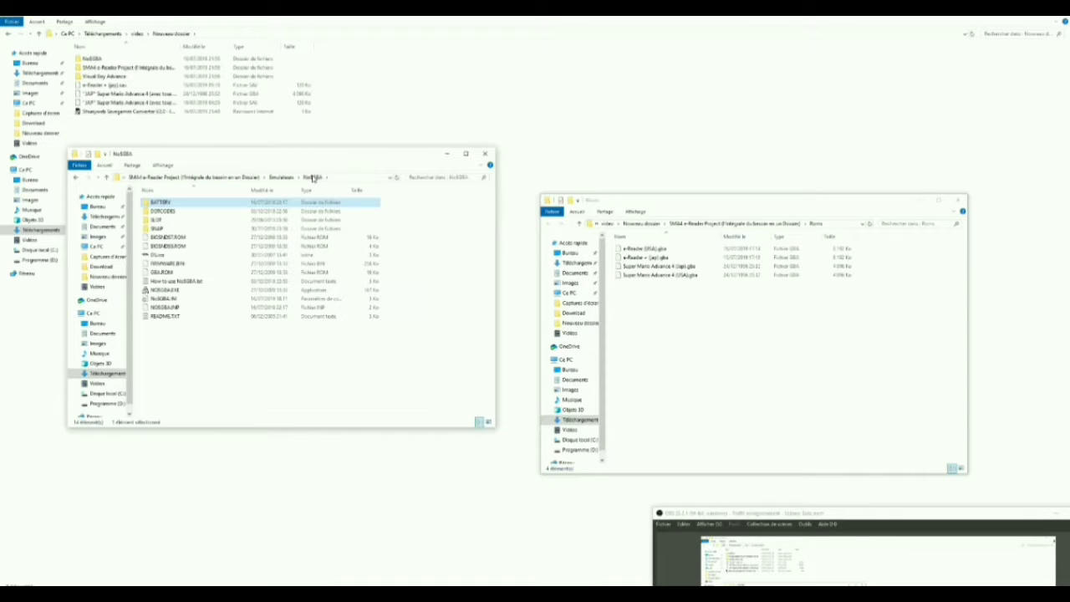
- Launch the emulator from NO$GBA.EXE
click(165, 290)
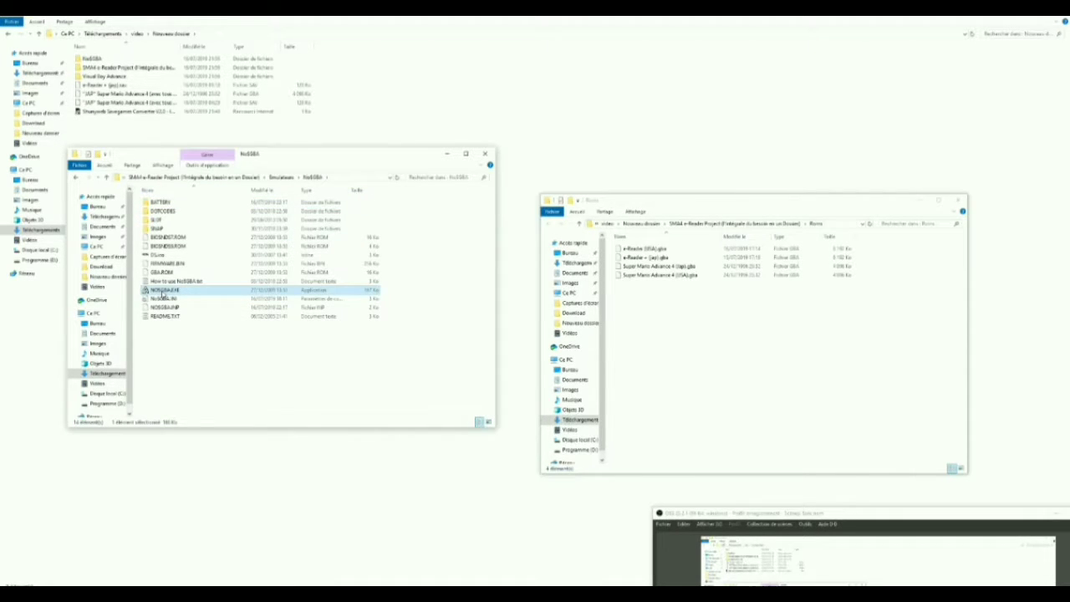
click(232, 343)
double_click(172, 289)
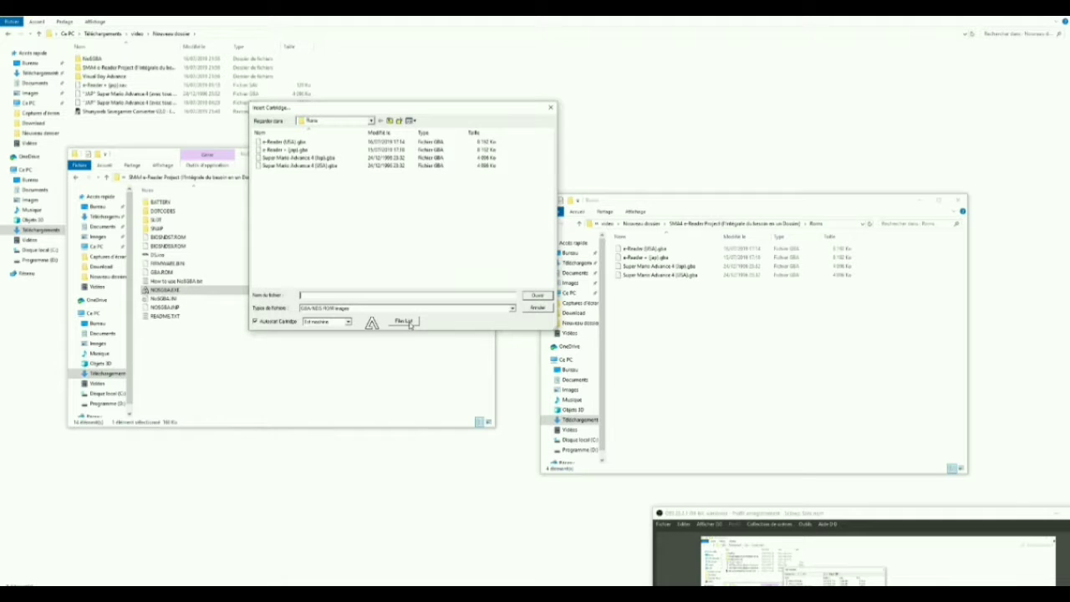
- Set the autostart cartridge to all machines and load Super Mario Advance 4 (Jap).gba
click(407, 322)
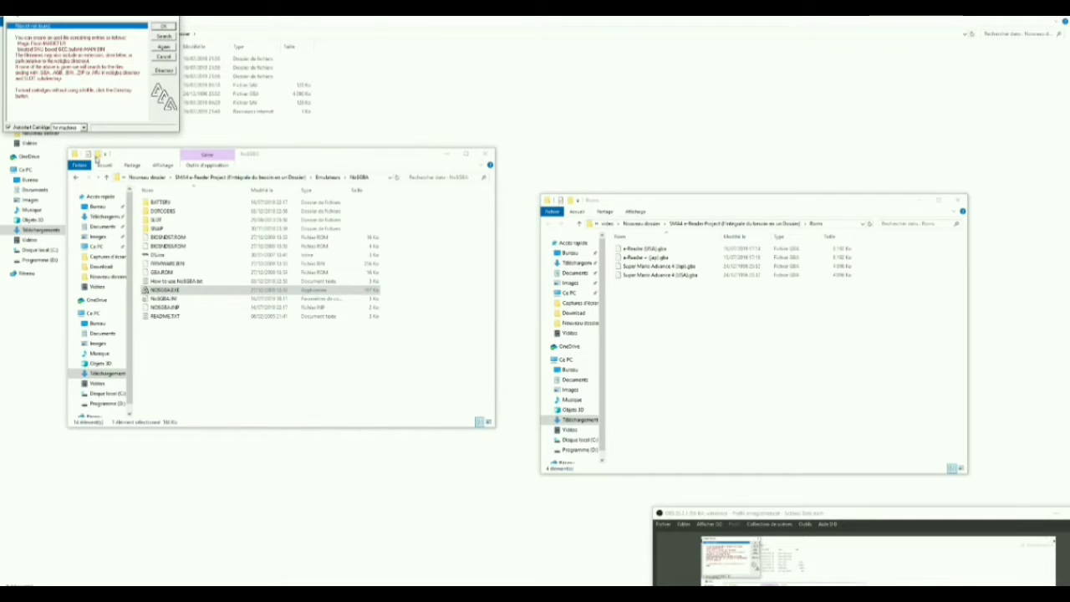
click(84, 128)
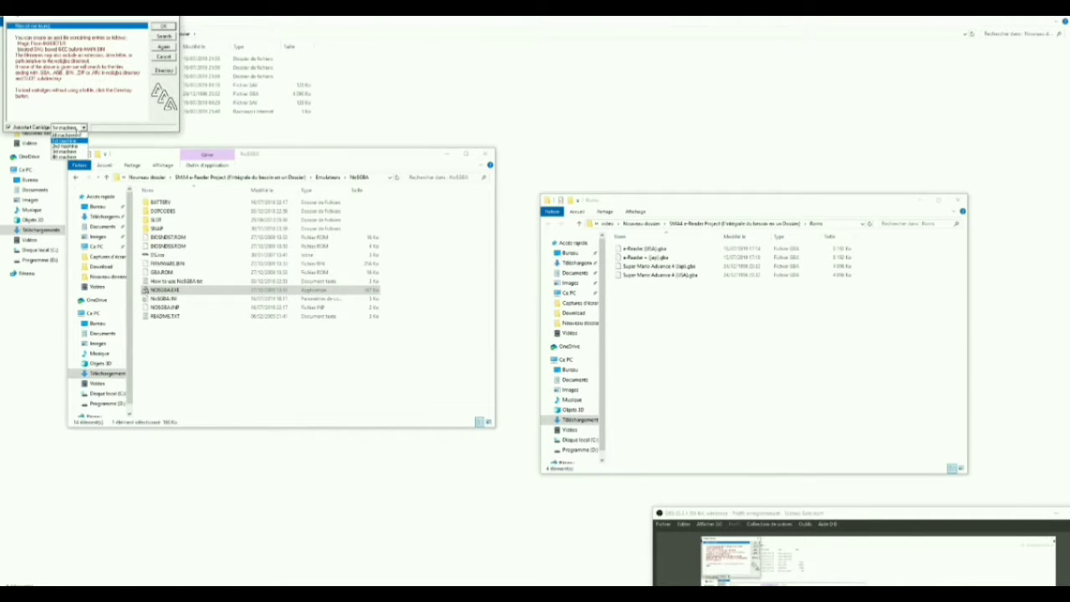
click(69, 135)
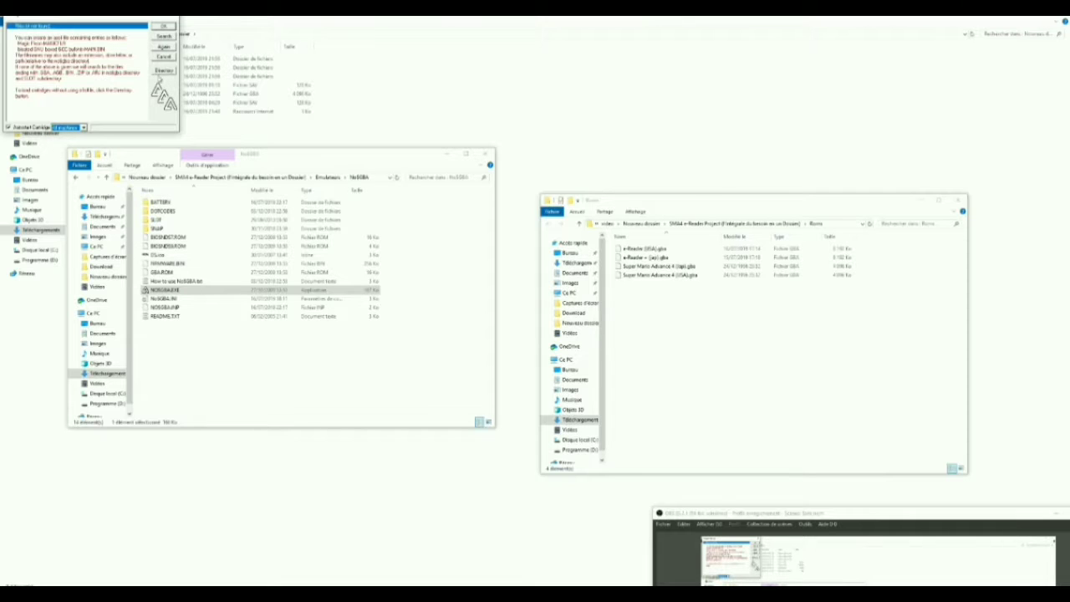
click(164, 26)
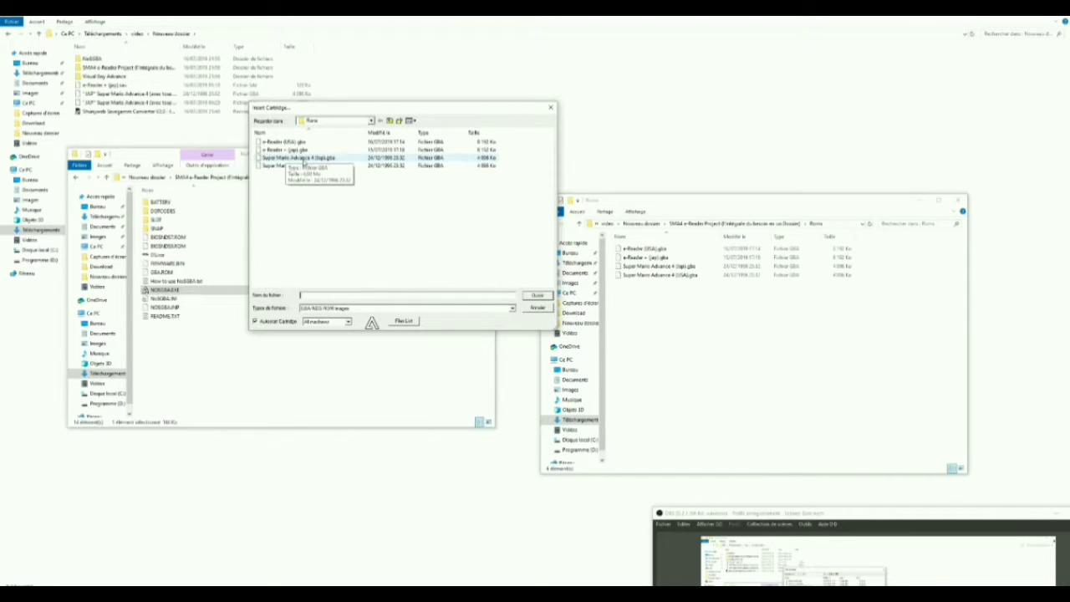
double_click(303, 159)
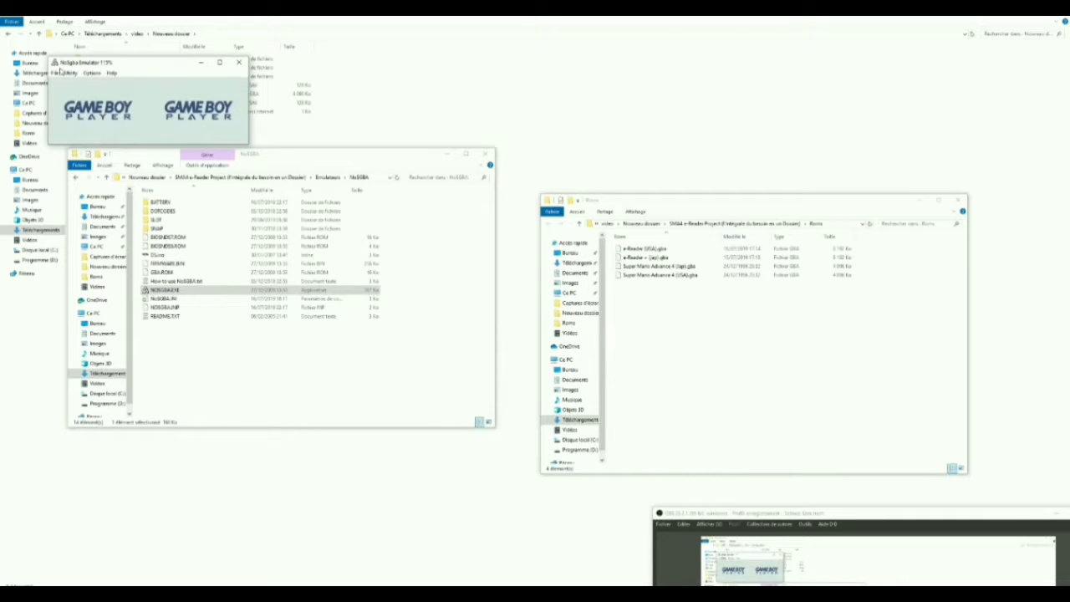
- Load the e-Reader + (Jap).gba cartridge into the 2nd machine only
click(56, 72)
click(56, 73)
click(56, 73)
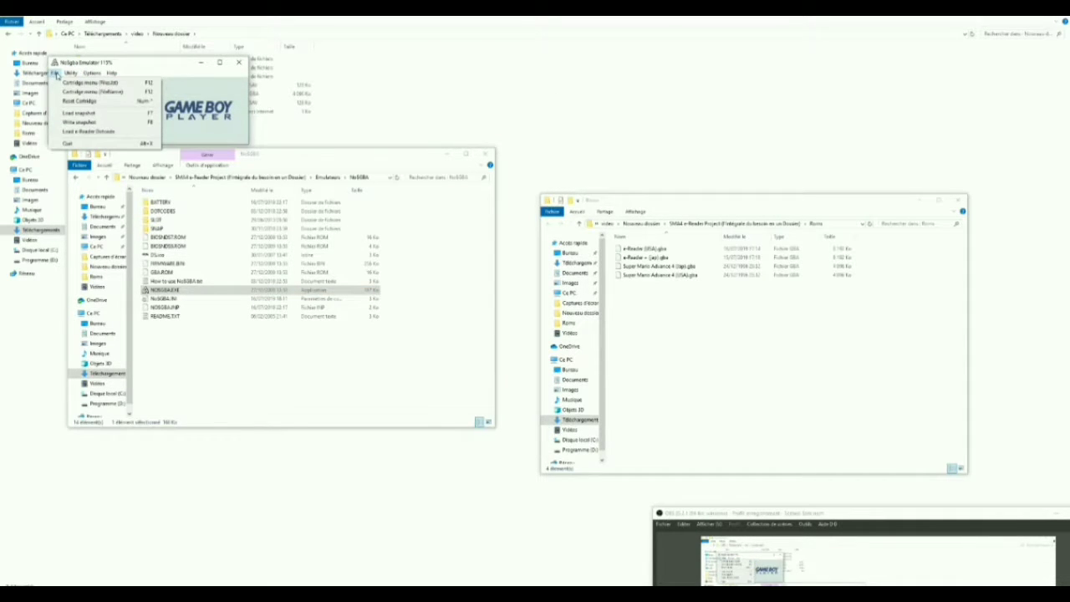
click(74, 86)
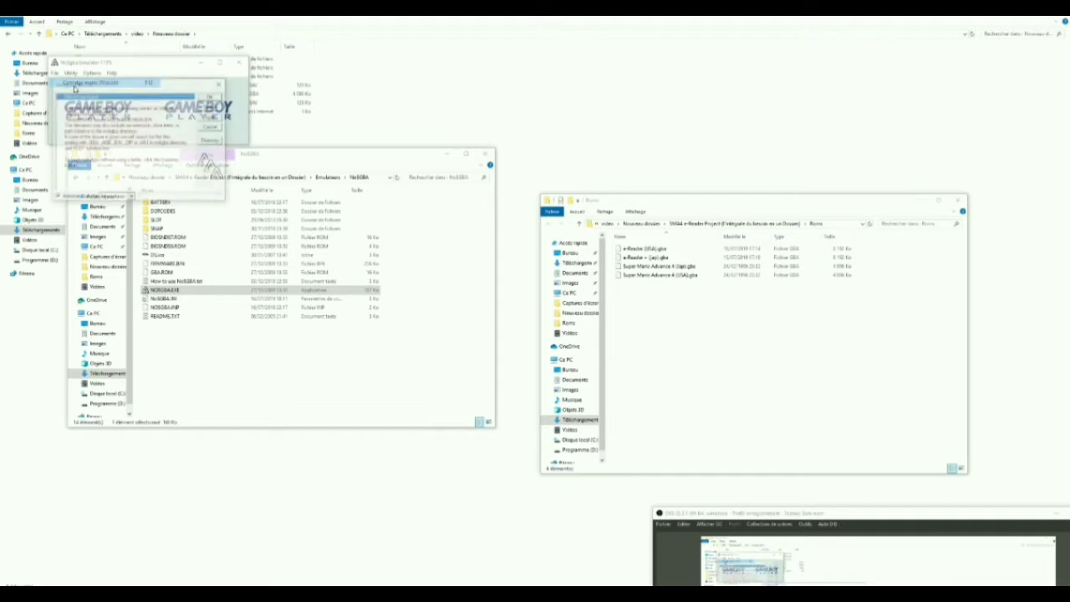
click(131, 198)
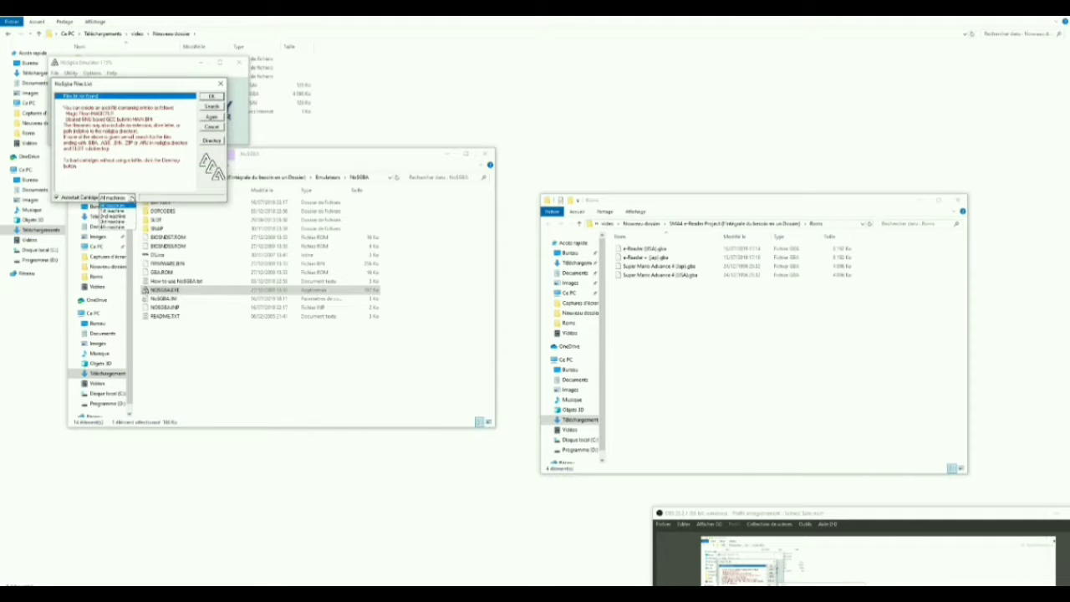
click(121, 219)
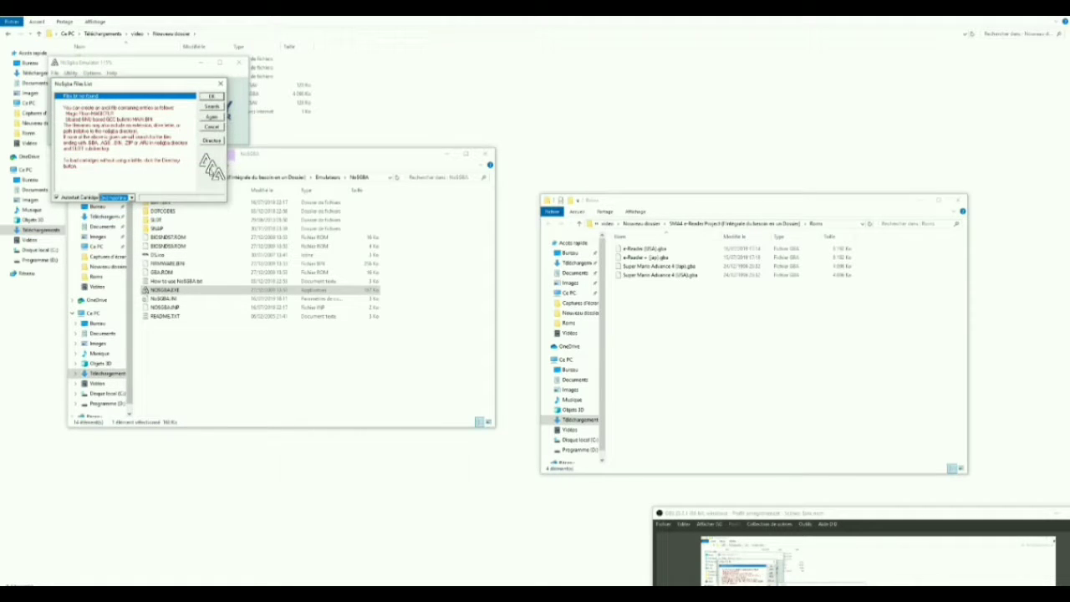
click(212, 140)
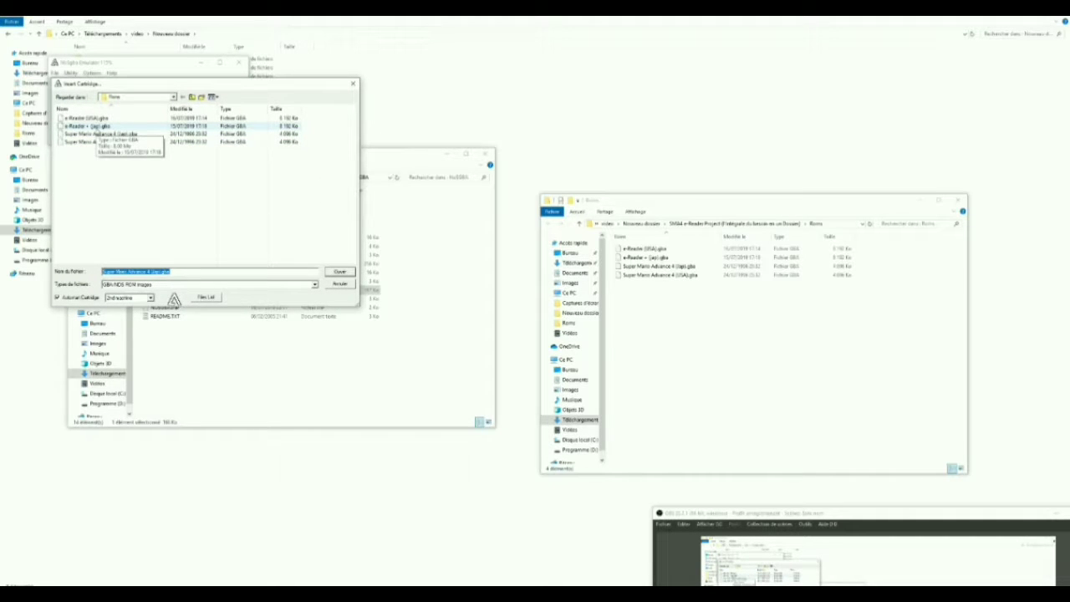
double_click(90, 127)
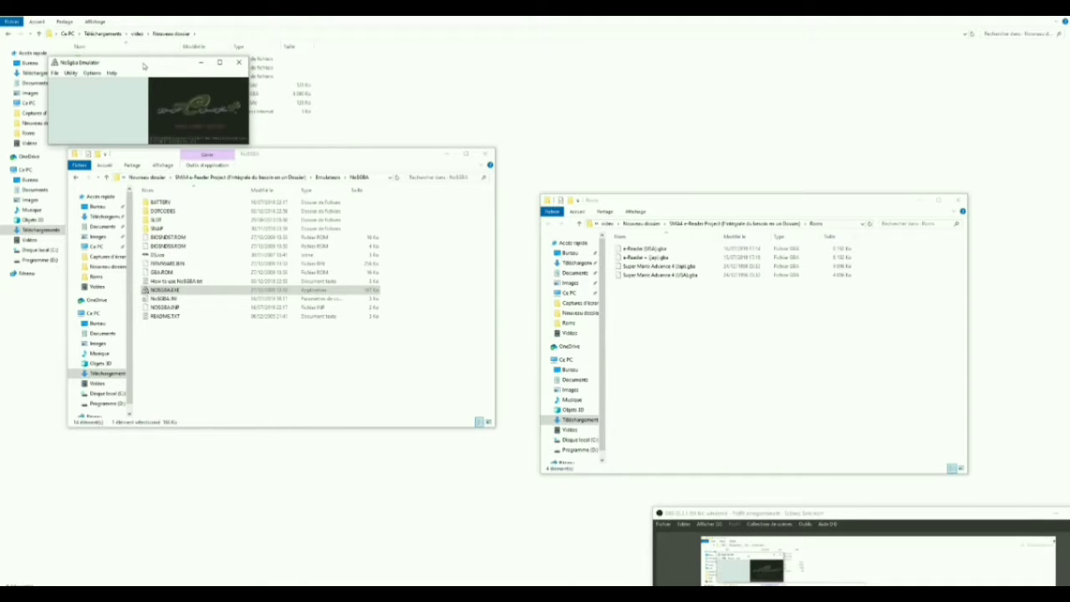
- In the emulator's controls setup, assign the Space key to Select for player 1
drag(147, 59, 377, 141)
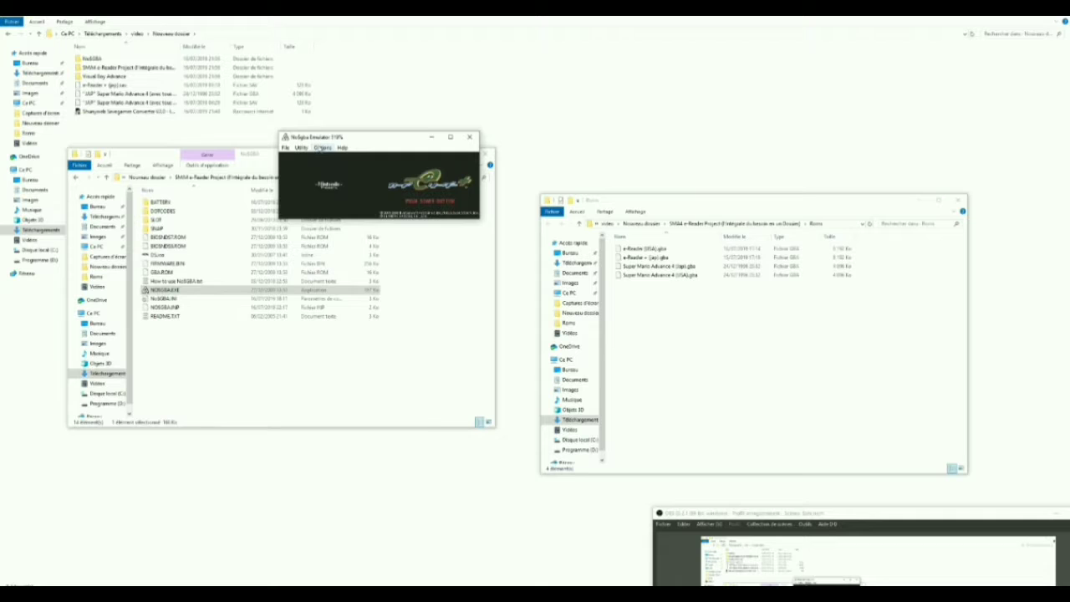
click(301, 147)
mouse_move(318, 149)
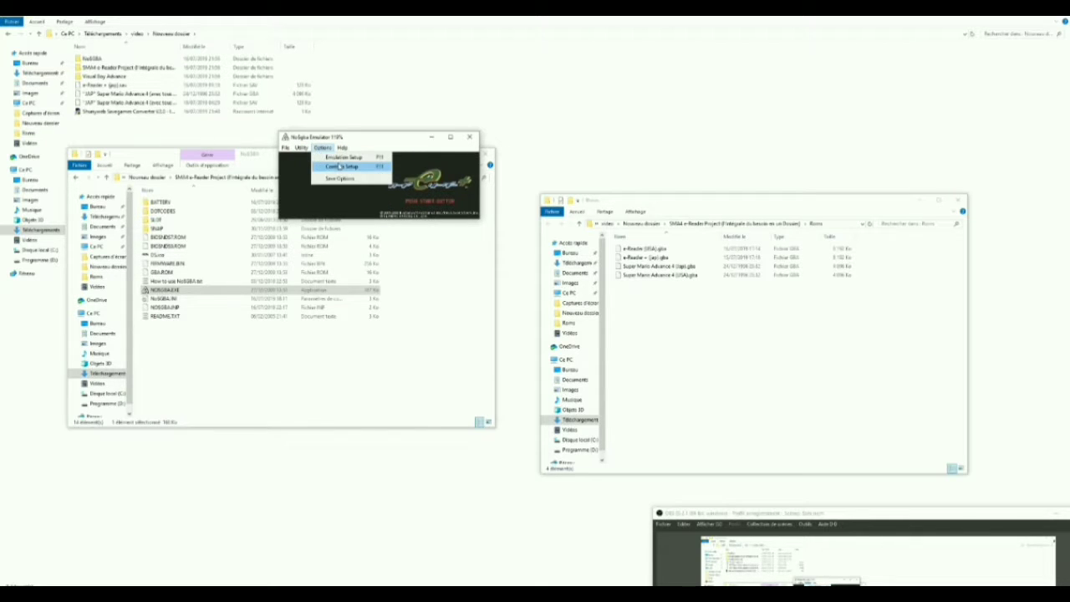
click(340, 167)
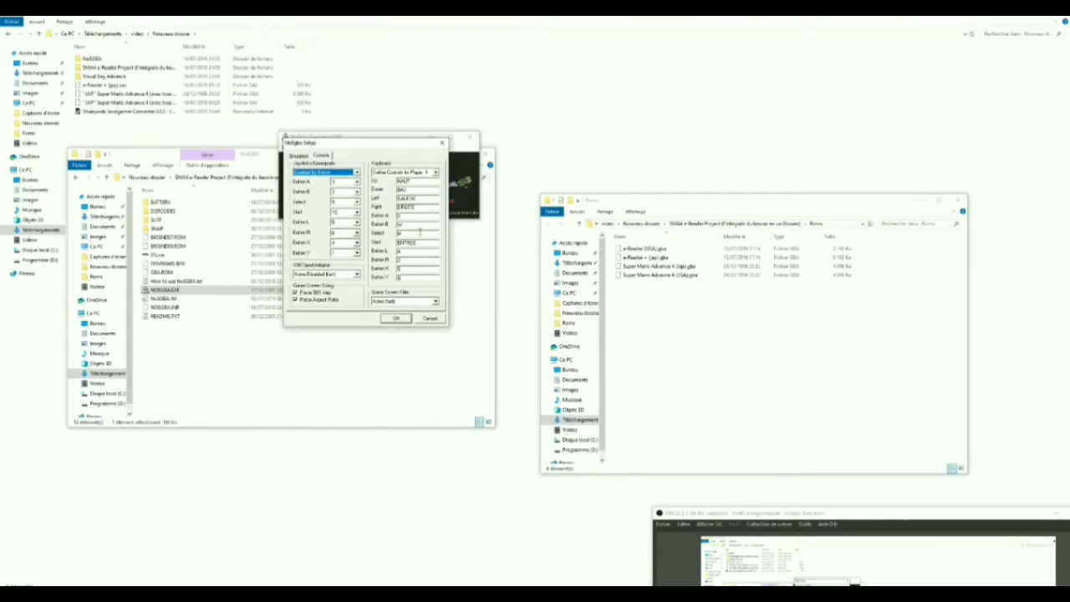
click(418, 232)
key(space)
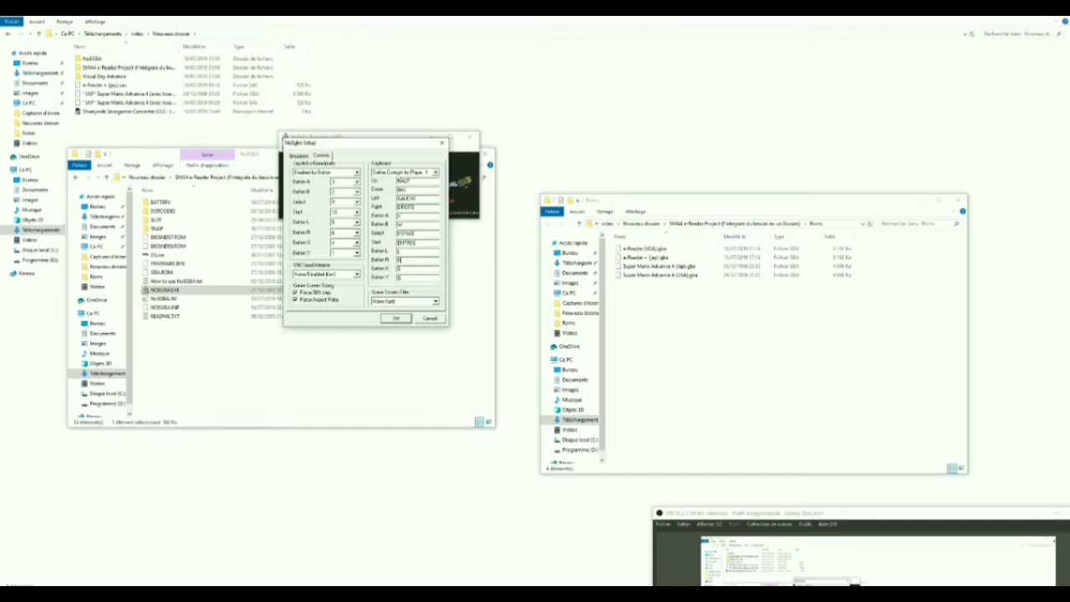
- Map player 2's Up to numpad 8, Down to numpad 2, Button A to numpad minus, Button B to numpad plus and Start to numpad Enter
click(408, 172)
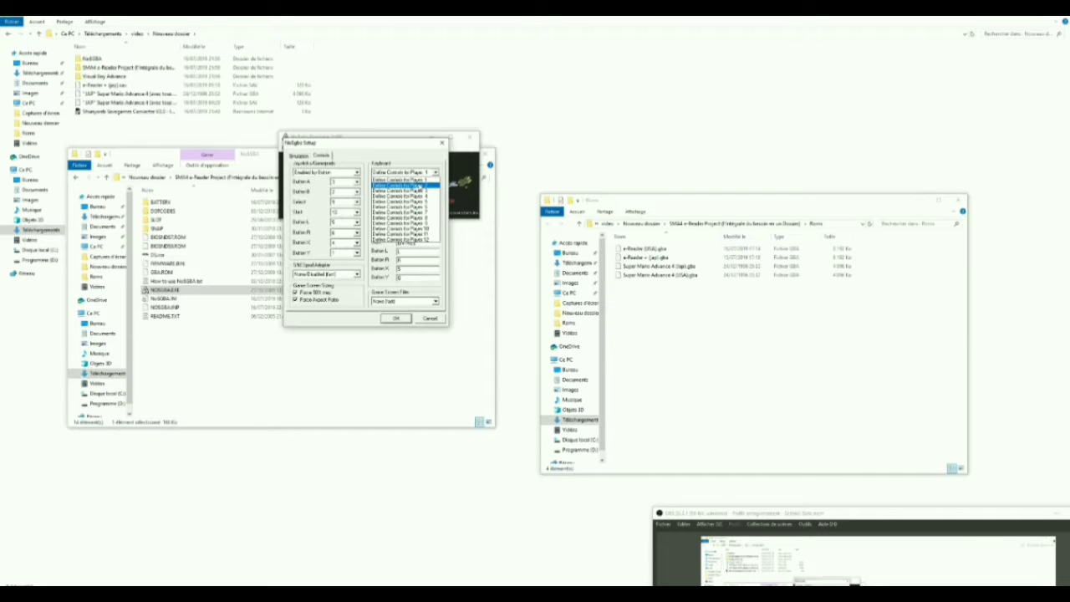
click(418, 182)
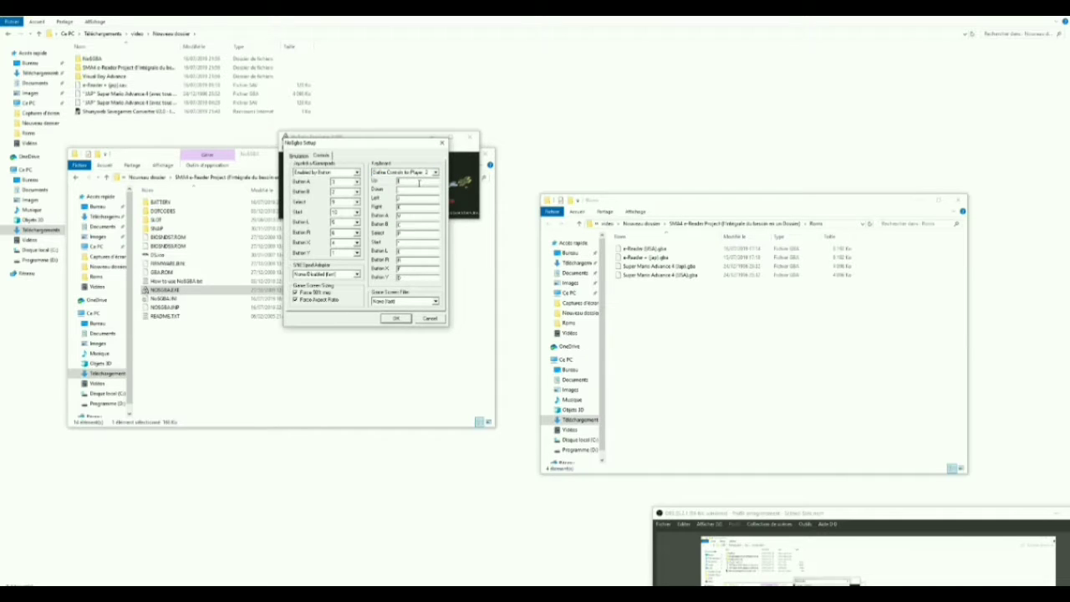
key(KP_8)
key(KP_2)
key(KP_Subtract)
key(KP_Add)
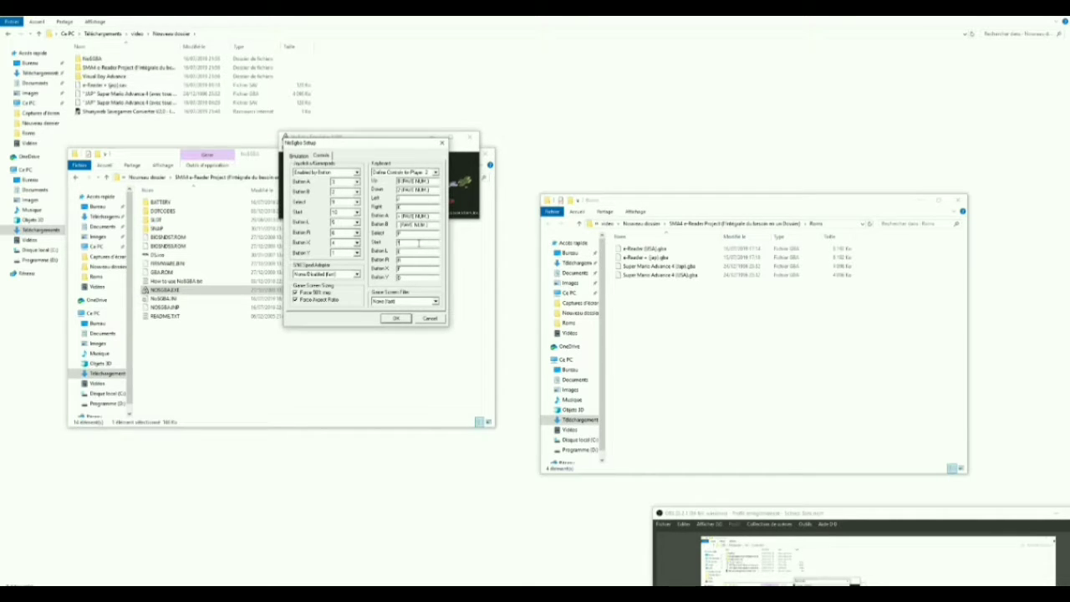
key(KP_Enter)
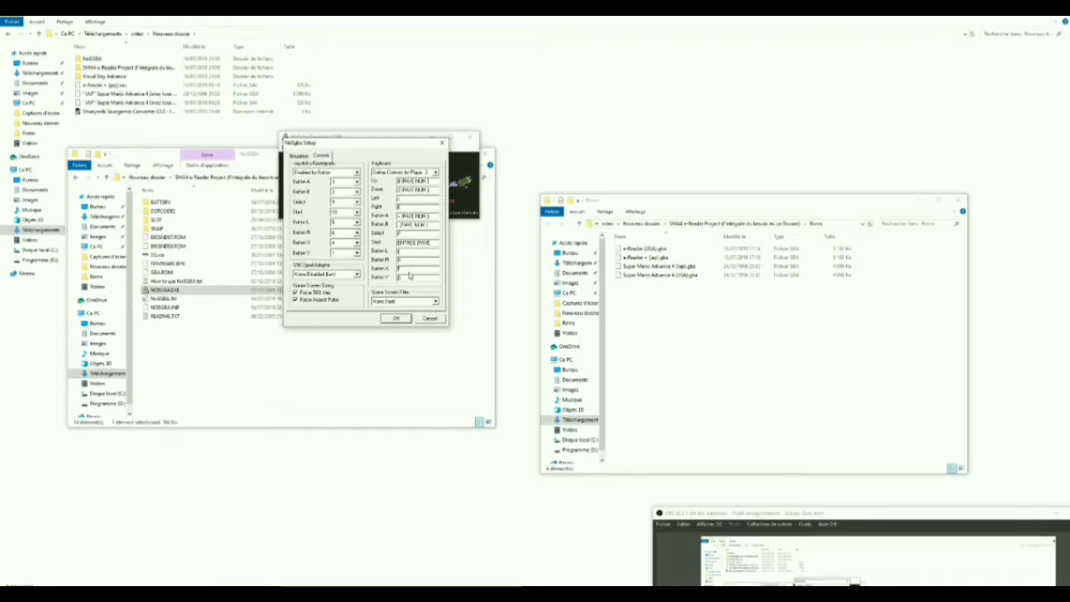
click(394, 318)
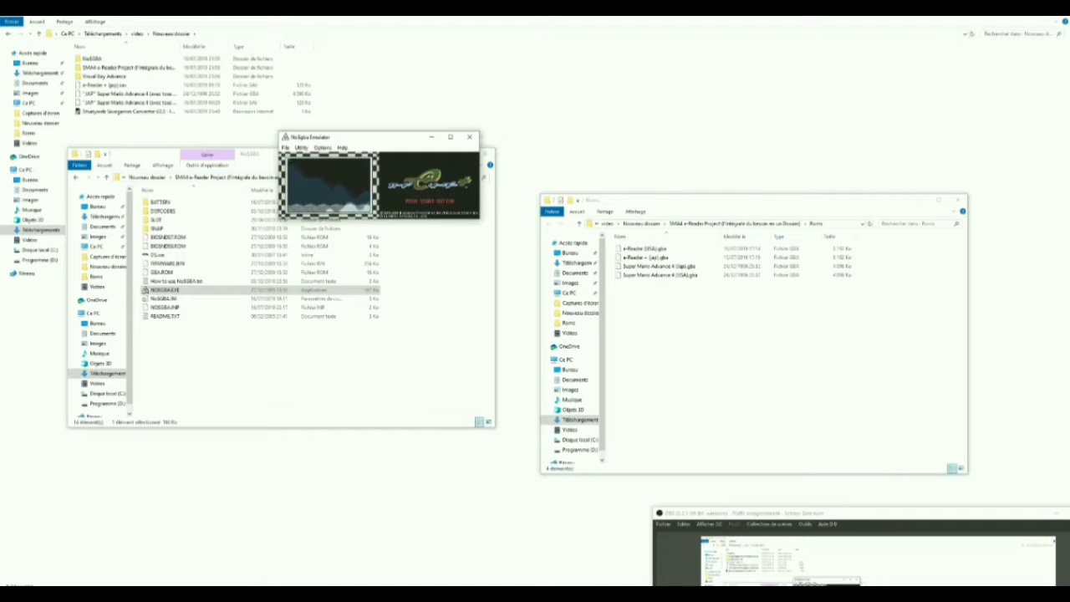
- Lower the system volume to 36 and maximize the emulator window
click(982, 601)
click(996, 580)
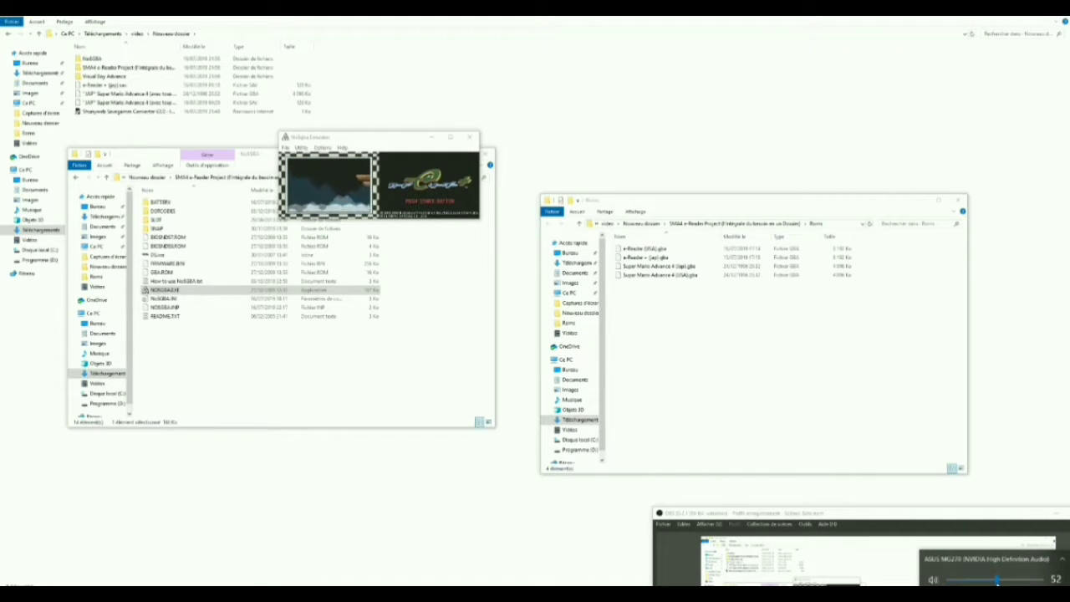
drag(997, 580, 983, 580)
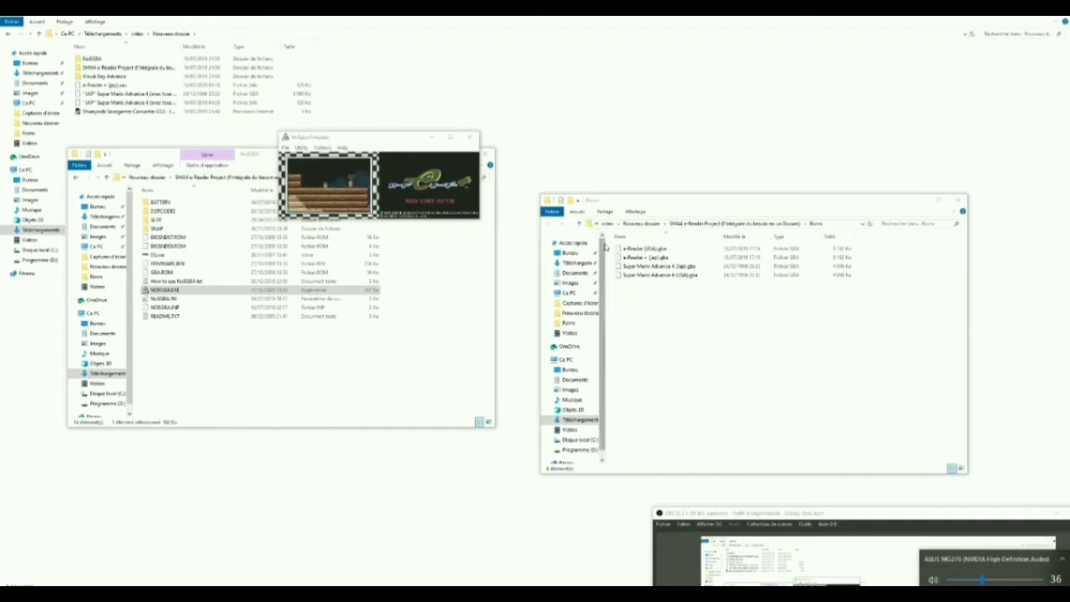
click(451, 136)
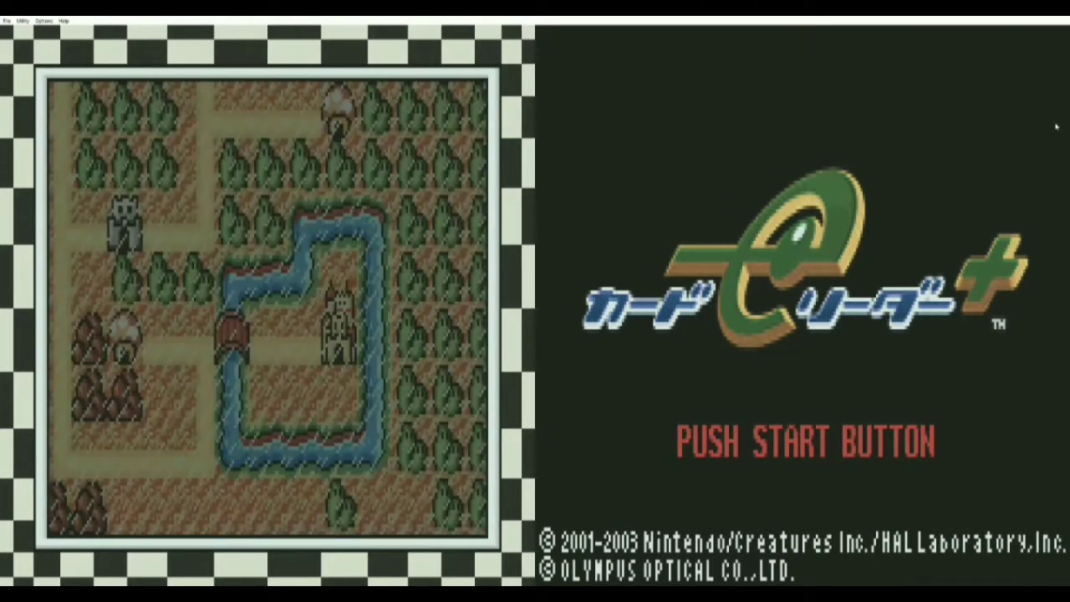
- On the e-Reader+ machine, go past the title screen and launch the saved スーパーマリオアドバンス4 application with ゲームスタート
key(Return)
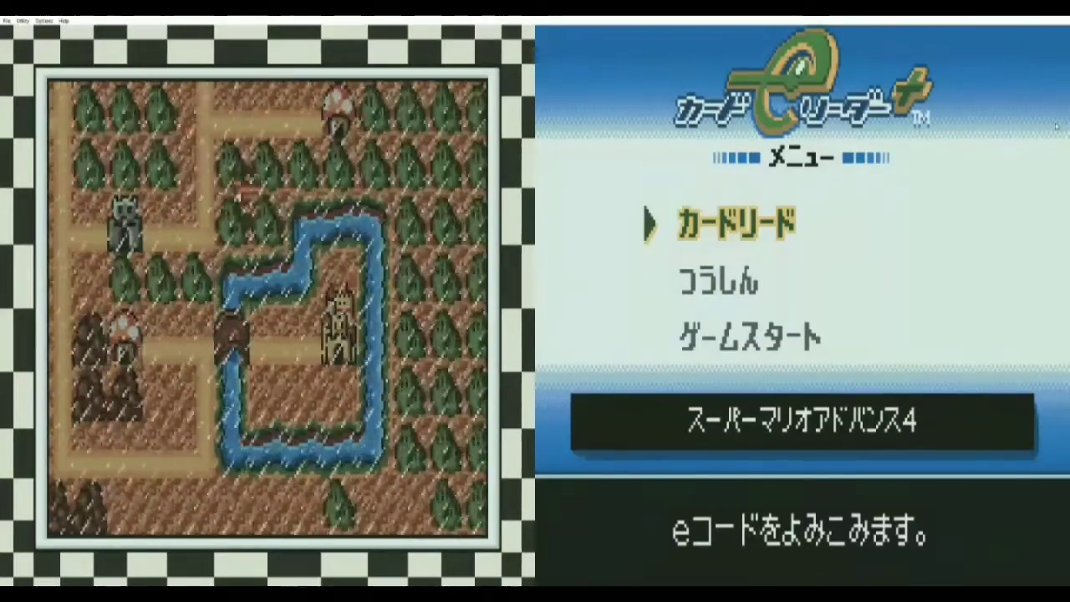
key(Down)
key(Down)
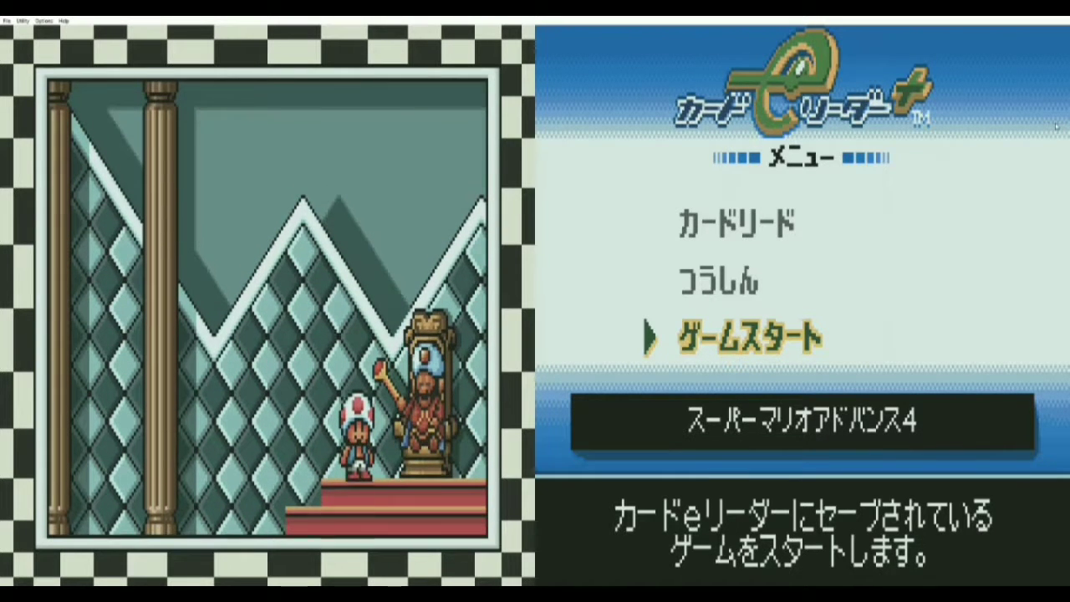
key(Up)
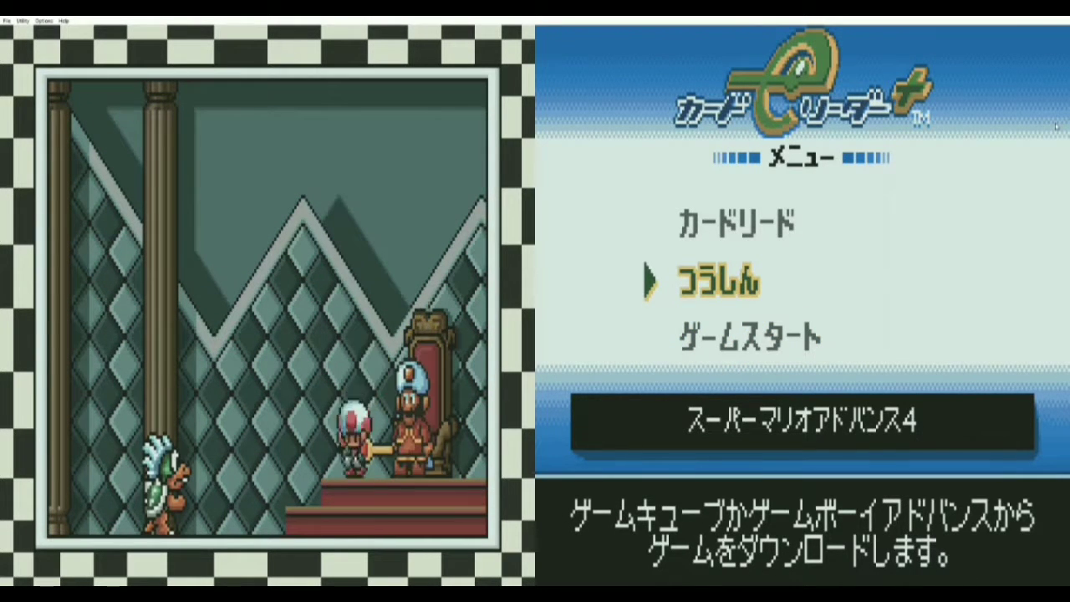
key(Down)
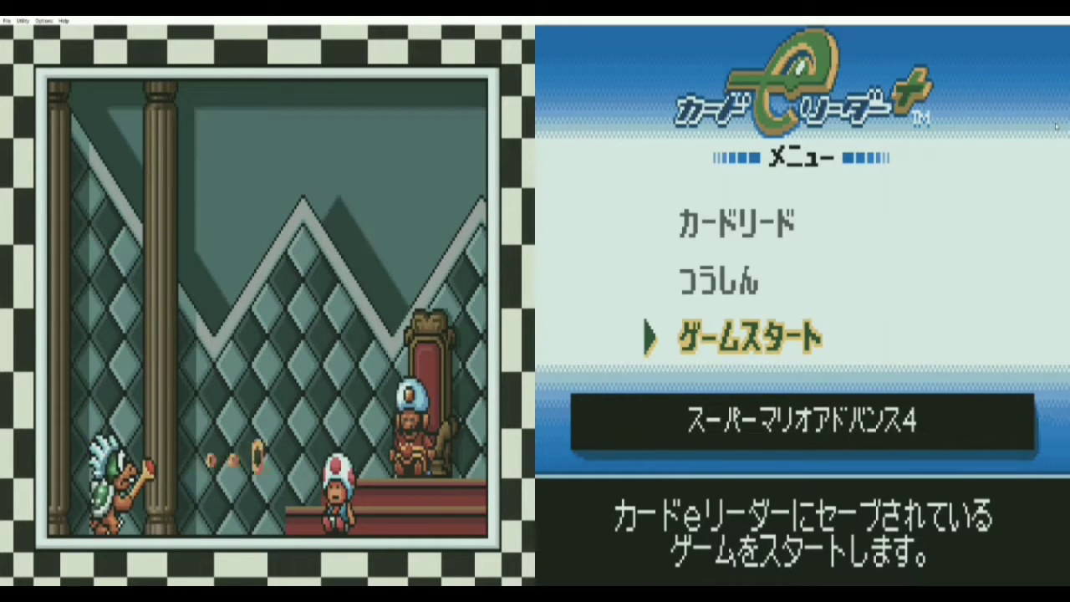
key(Return)
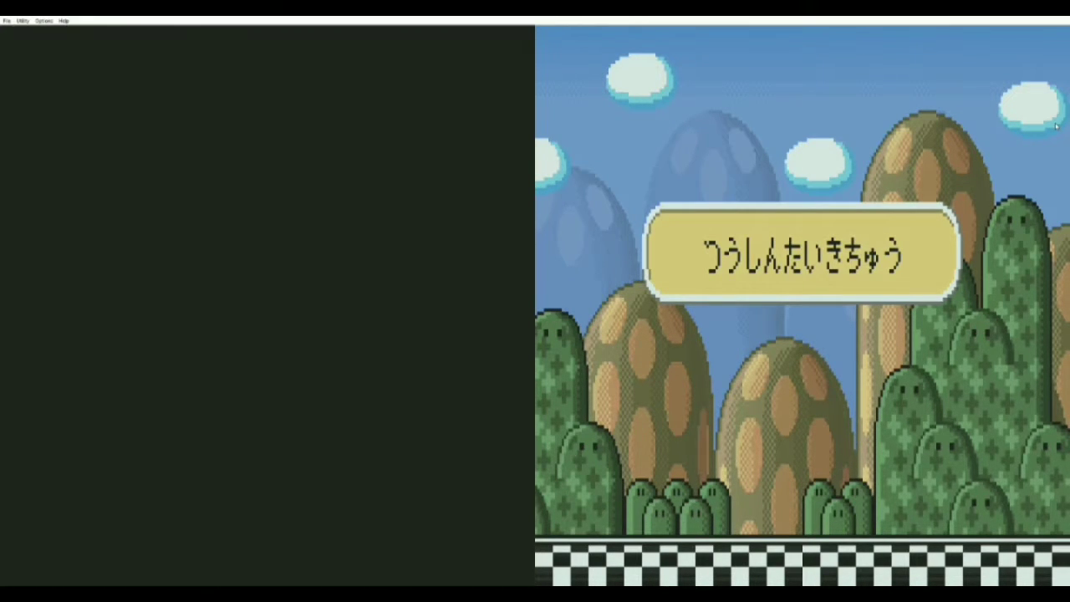
- On the Super Mario Advance 4 machine, choose Super Mario Bros. 3 and go past its title screen to the data selection
key(Return)
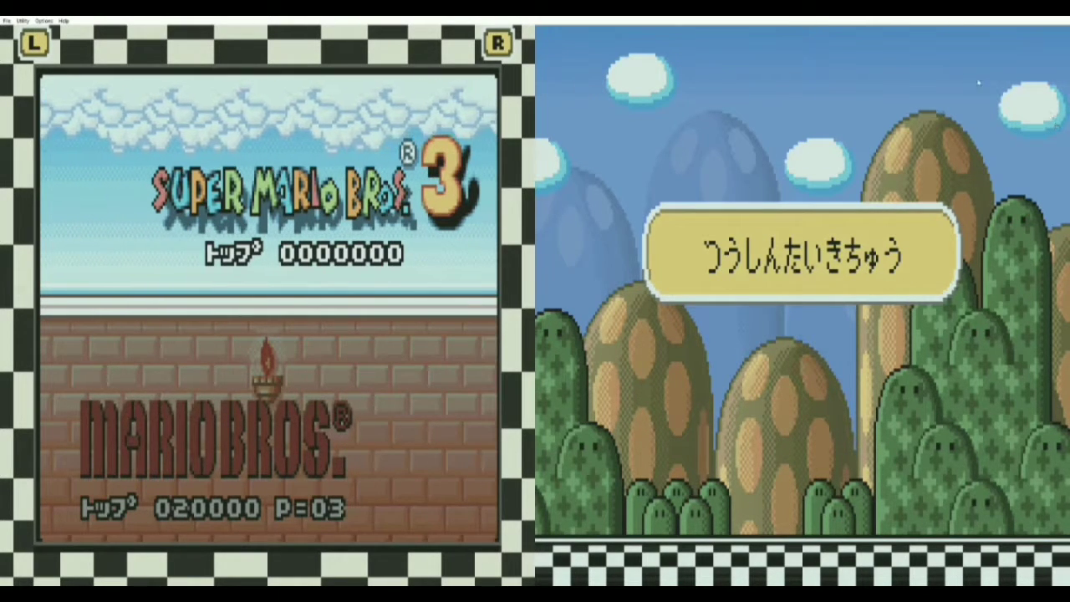
key(Return)
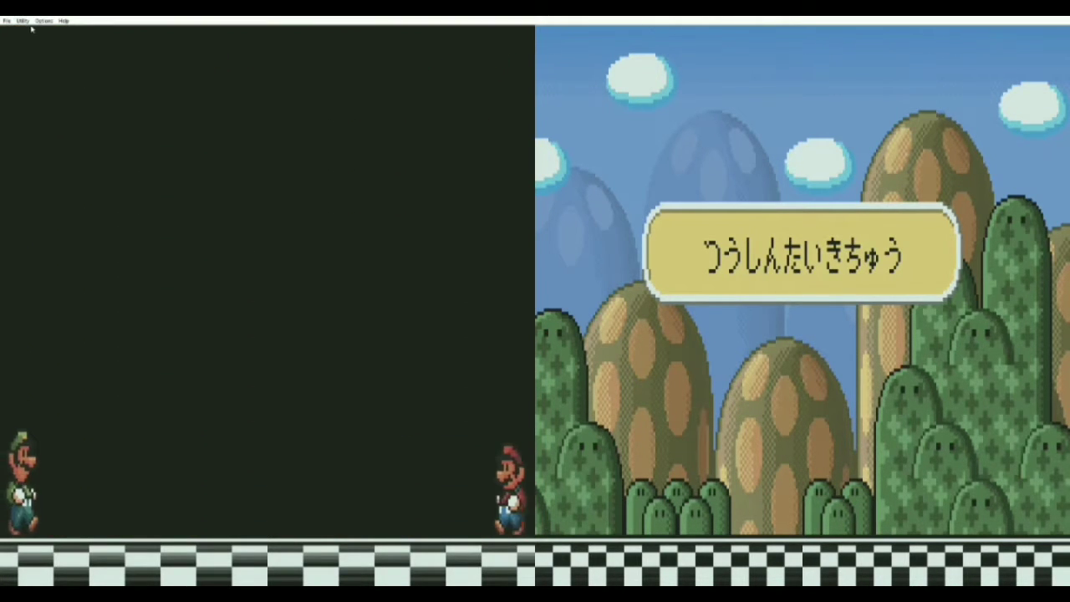
key(Return)
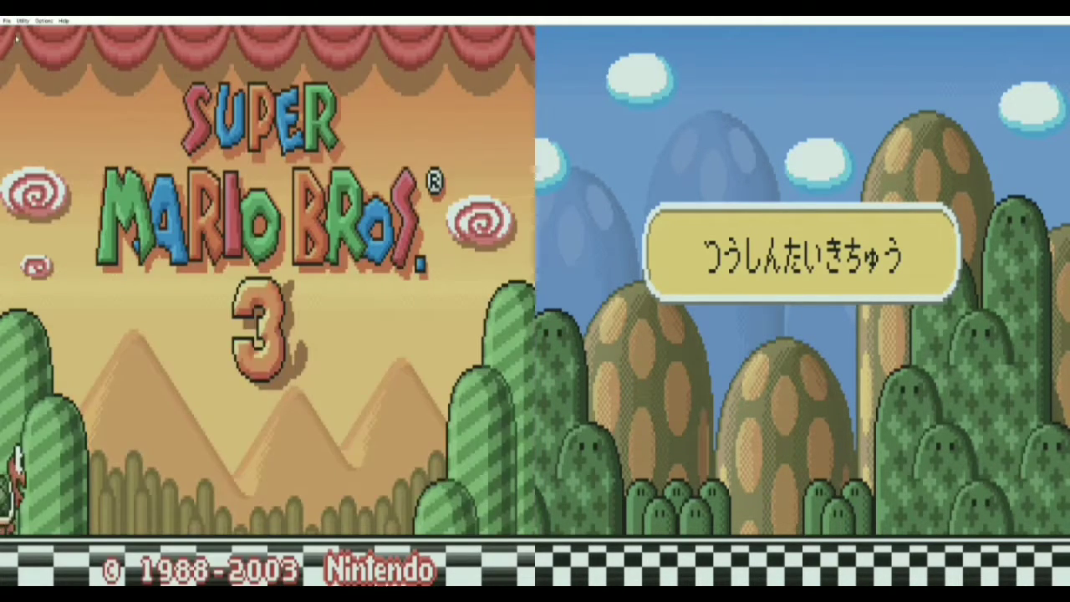
key(Return)
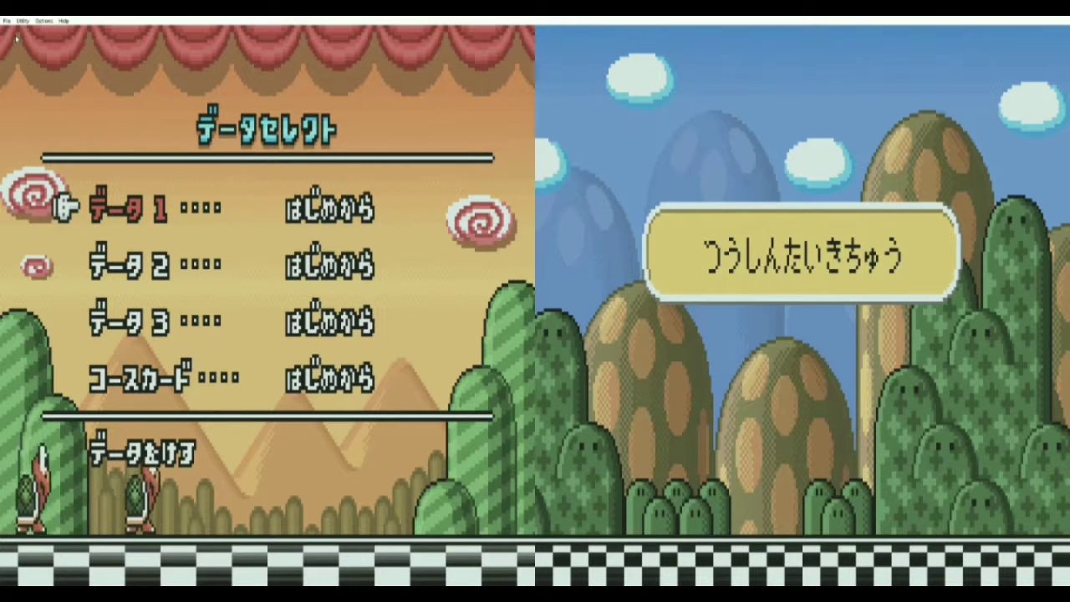
- Open the コースカード entry from the data selection and move Mario to the blank level panel beside the castle on the World e map
key(Down)
key(Down)
key(Up)
key(Up)
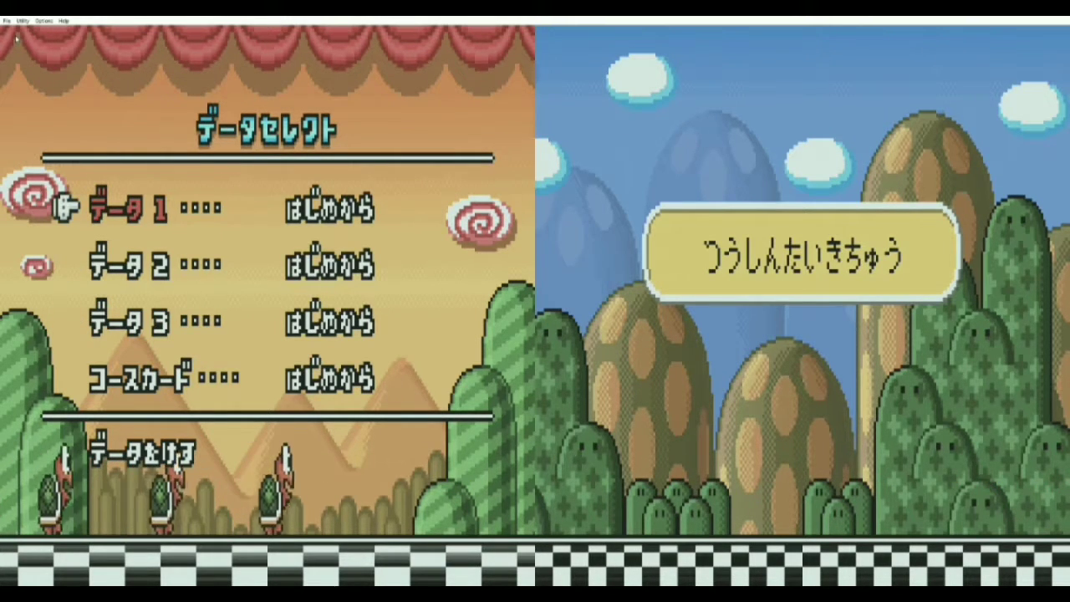
key(Down)
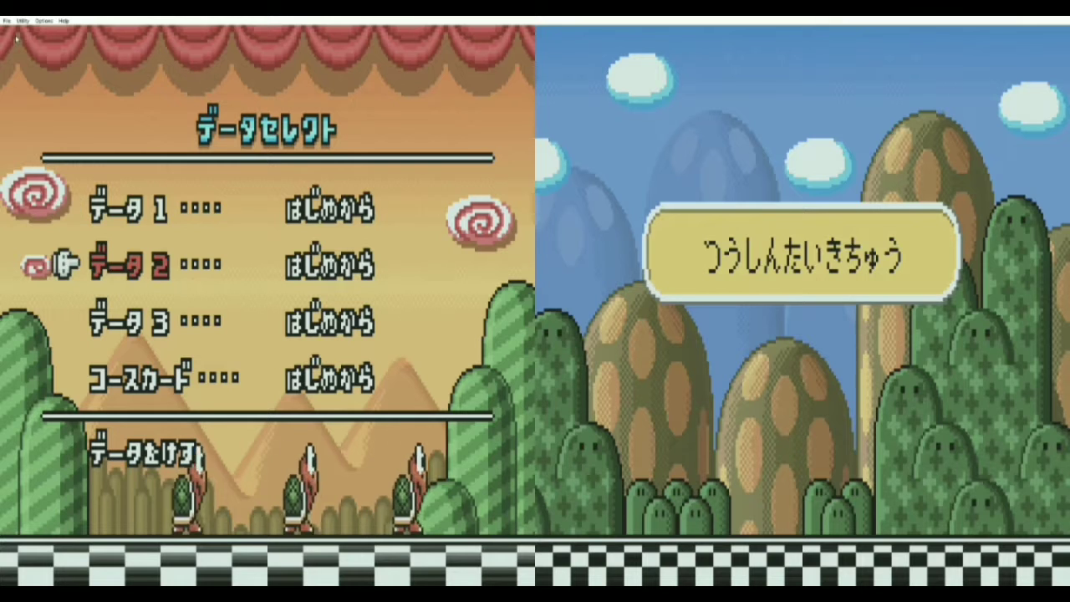
key(Up)
key(Down)
key(Down)
key(Down)
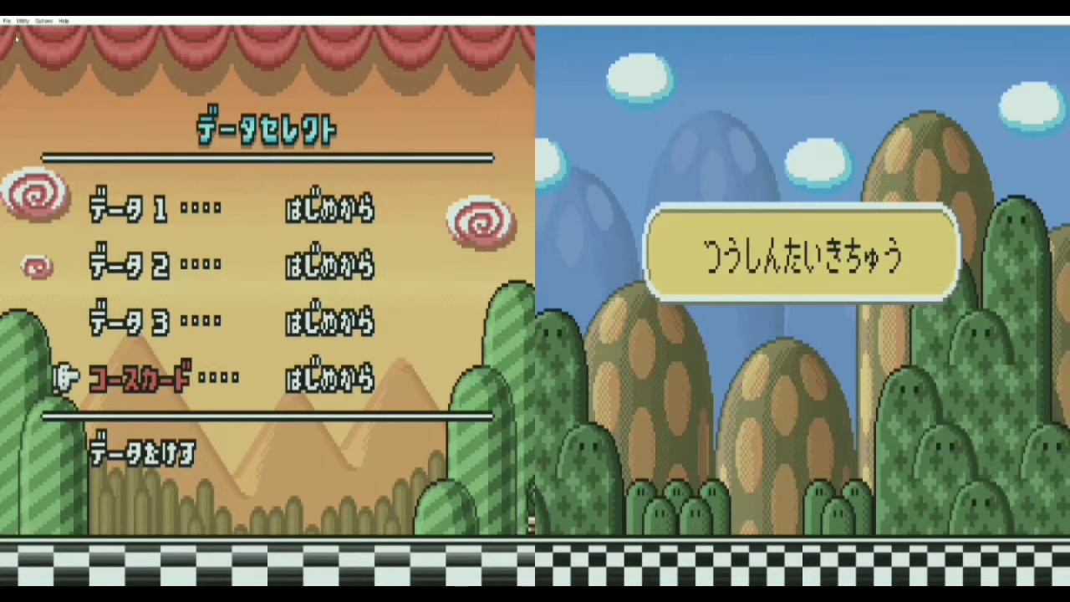
key(x)
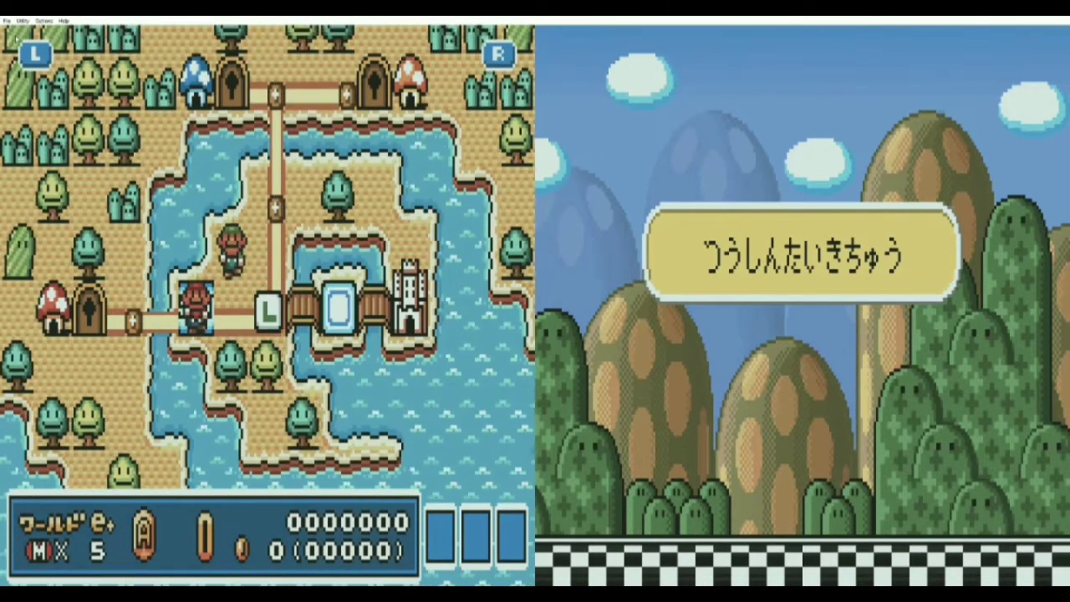
key(Right)
key(Right)
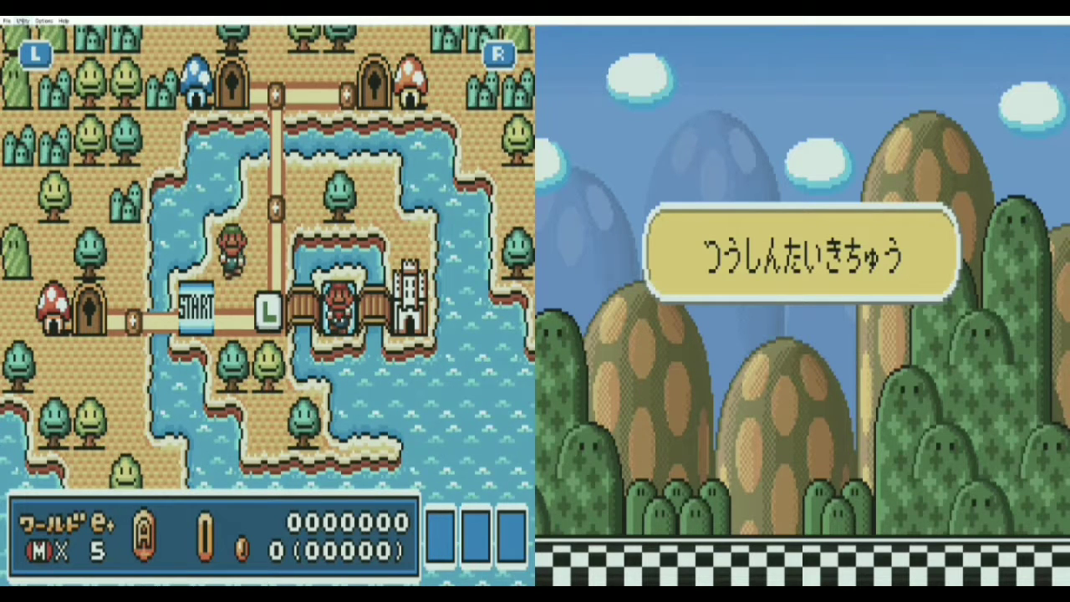
- Restore the emulator window to its small size, move it between the two folder windows and maximize it again
click(43, 20)
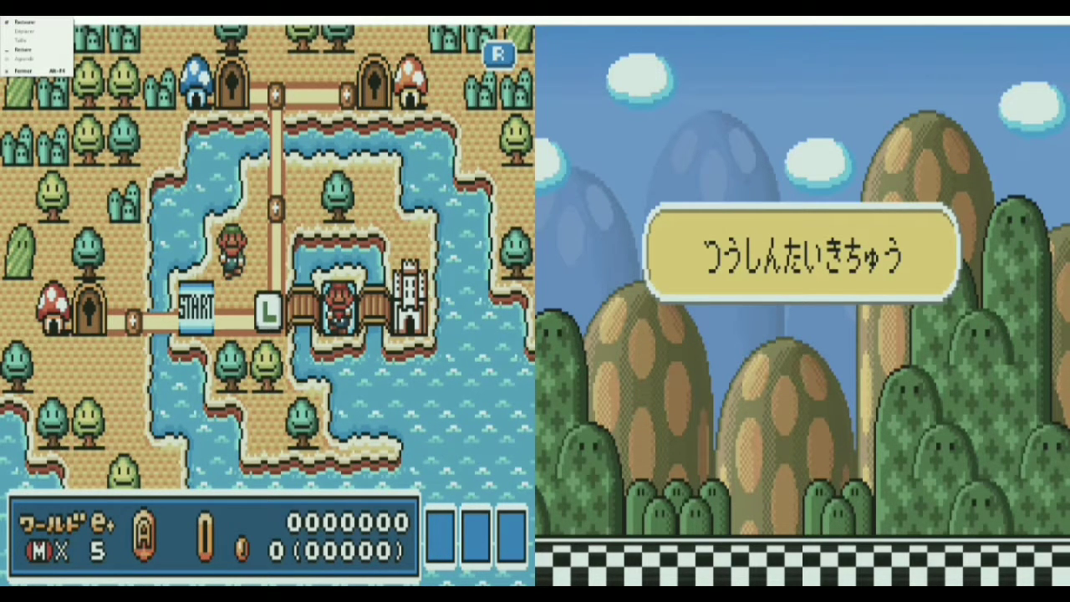
click(23, 21)
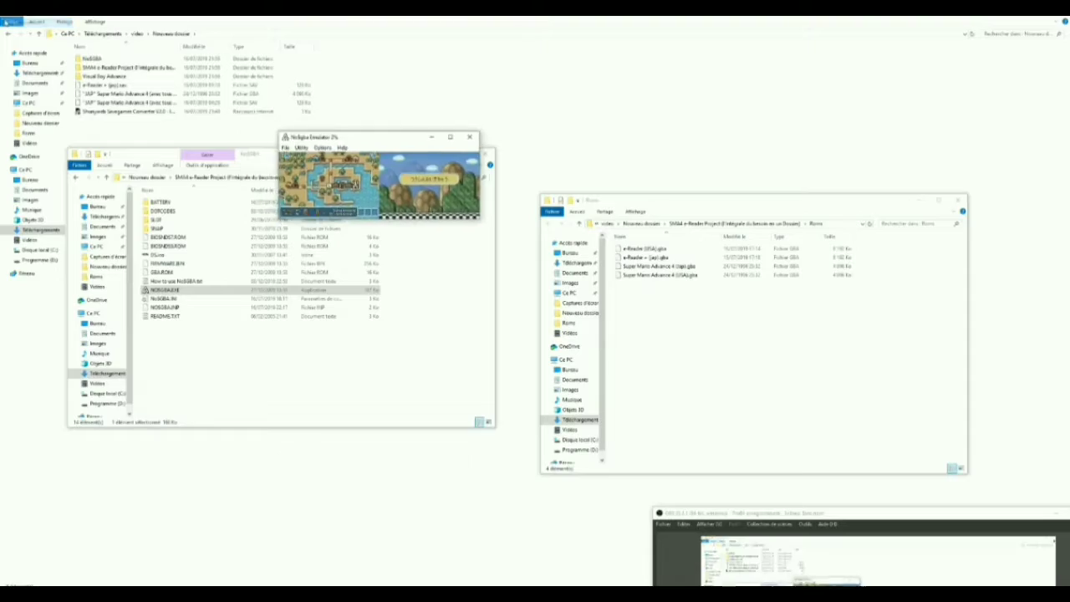
drag(410, 143, 589, 153)
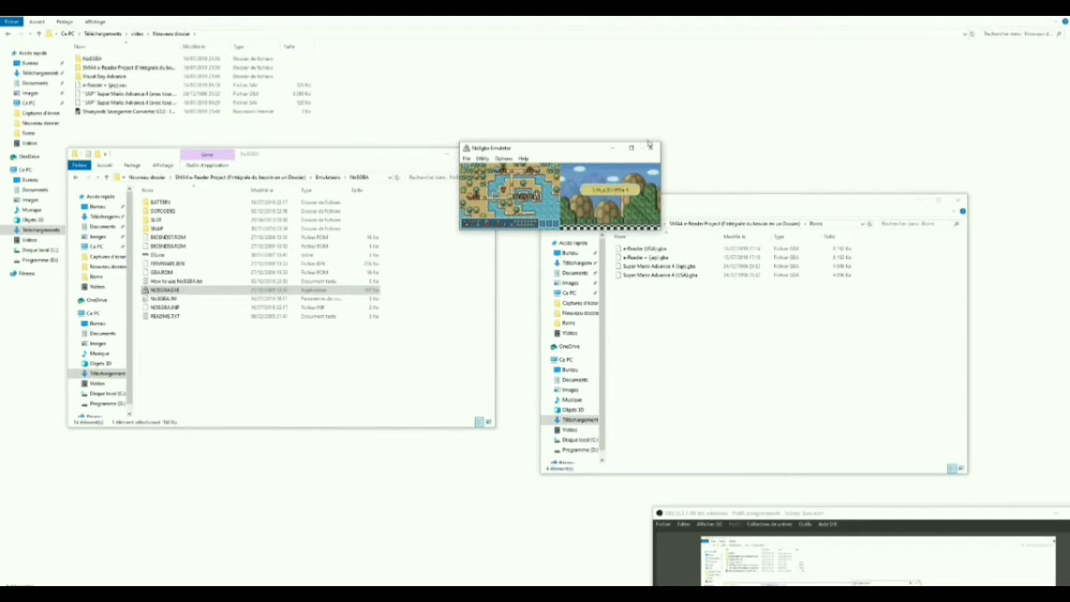
click(631, 148)
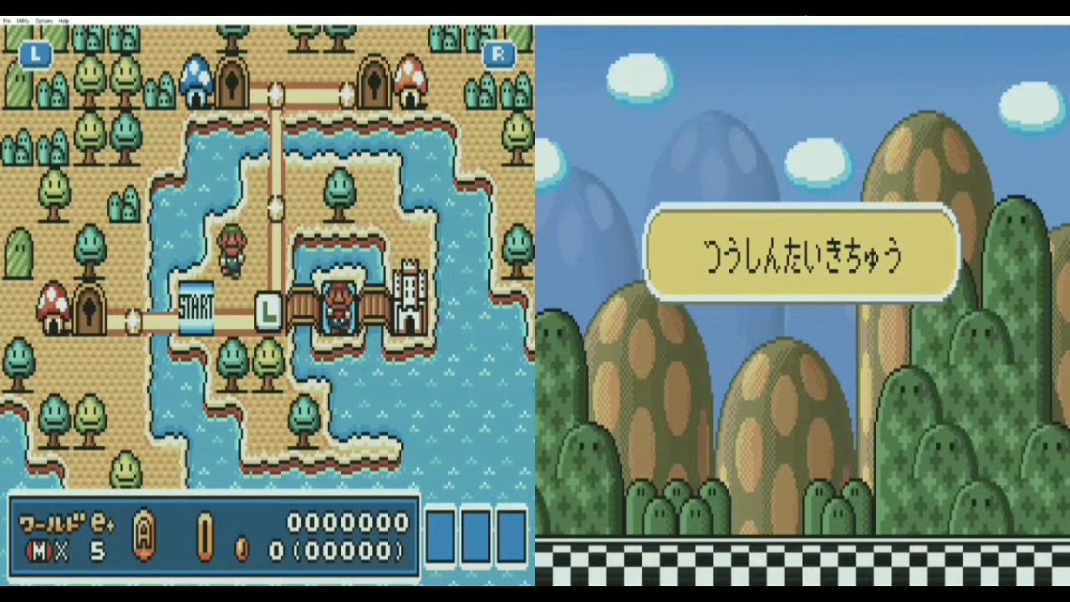
- Start loading an e-Reader dotcode and browse through the SMA4 e-Reader Project card lists to the 01_JP_Binary_Files folder
click(6, 20)
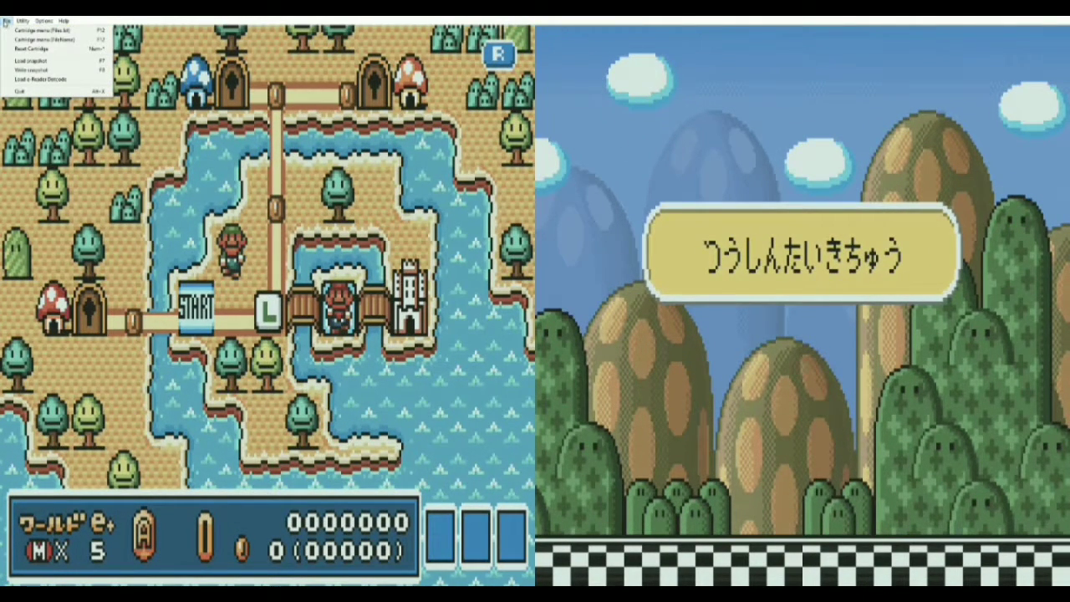
click(43, 80)
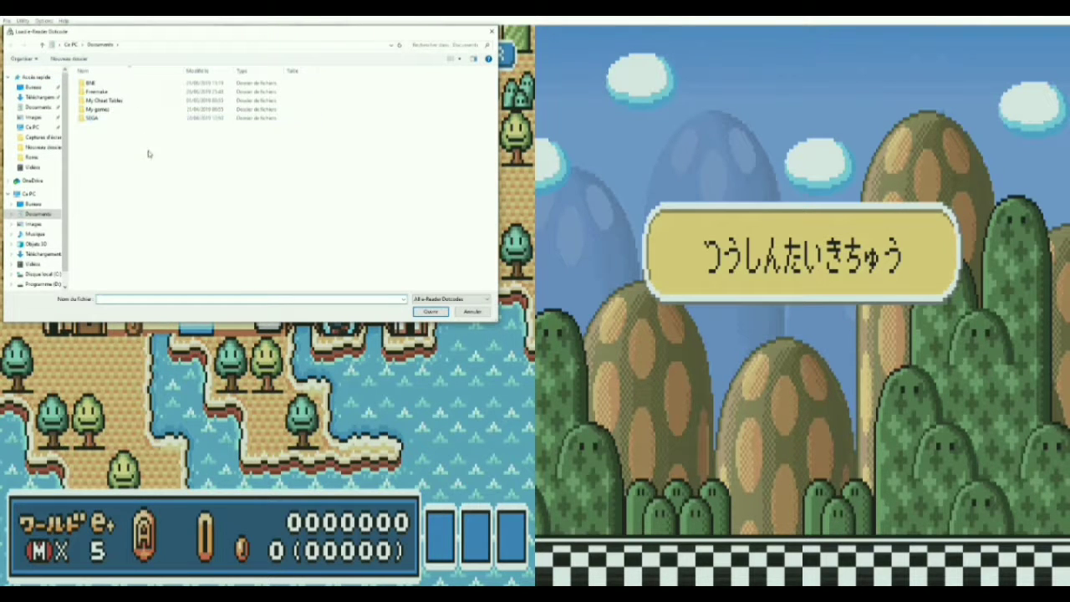
click(41, 254)
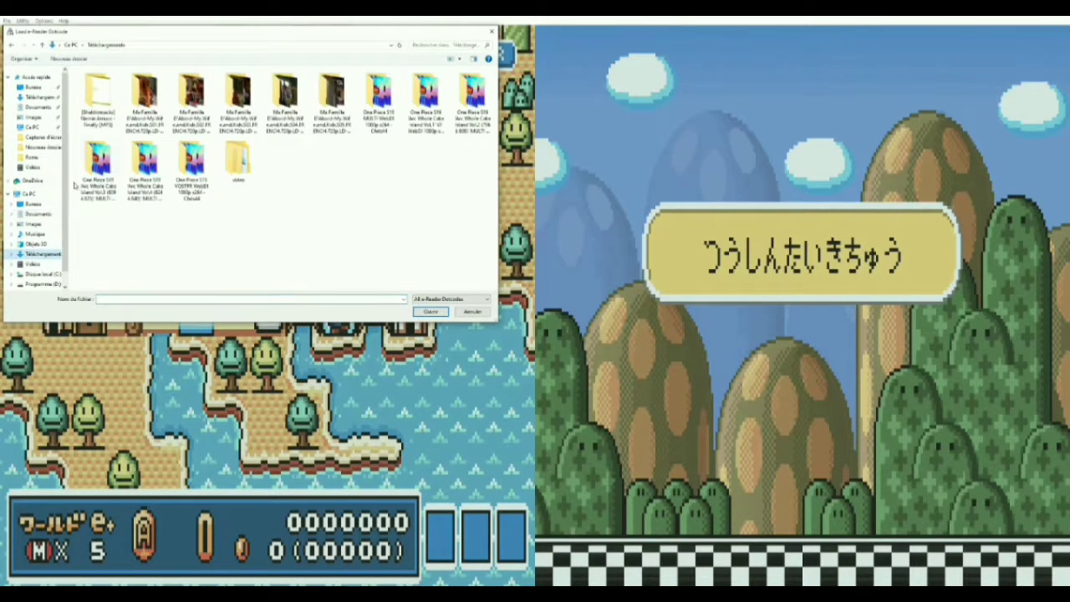
double_click(243, 167)
double_click(113, 85)
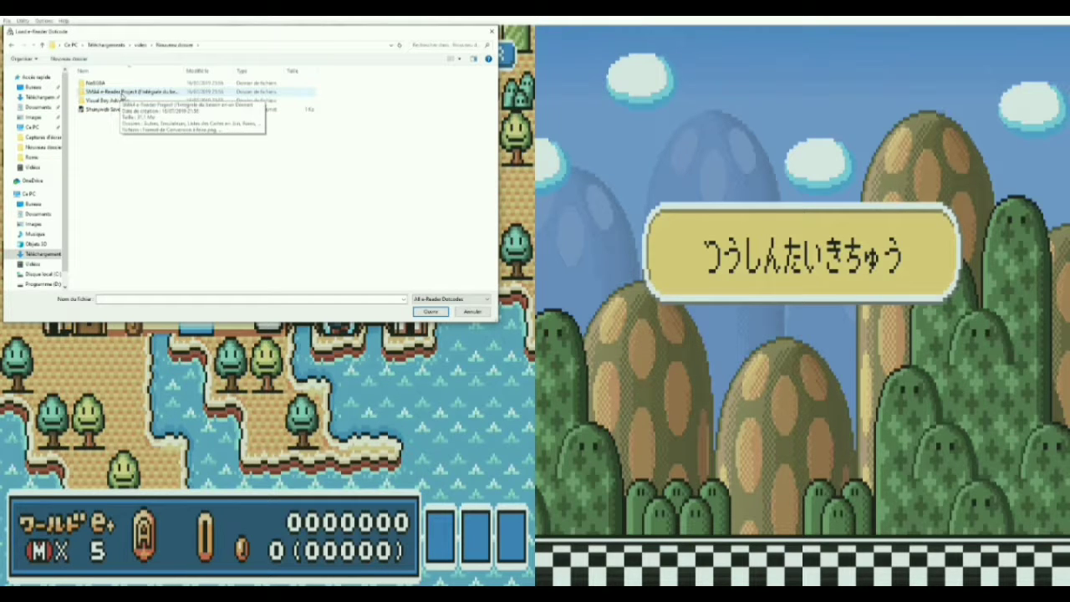
double_click(123, 92)
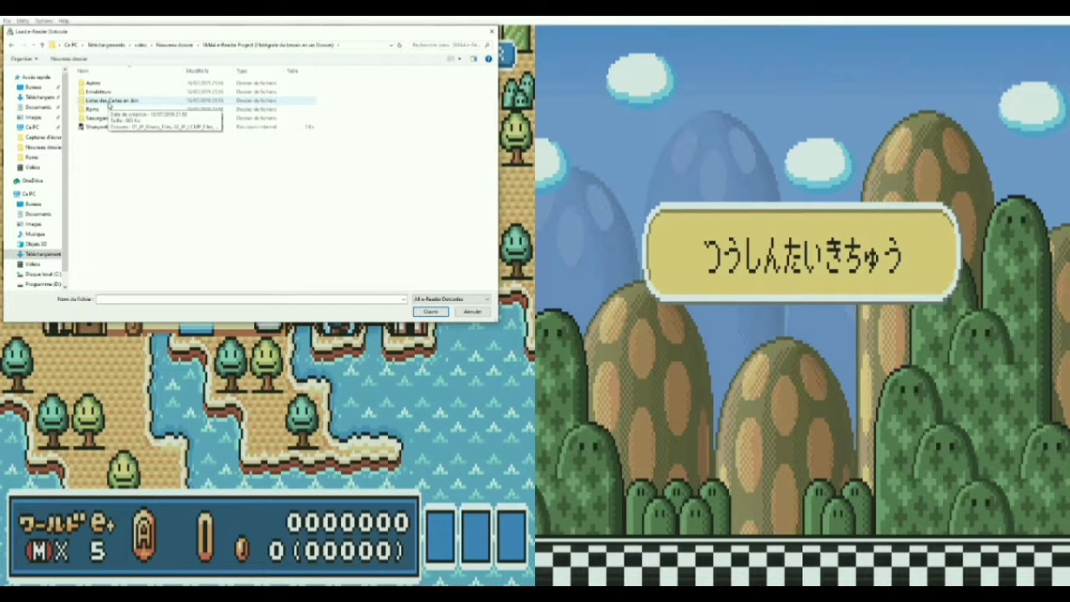
double_click(109, 102)
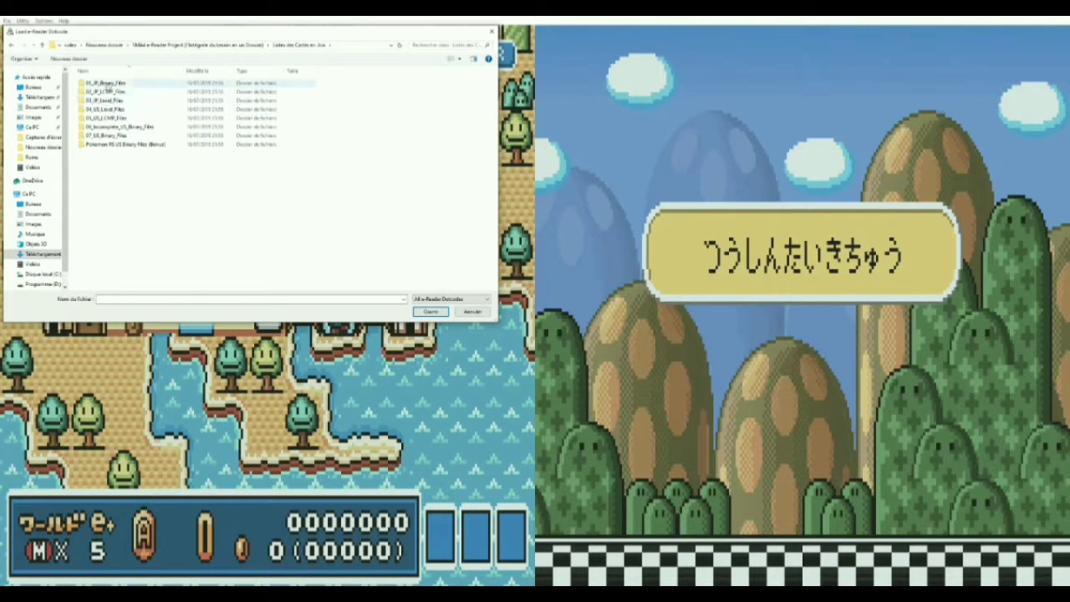
double_click(120, 83)
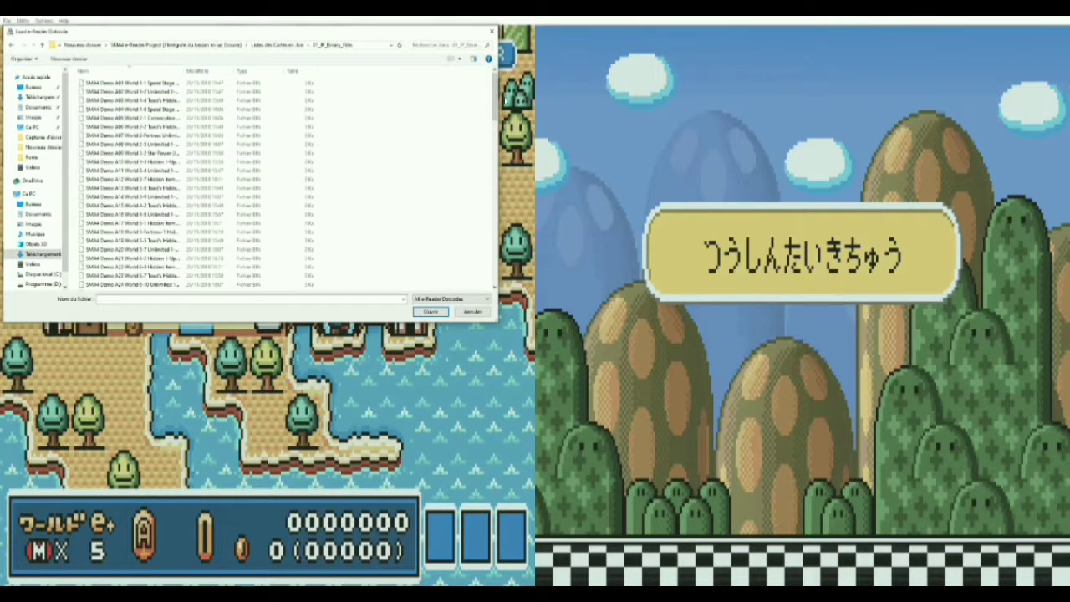
- Load the Japanese level card SMA4 Level C02 No Time to Dawdle as the dotcode
scroll(480, 215, down, 20)
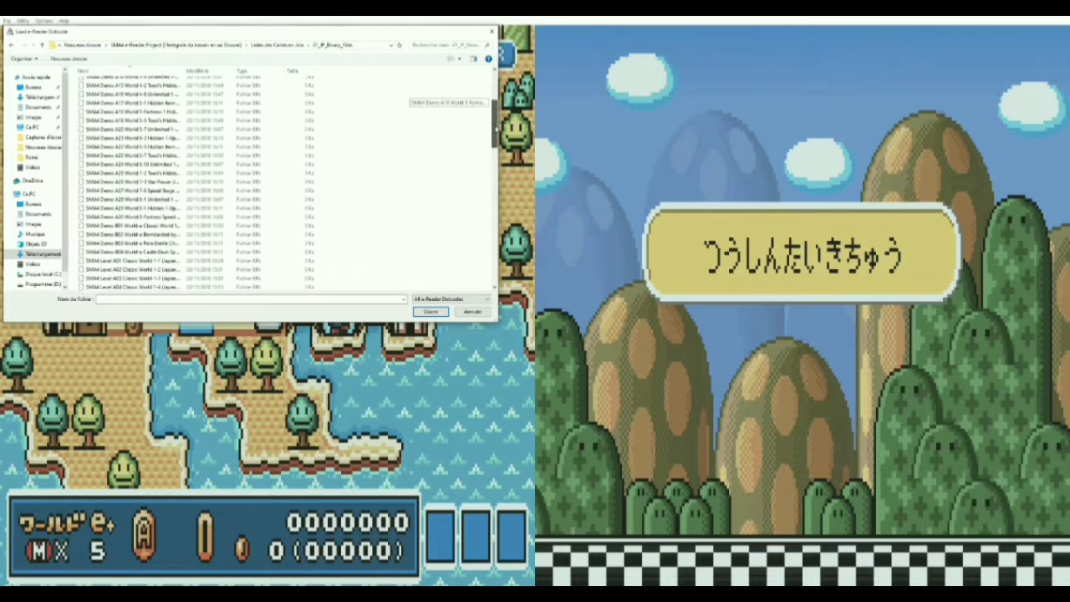
scroll(480, 216, down, 8)
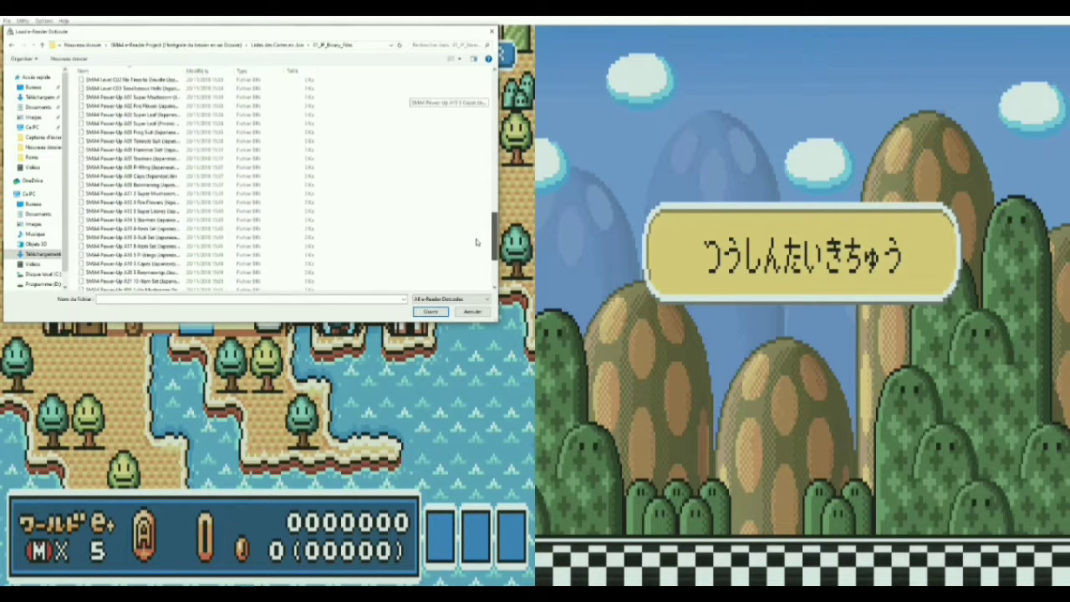
scroll(470, 266, up, 5)
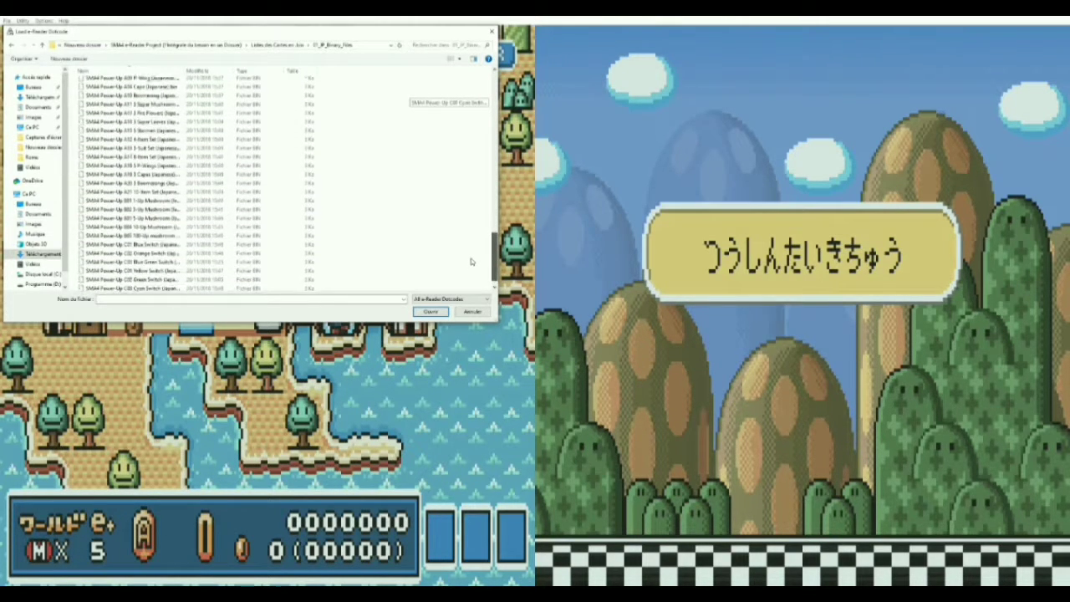
scroll(473, 234, up, 5)
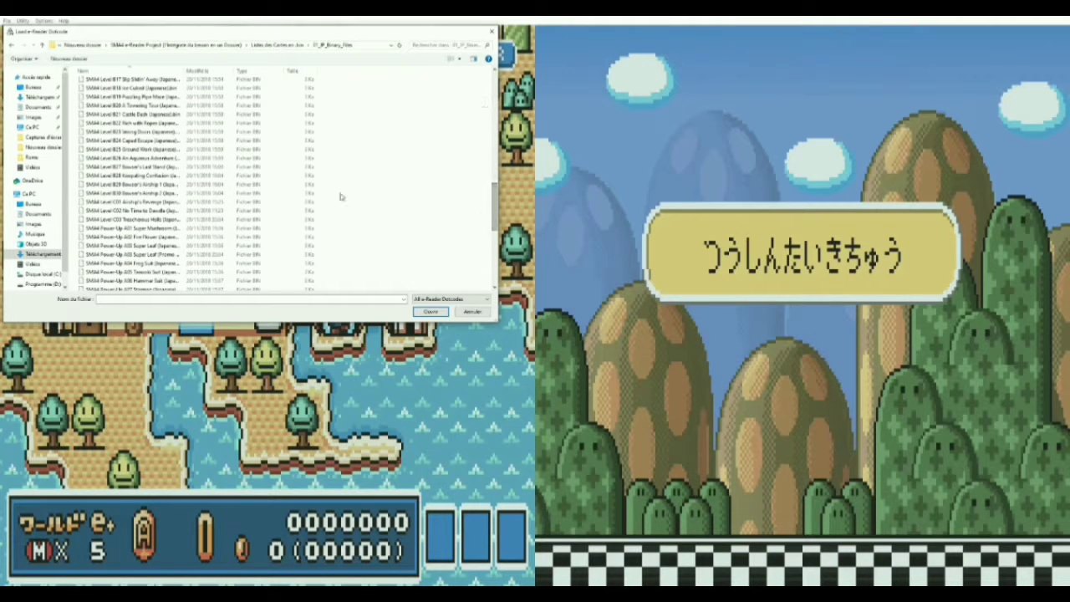
double_click(134, 210)
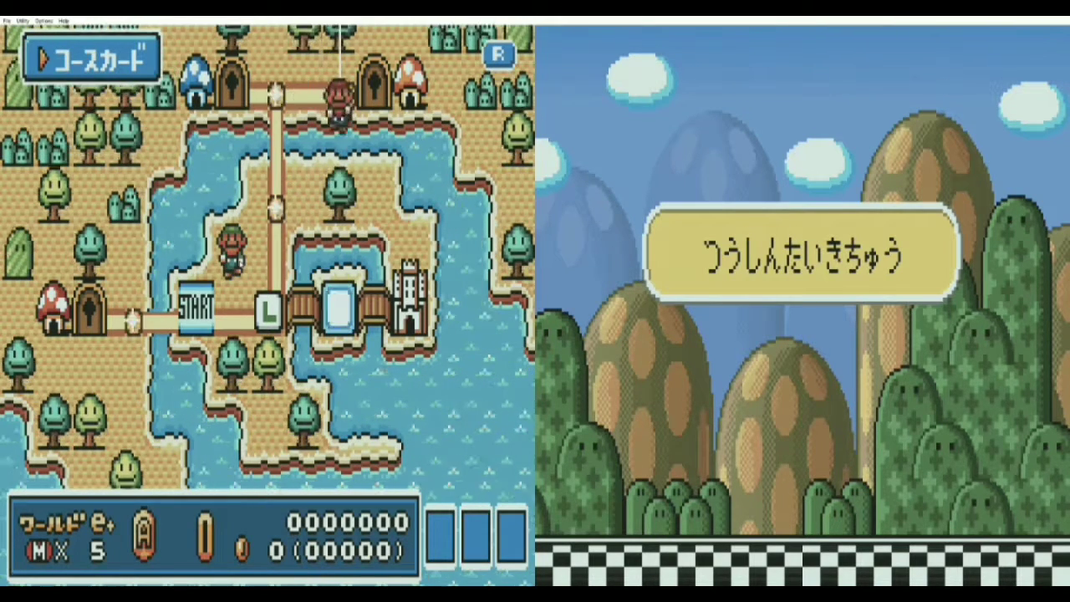
- Start the コースカード communication from the World e map and confirm OK to receive the level from the e-Reader+
key(s)
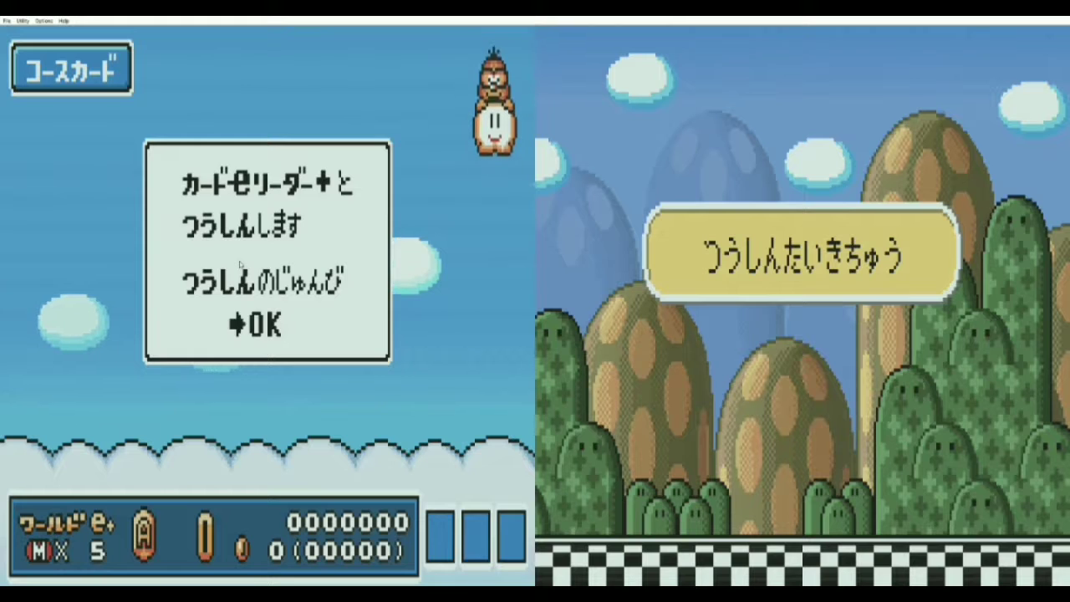
key(x)
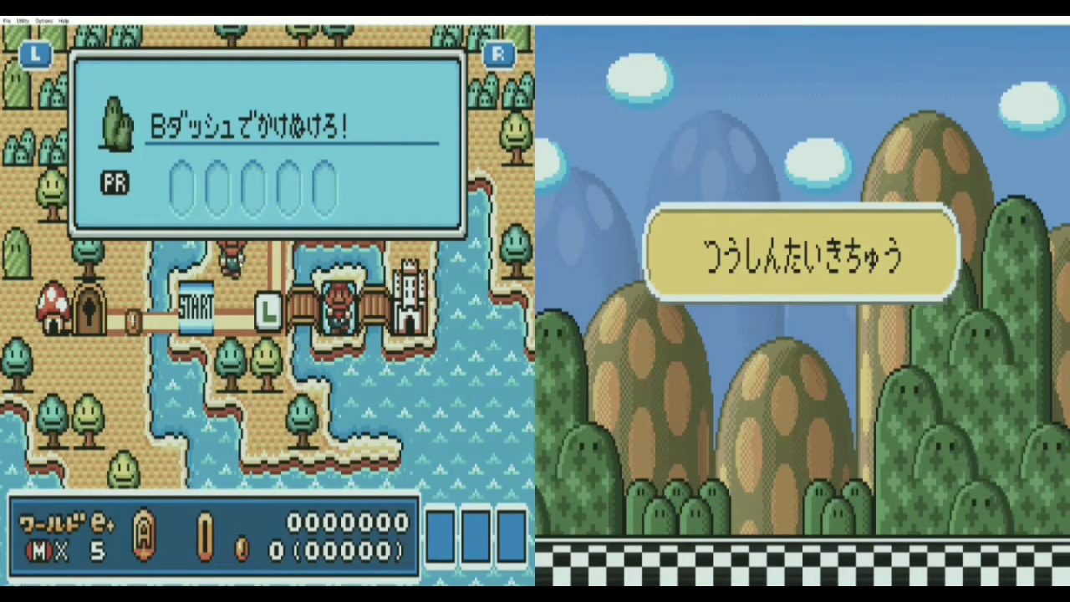
- Enter the level Bダッシュでかけぬけろ! and run Mario right past the winged Koopas, jumping over the spiny enemies to collect the first A coin
key(x)
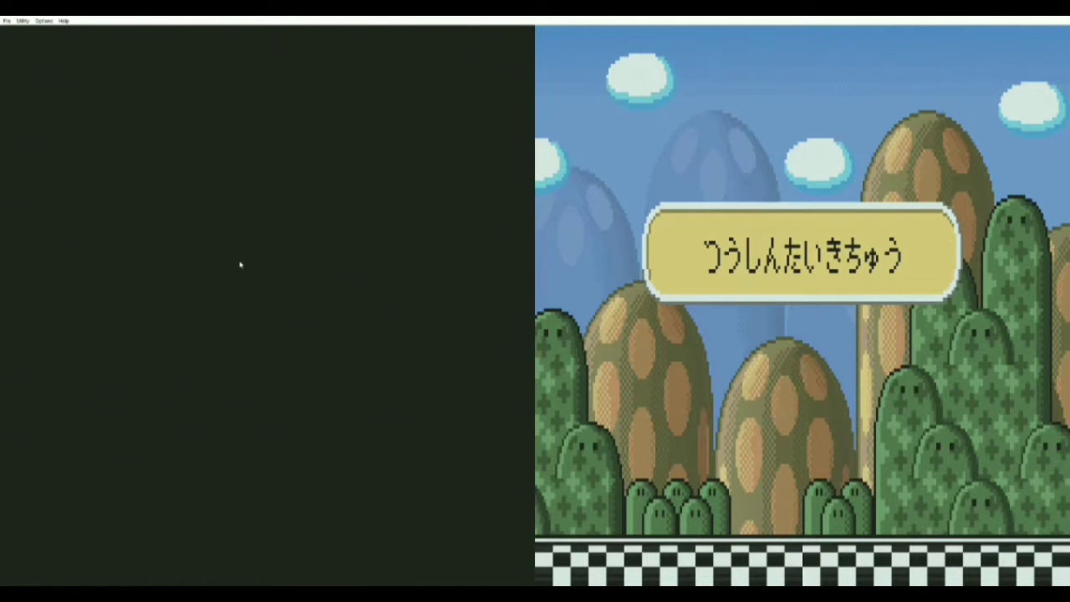
key(Right)
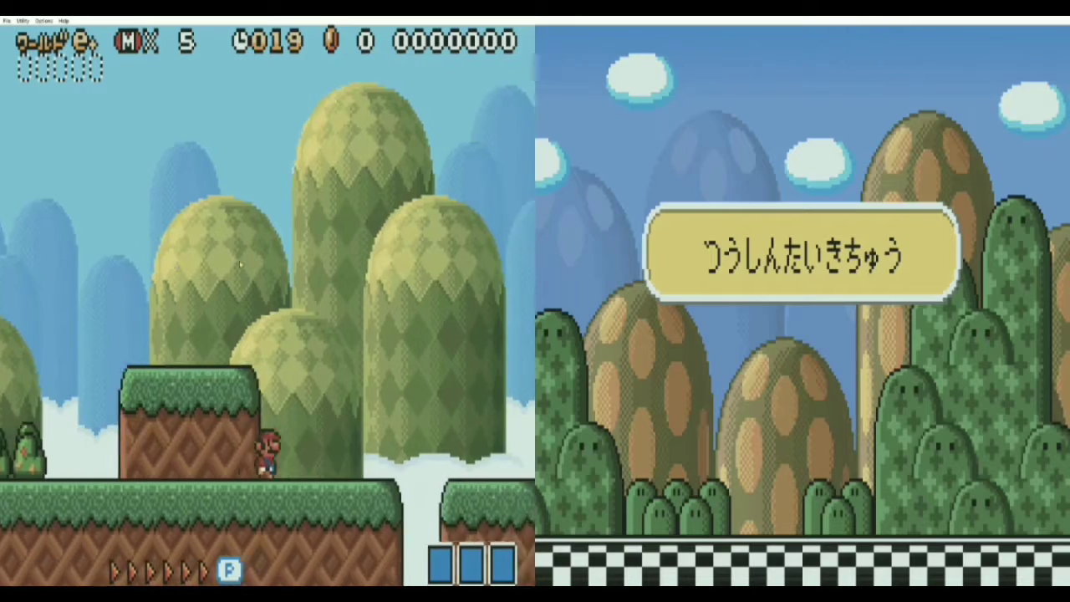
key(Right)
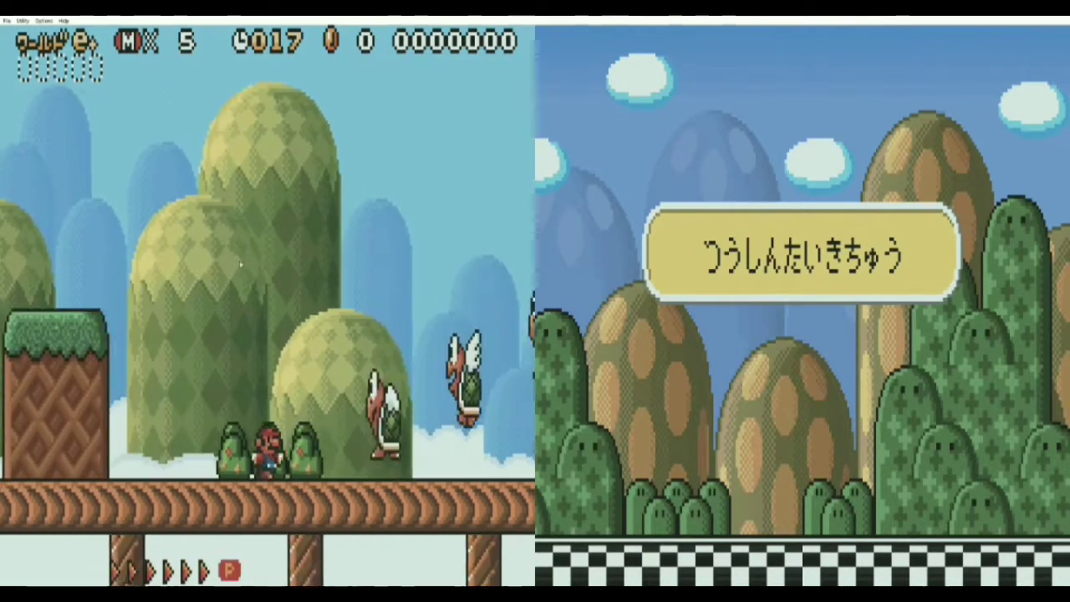
key(x)
key(Right)
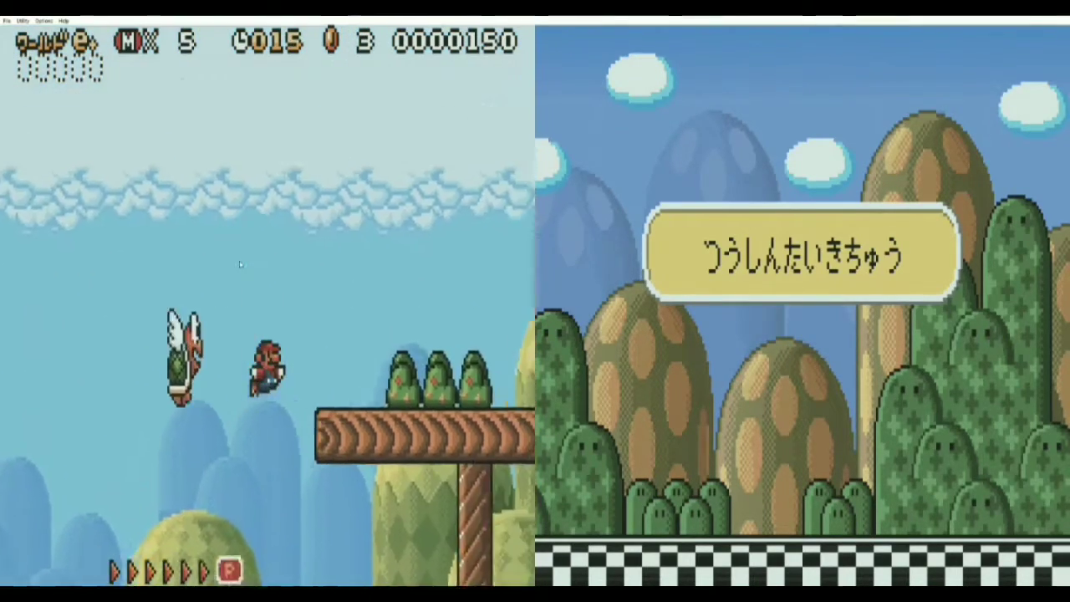
key(Right)
key(x)
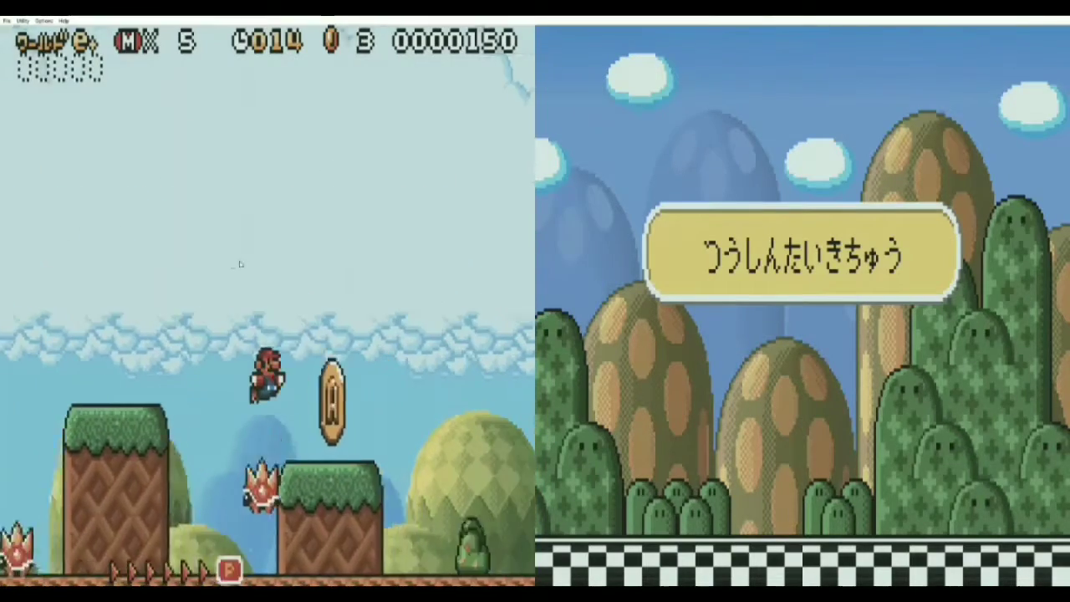
key(x)
key(Right)
key(x)
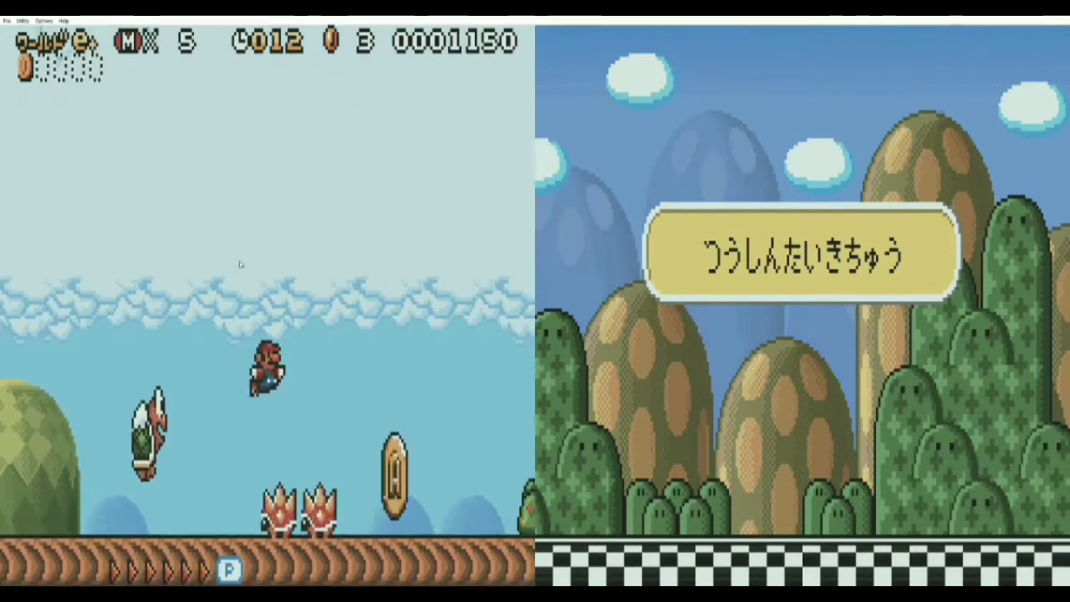
- Keep running through the timed level, jumping over enemies and gaps to collect two more A coins and reach the rising coin trail
key(x)
key(Right)
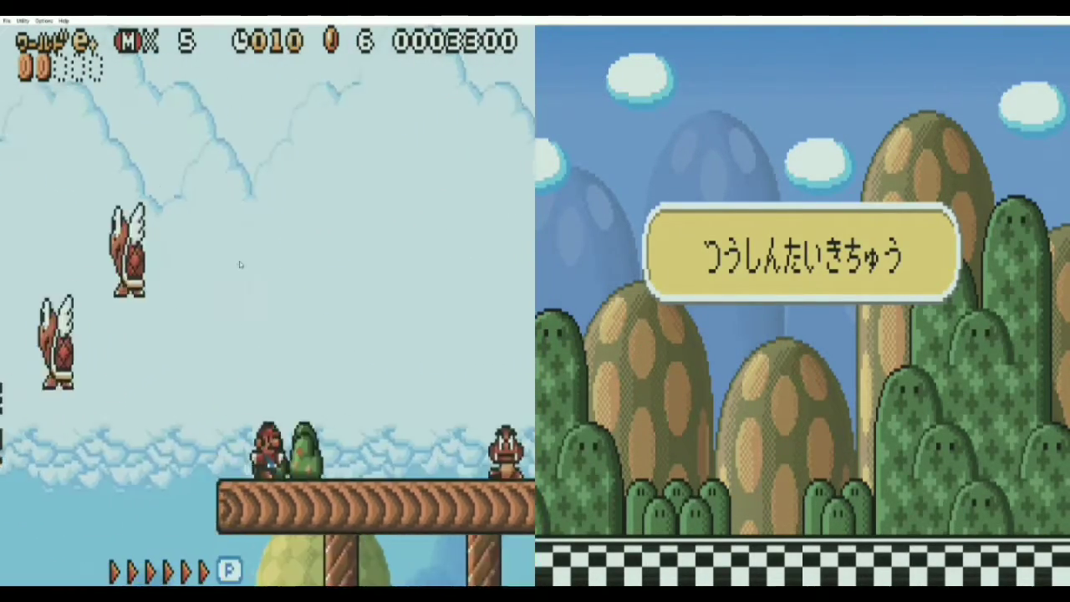
key(x)
key(Right)
key(x)
key(x)
key(x)
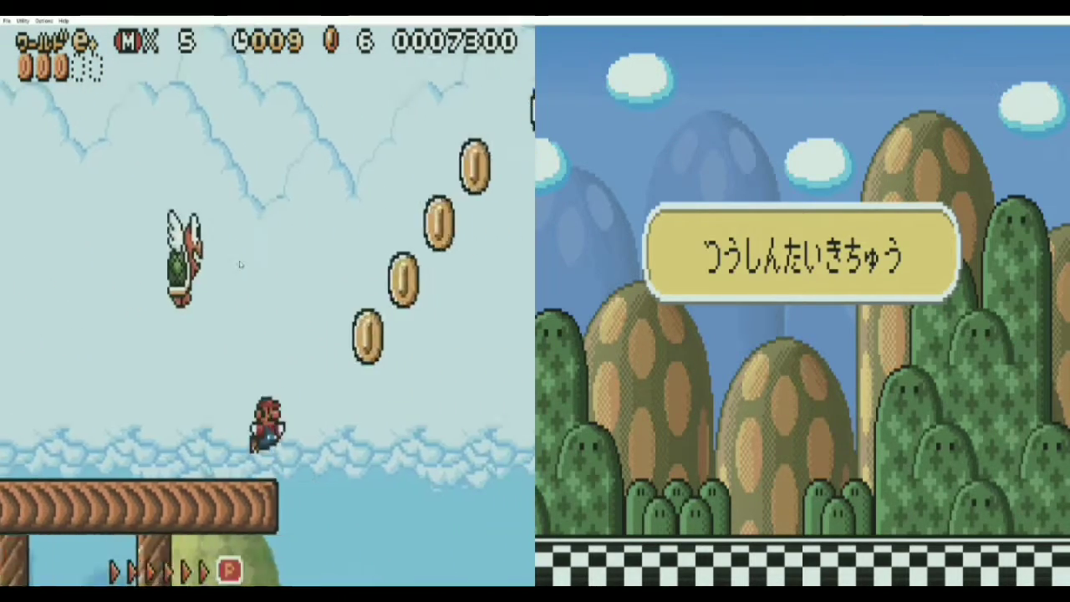
key(Right)
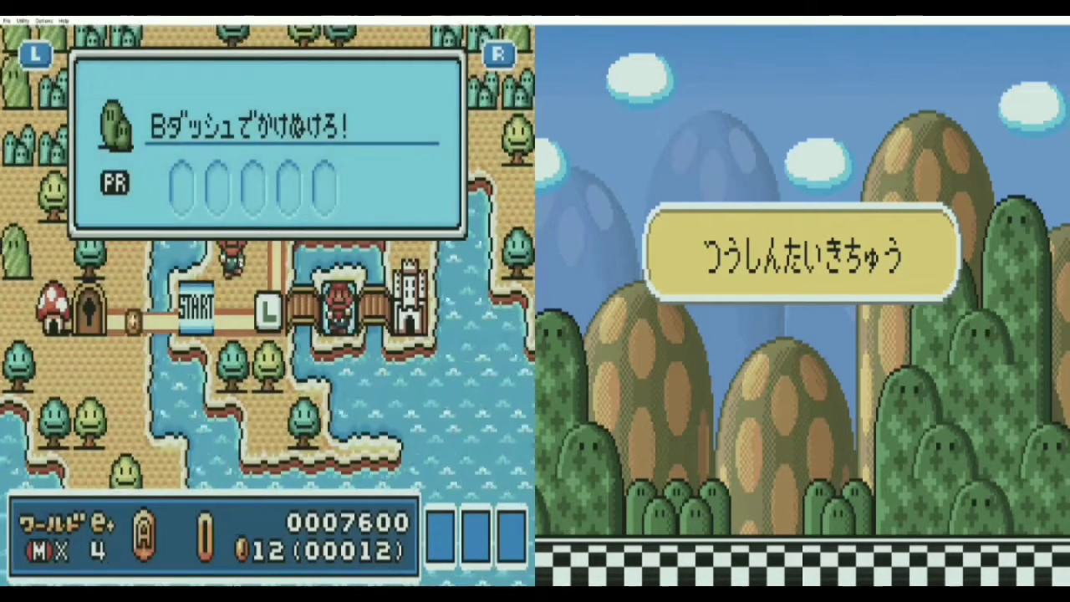
- Examine the コースカード level list and the demo and power-up card choices, closing them to return to the World e map
key(r)
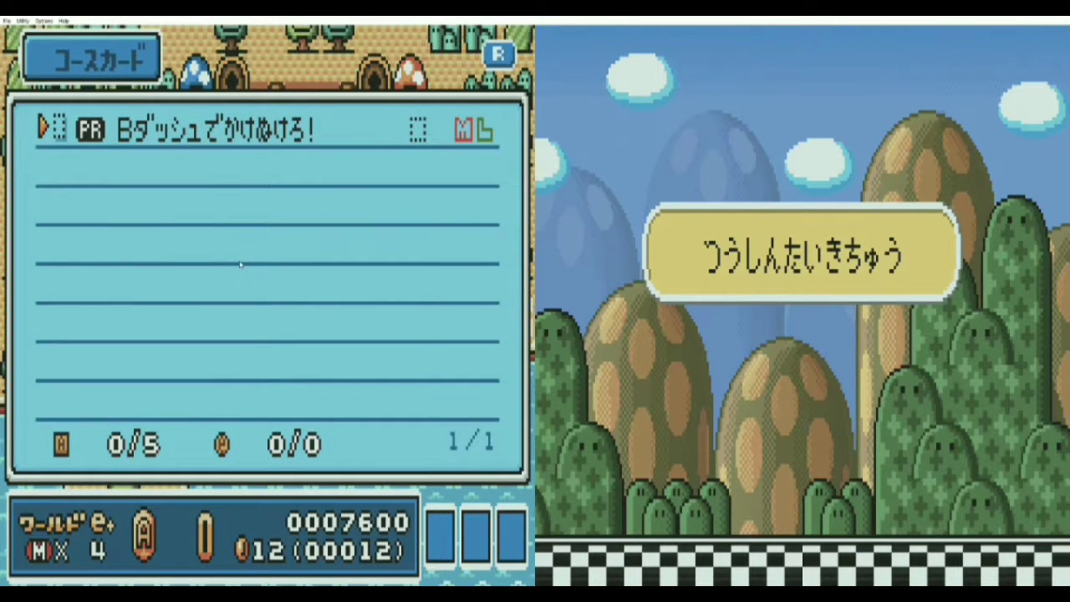
key(r)
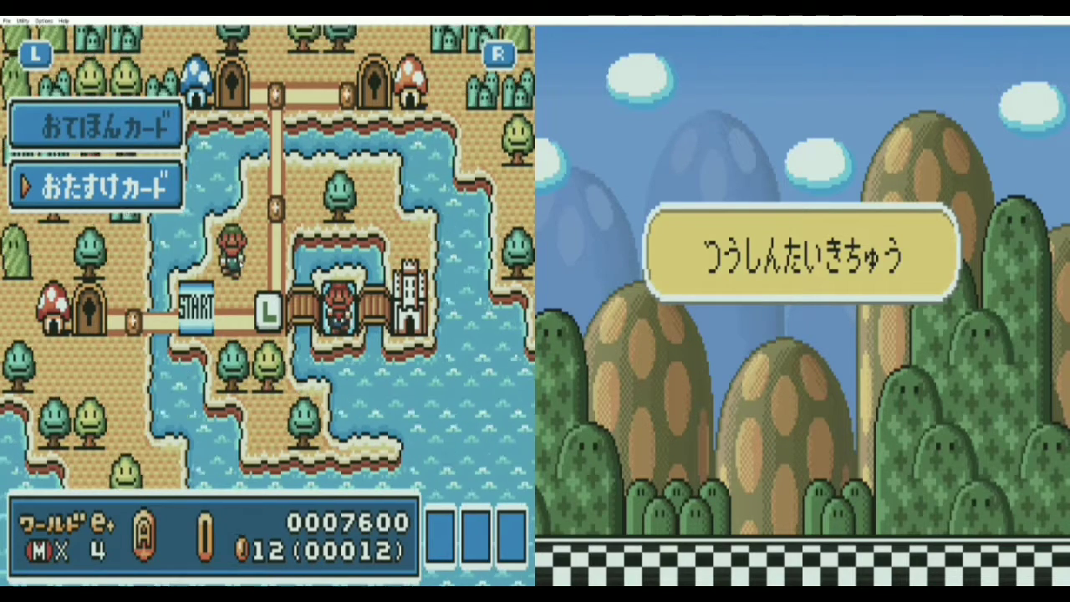
key(z)
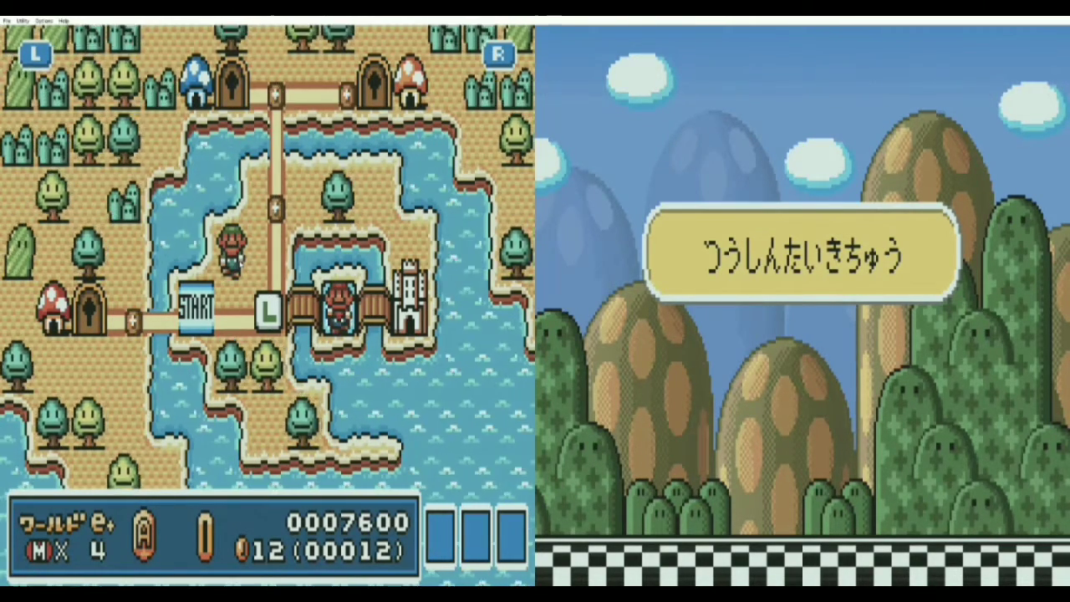
- Save the World e progress with セーブ and leave the map
key(Return)
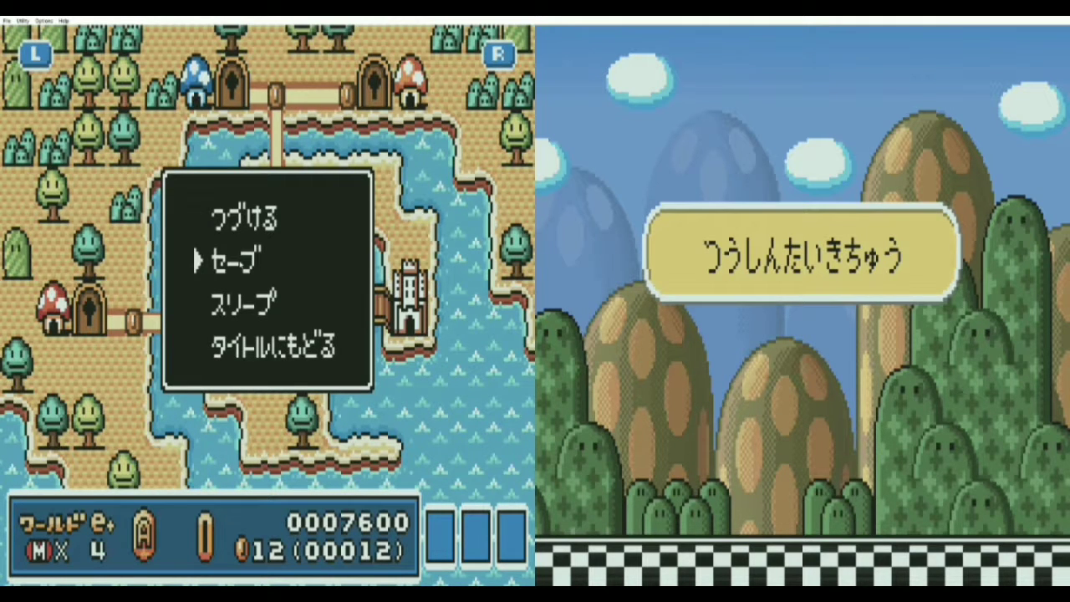
key(x)
key(x)
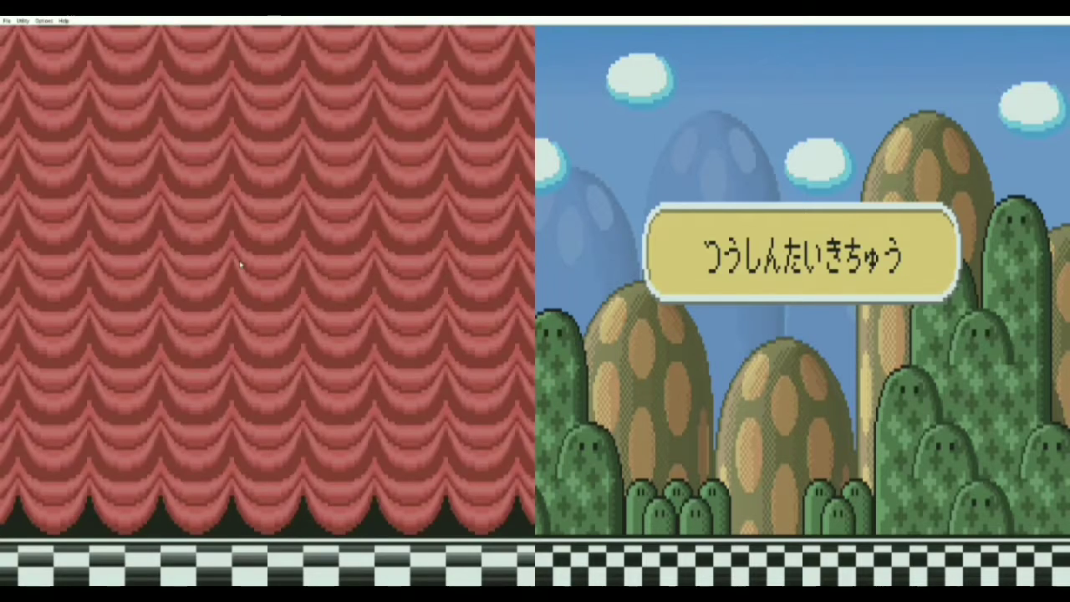
- Start a new game on データ1 in the single-player マリオ mode
key(x)
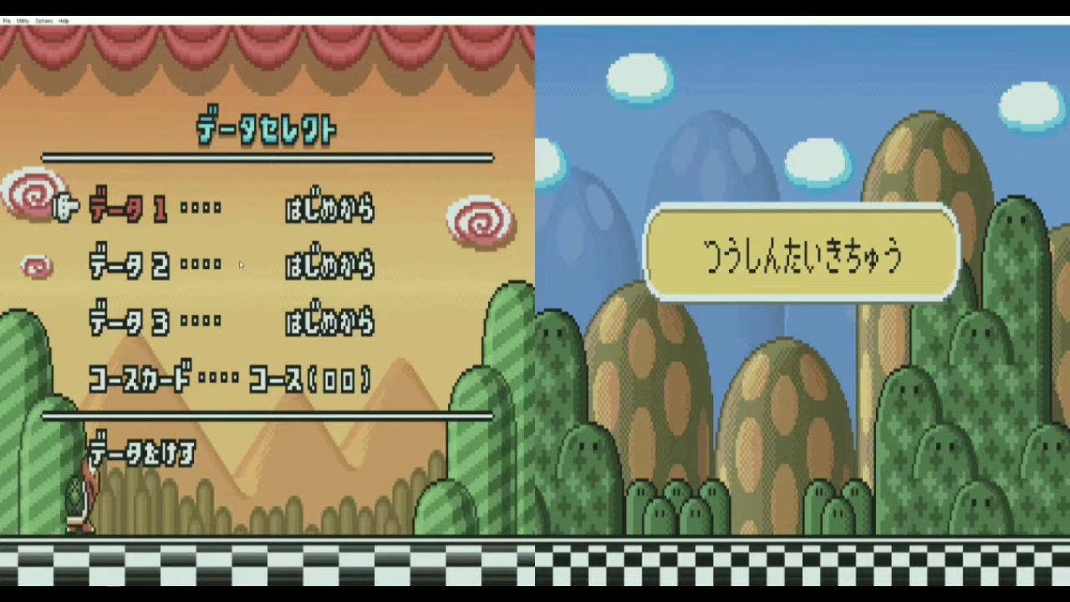
key(x)
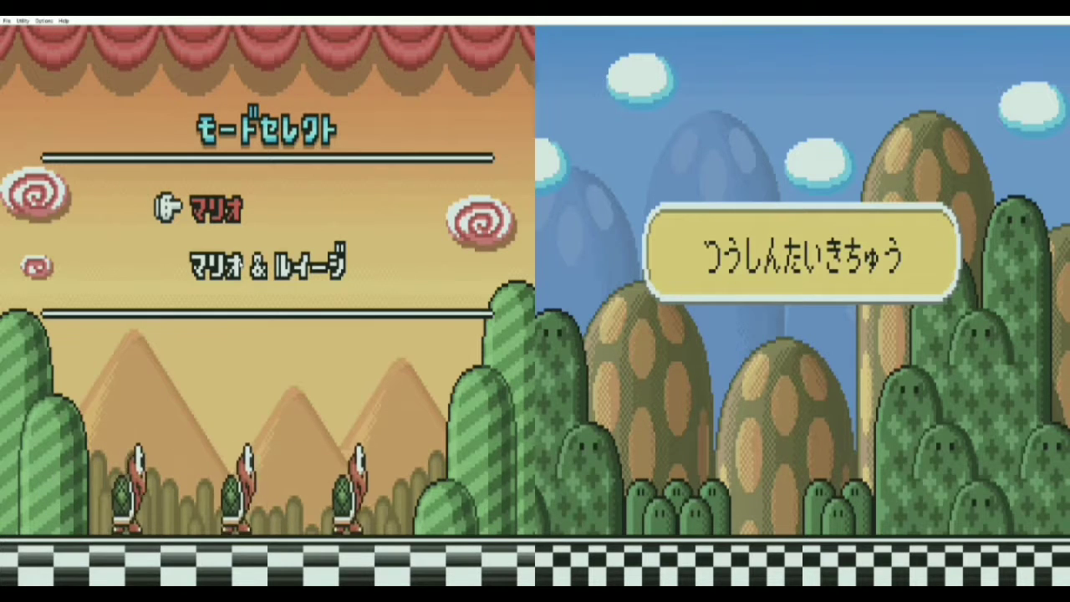
key(x)
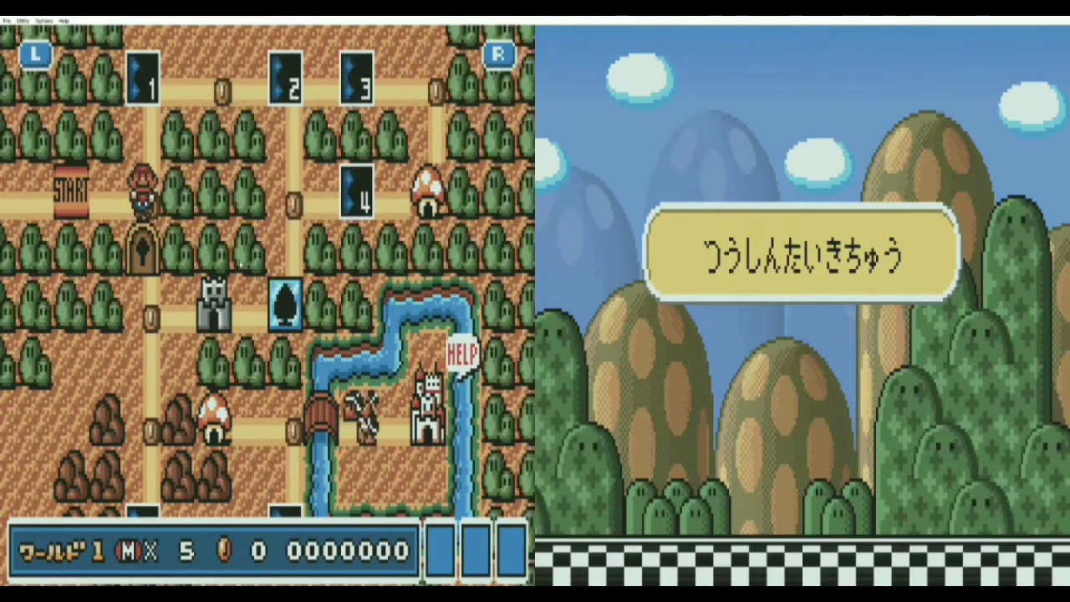
- Open the おたすけカード communication from the World 1 map
key(Return)
key(Down)
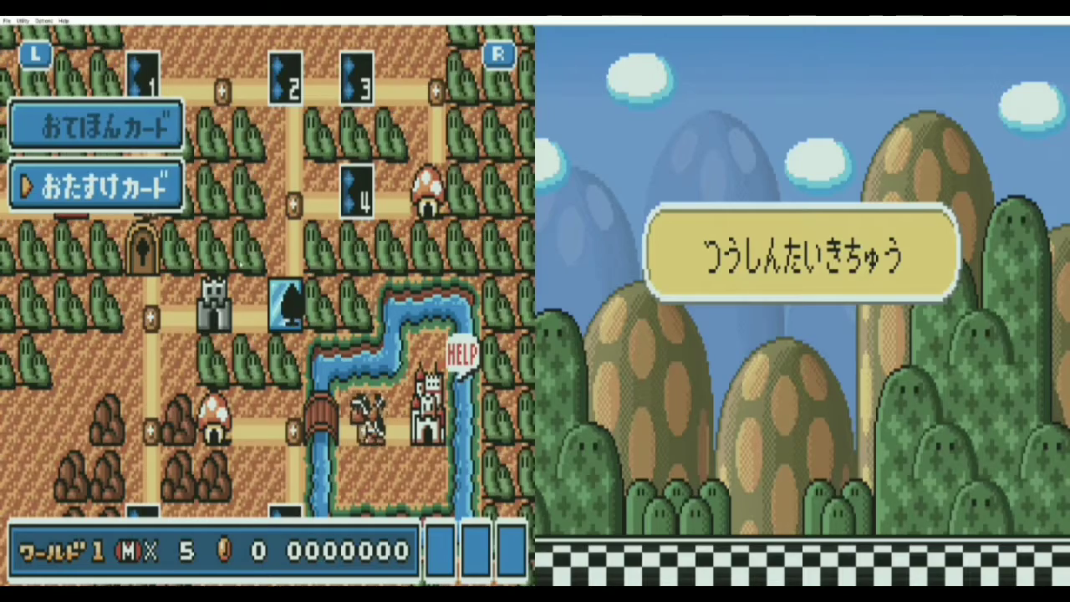
key(Return)
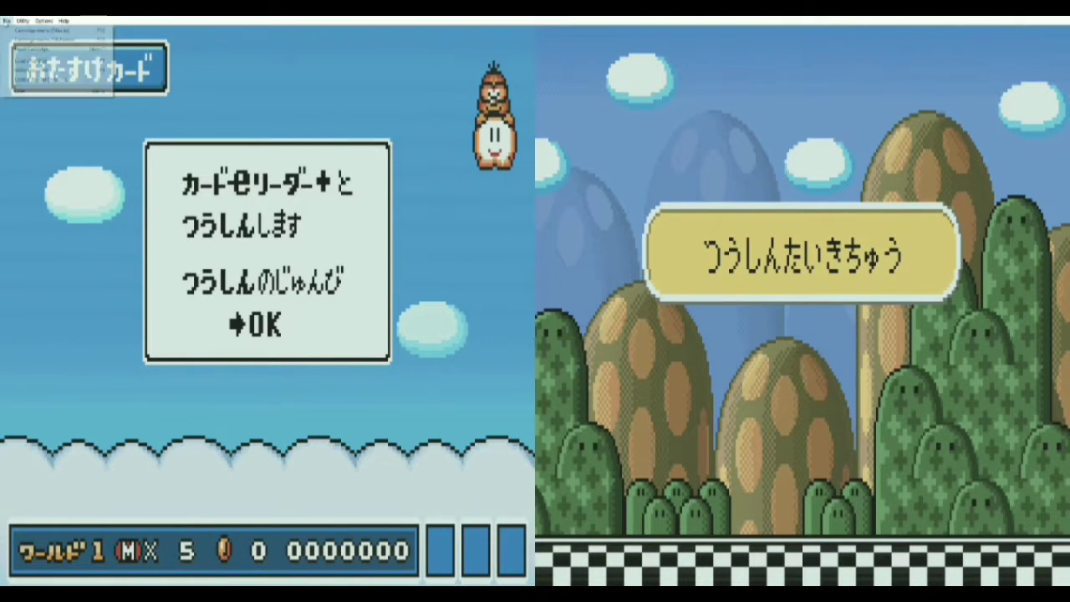
- Load the Japanese power-up card SMA4 Power-Up C07 Red Switch as the e-Reader dotcode
click(7, 21)
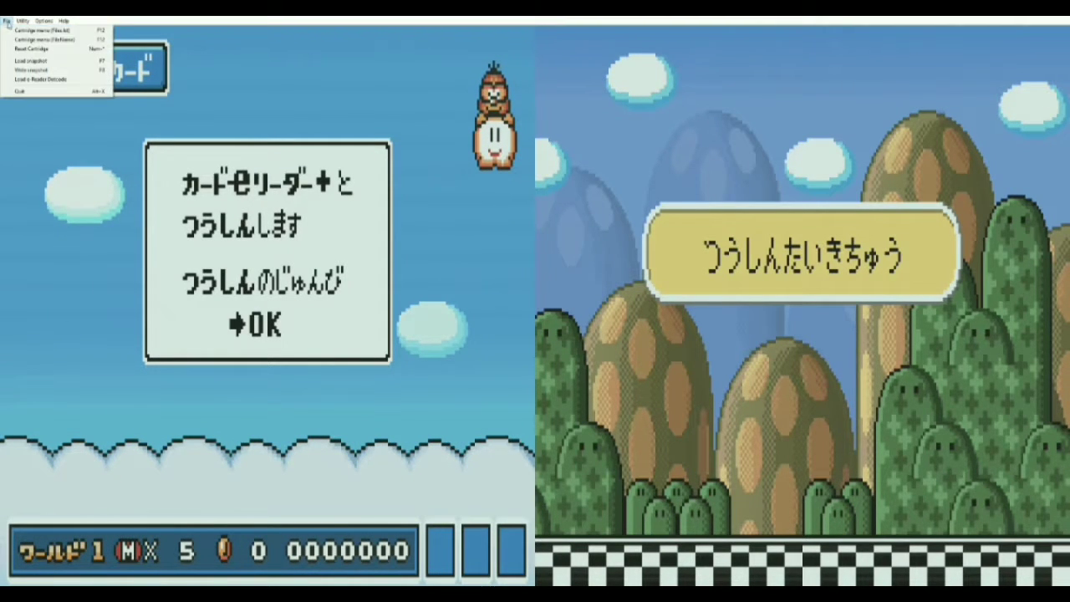
click(40, 79)
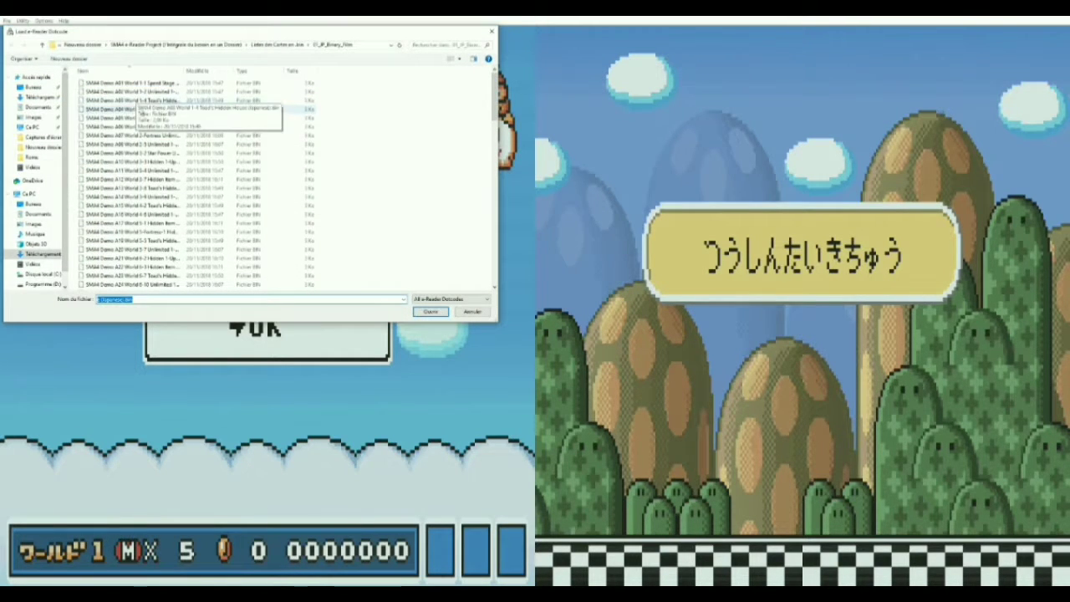
scroll(142, 113, down, 1)
scroll(142, 113, down, 10)
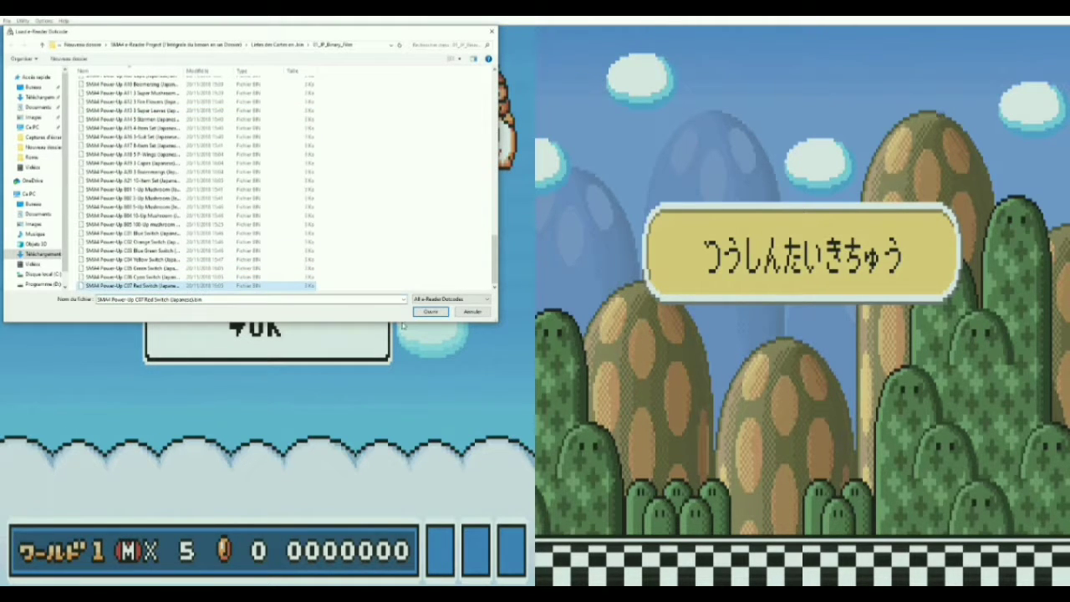
click(429, 311)
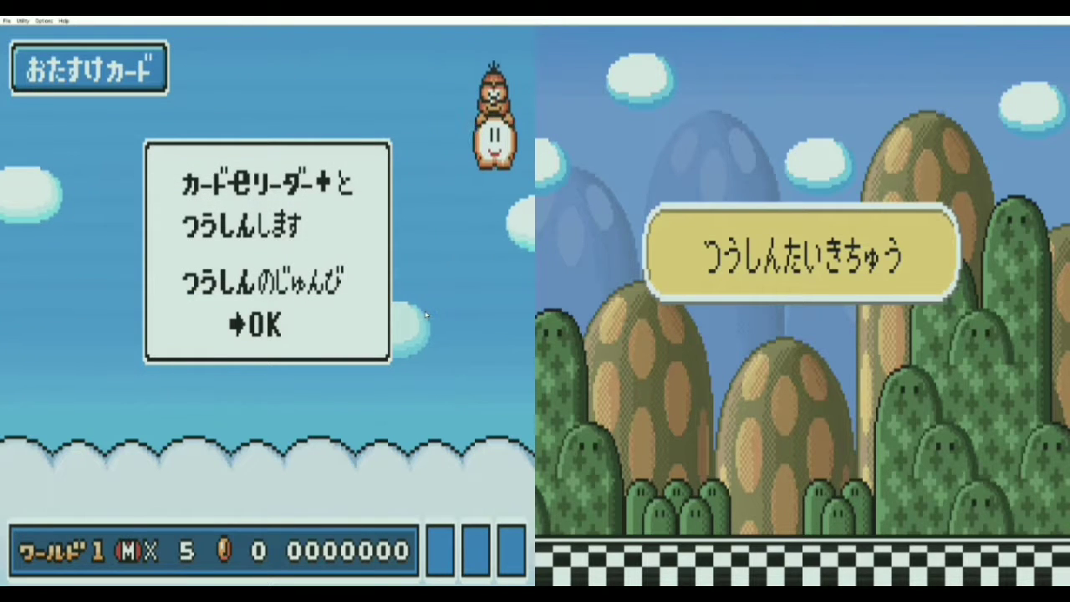
- Confirm OK to receive the power-up card from the e-Reader+, and answer いいえ to reading further cards
key(x)
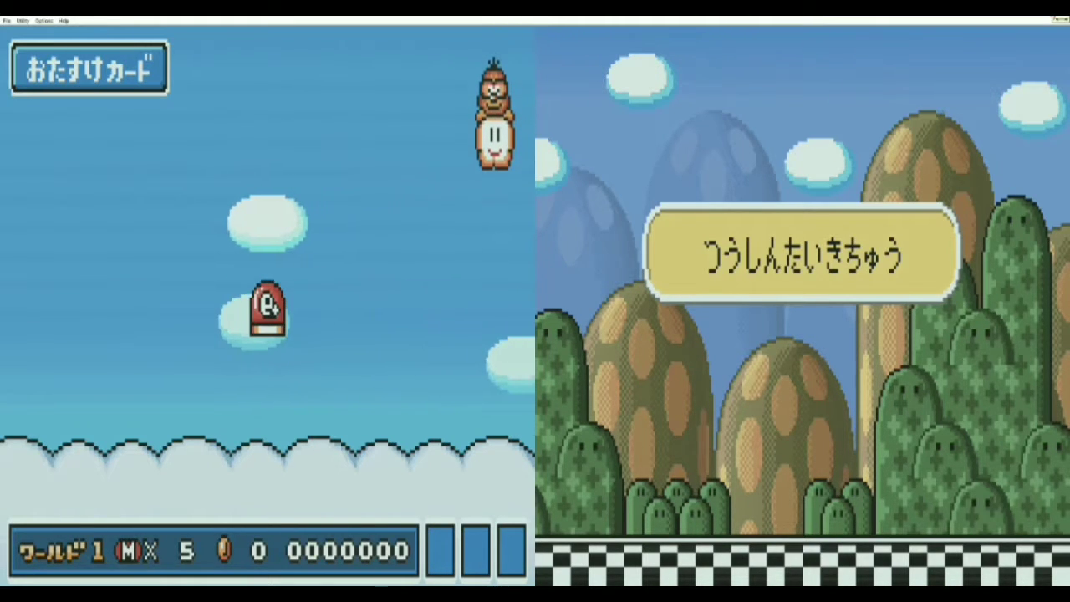
key(Right)
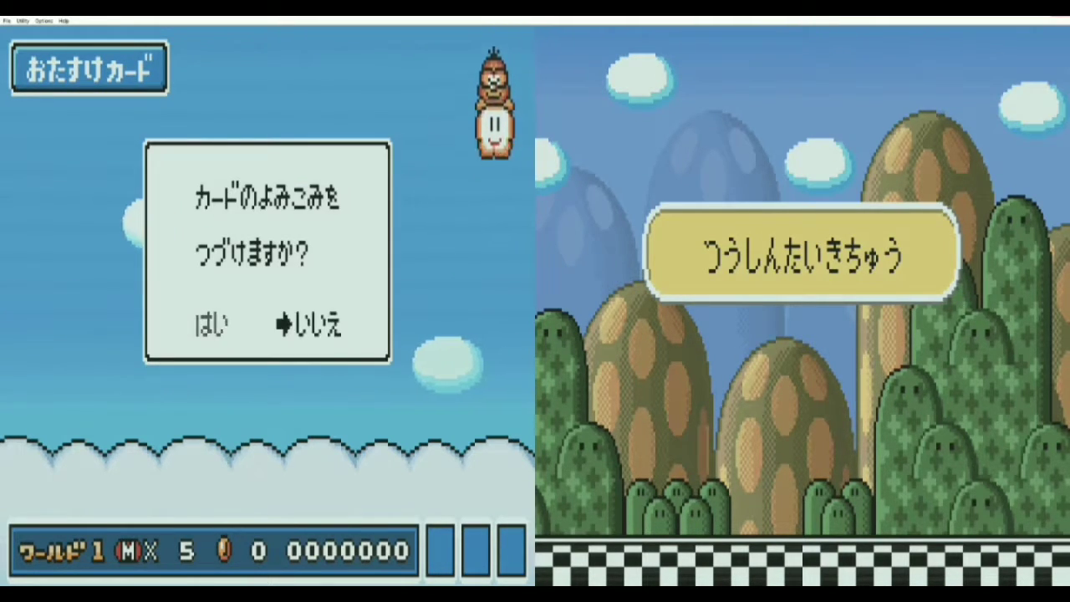
key(x)
- Move Mario to level 1 of World 1, enter it, and get past the spiny enemy to hit the two lower question blocks
key(Up)
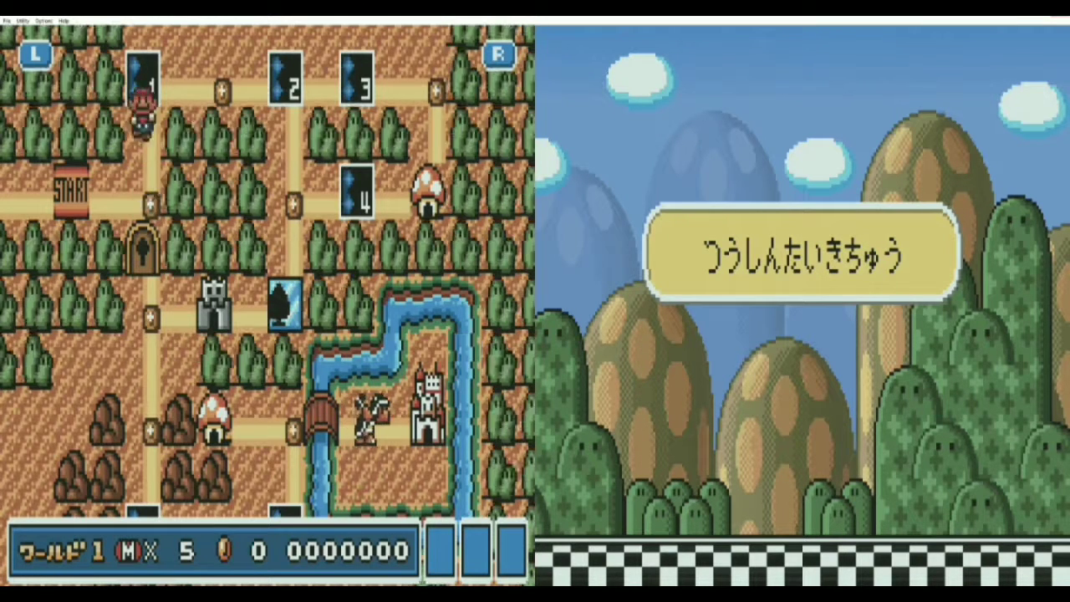
key(x)
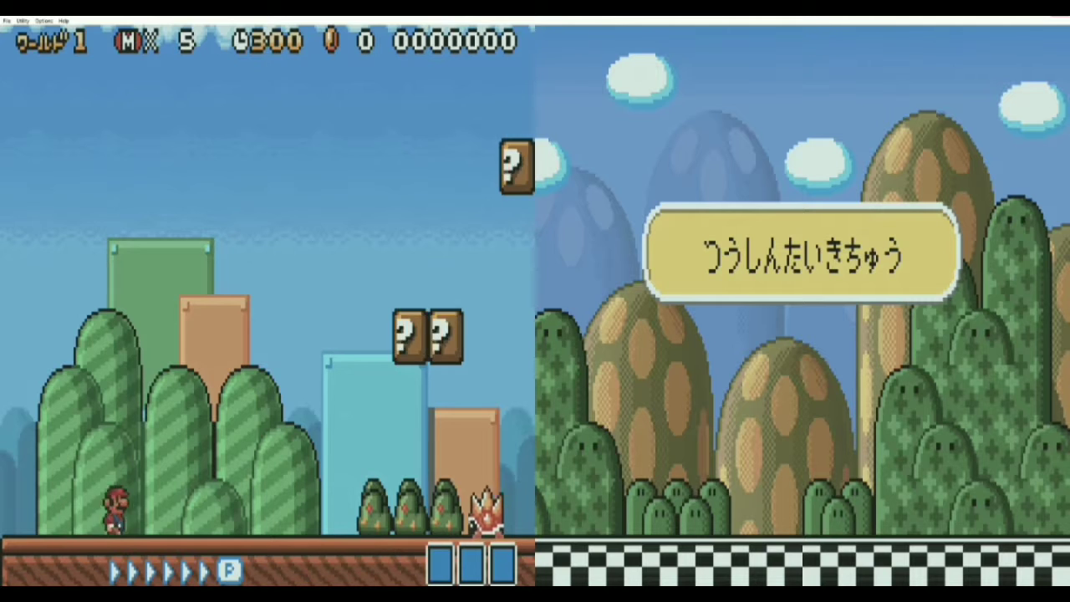
key(Right)
key(x)
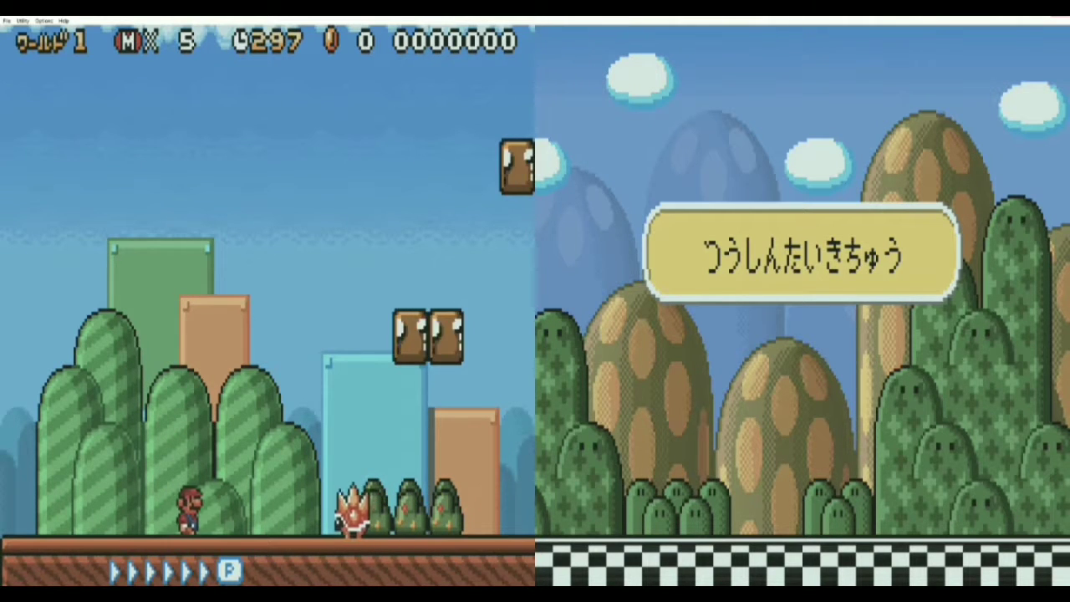
key(Right)
key(x)
key(x)
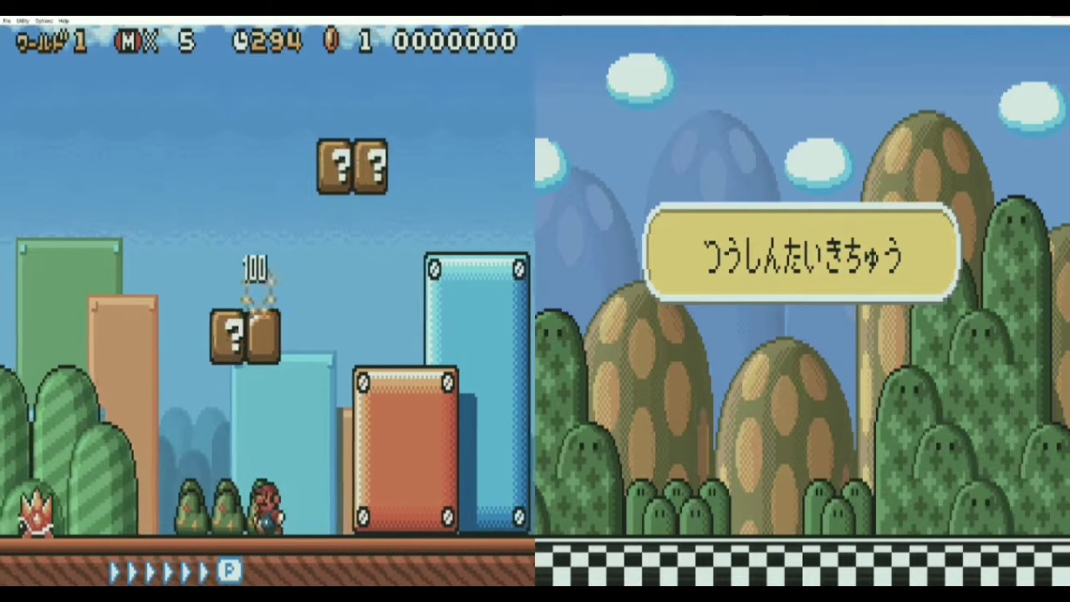
key(x)
key(Right)
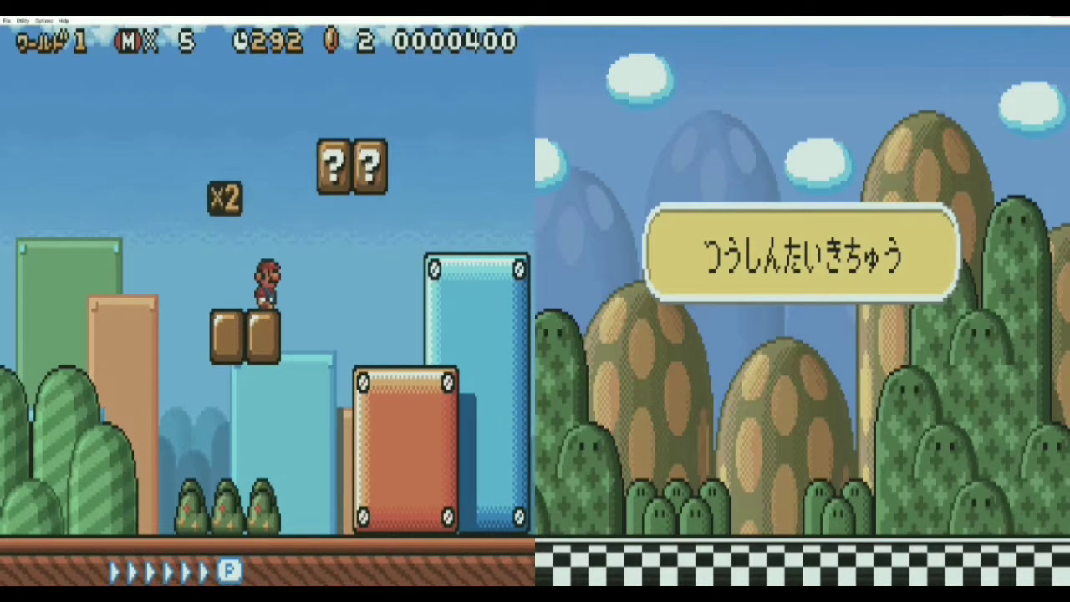
- Hit the upper pair of question blocks, turn back to collect the mushroom, and jump over the pipe onto the green block
key(Right)
key(x)
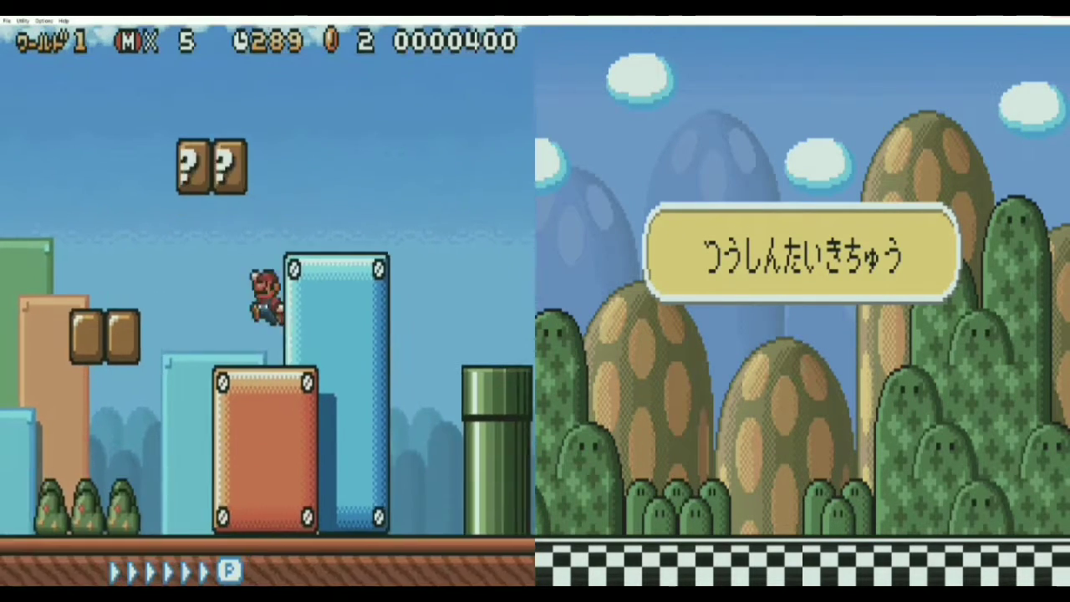
key(Left)
key(Left)
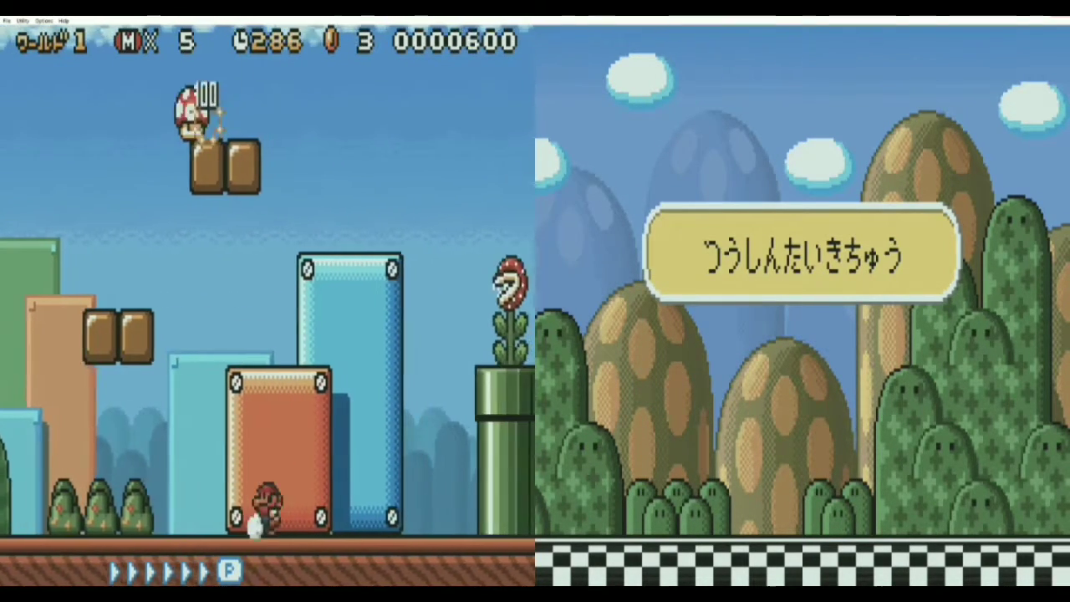
key(Left)
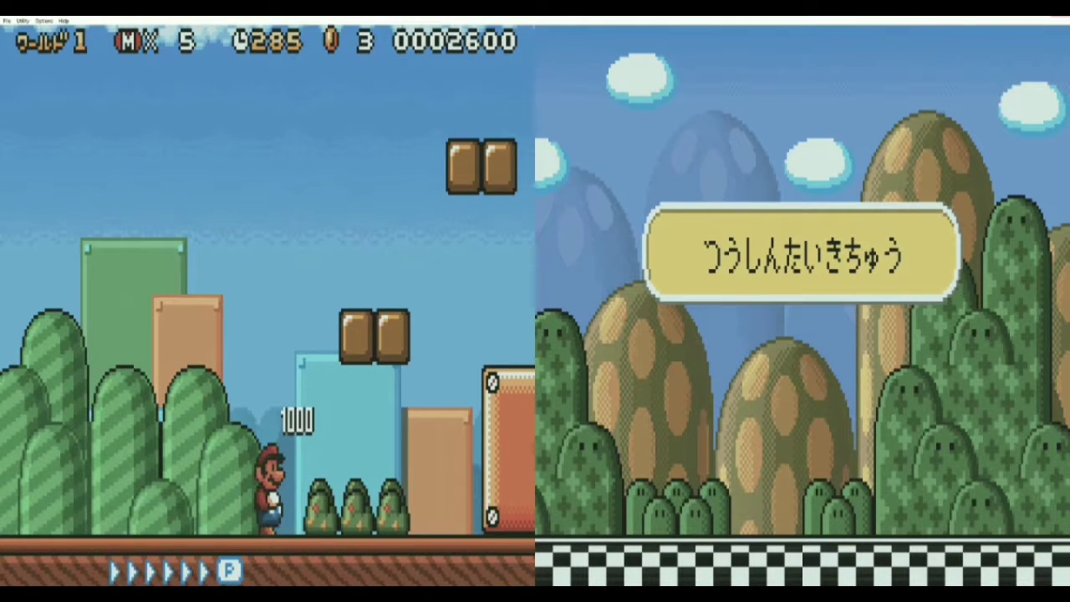
key(Right)
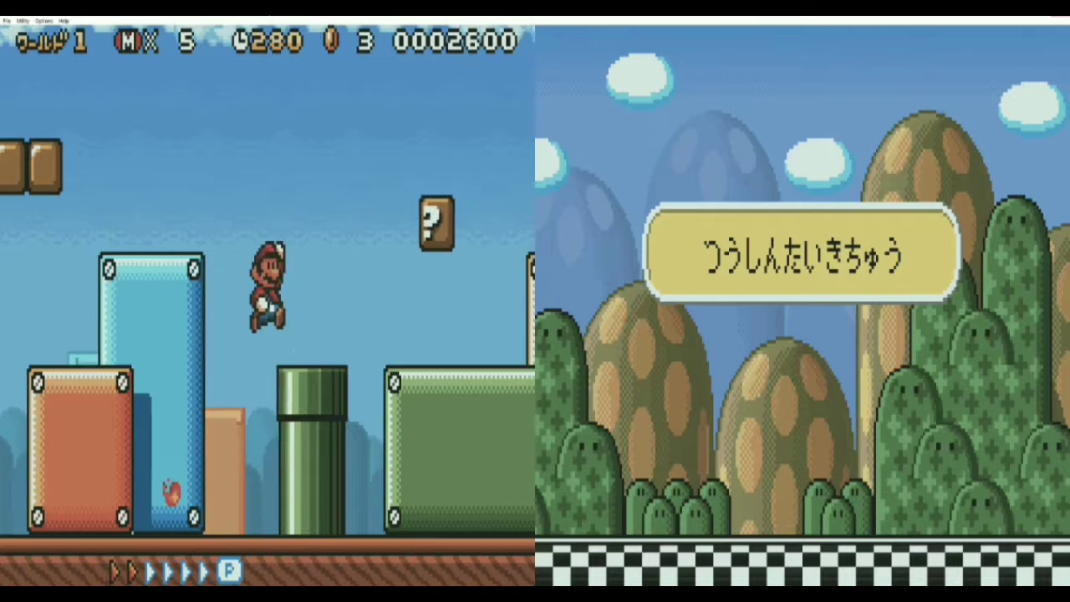
key(Right)
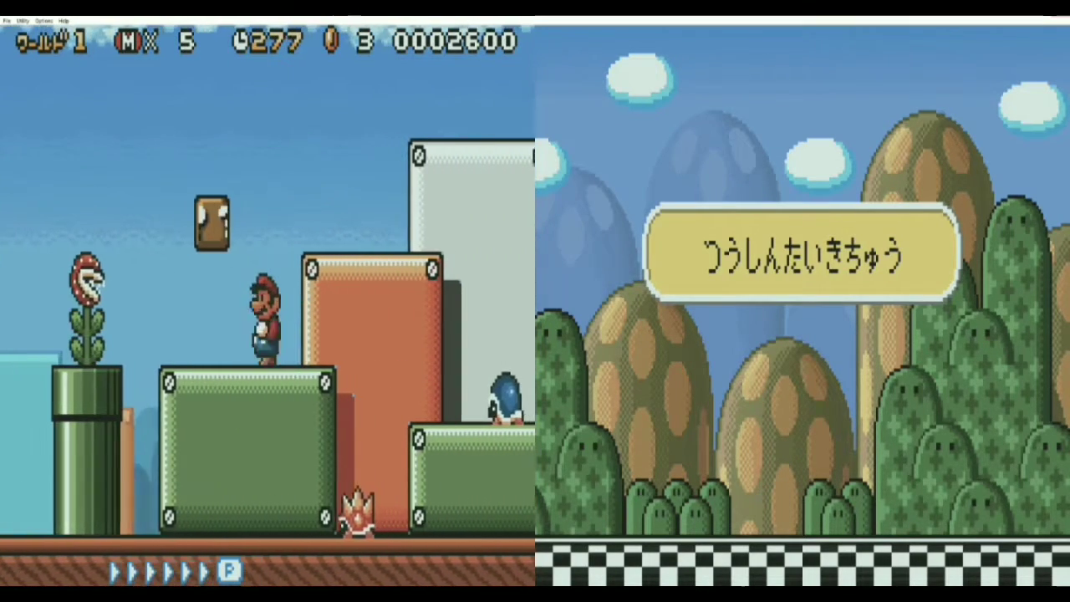
- Jump Mario across the coloured blocks onto the raised ground and hit the upper question block there
key(Right)
key(x)
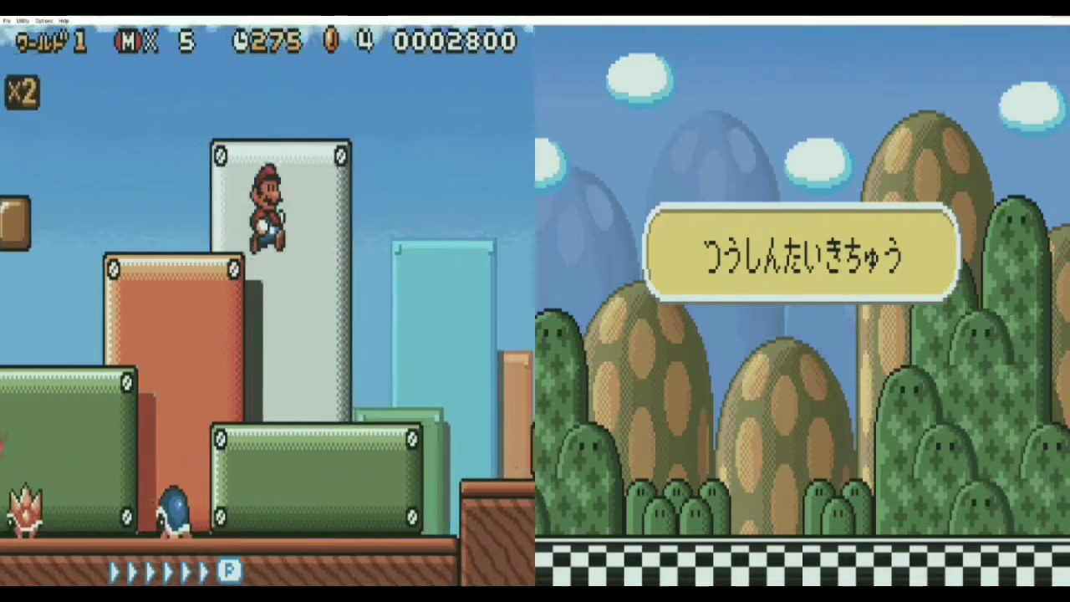
key(Right)
key(x)
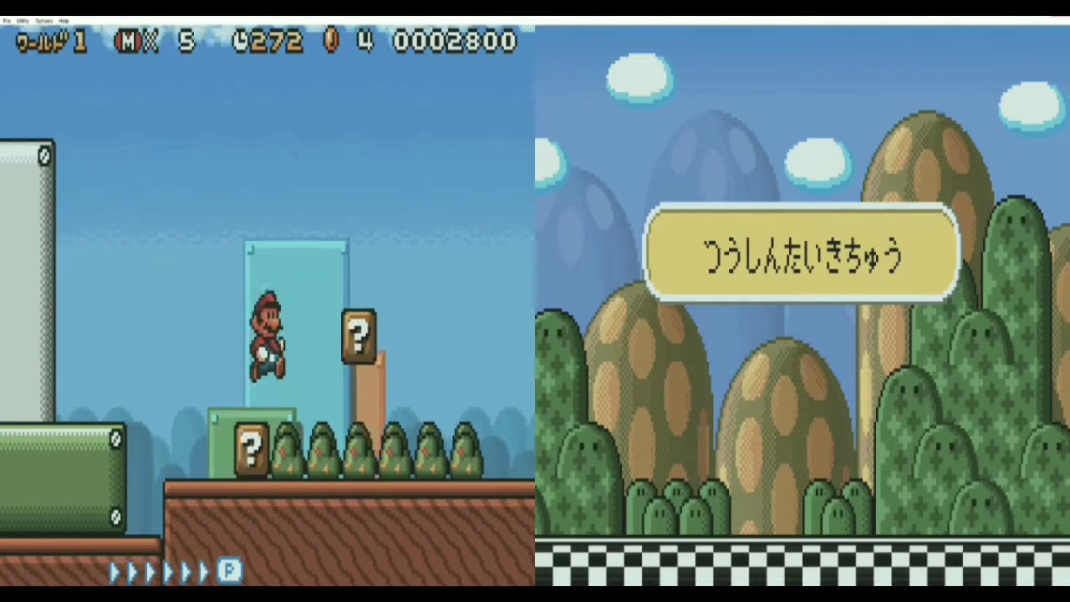
key(Right)
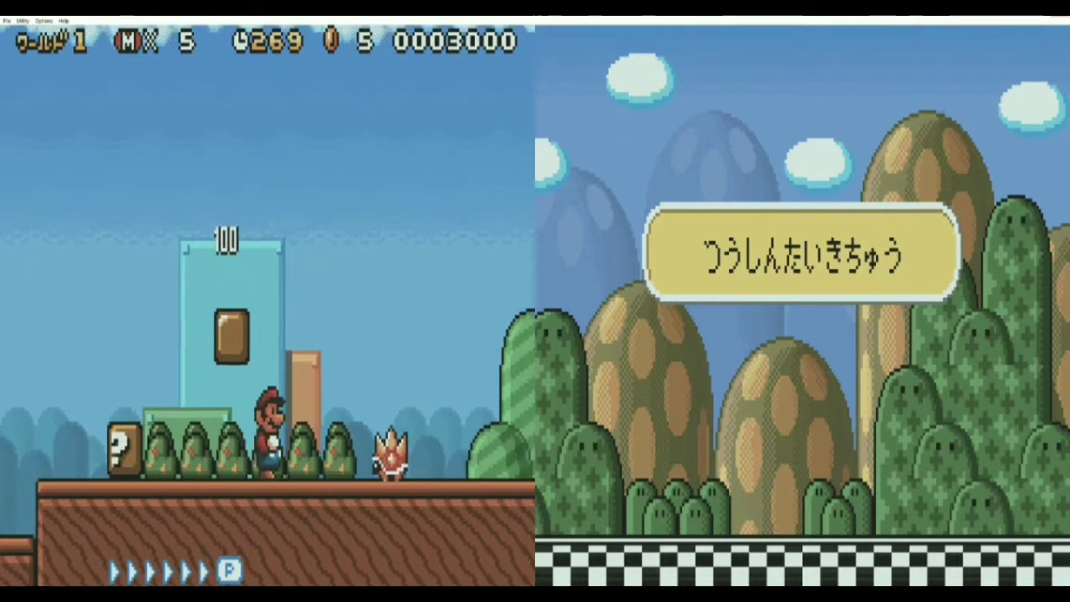
- Jump over the spiny, pass the winged Goomba, and leap the gap while collecting the two coins
key(Right)
key(x)
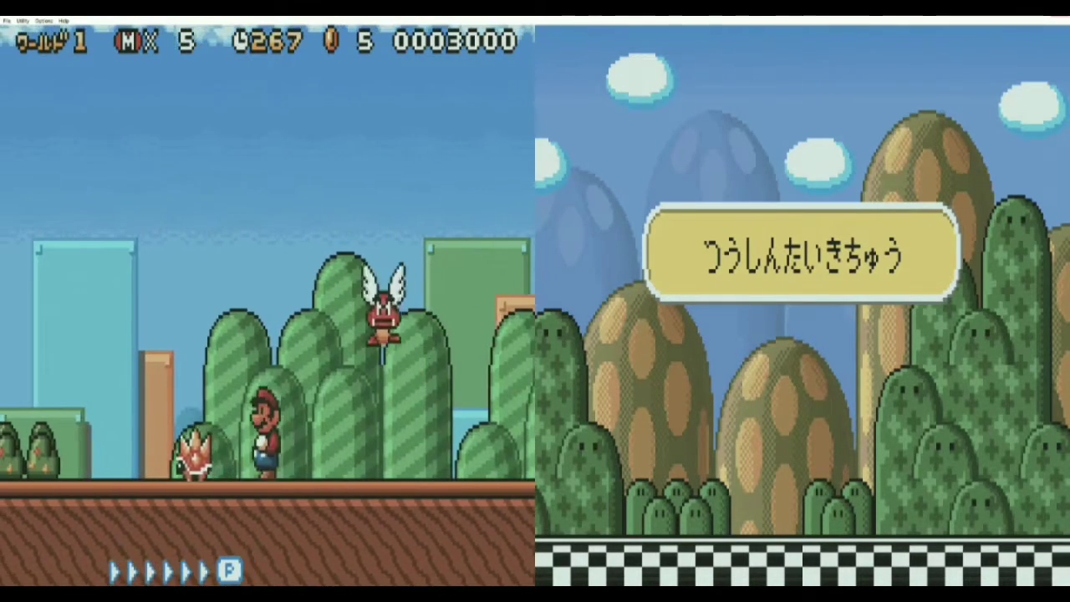
key(Right)
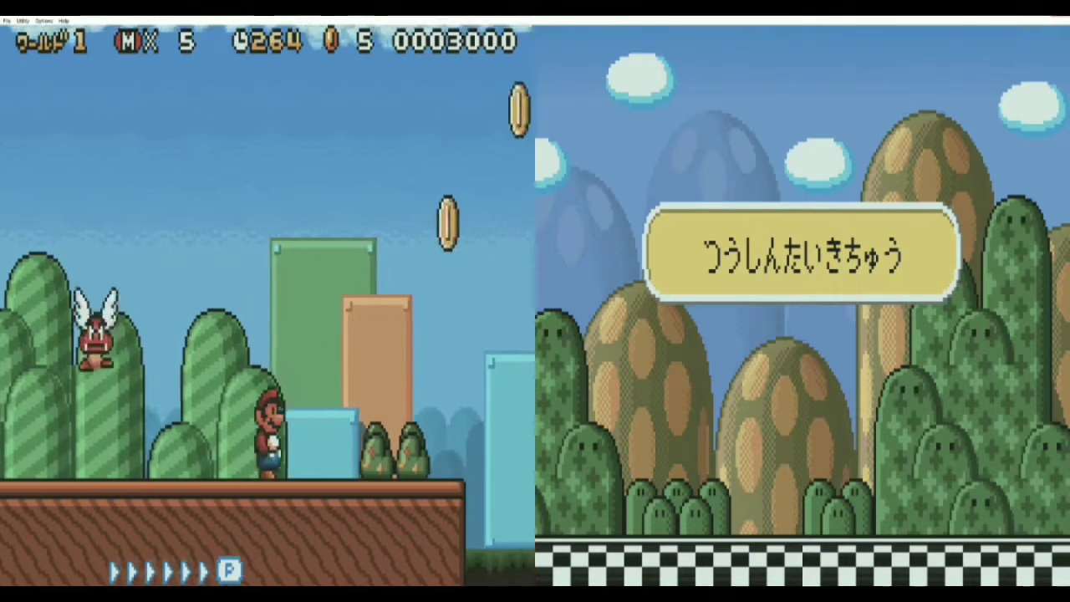
key(Right)
key(x)
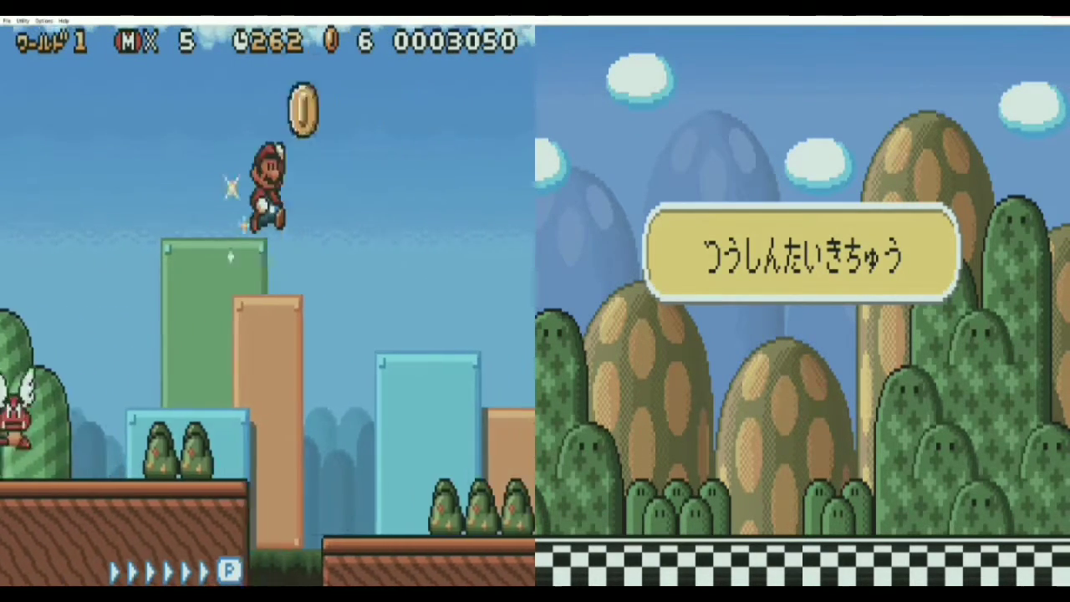
key(Right)
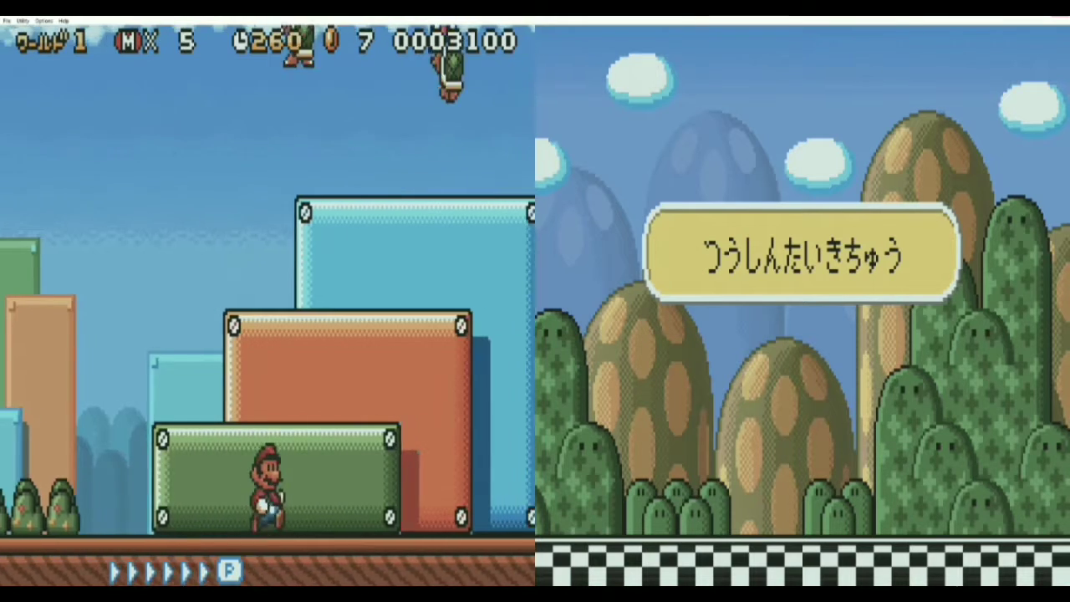
- Get past the blue-shelled beetle by the large blocks and hit the two question blocks before the gap
key(Right)
key(x)
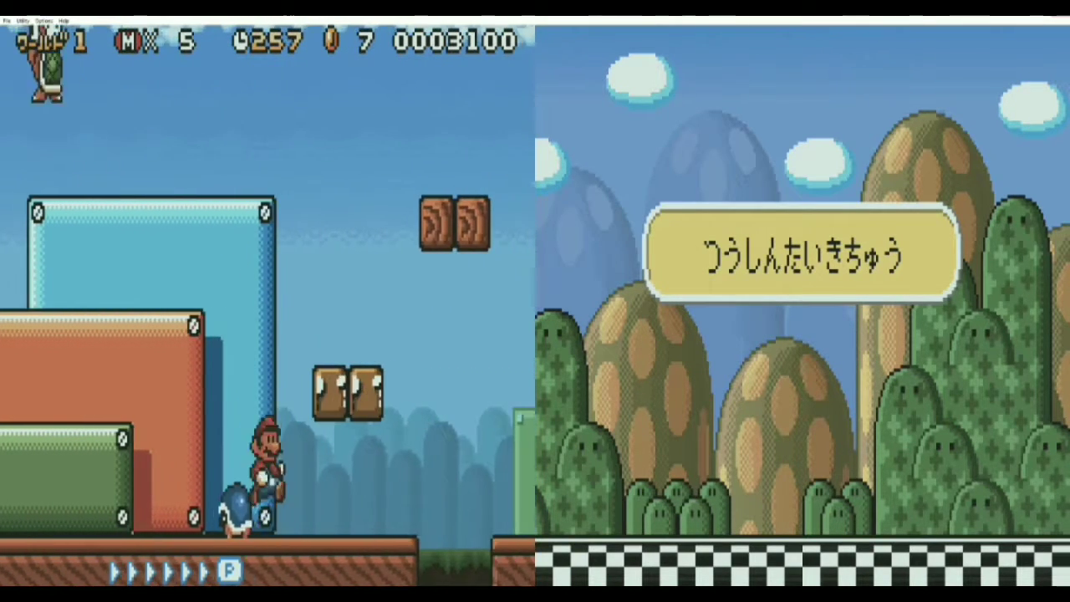
key(x)
key(Right)
key(x)
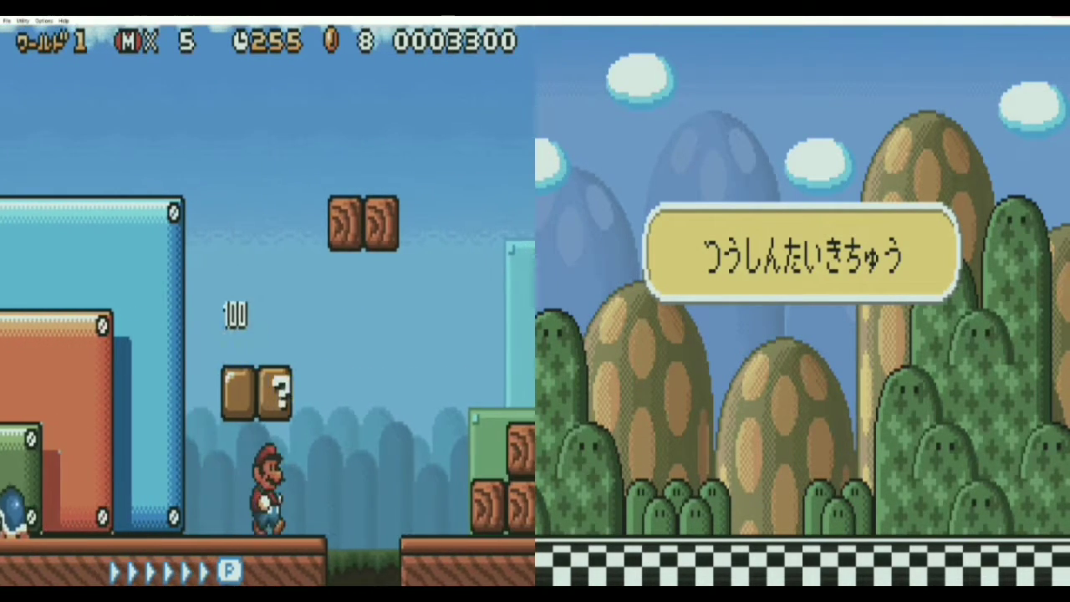
key(x)
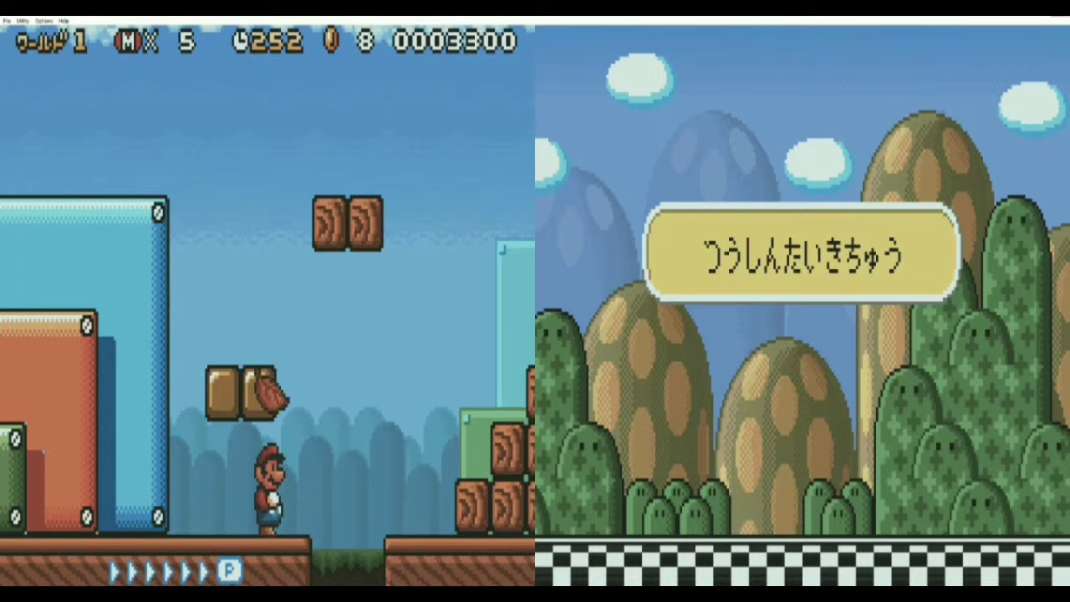
- Collect the leaf to become Raccoon Mario, and climb the wooden block stairs to jump over the pit
key(Right)
key(x)
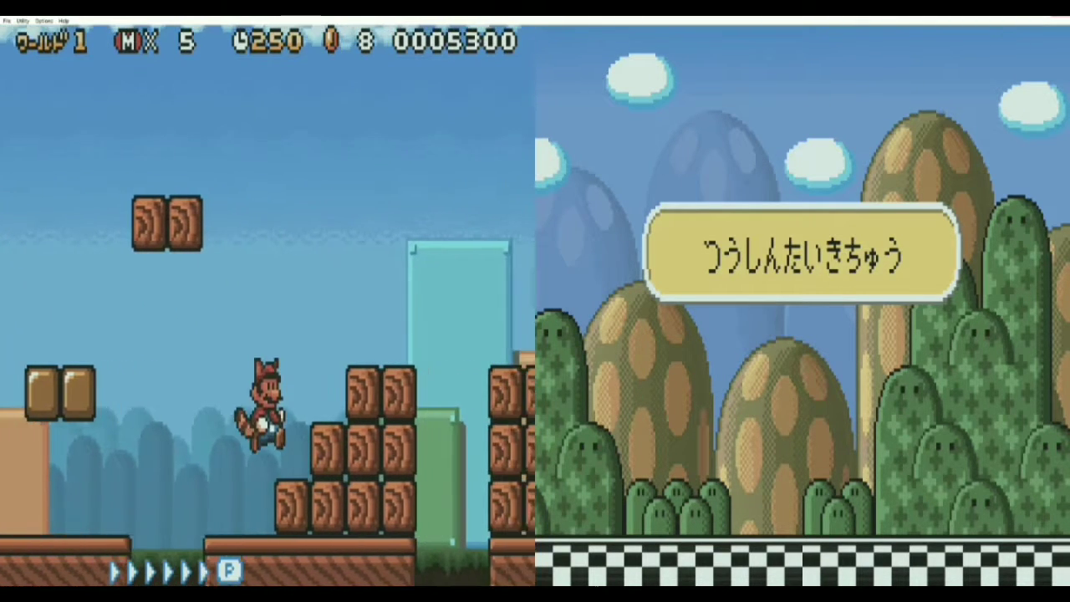
key(x)
key(Right)
key(x)
key(Right)
key(x)
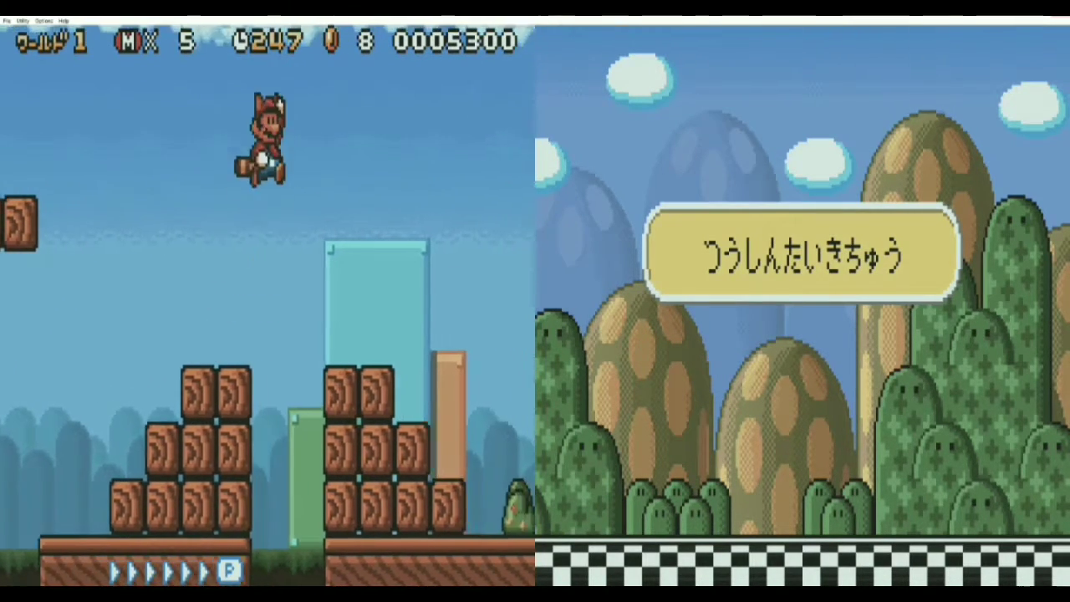
- Run Mario to the short Piranha Plant pipe and try to jump past it
key(Right)
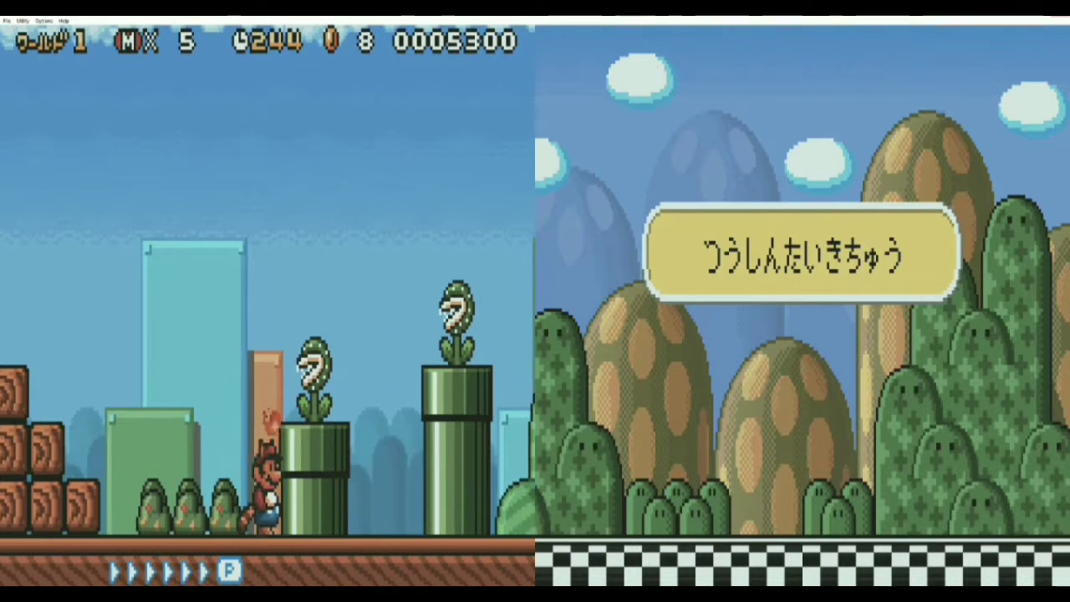
key(Right)
key(x)
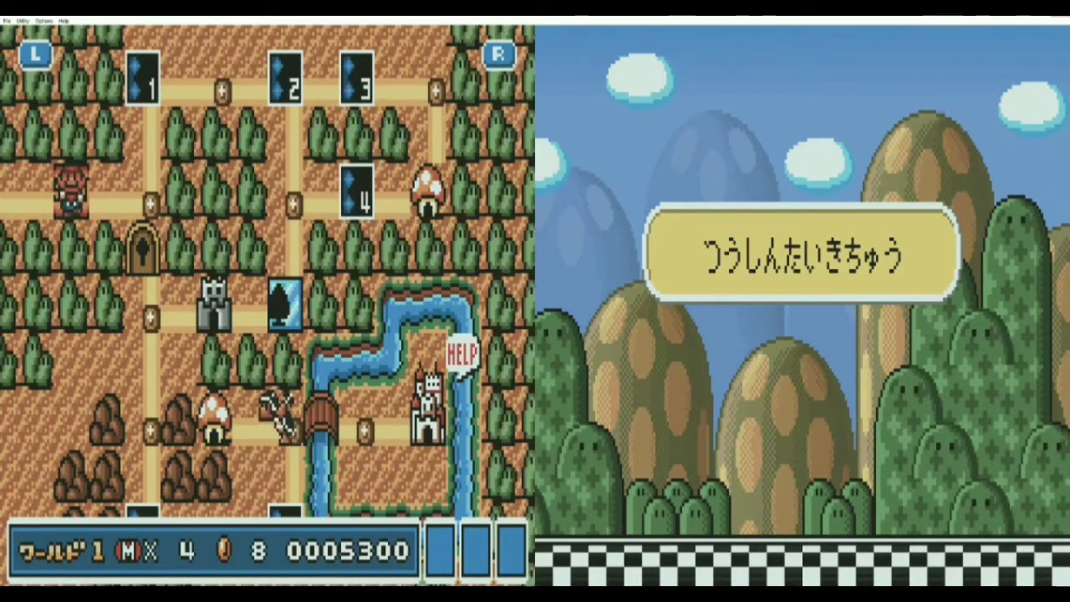
- Save the World 1 progress from the map and return to the title screen
key(Return)
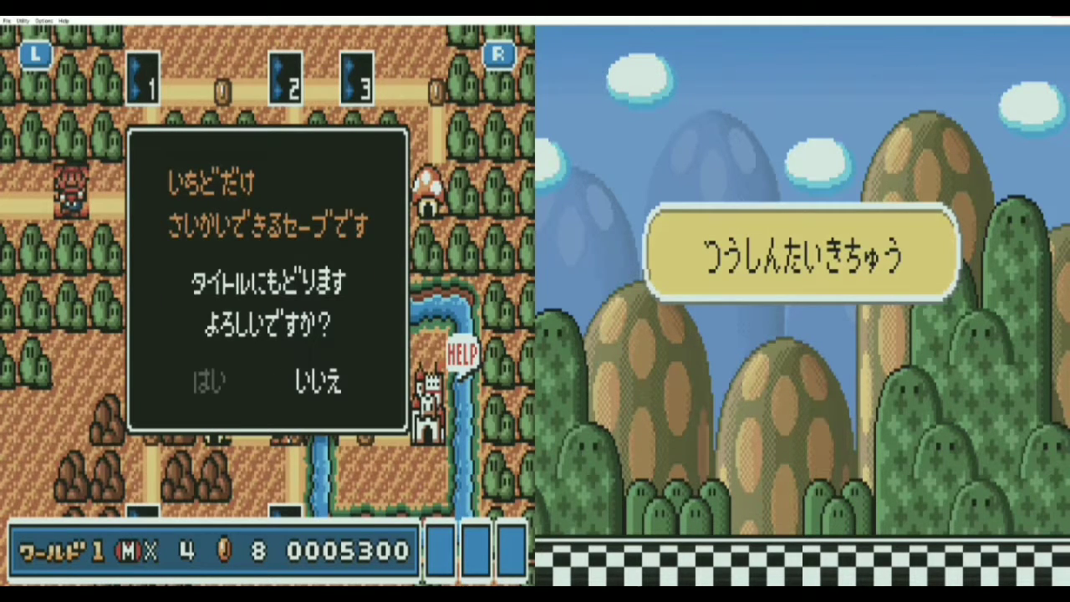
key(Return)
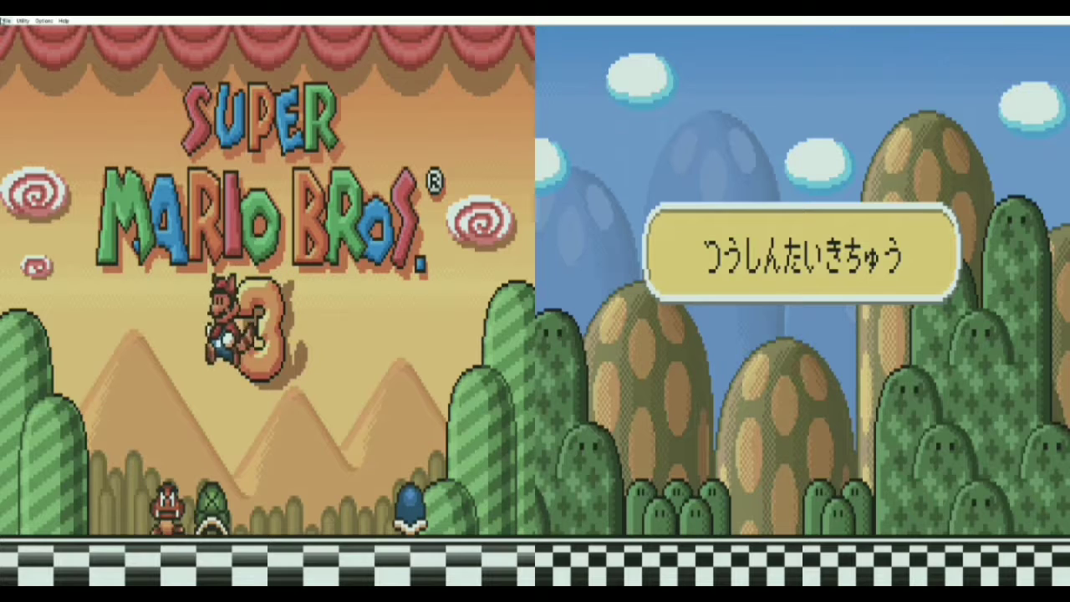
- Insert the Super Mario Advance 4 (USA).gba cartridge from the ROM directory into all machines
click(7, 20)
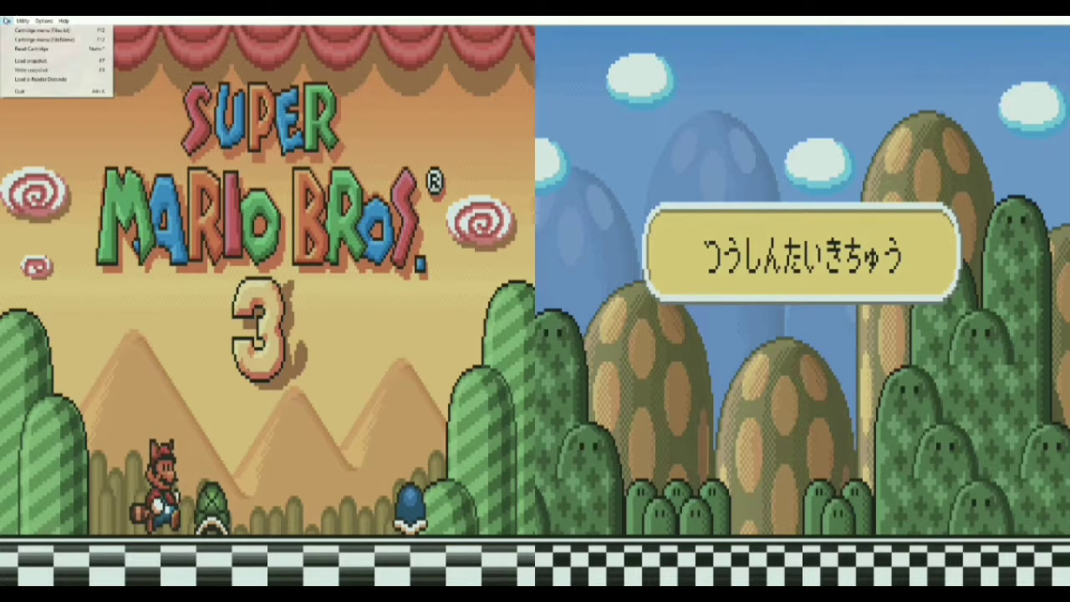
mouse_move(23, 20)
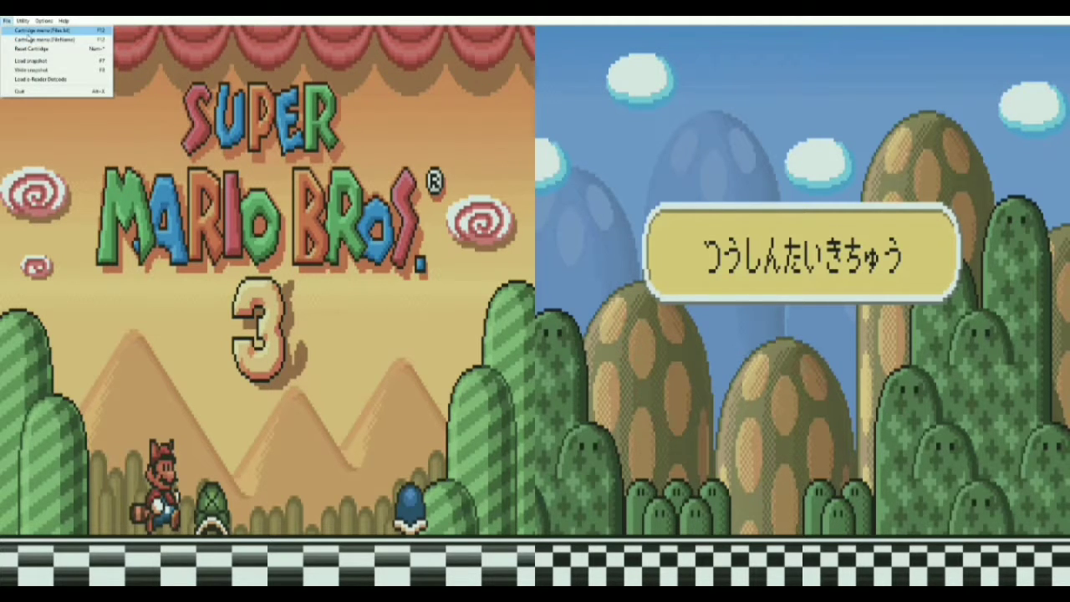
click(29, 34)
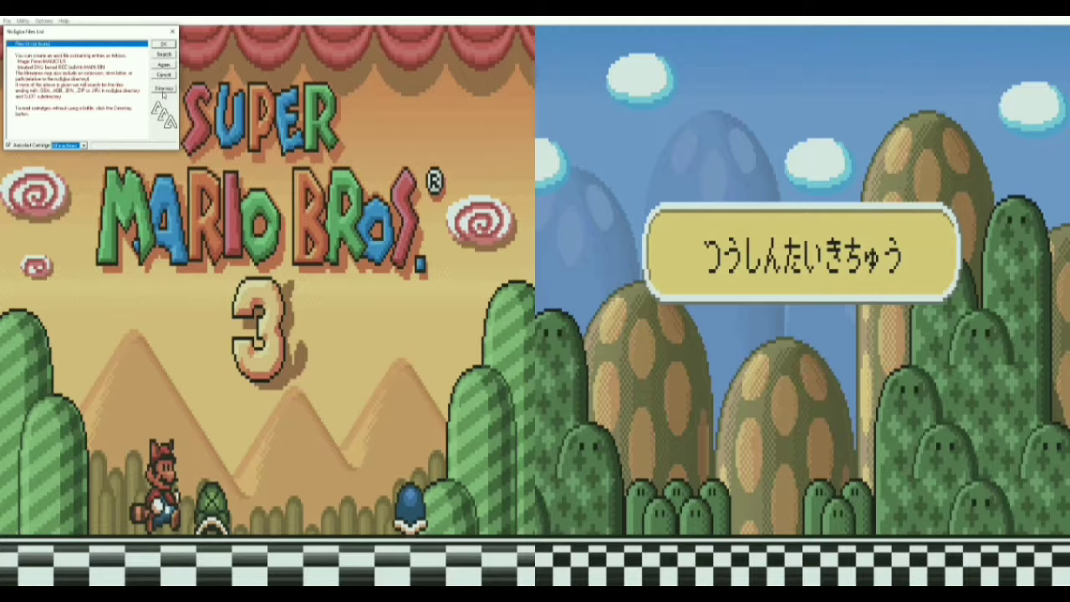
click(164, 89)
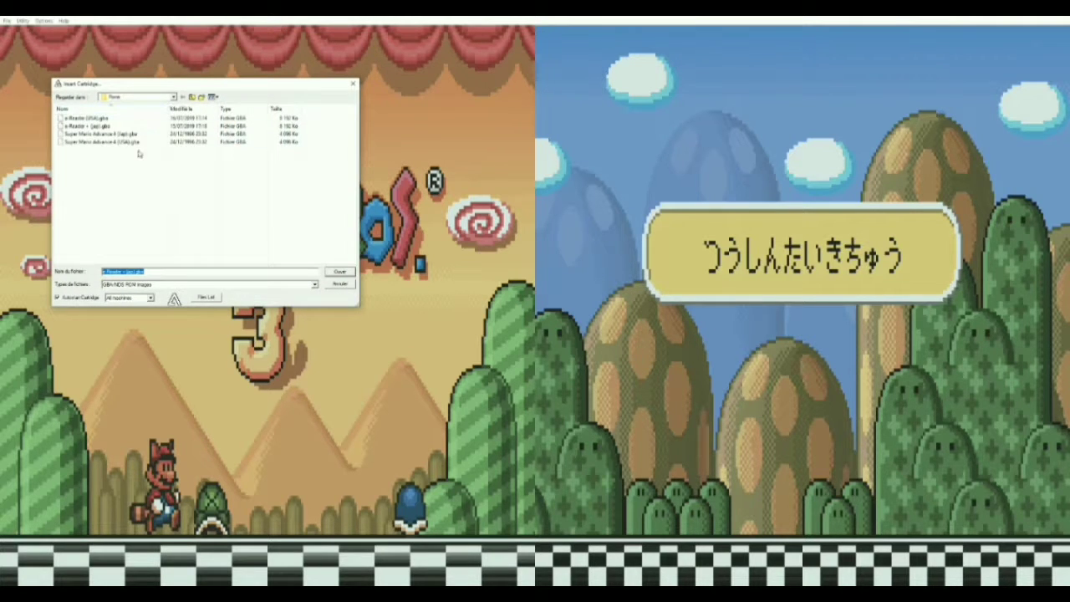
double_click(98, 143)
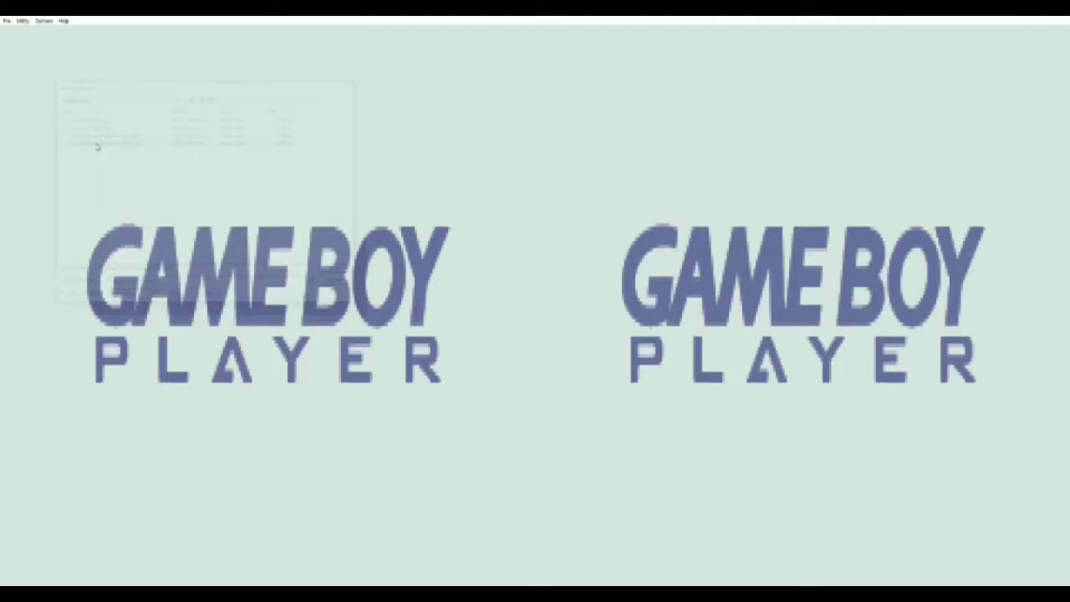
- Insert the e-Reader (USA).gba cartridge from the ROM directory into the 2nd machine
click(6, 21)
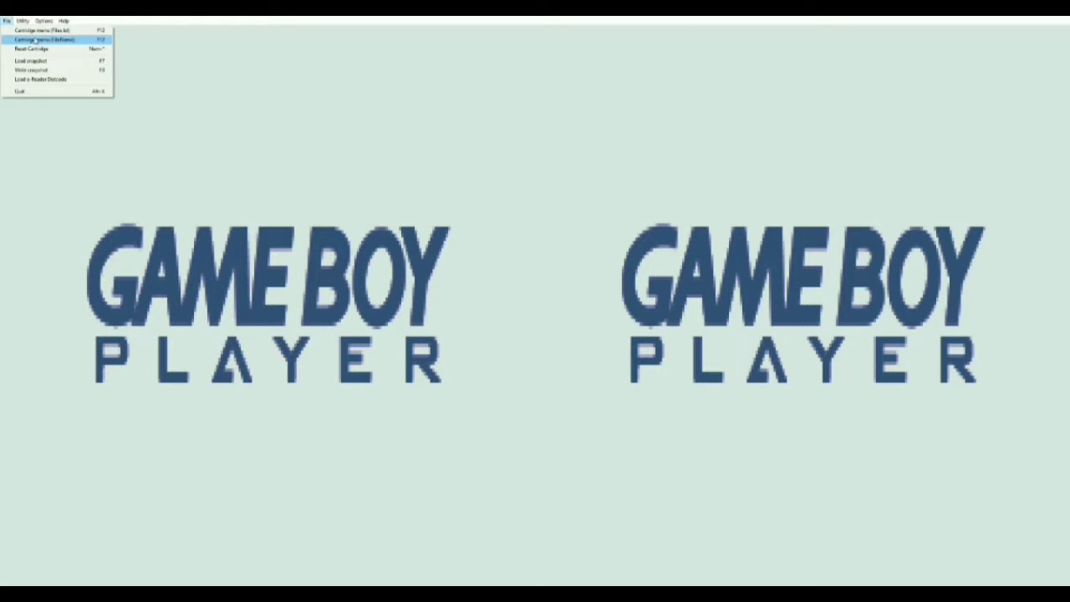
click(37, 31)
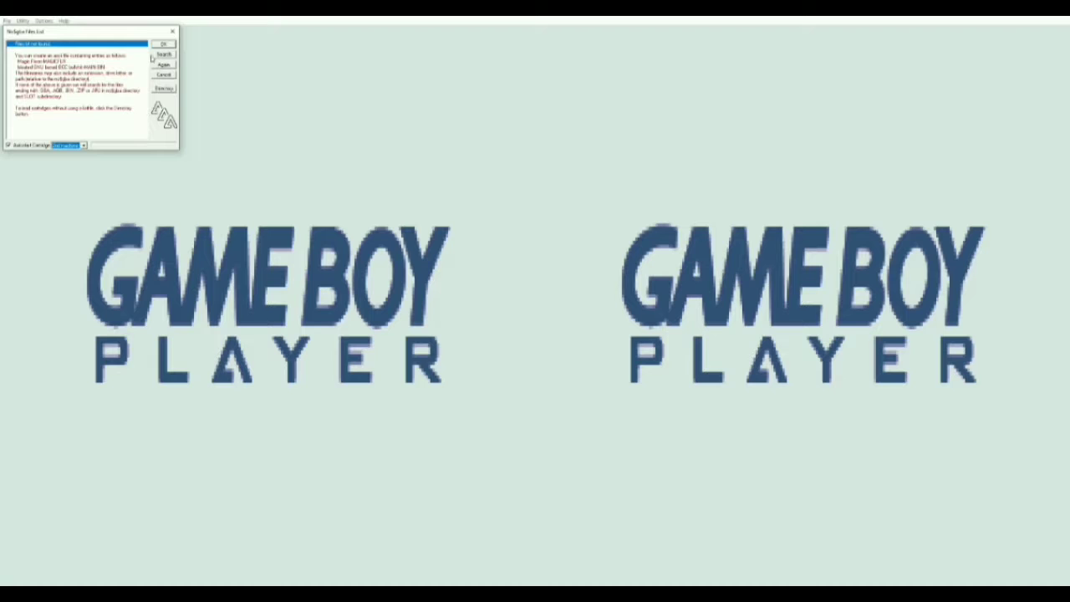
click(163, 89)
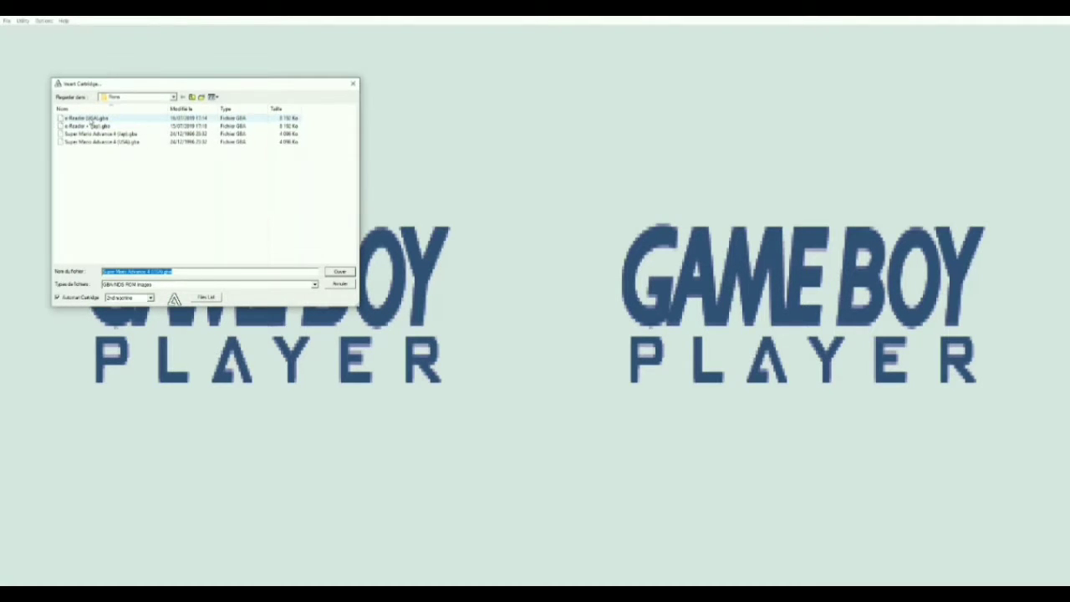
double_click(87, 118)
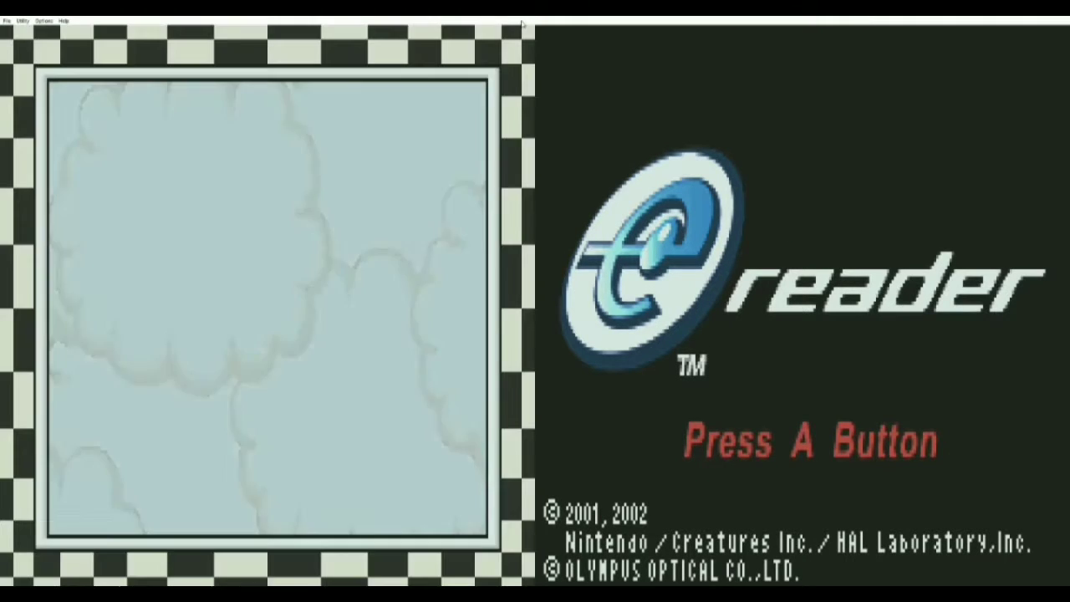
- Start the saved Super Mario Advance 4 application on the e-Reader through Access saved data
key(x)
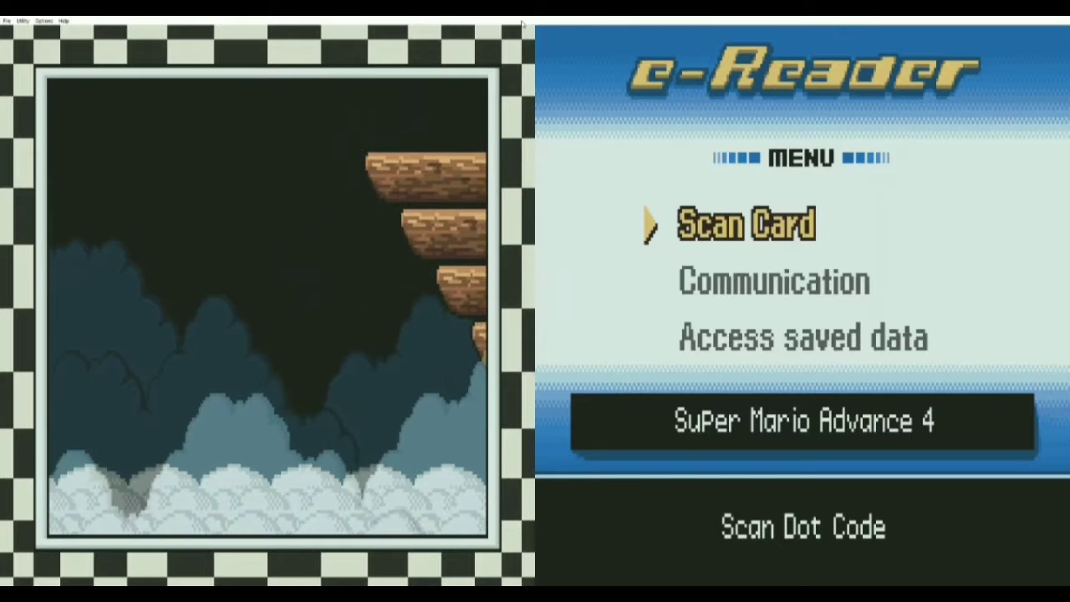
key(Down)
key(Down)
key(x)
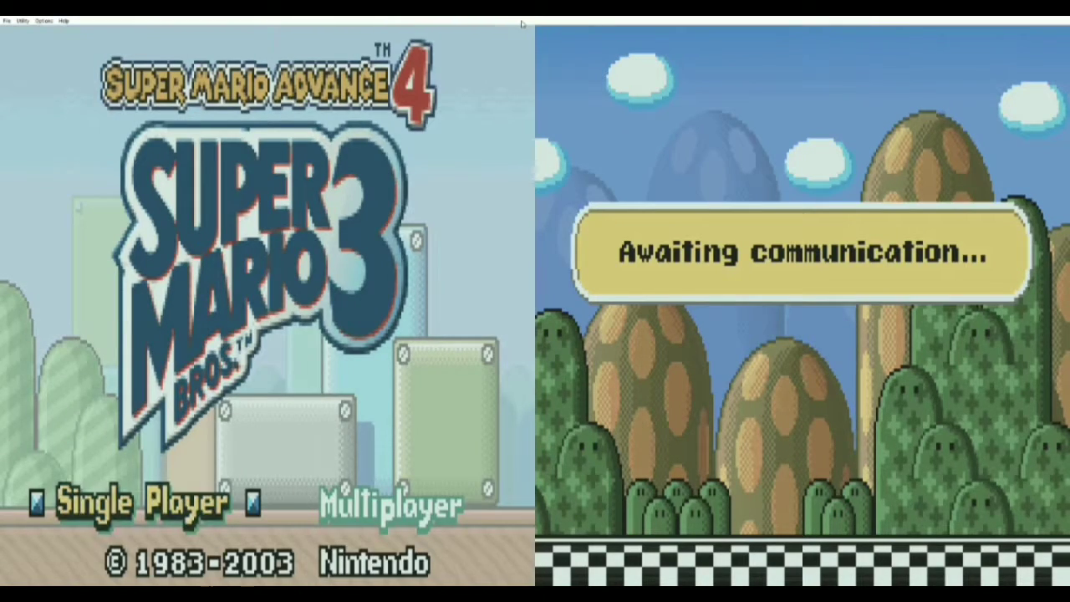
- Start Super Mario Bros. 3 in Single Player mode and choose Power-Up Card on the World-e map
key(x)
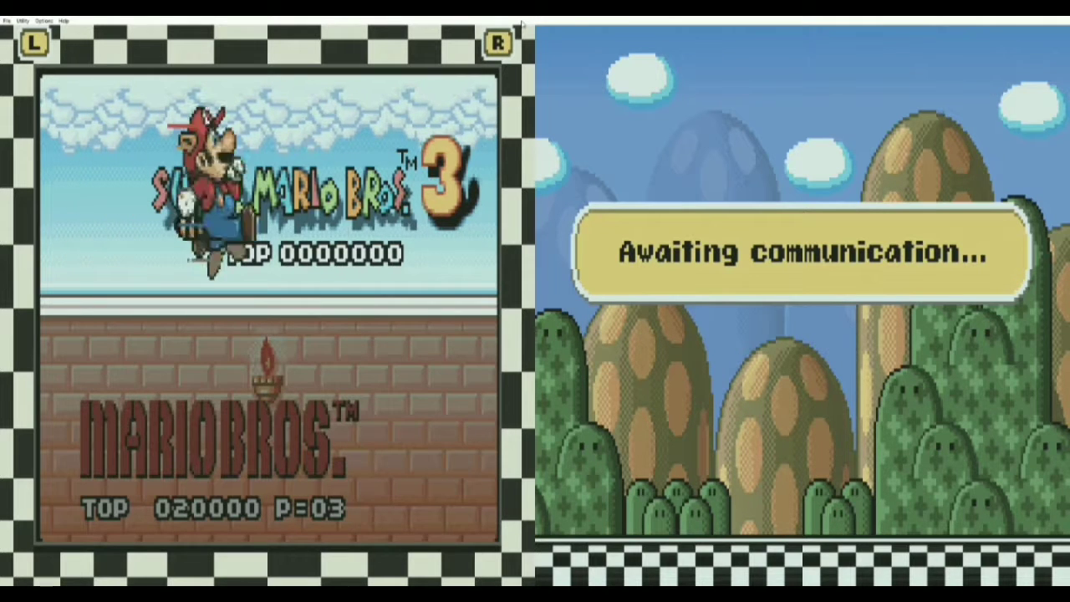
key(x)
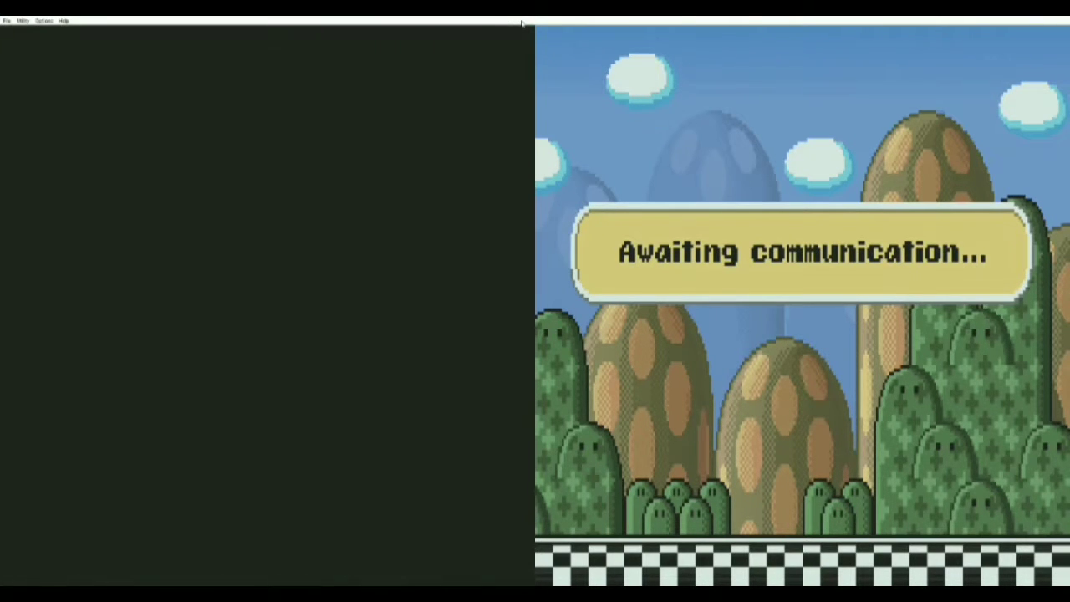
key(x)
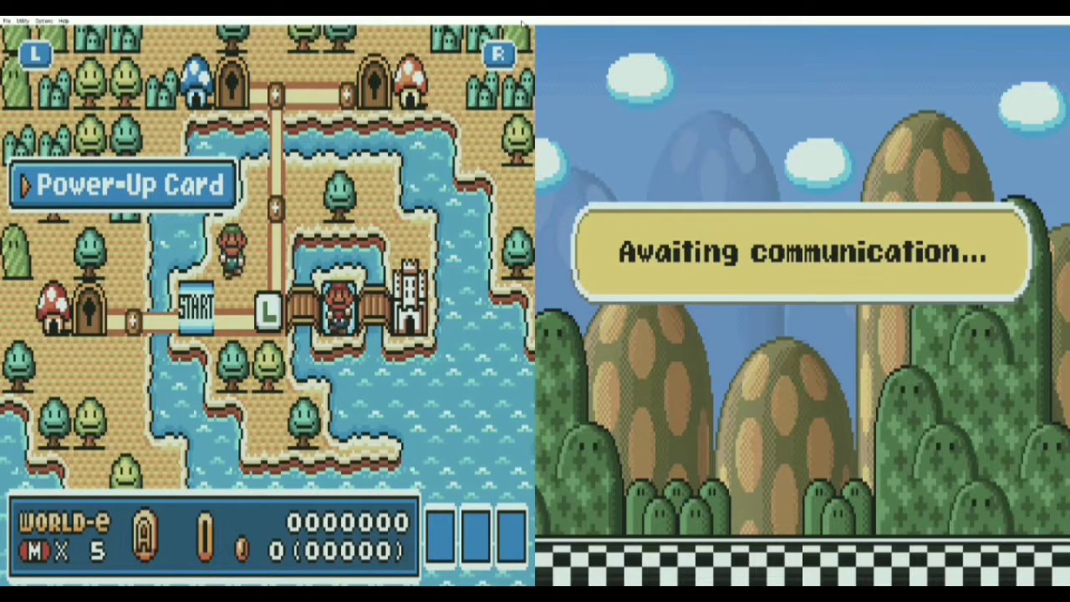
key(Up)
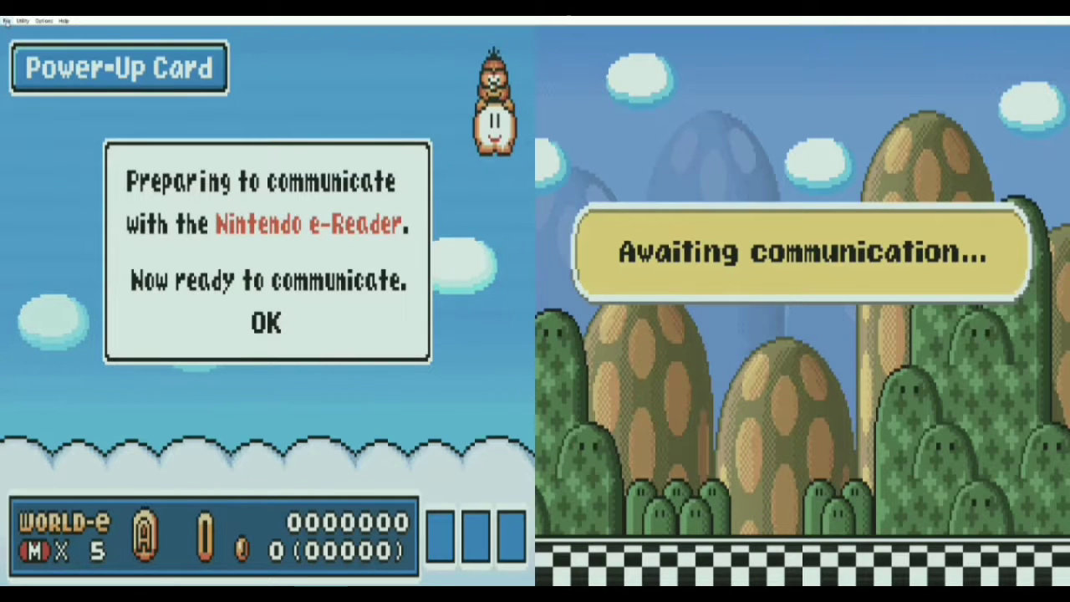
- Try to load the e-Reader dotcode SMA4 Level A02 Classic World 1-2 (Japanese).bin from 01_JP_Binary_Files
click(6, 20)
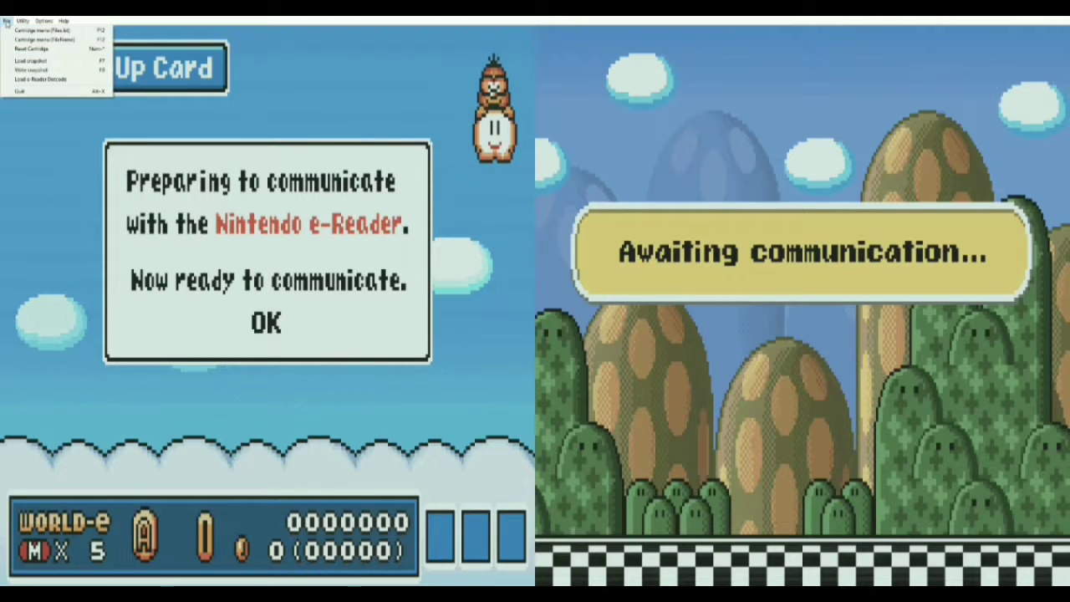
click(50, 79)
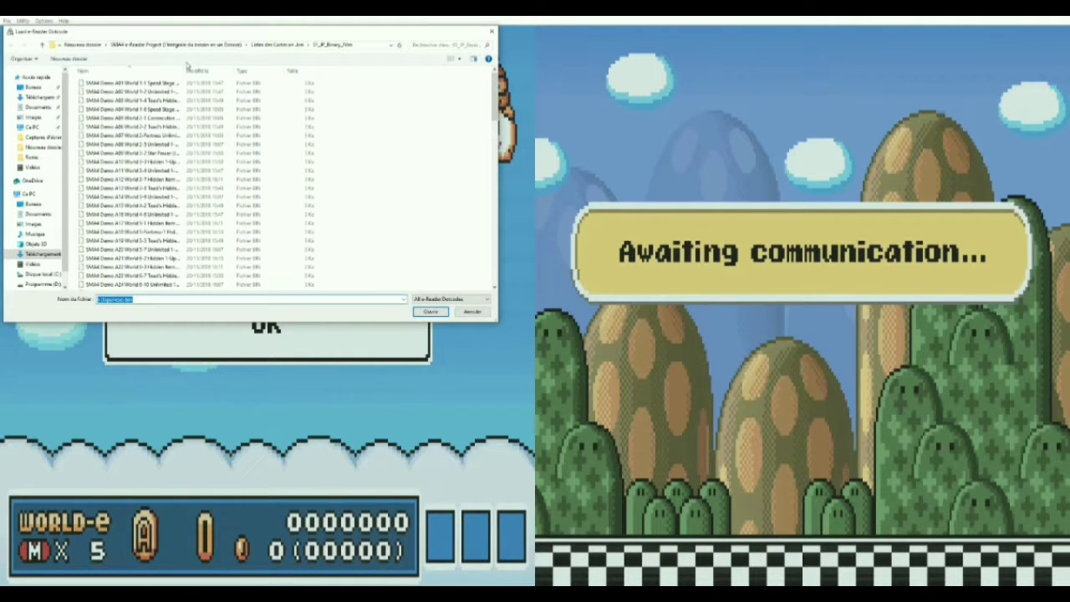
drag(182, 71, 306, 58)
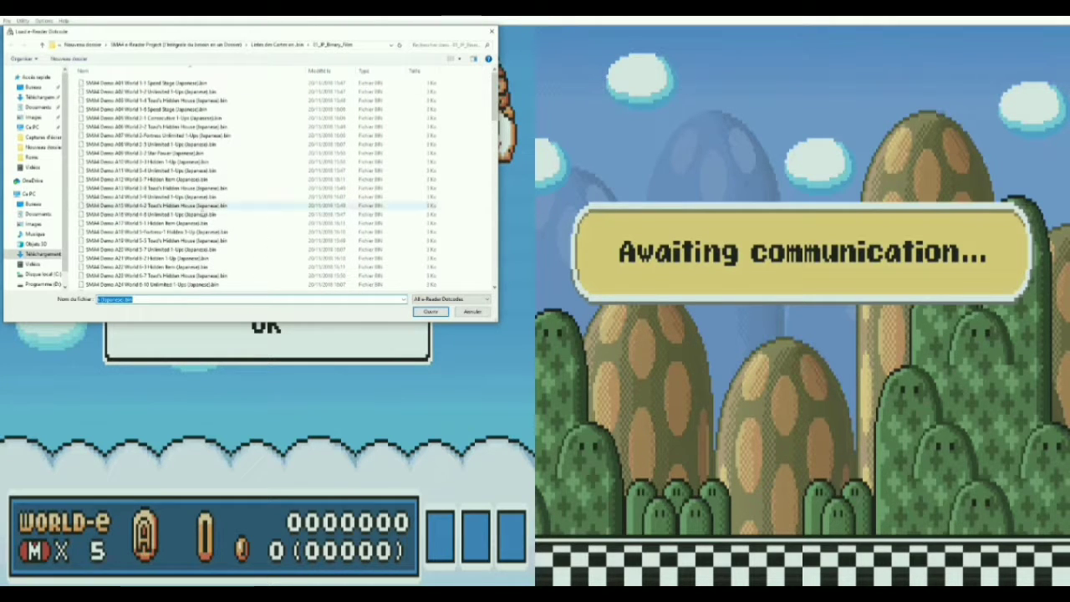
scroll(268, 229, down, 2)
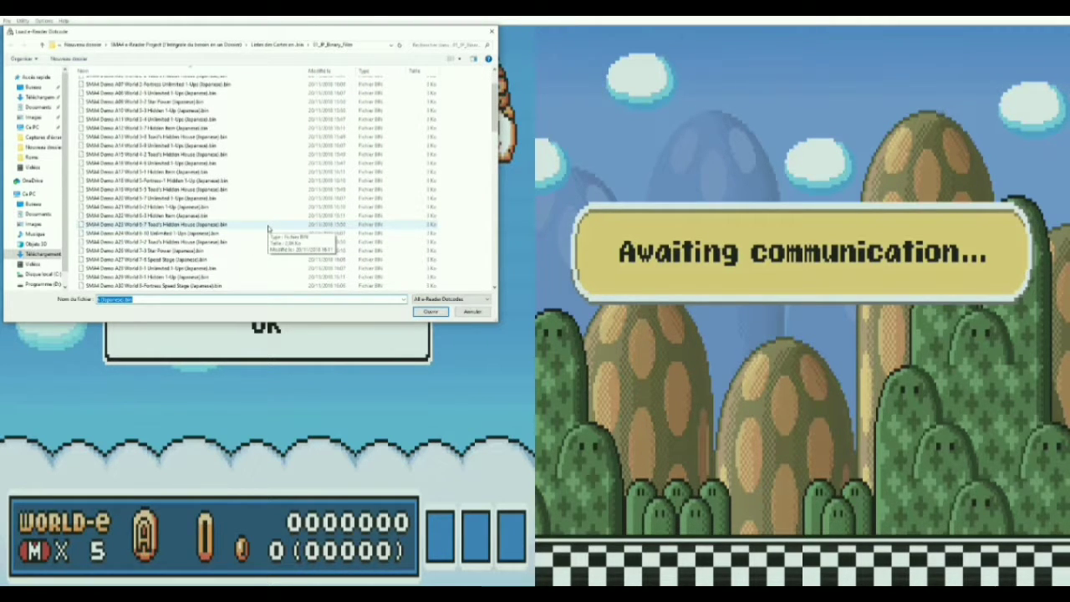
scroll(268, 228, down, 8)
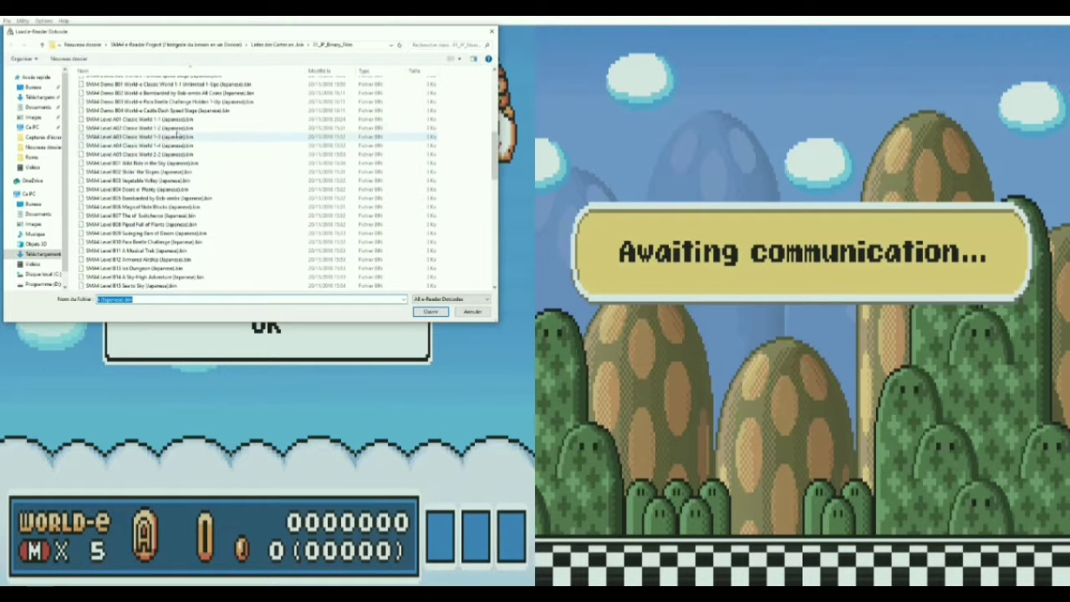
click(181, 129)
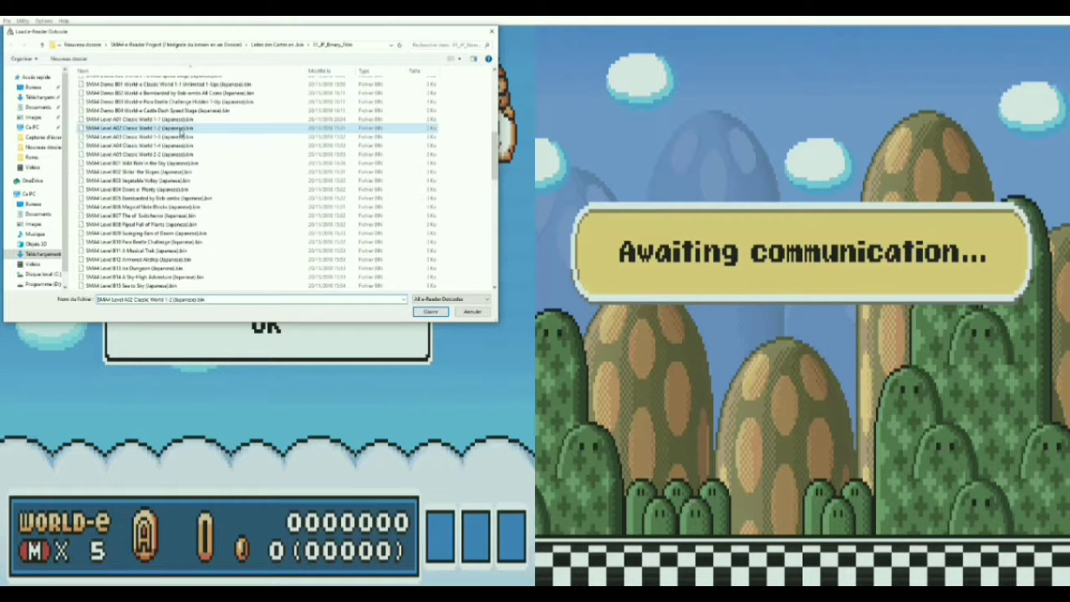
click(429, 312)
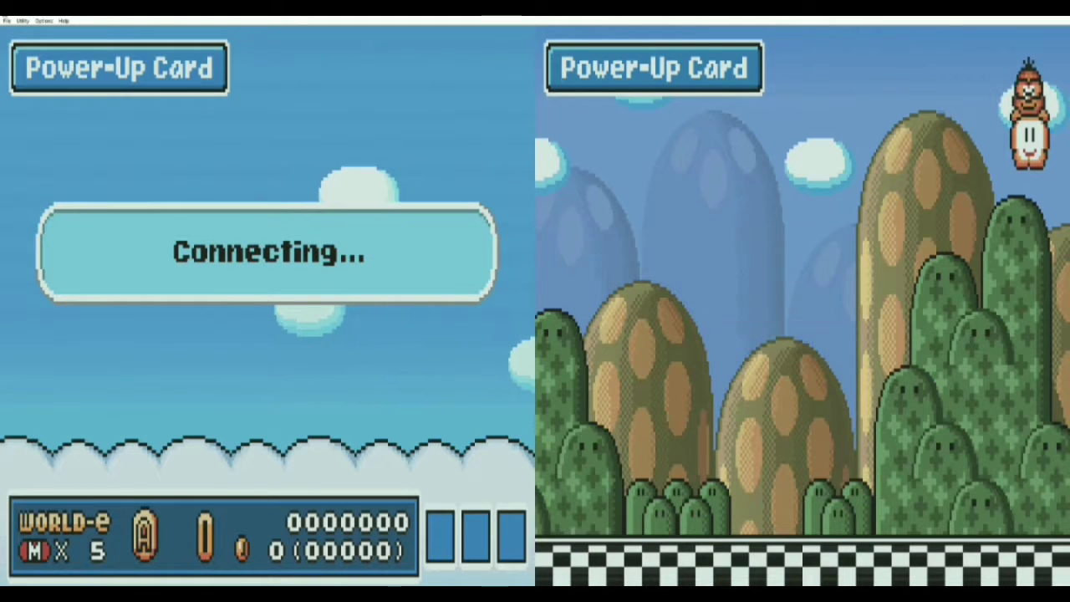
- Try to load the Japanese Power-Up A21 item set dotcode from 01_JP_Binary_Files
click(23, 20)
mouse_move(6, 20)
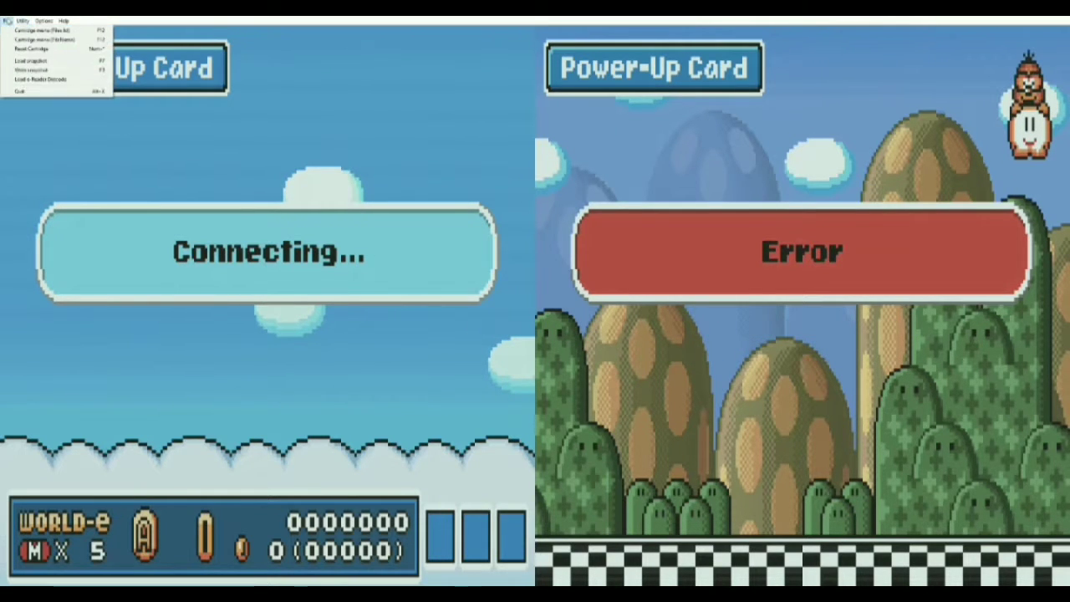
click(39, 79)
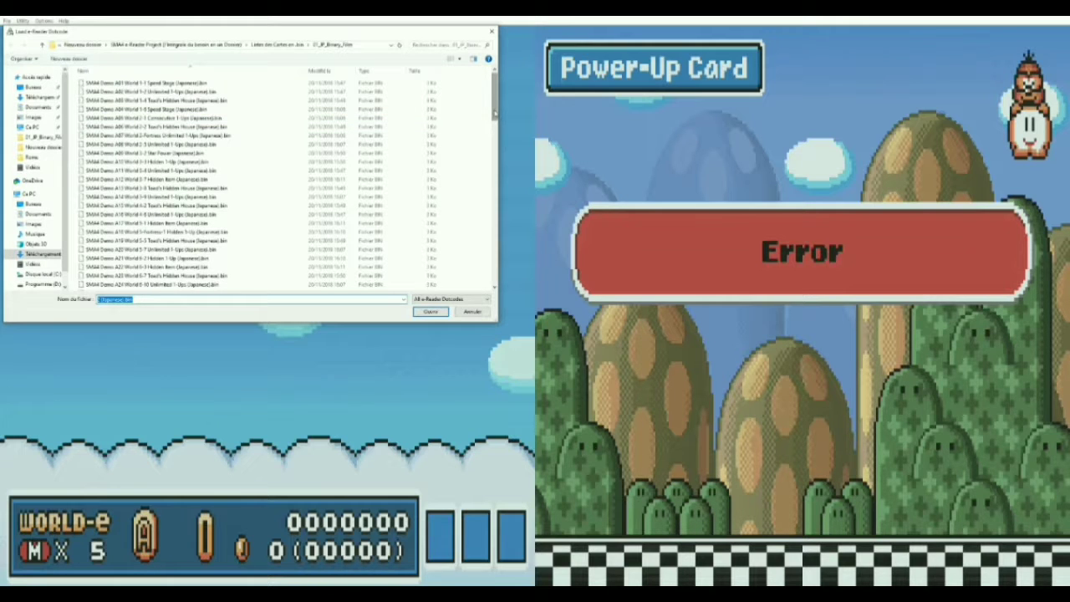
scroll(487, 288, down, 15)
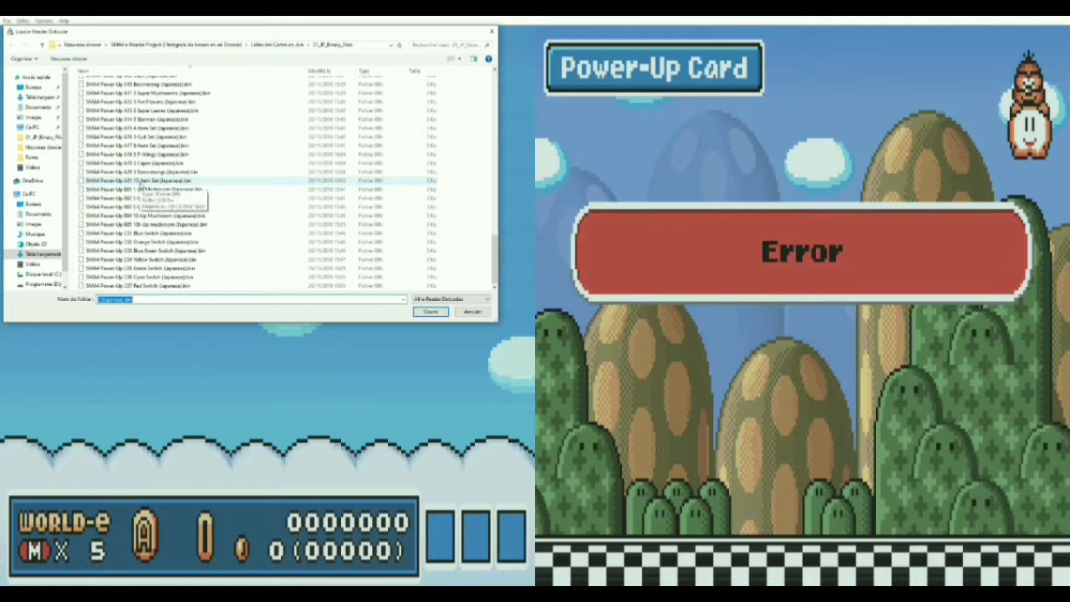
click(140, 181)
click(430, 312)
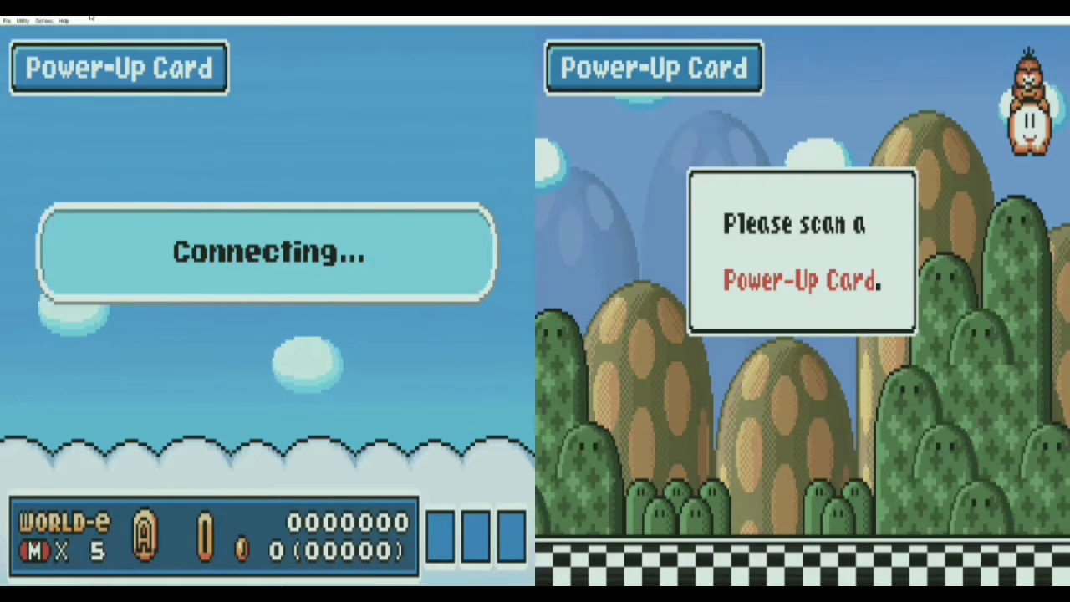
- Reset the cartridges and start the saved Super Mario Advance 4 application on the e-Reader
click(22, 20)
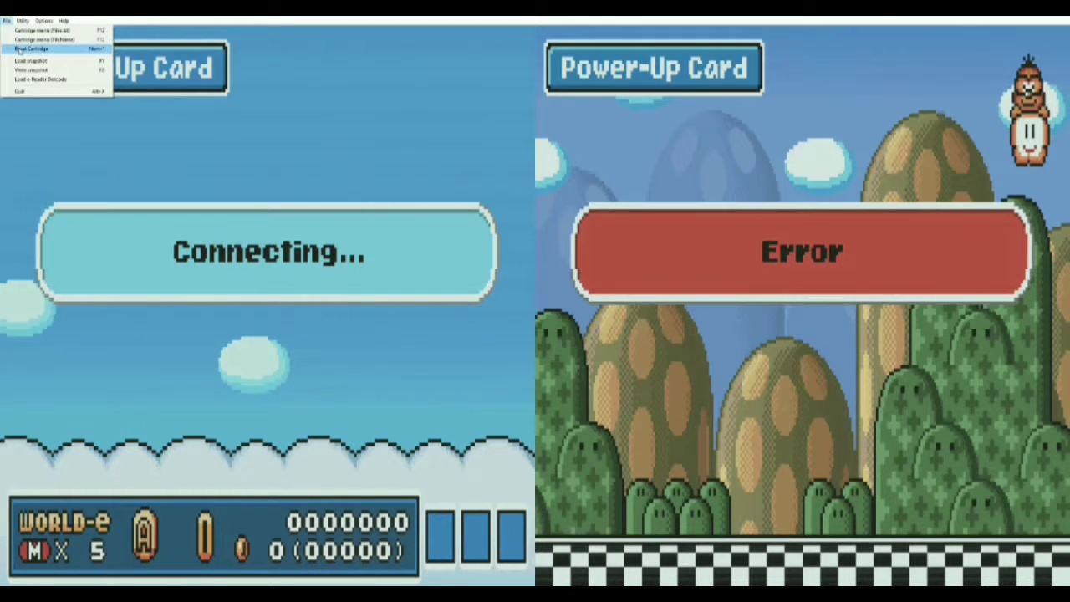
click(24, 49)
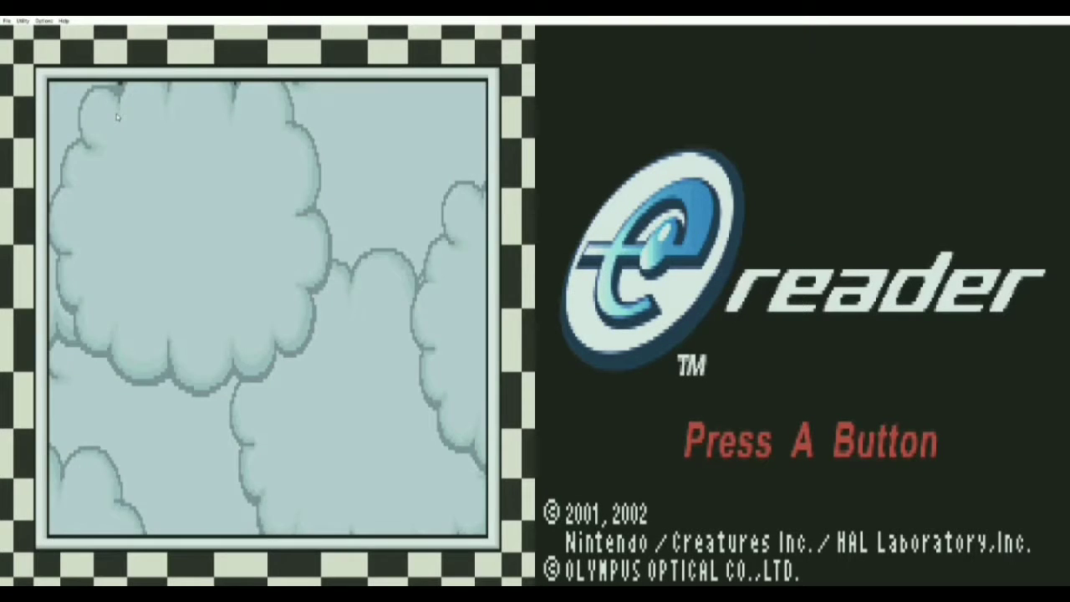
key(Return)
key(Down)
key(Down)
key(Return)
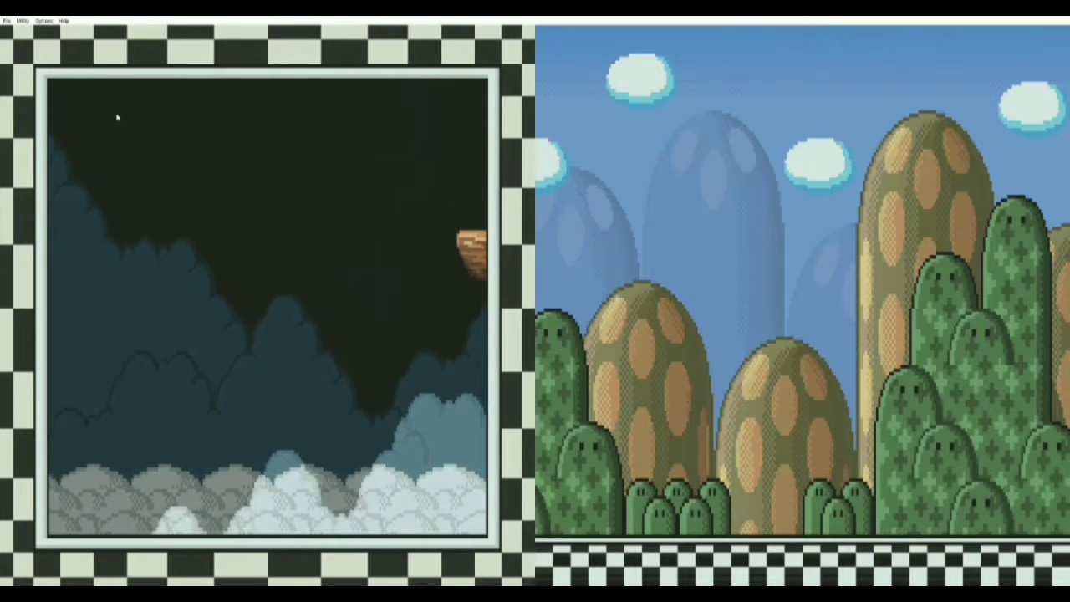
- Start Super Mario Bros. 3 and enter the World-e map
key(Return)
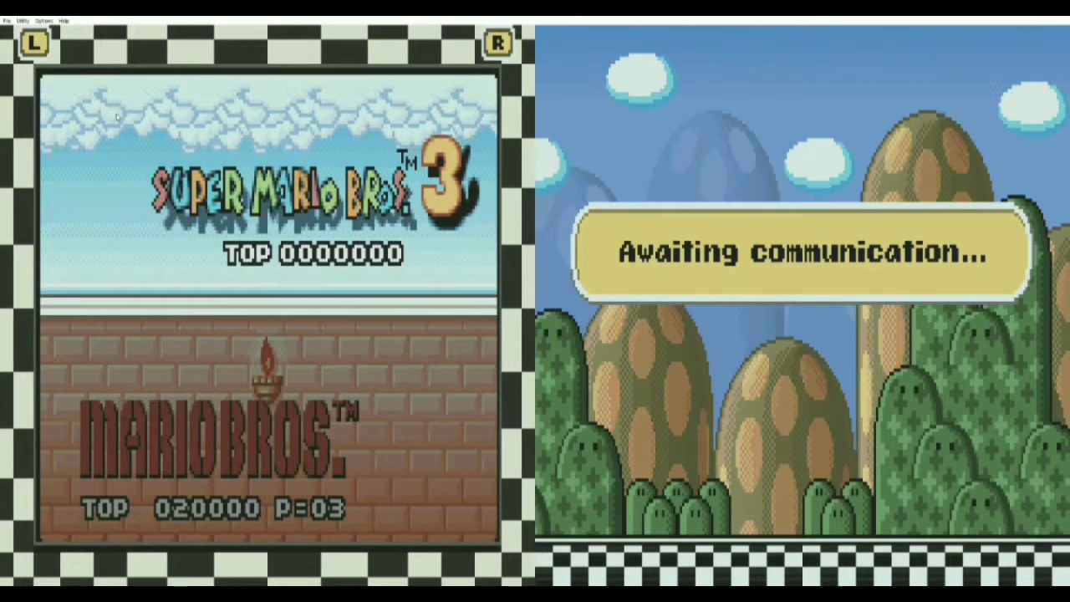
key(Return)
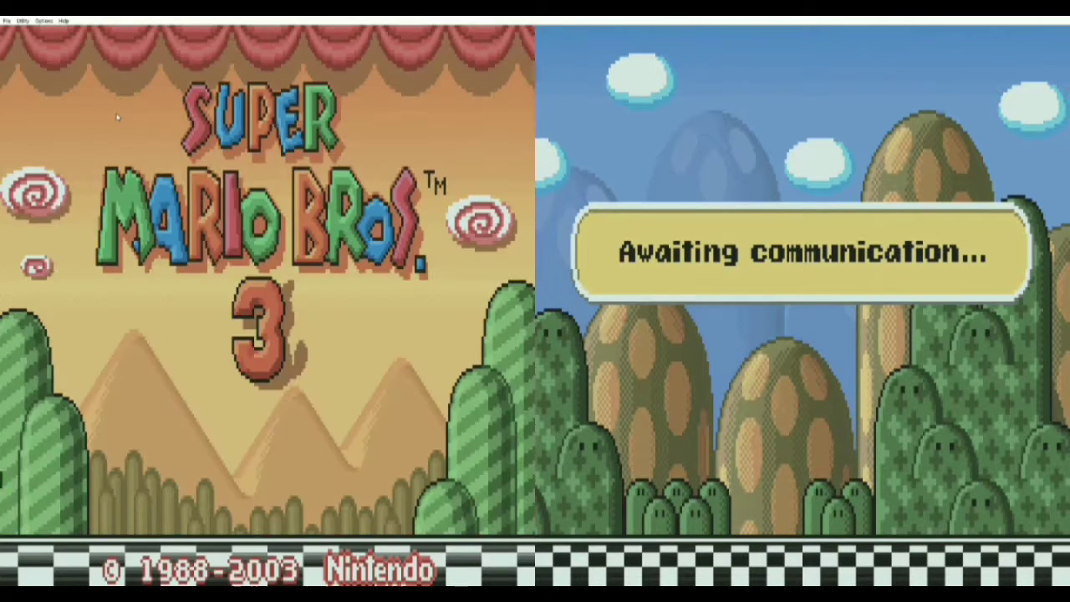
key(Return)
key(Down)
key(Down)
key(Down)
key(Return)
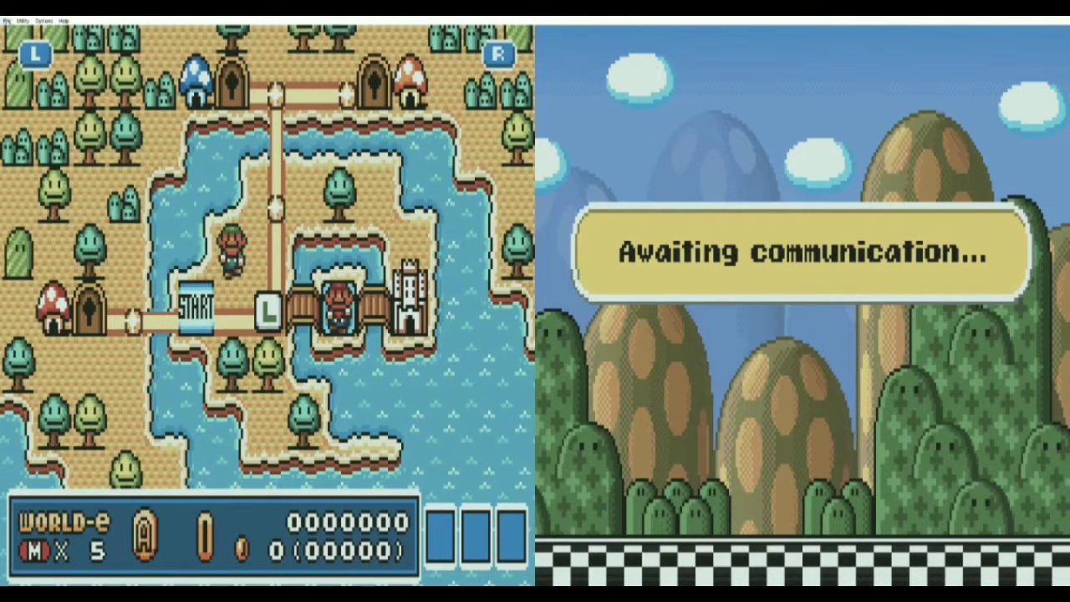
- Load the e-Reader dotcode SMA4 Power-Up A18 5 P-Wings (Unreleased).bin from the 07_US_Binary_Files folder
click(7, 20)
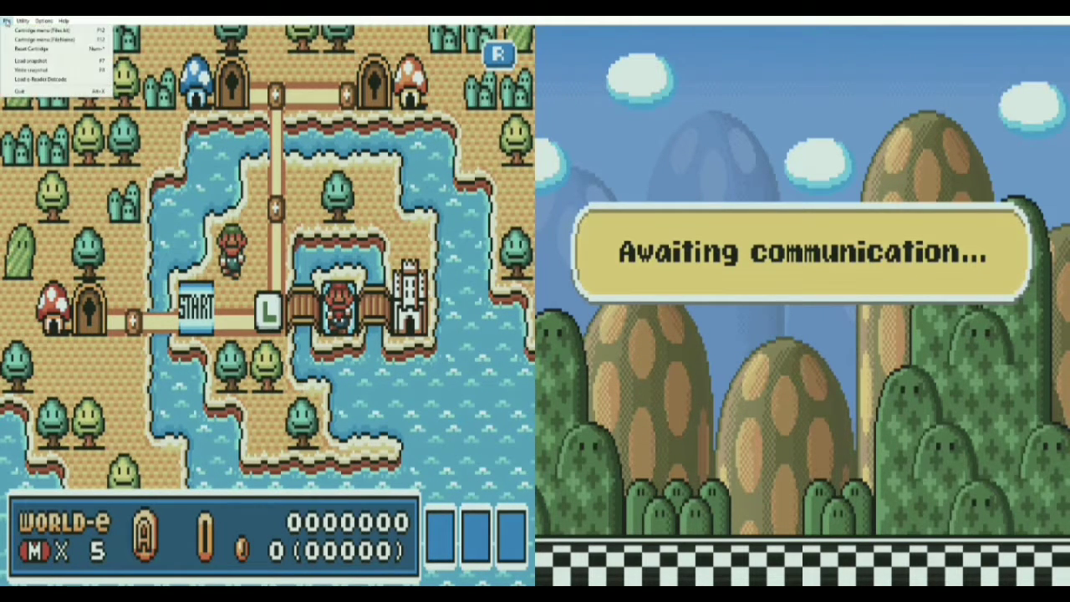
click(37, 80)
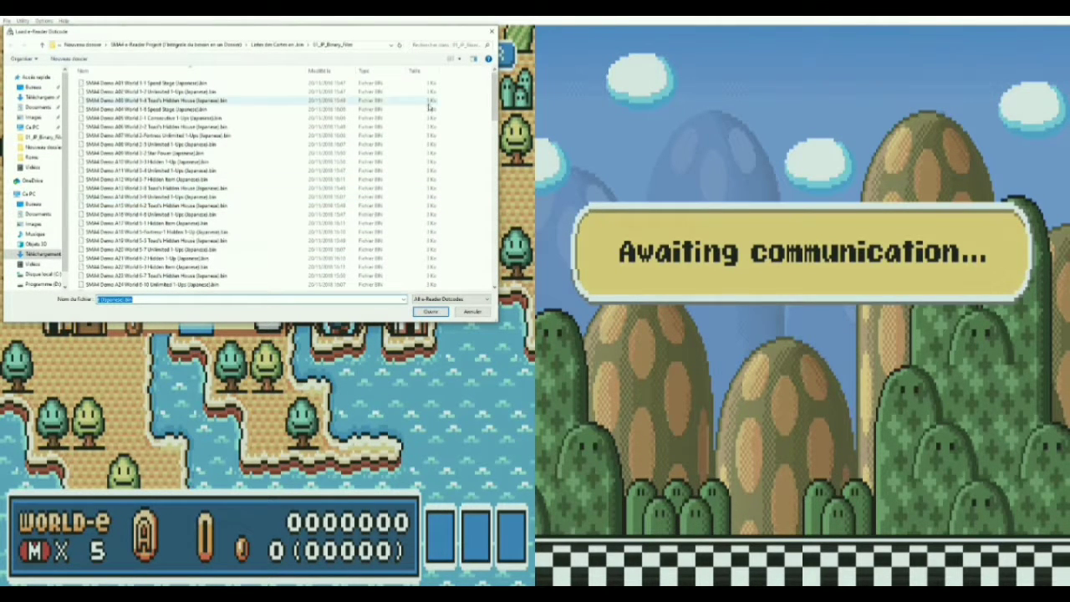
click(275, 45)
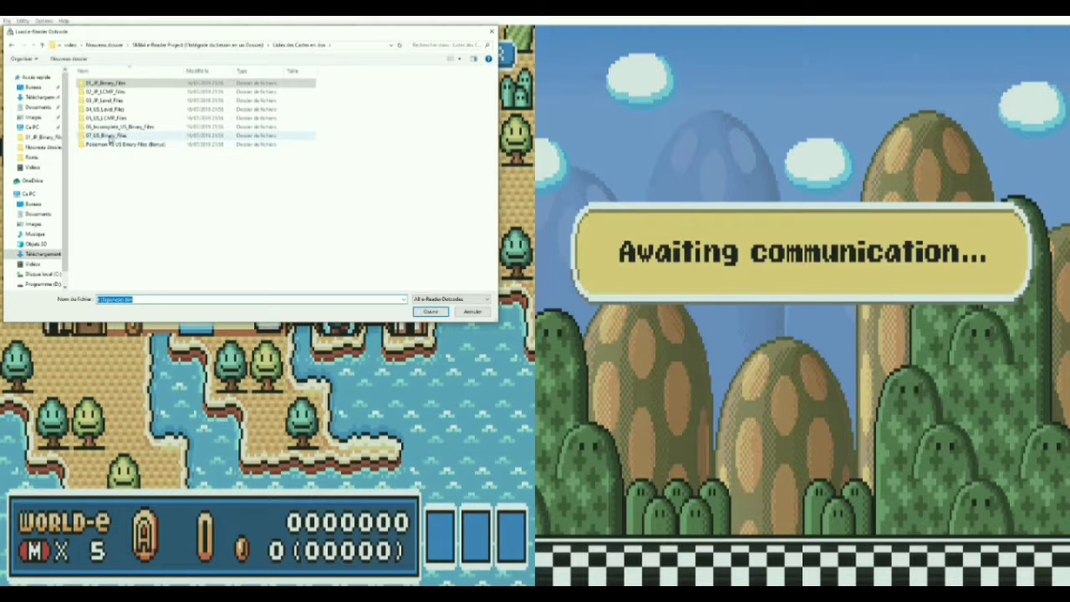
double_click(109, 136)
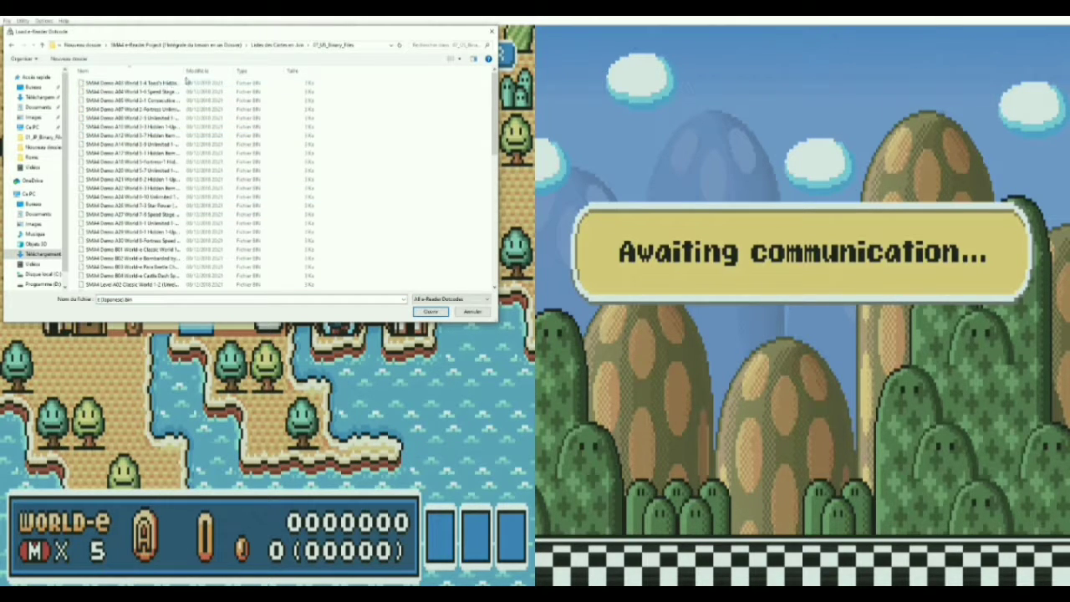
drag(184, 70, 320, 64)
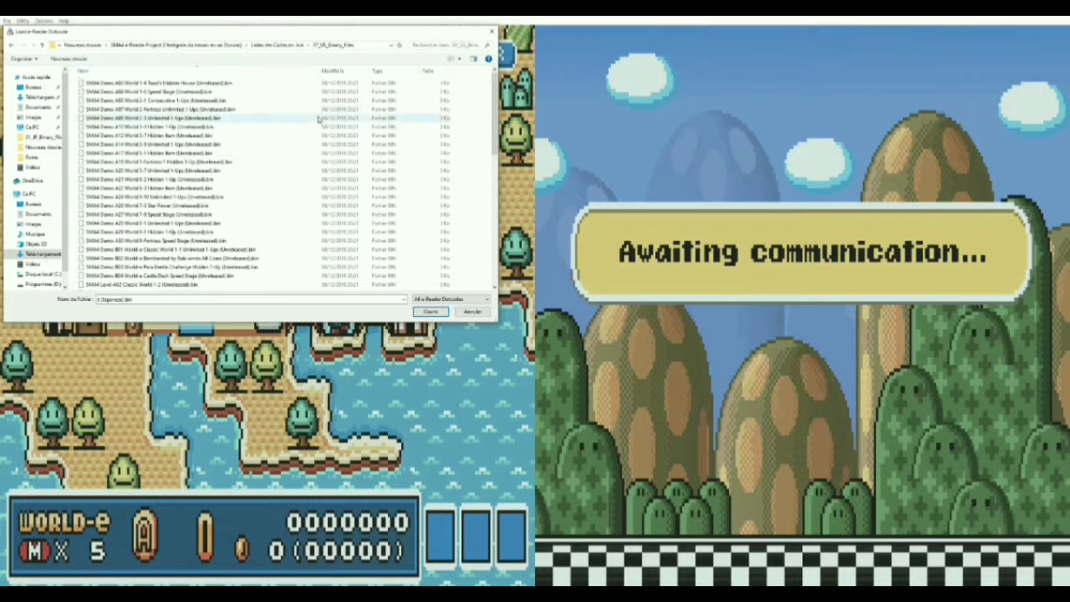
scroll(319, 120, down, 10)
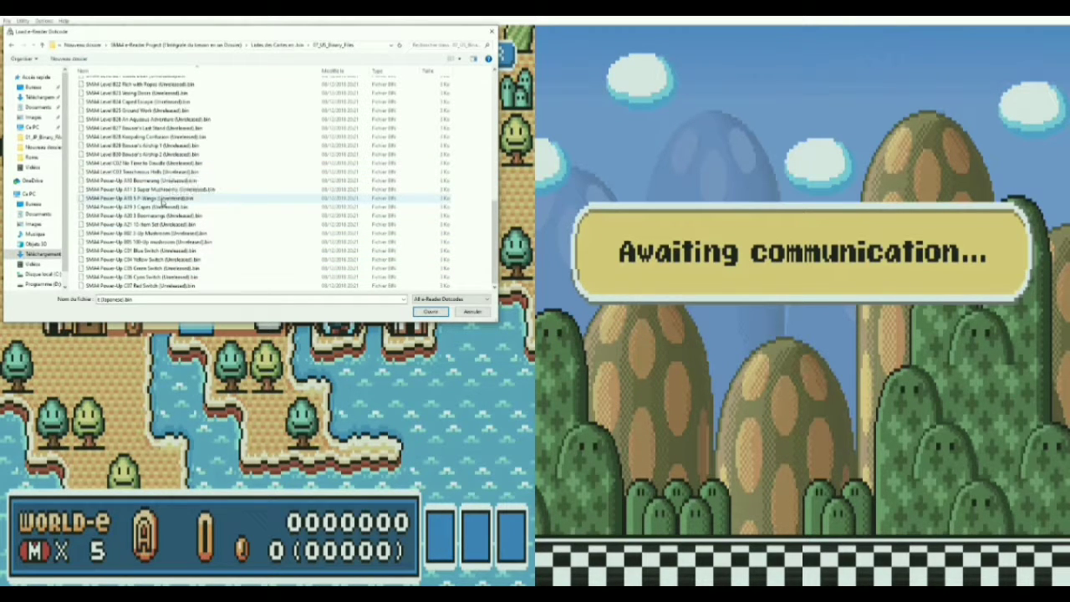
double_click(140, 199)
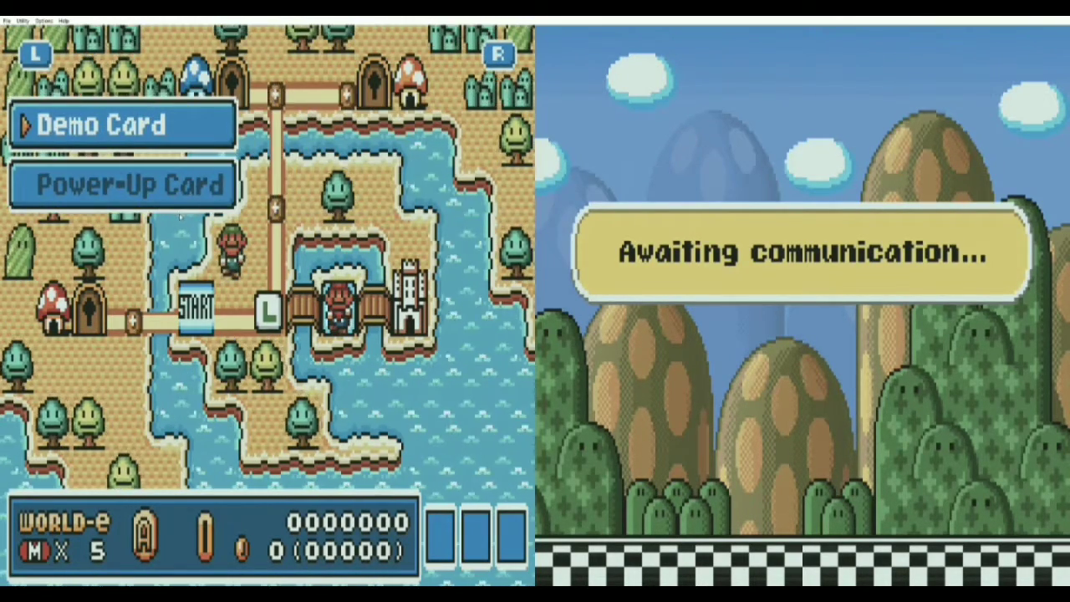
- Choose Power-Up Card on the World-e map, confirm the e-Reader communication and return to the map
key(Down)
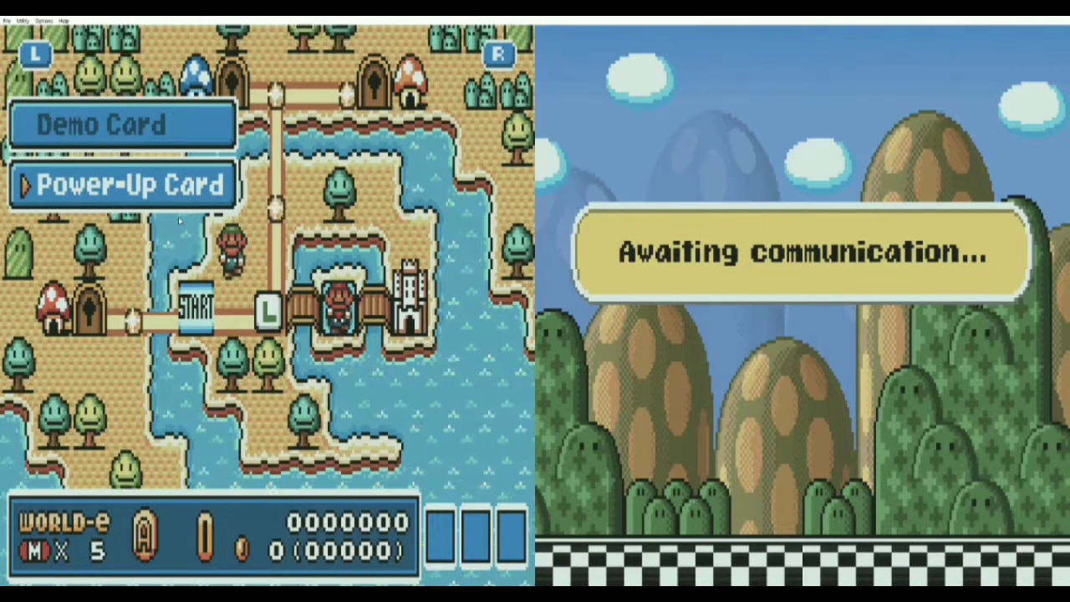
key(x)
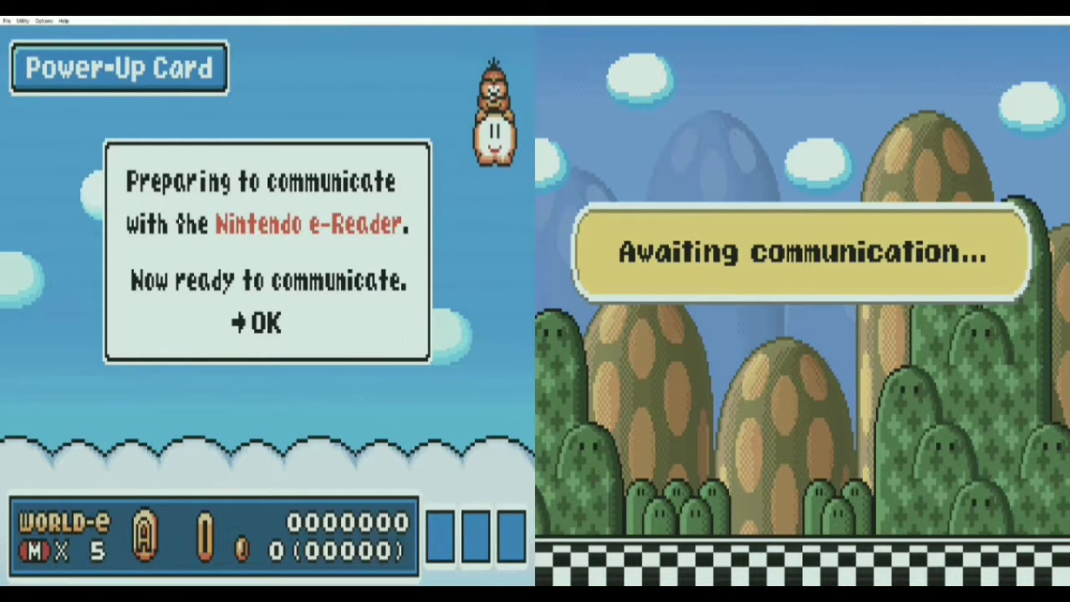
key(x)
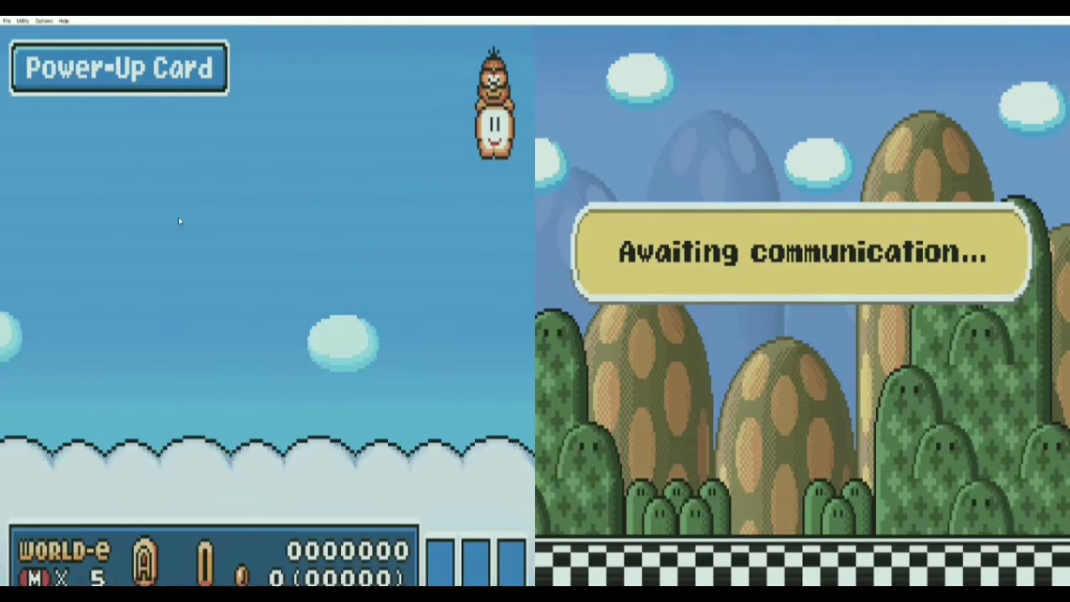
key(x)
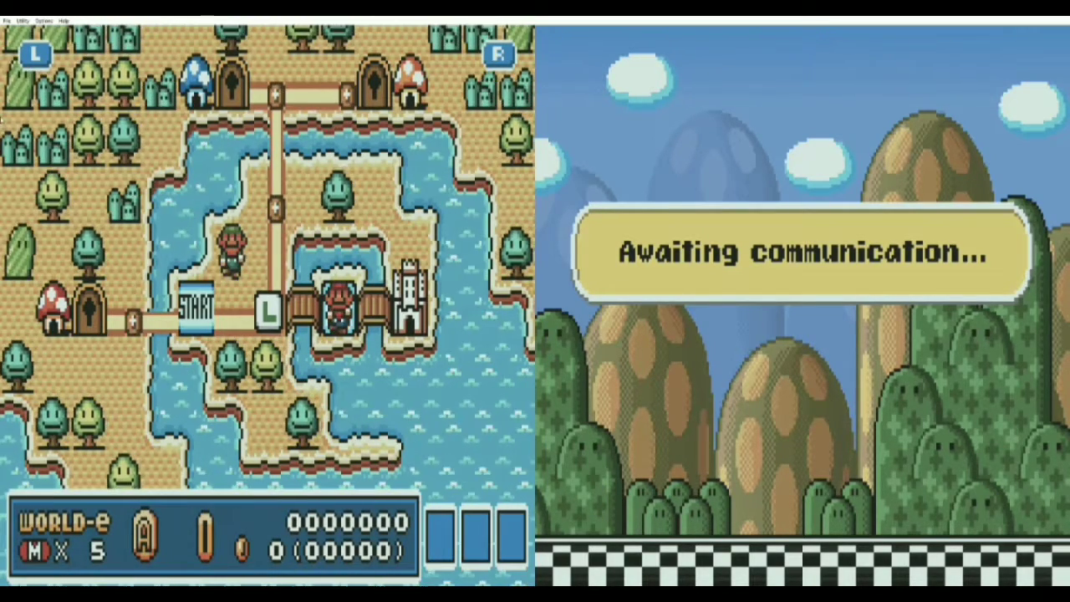
- Load the e-Reader dotcode SMA4 Level A02 Classic World 1-2 (Unreleased).bin from 07_US_Binary_Files
click(5, 21)
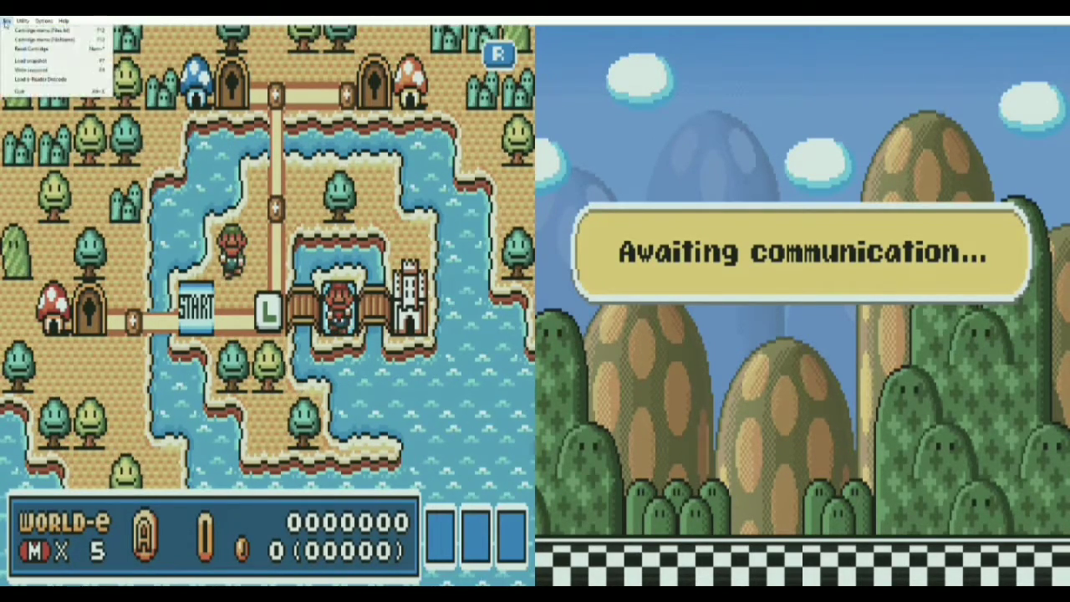
click(39, 80)
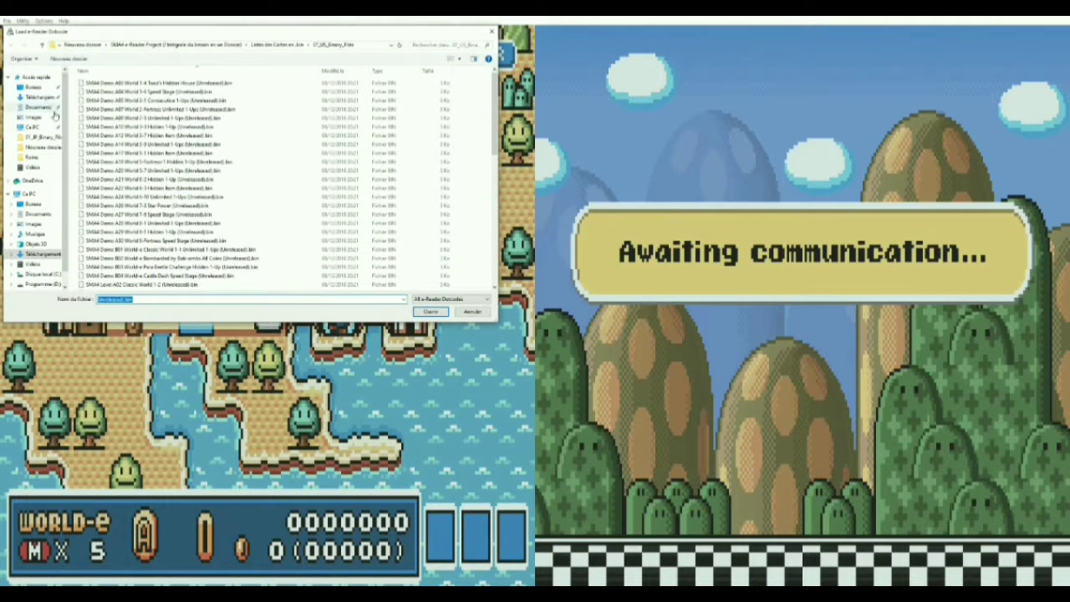
scroll(155, 262, down, 5)
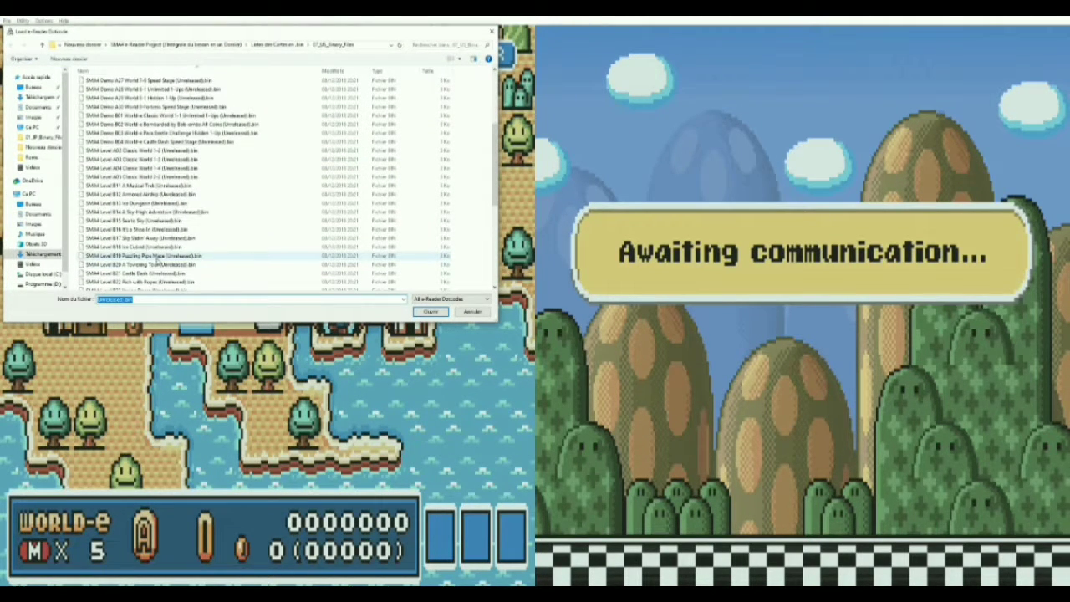
click(163, 160)
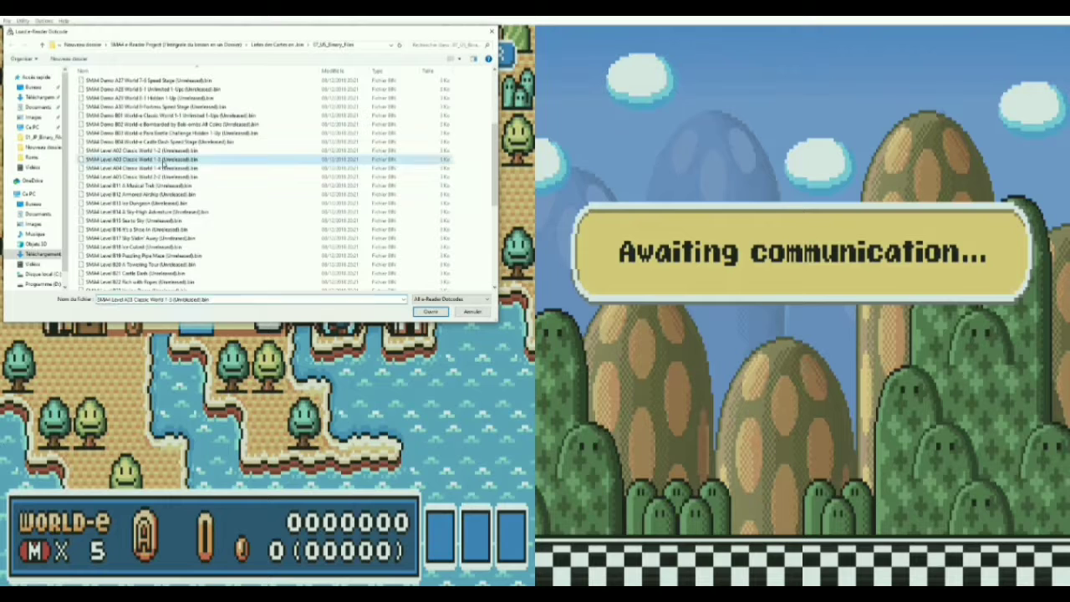
click(177, 152)
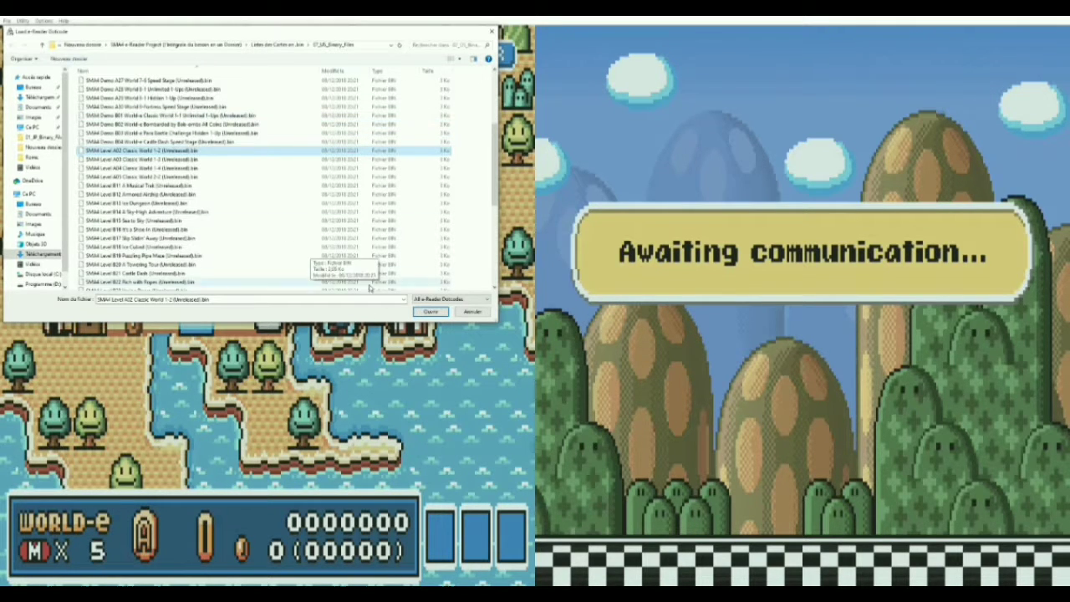
click(430, 311)
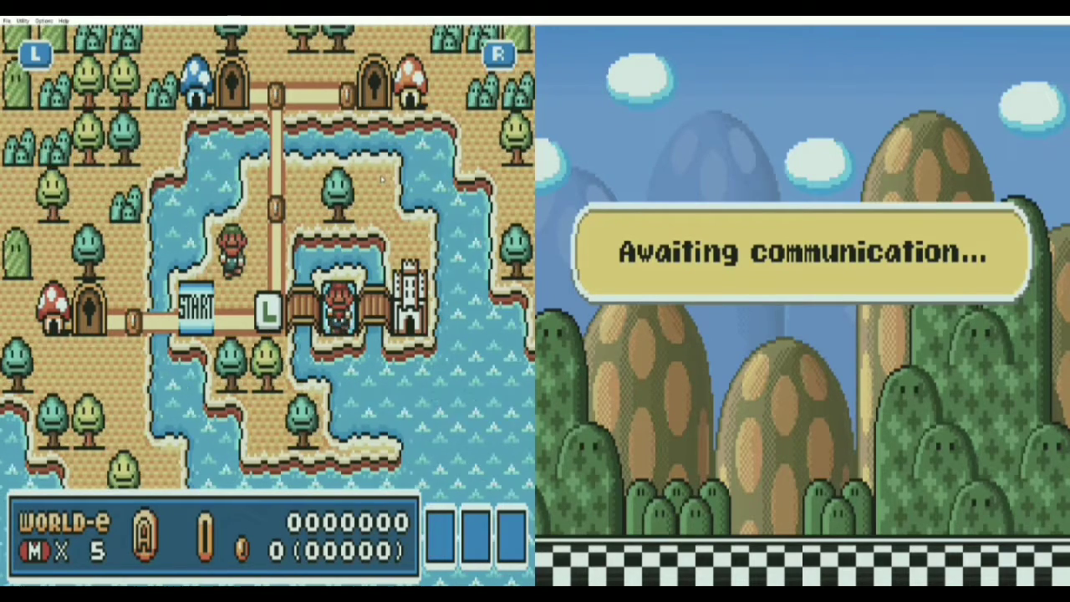
- Choose Level Card on the World-e map, confirm the e-Reader communication and start the loaded Classic World 1-2 level
key(a)
key(x)
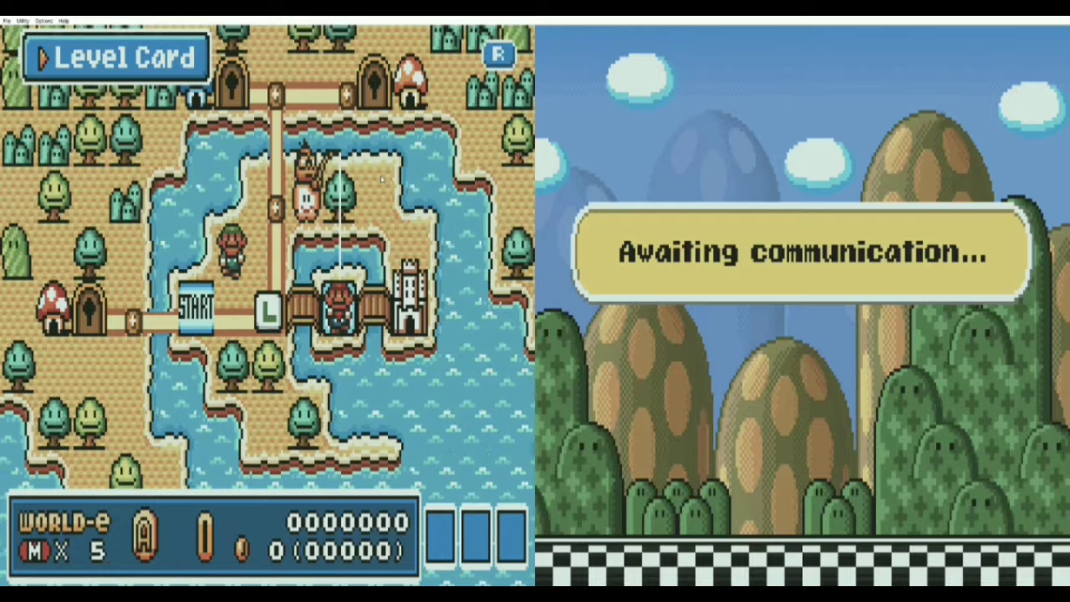
key(a)
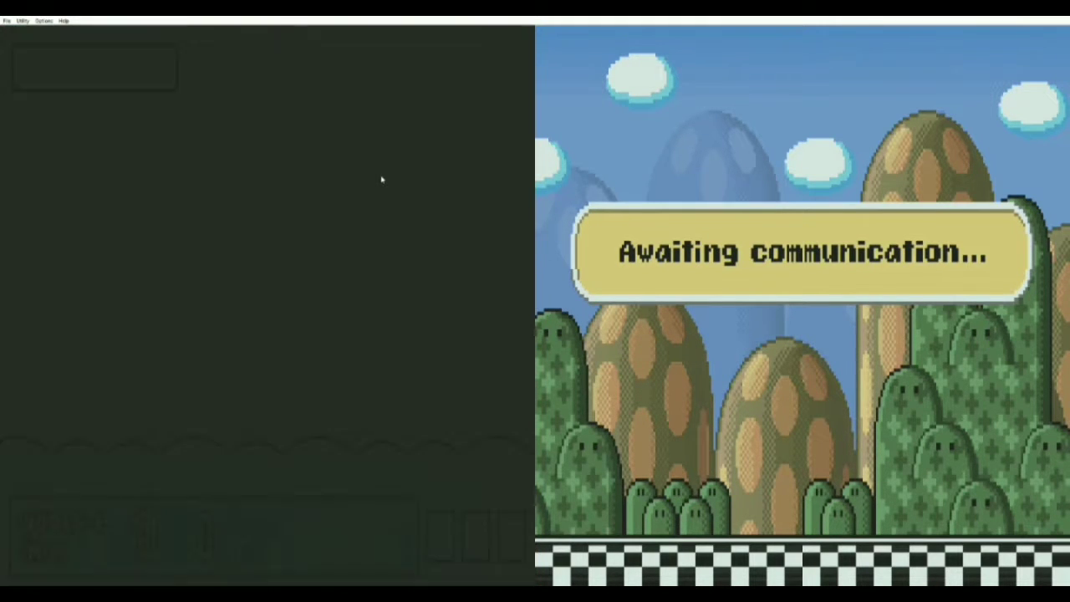
key(a)
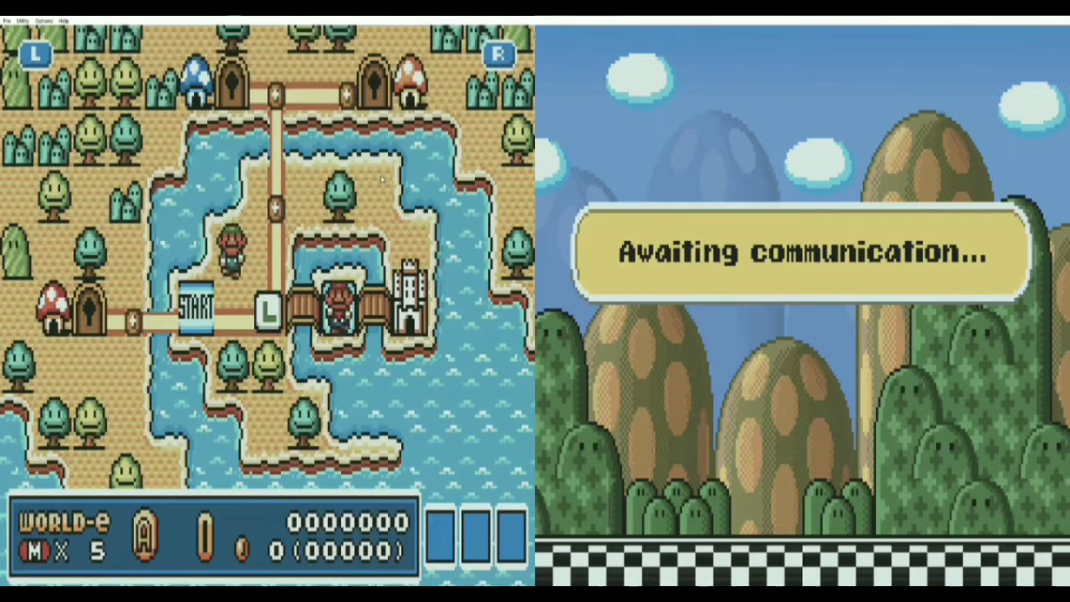
key(x)
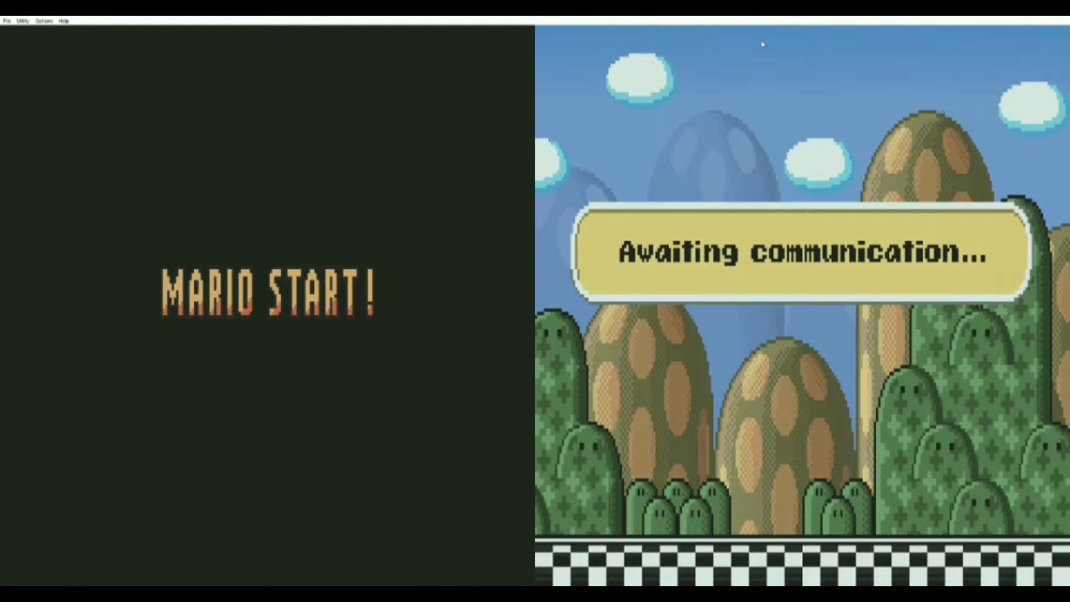
- Hit the first question block at the start of the level and collect the mushroom it releases
key(Right)
key(x)
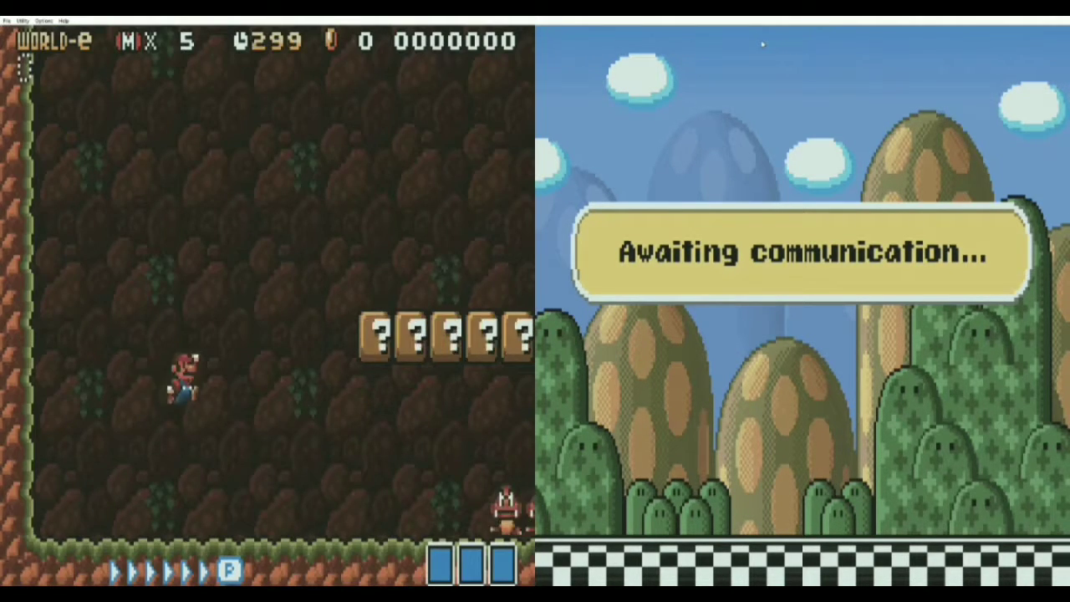
key(x)
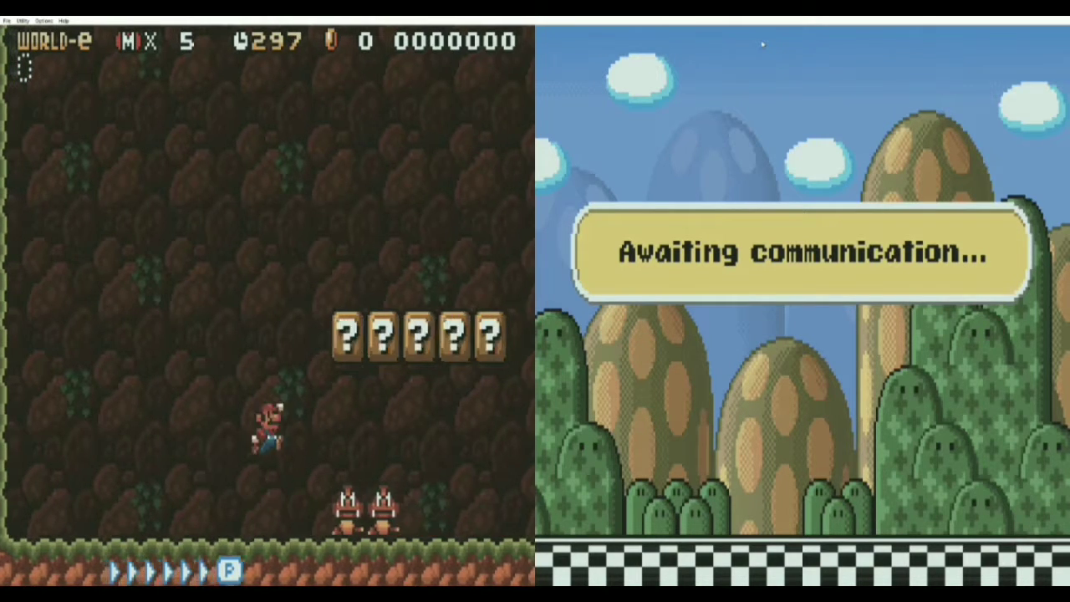
key(Left)
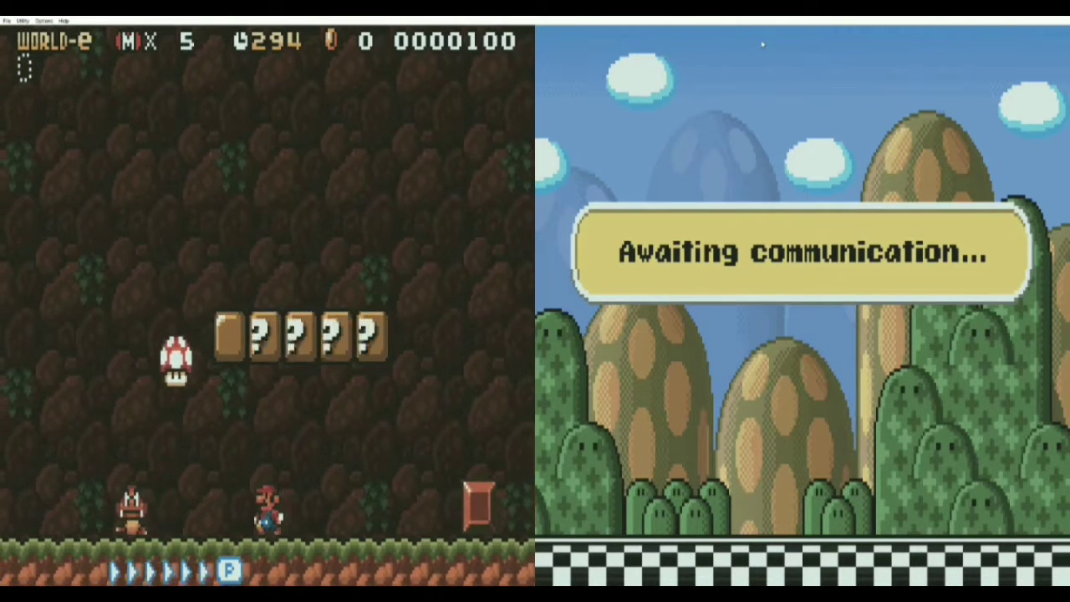
key(x)
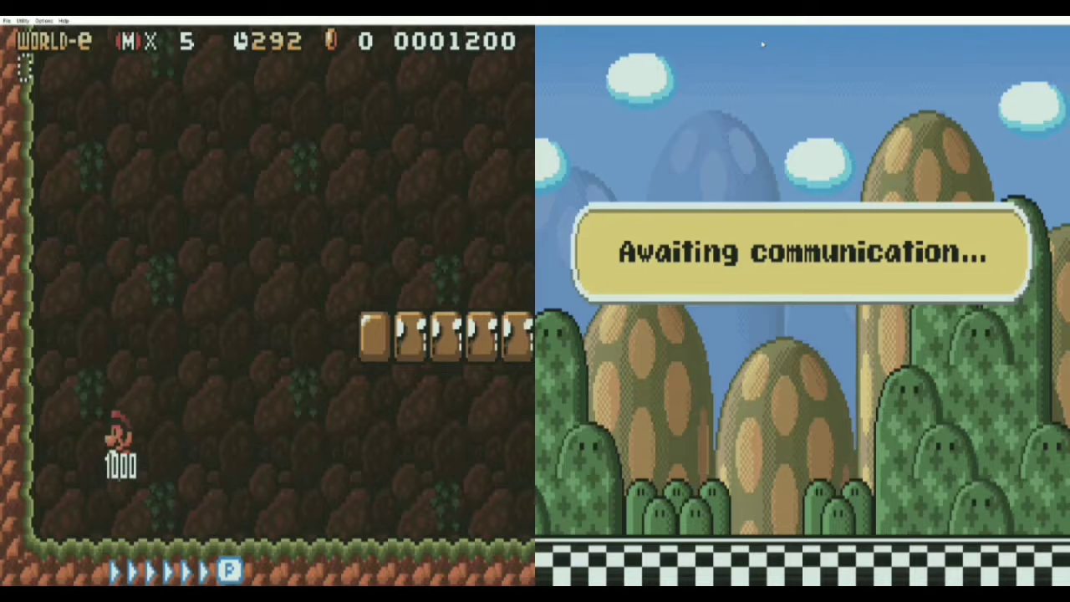
- Run Mario past the stacked block columns to the first brick structure, defeating the enemies along the way
key(Right)
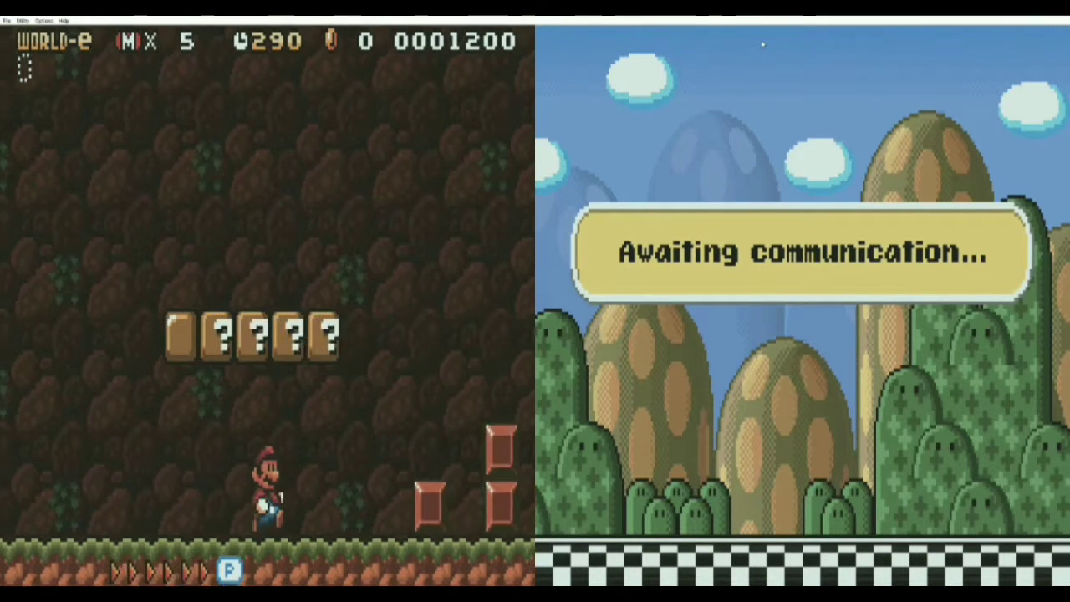
key(x)
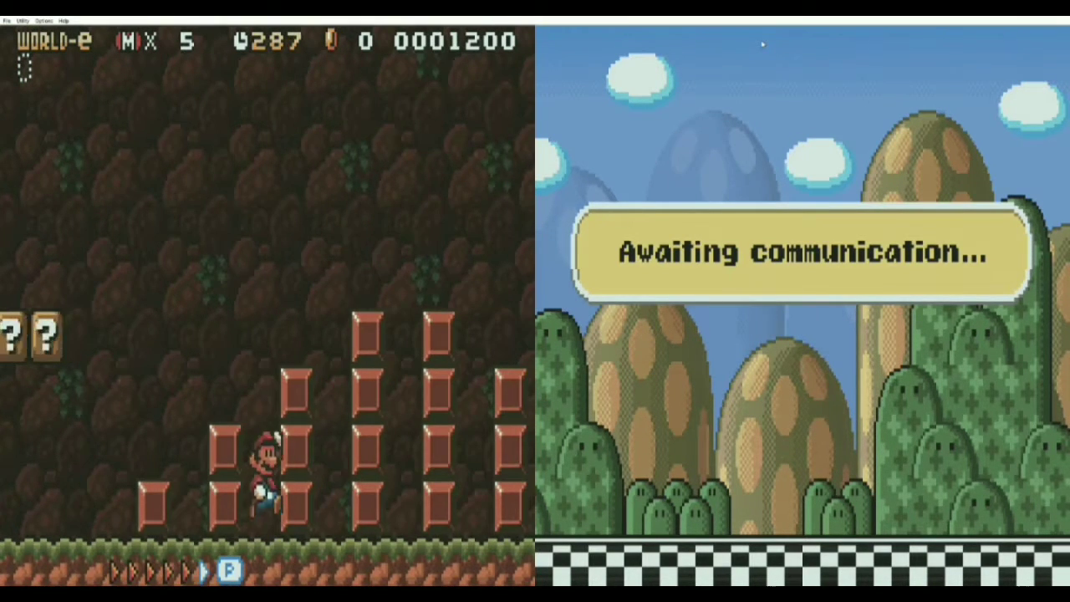
key(Right)
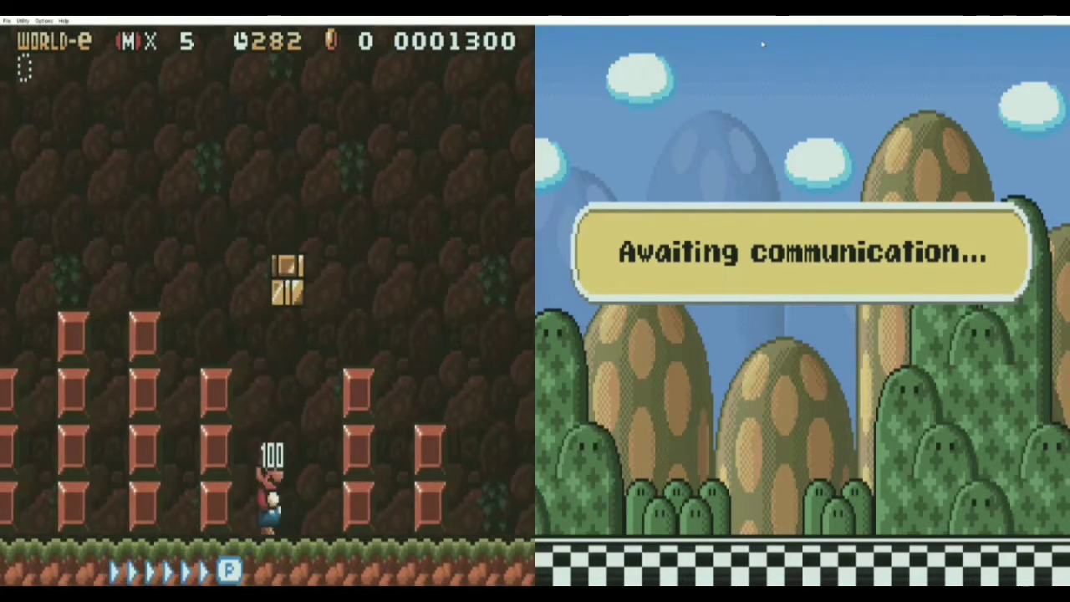
key(x)
key(Right)
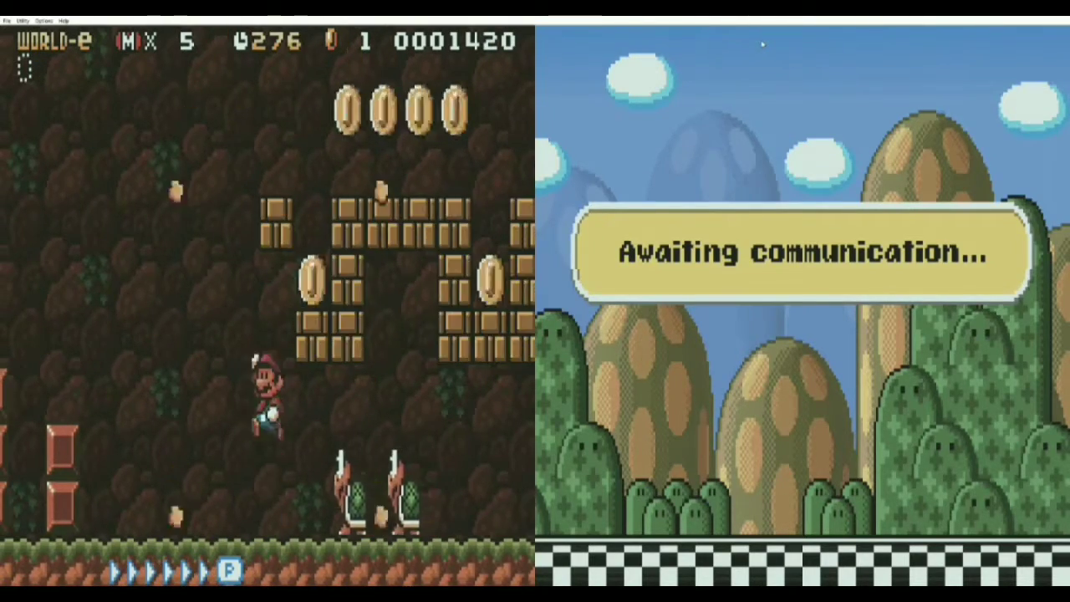
key(Right)
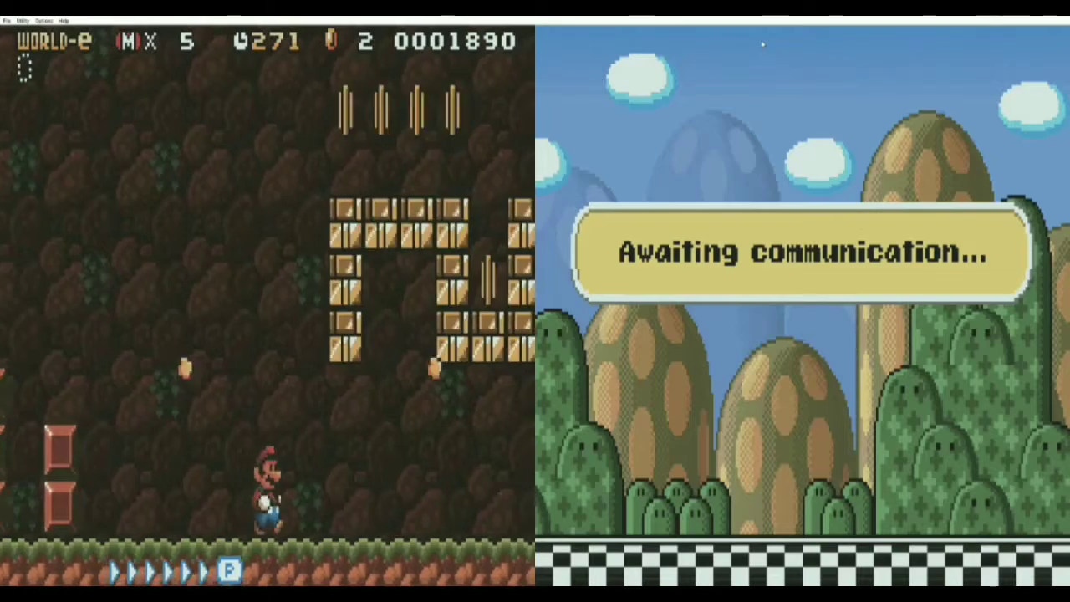
- Jump through the brick structures and get Mario up onto the brick ceiling
key(x)
key(Right)
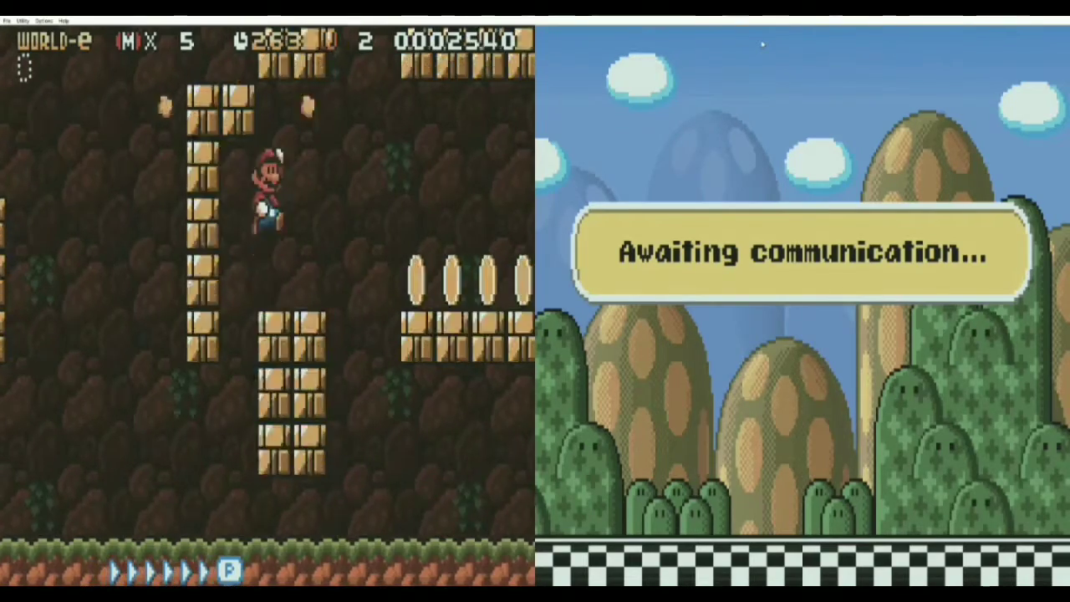
key(x)
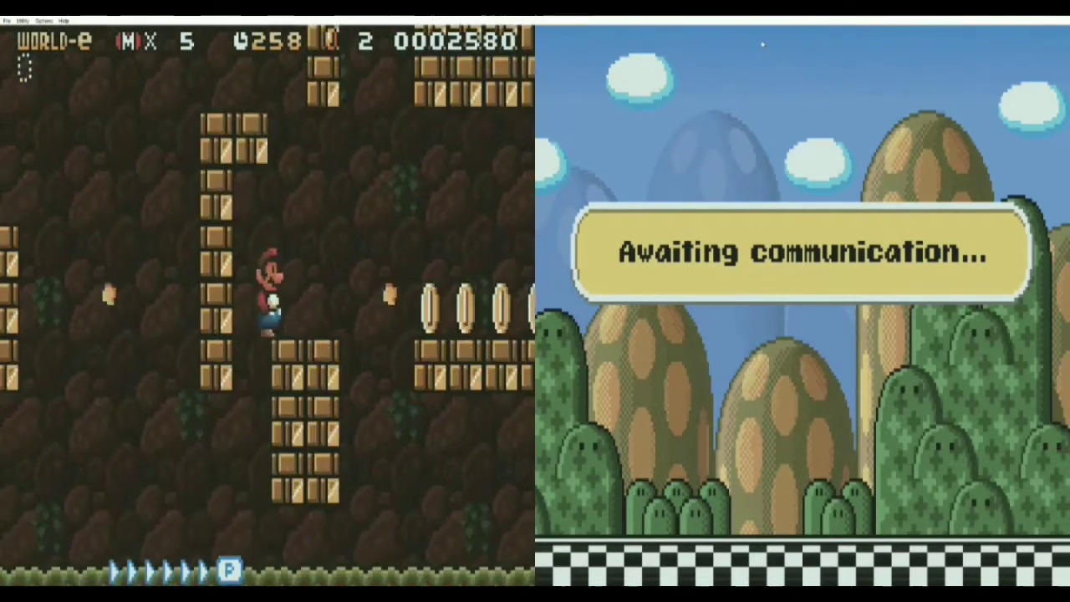
key(x)
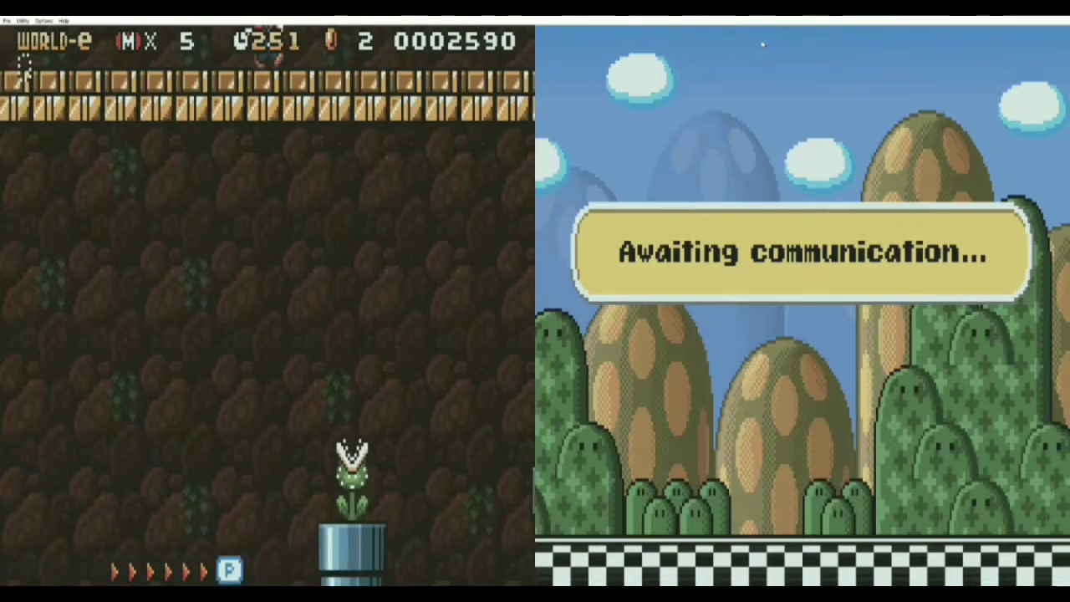
- Run along the brick ceiling, cross the moving lifts and continue over the exit pipe to the three-pipe warp area
key(Right)
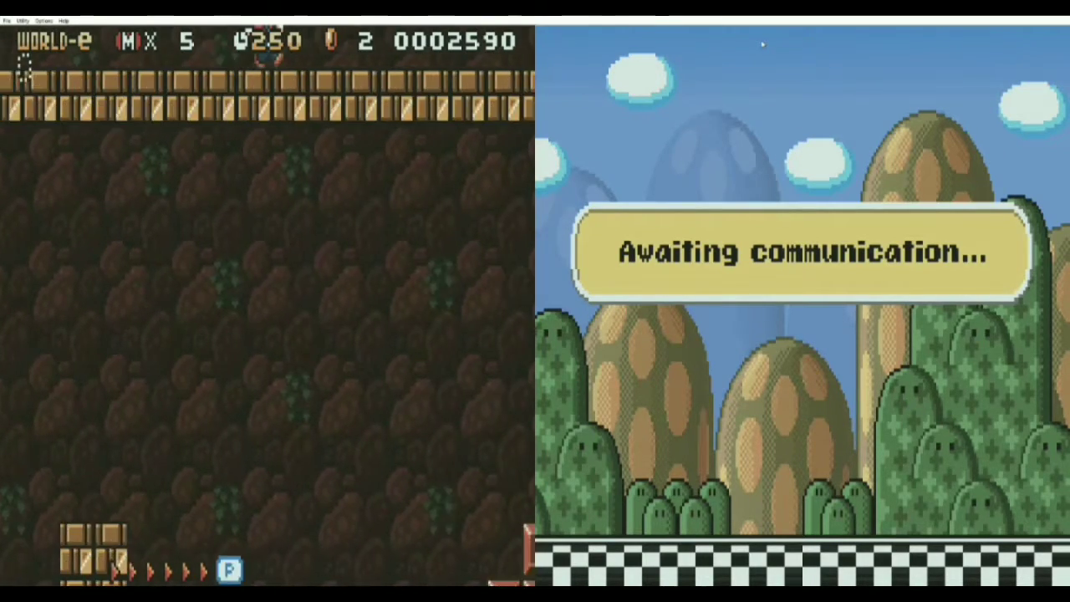
key(Right)
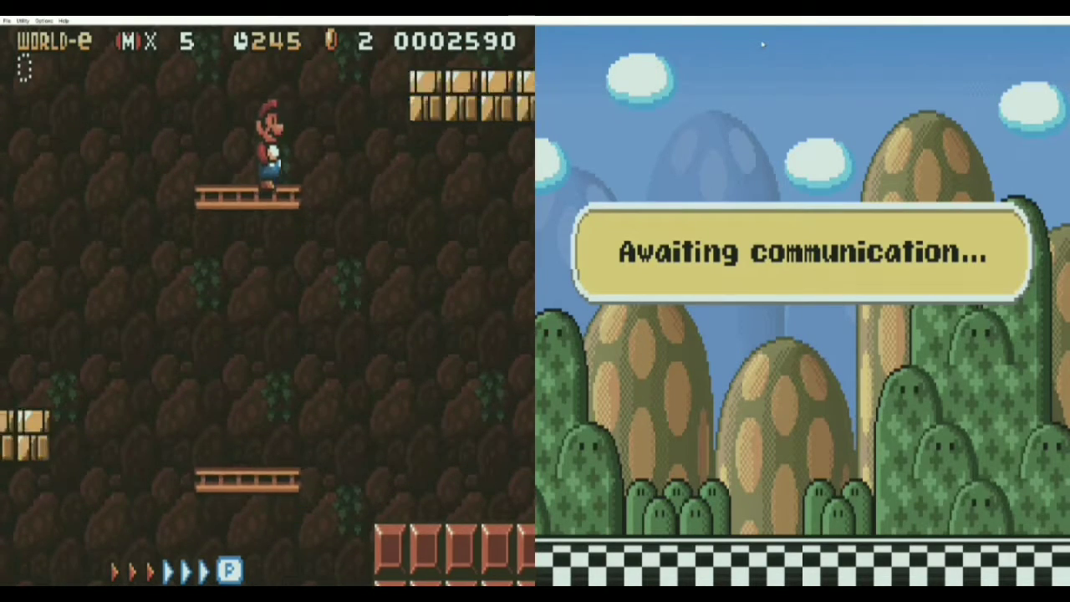
key(Right)
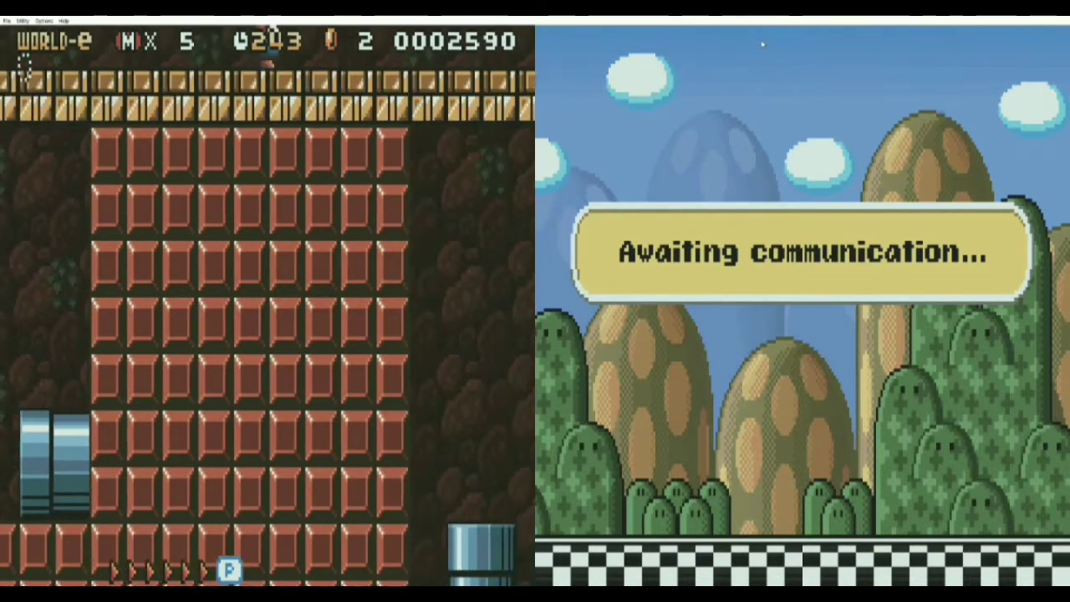
key(Right)
key(Left)
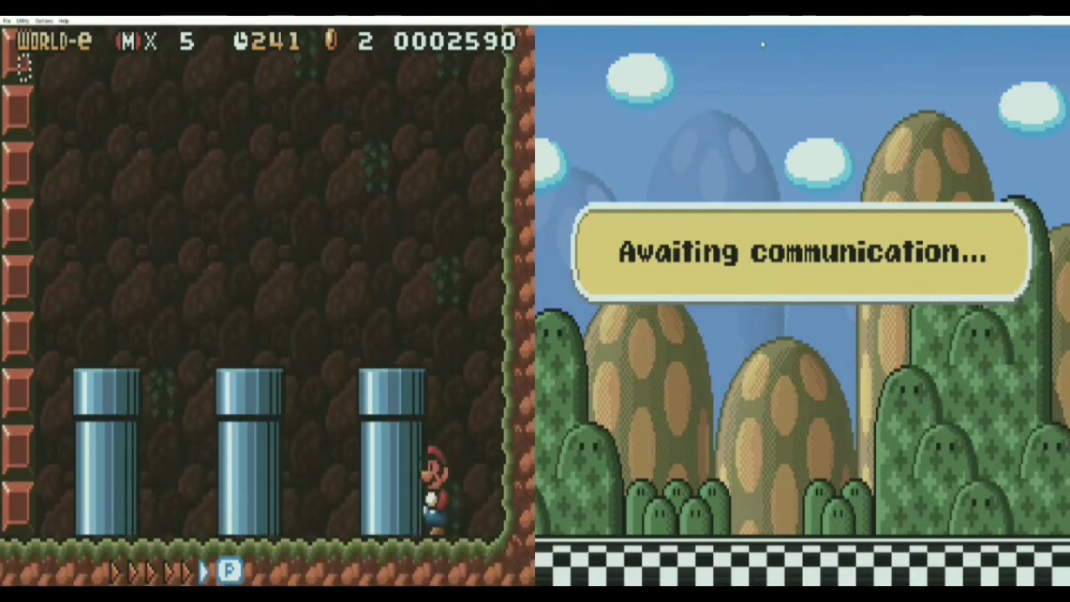
- Enter one of the three warp pipes and finish the level by reaching the treasure chest in the bonus room
key(Left)
key(x)
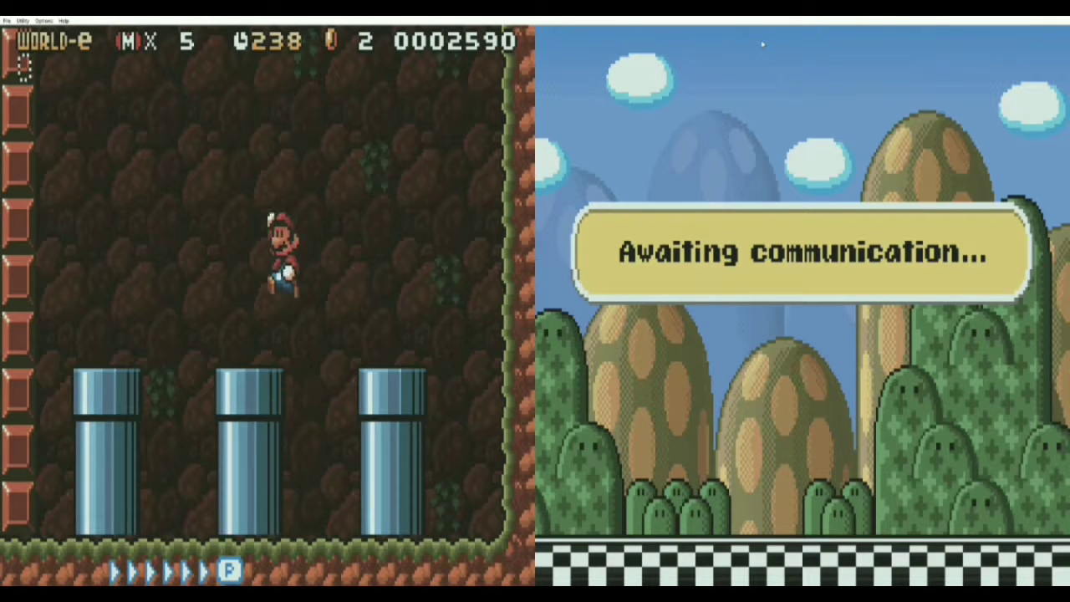
key(Down)
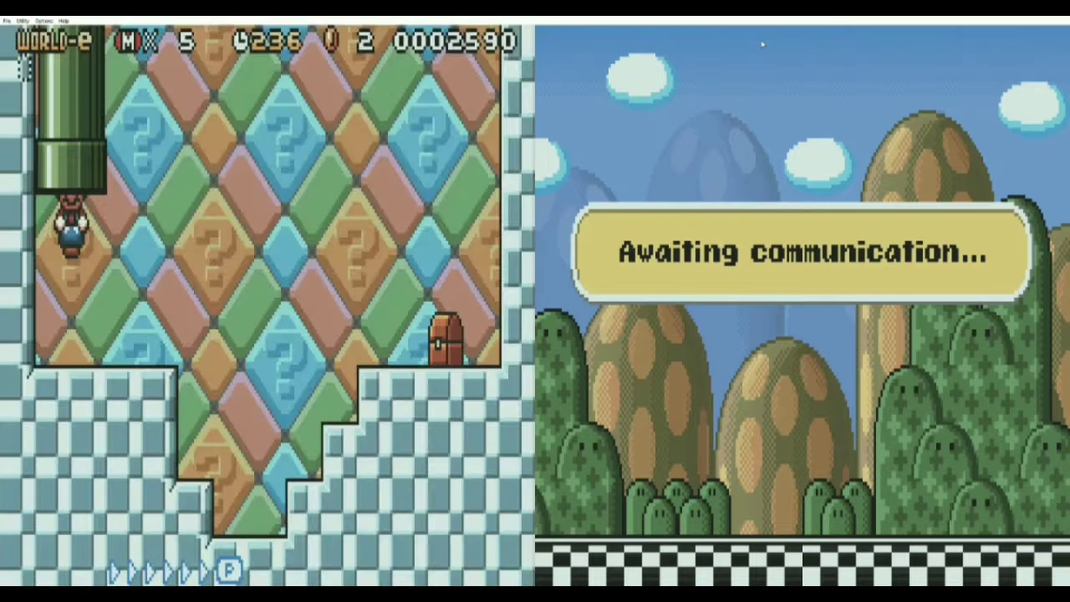
key(Right)
key(x)
key(Right)
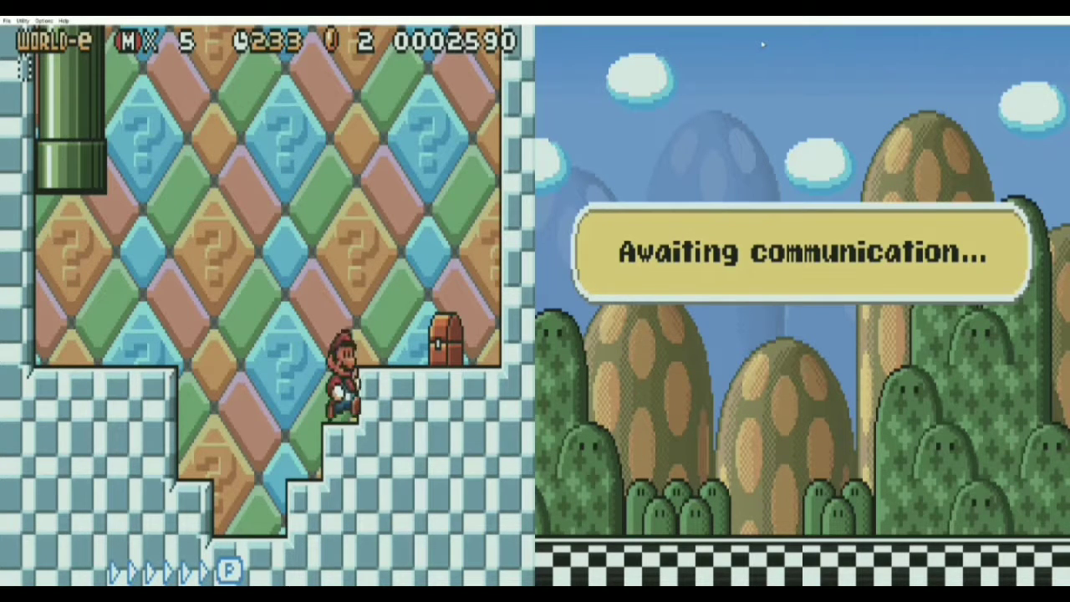
key(x)
key(Right)
- Save the Classic World 1-2 level card together with its level data
key(Left)
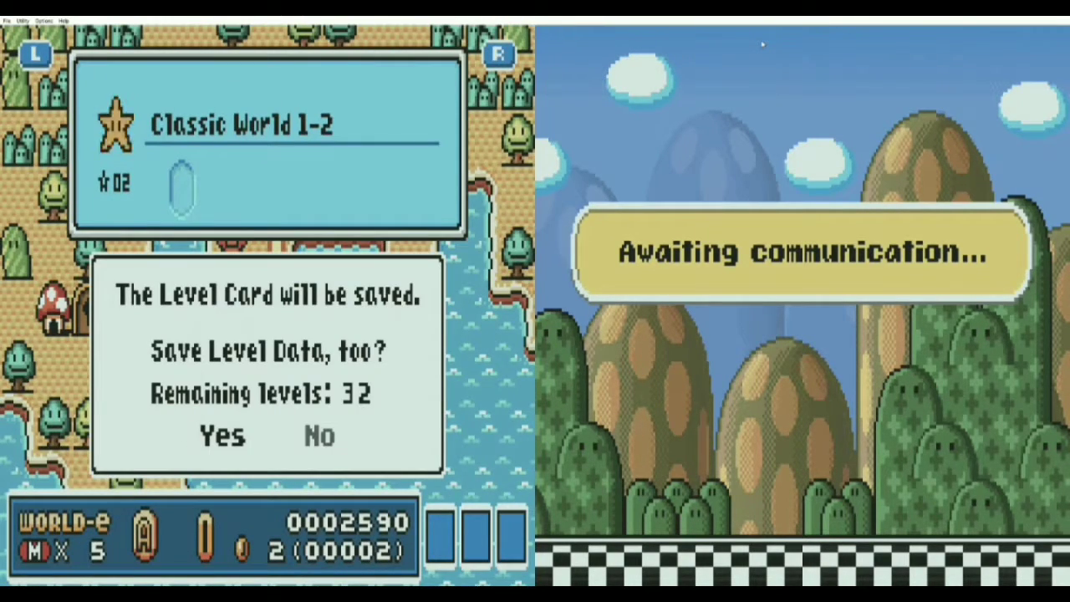
key(a)
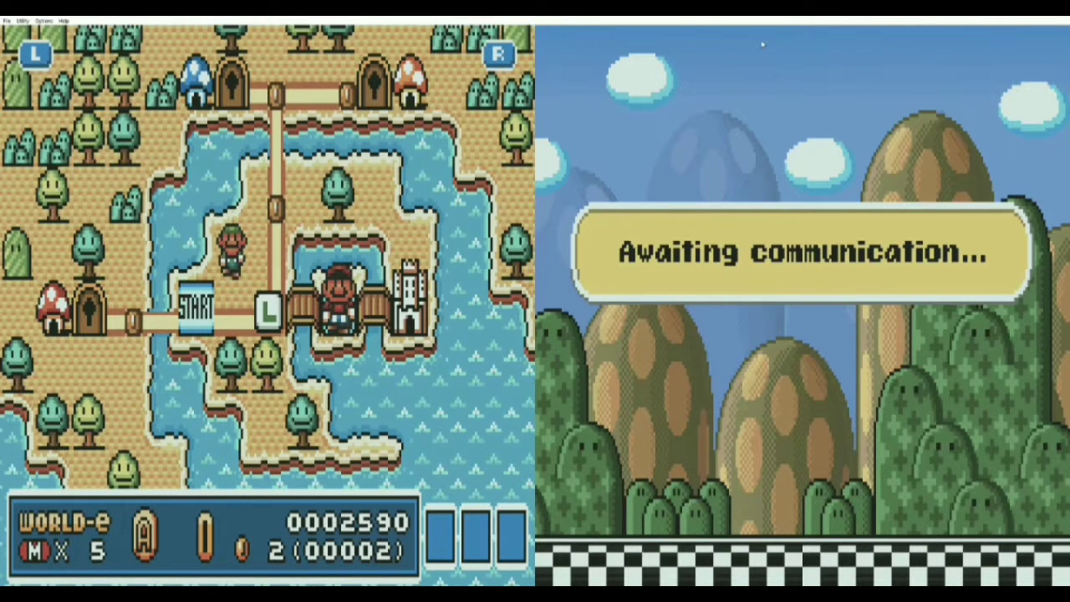
- Move Mario to the L space and return to the title screen, confirming that the current progress is saved
key(Left)
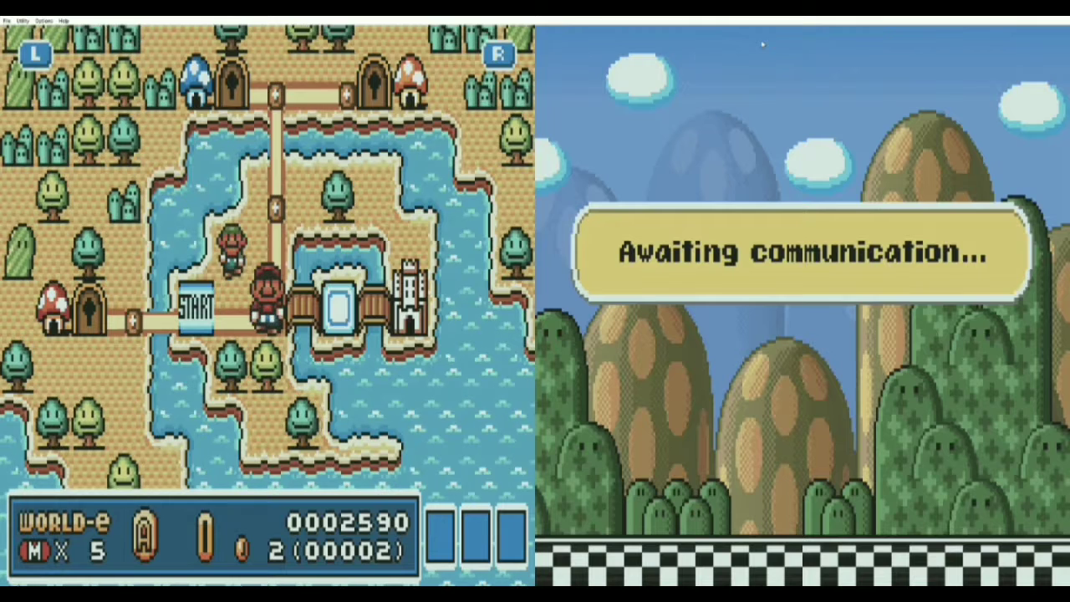
key(Return)
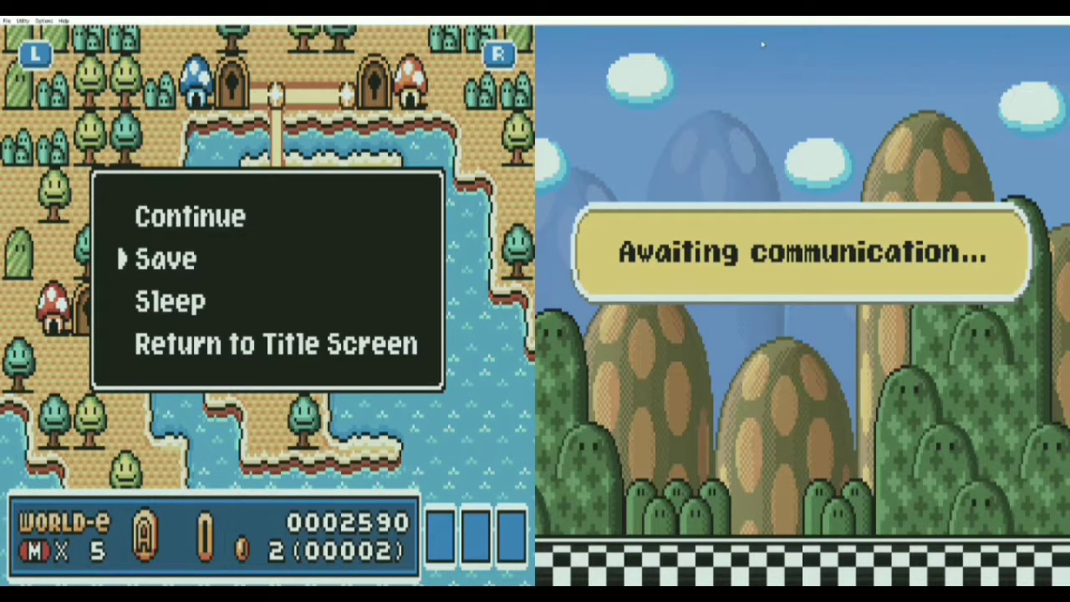
key(Down)
key(Down)
key(x)
key(Left)
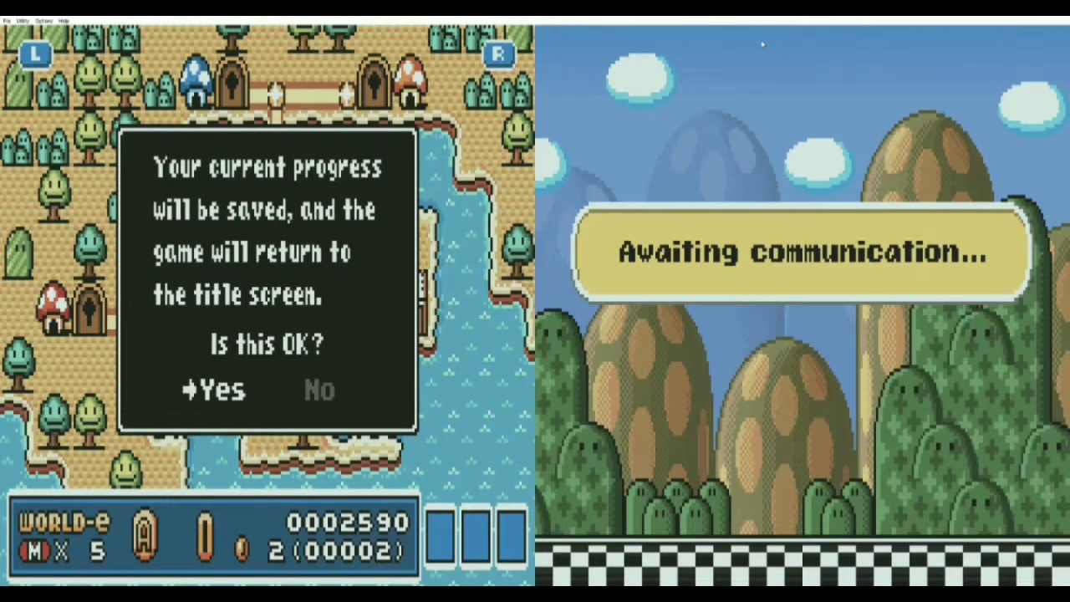
key(x)
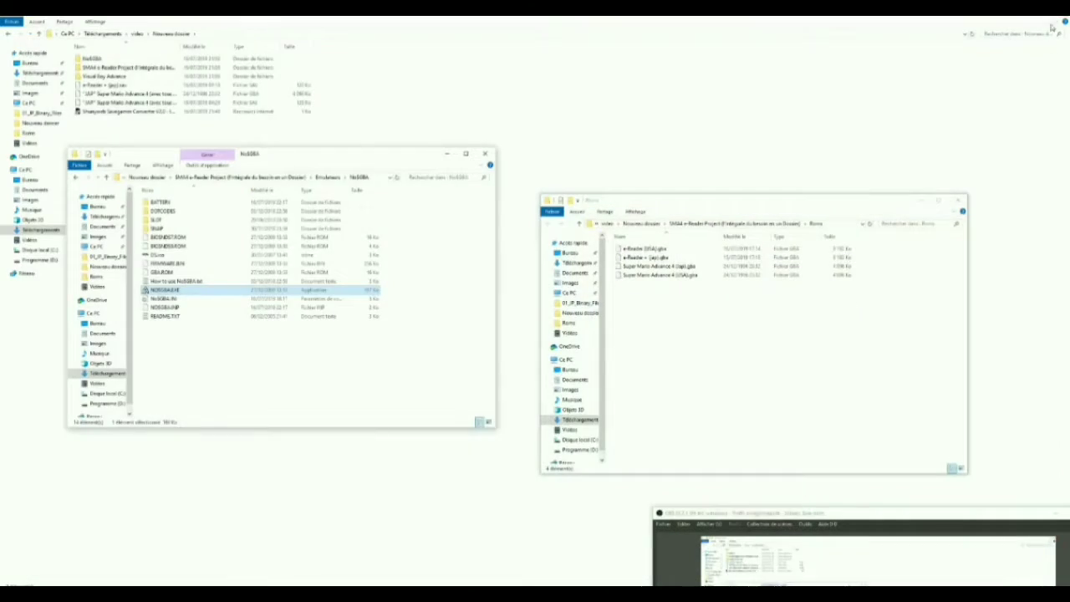
- Switch to the Emulateurs folder and launch Visual Boy Advance.exe from Visual Boy Advance (recommandé pour jouer normalement)
click(275, 178)
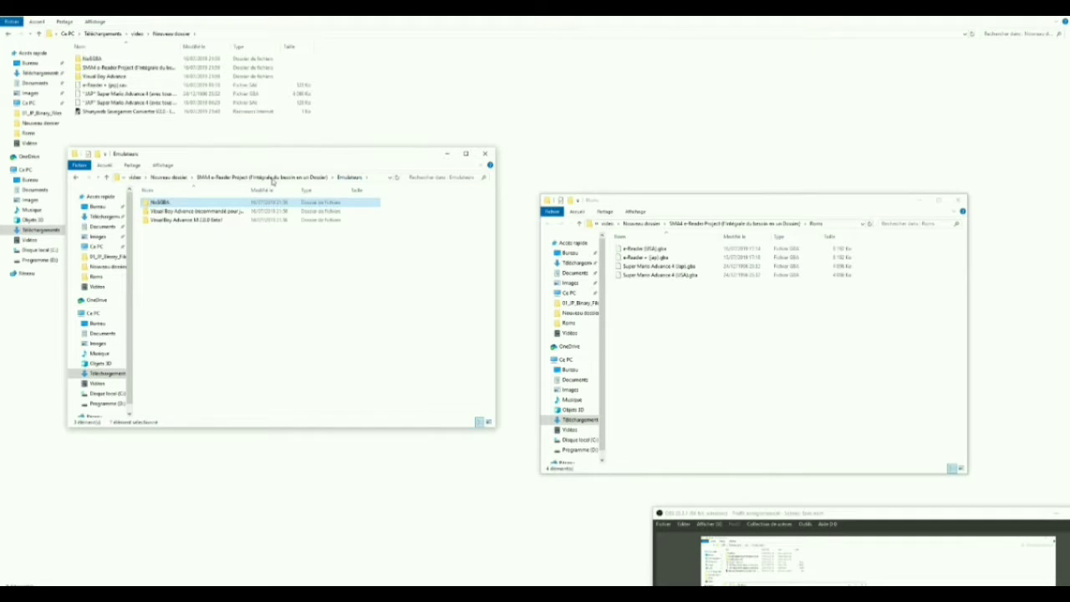
click(205, 214)
double_click(205, 214)
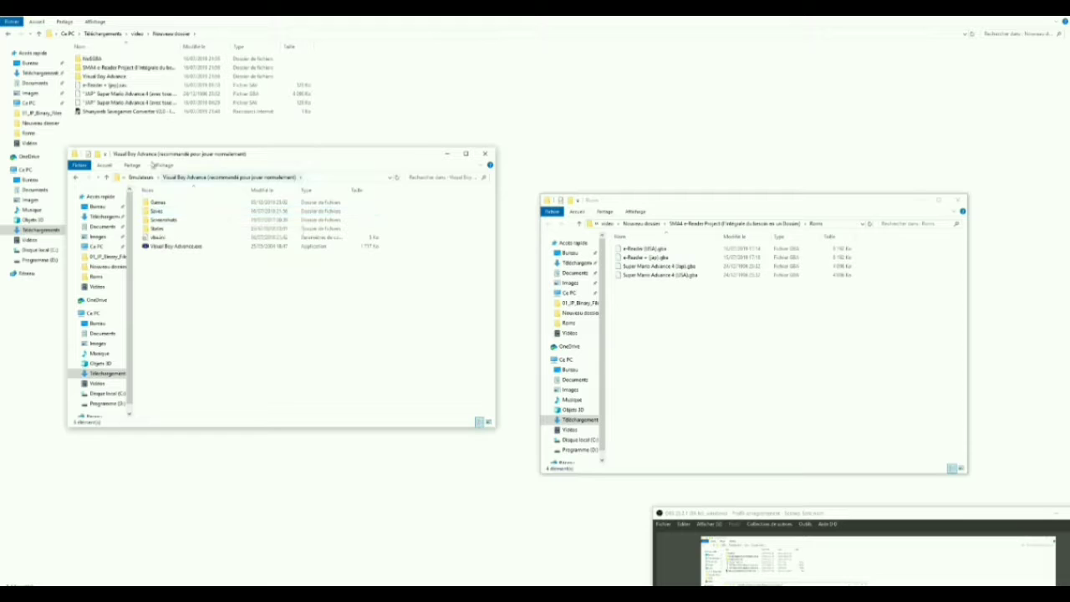
click(140, 178)
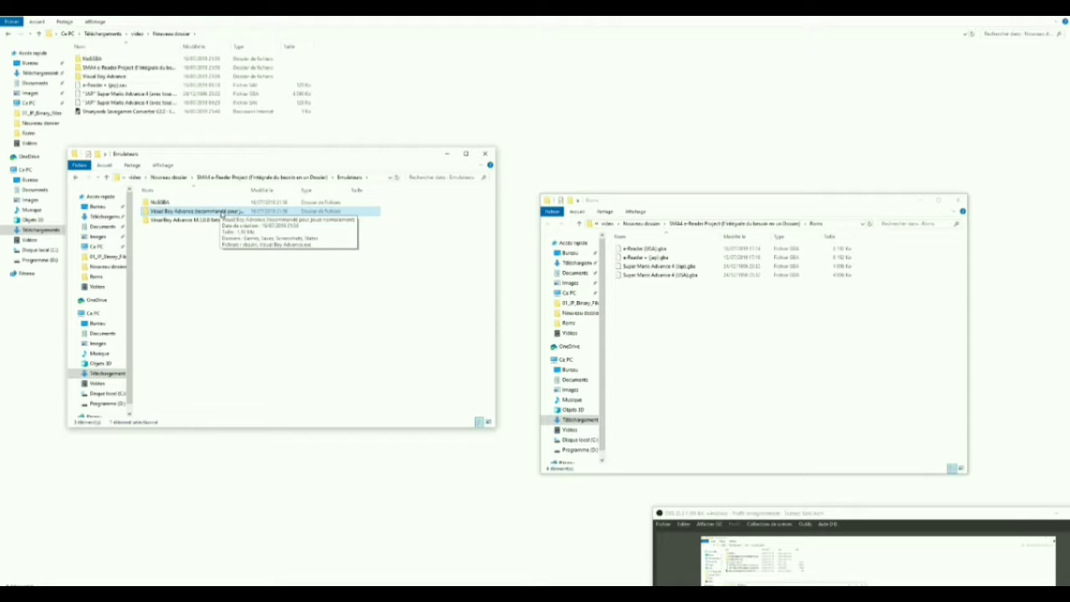
double_click(222, 211)
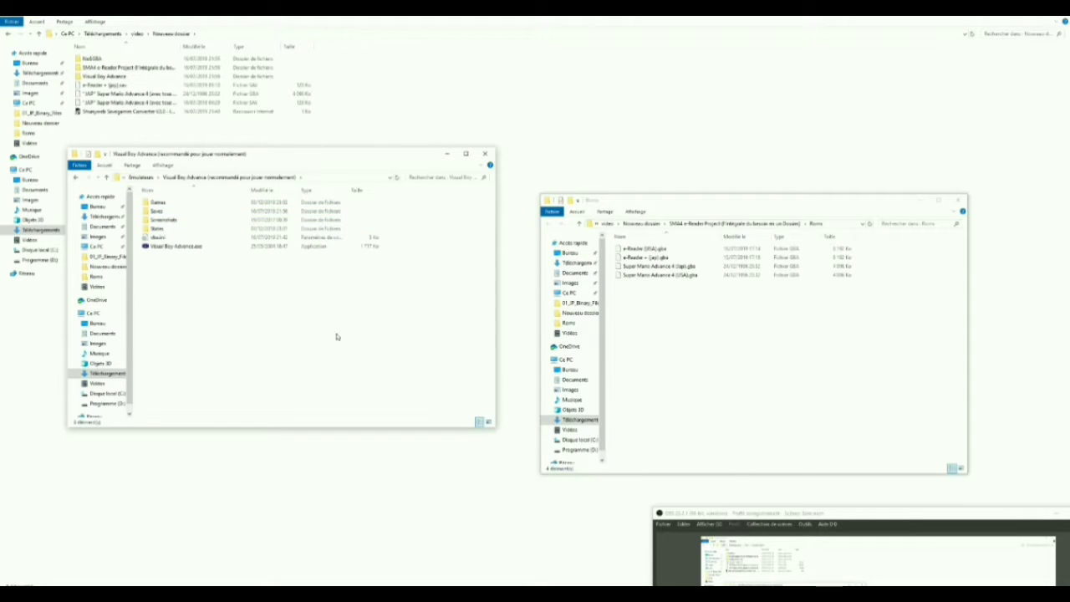
click(192, 250)
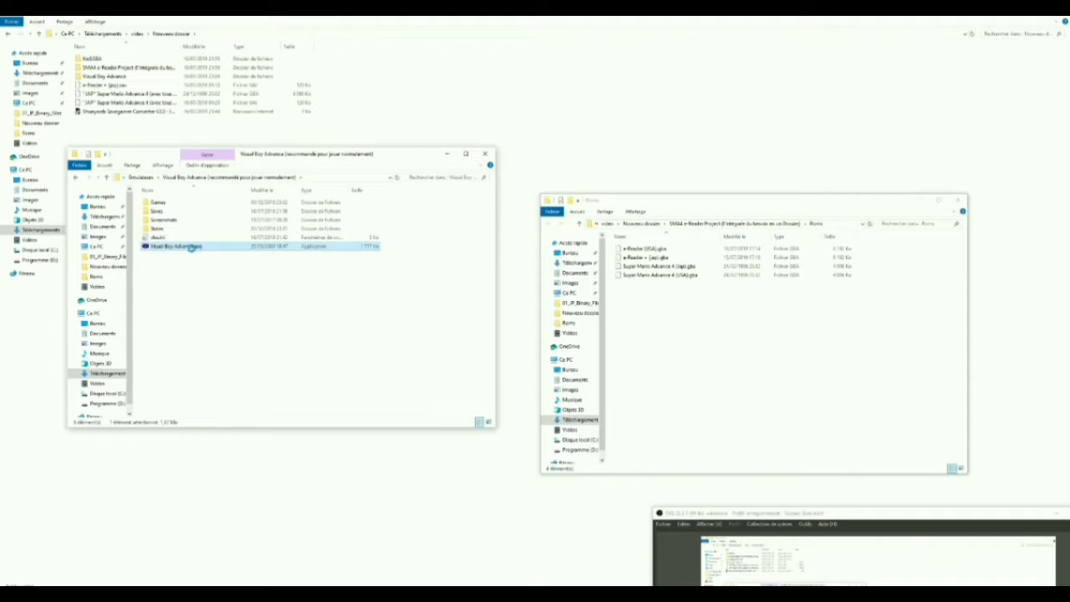
double_click(192, 248)
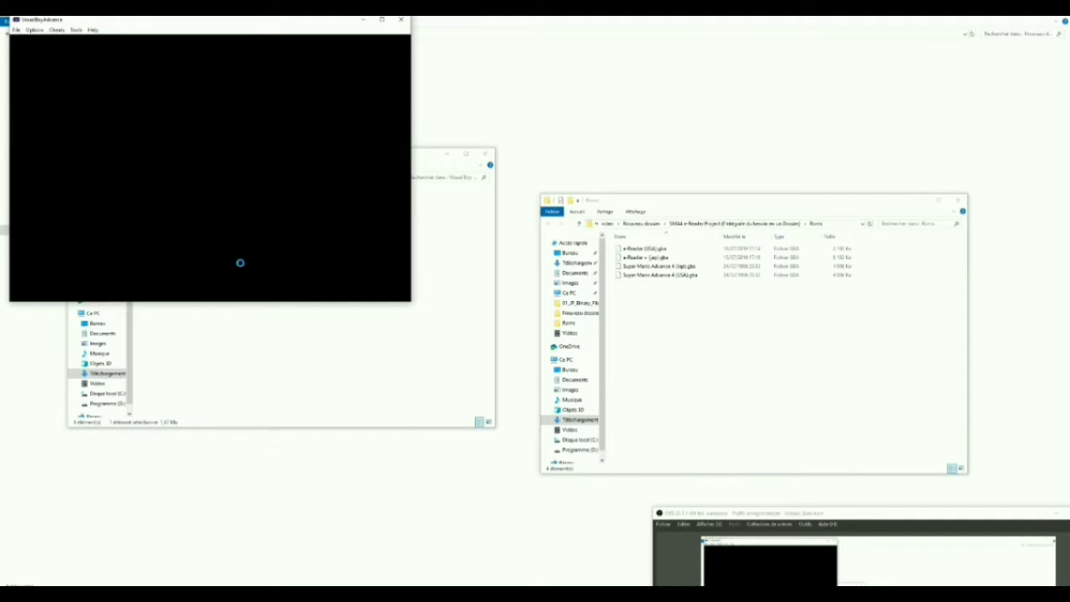
- Load the Super Mario Advance 4 (Jap).gba ROM from the Roms folder into the emulator
click(15, 30)
click(34, 31)
click(769, 304)
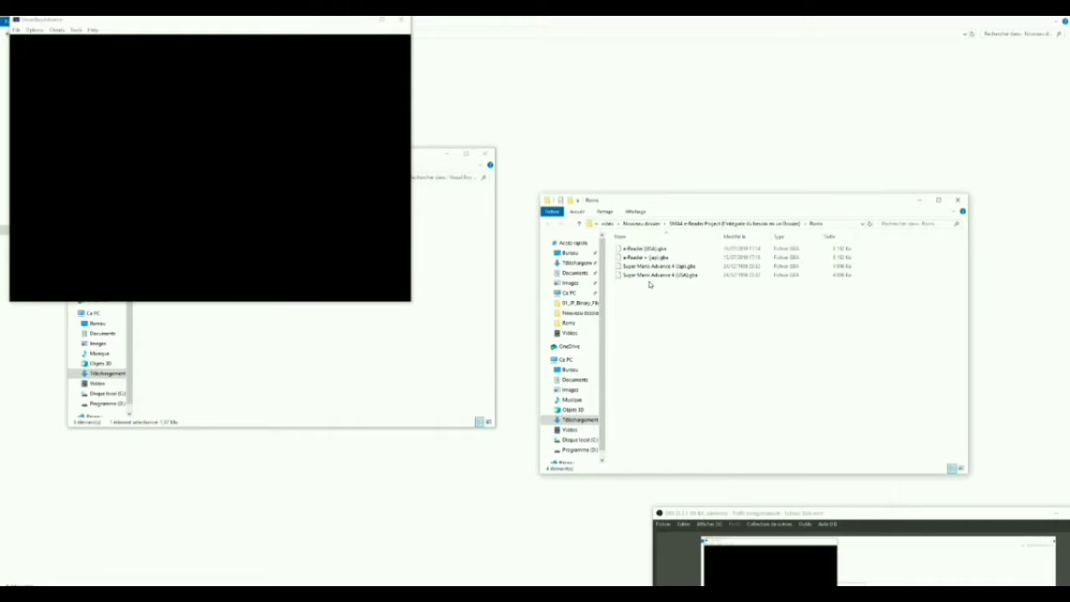
drag(681, 266, 241, 212)
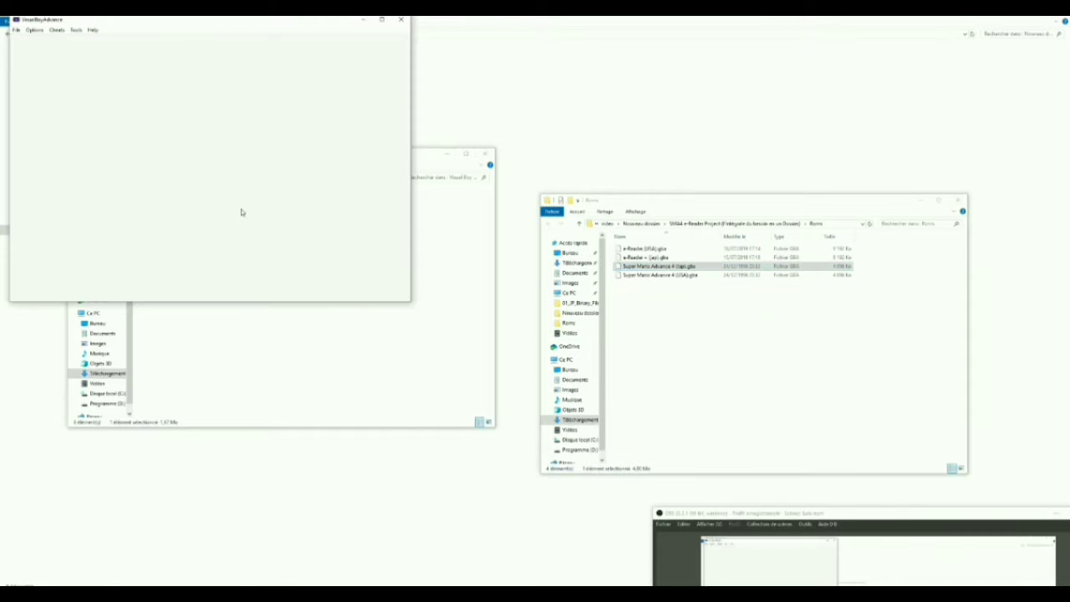
- Try to import the 'JAP' Super Mario Advance 4 battery file with all Switchs in the normal world from the Emulateurs copy of No$GBA's BATTERY folder
click(16, 30)
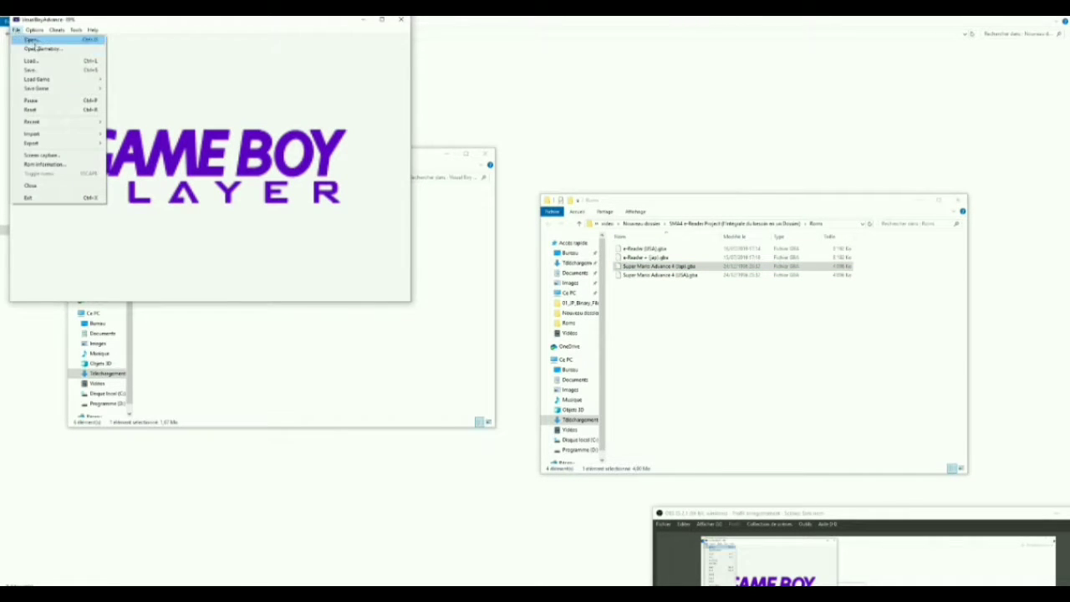
mouse_move(53, 135)
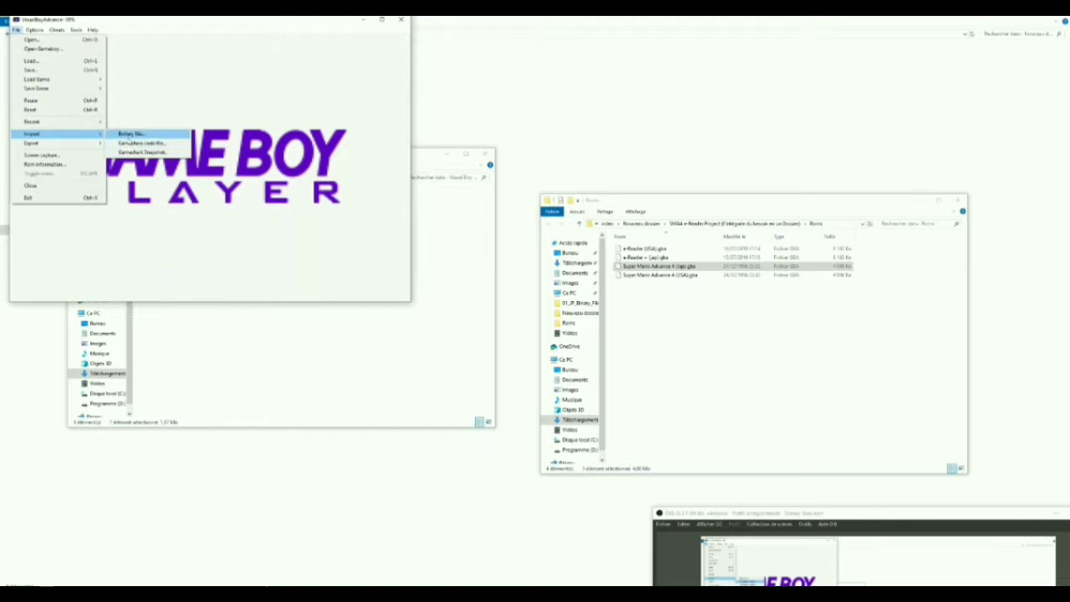
click(125, 134)
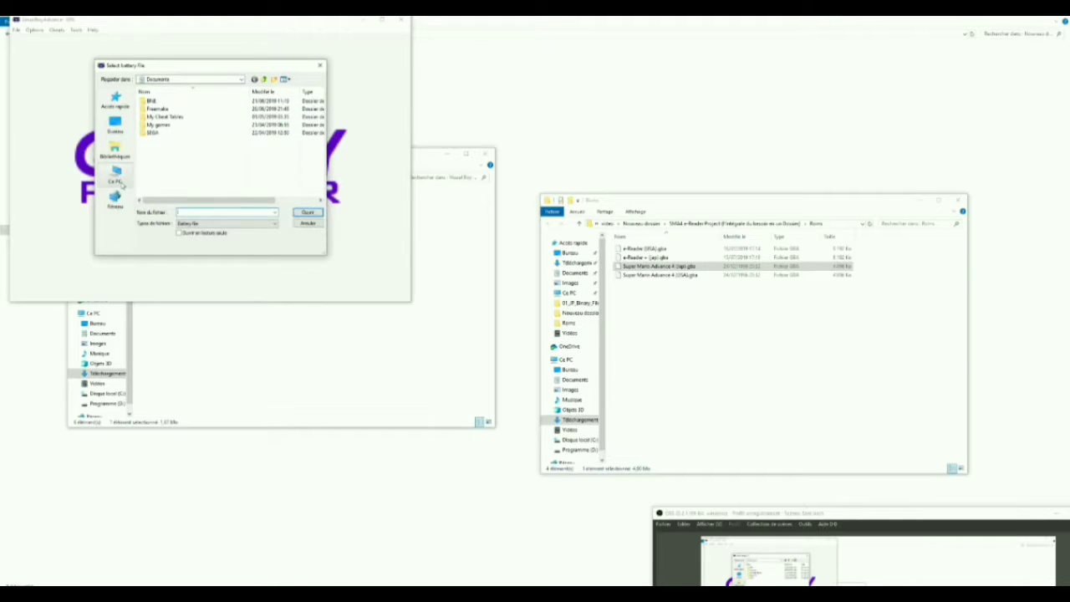
click(241, 78)
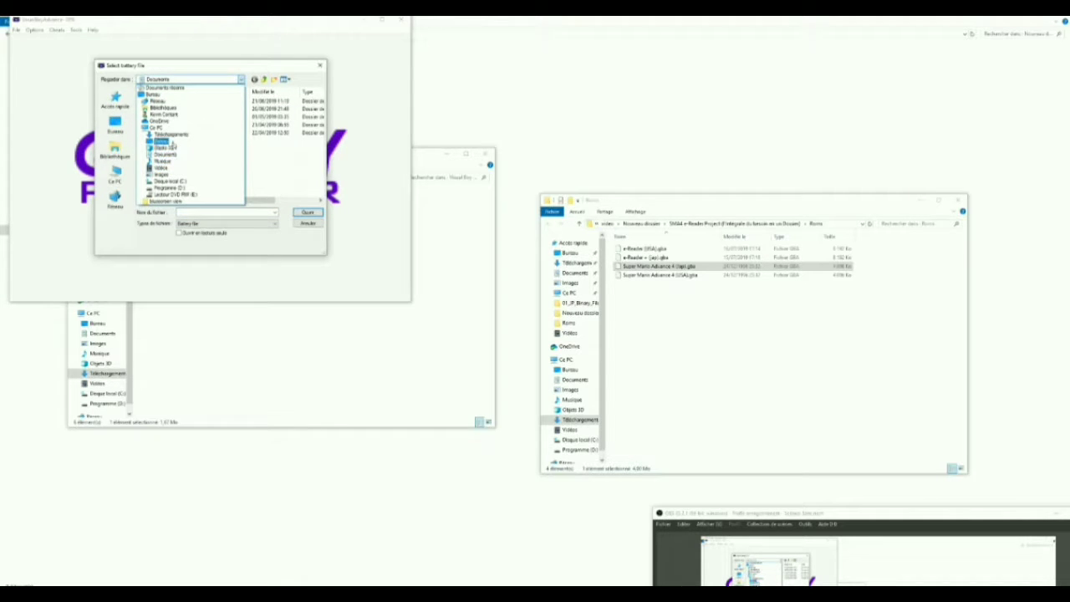
click(174, 135)
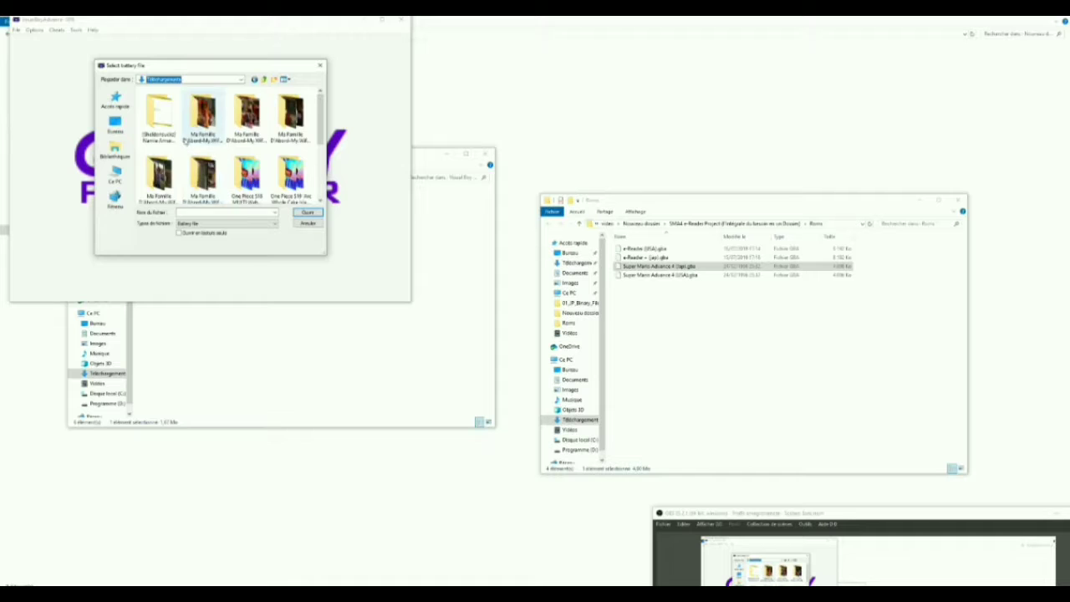
double_click(159, 172)
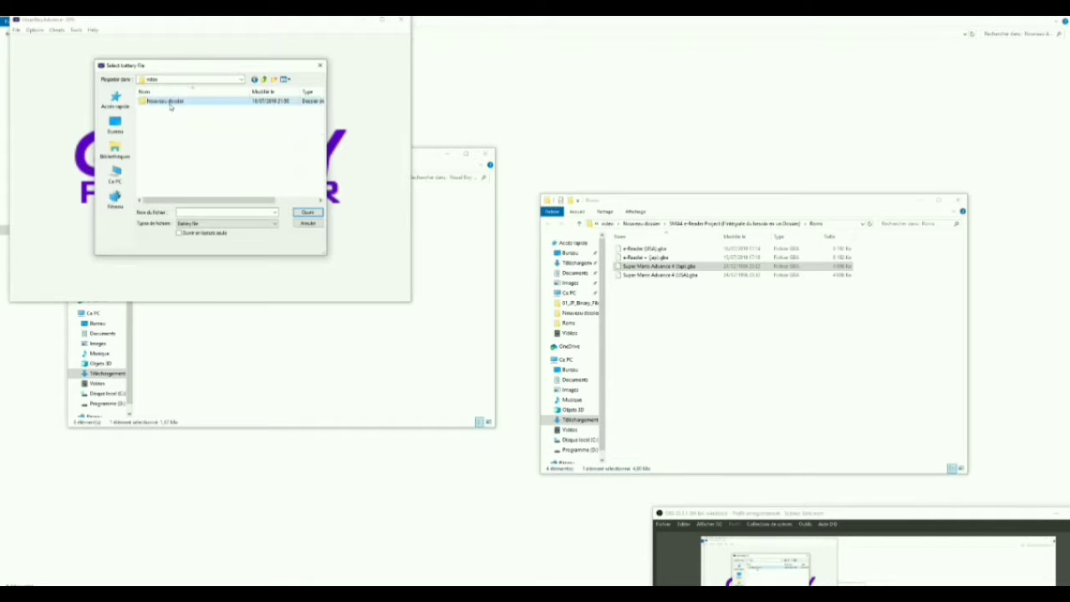
double_click(167, 102)
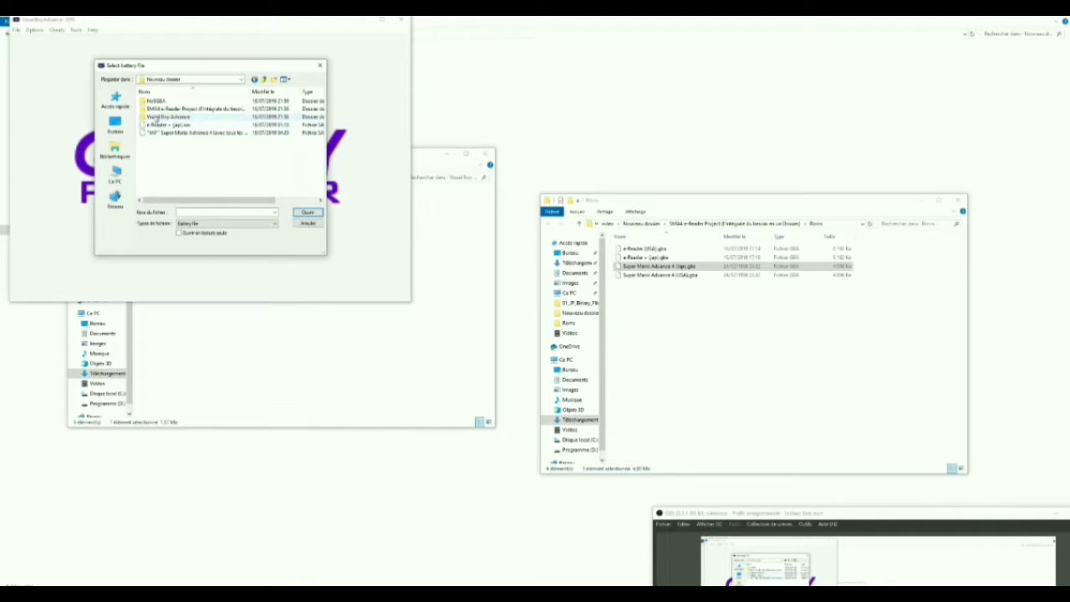
double_click(152, 109)
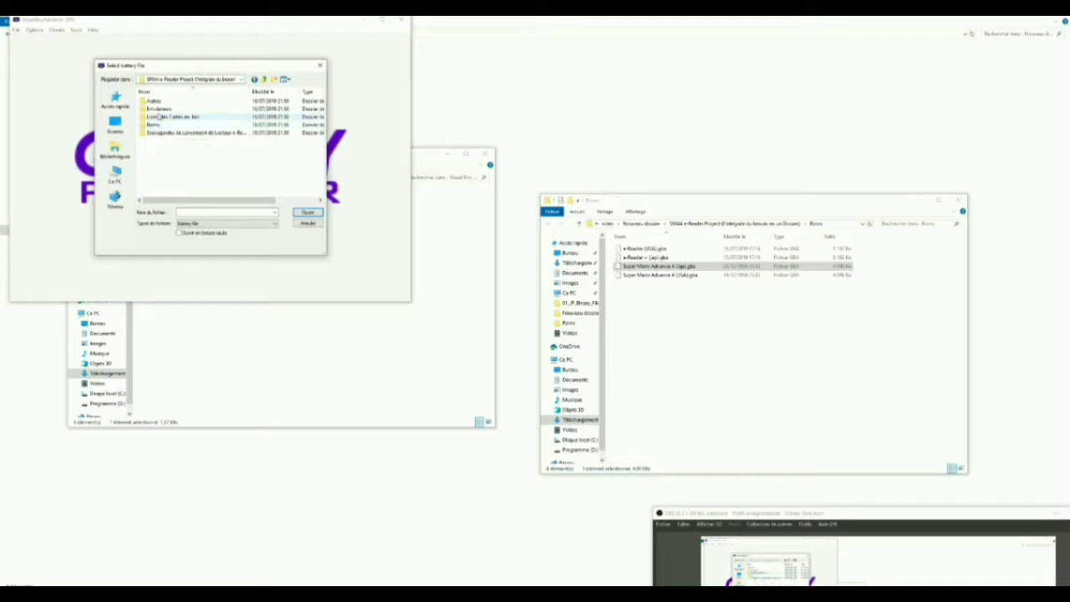
double_click(157, 109)
double_click(156, 101)
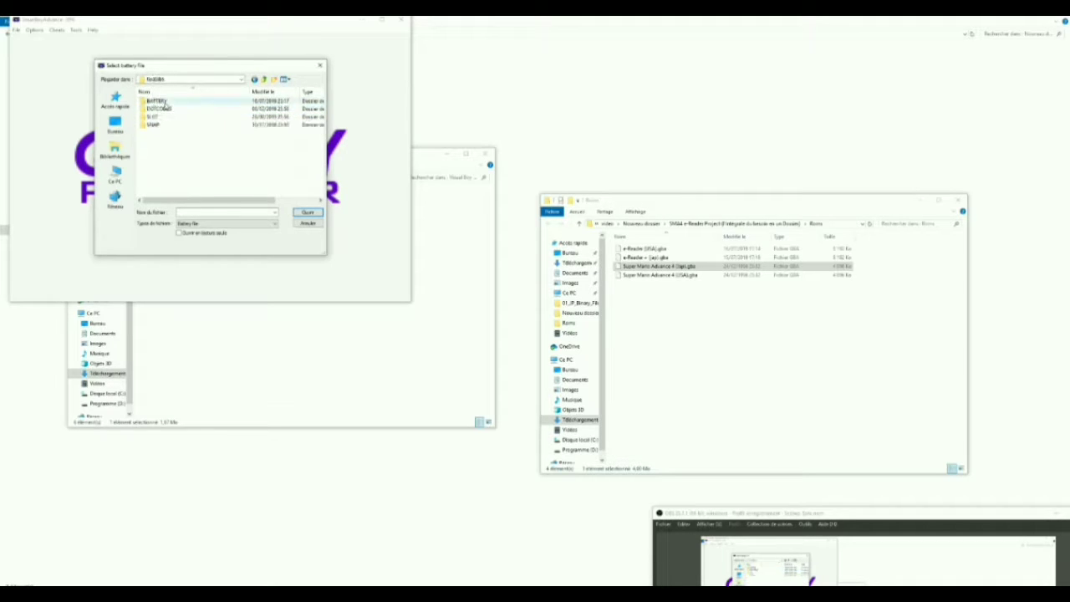
double_click(164, 102)
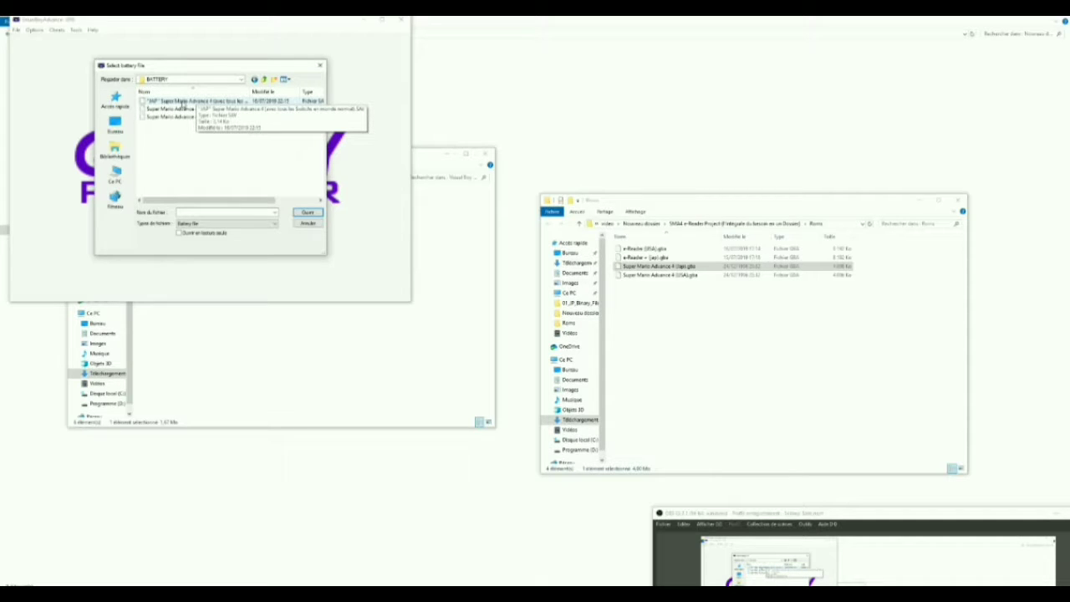
double_click(182, 101)
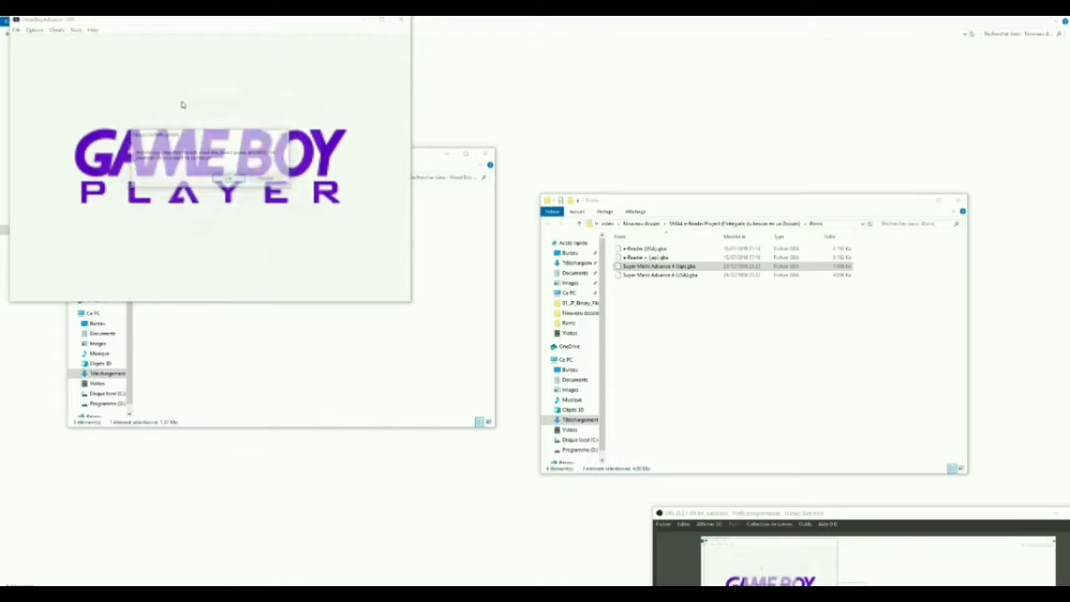
click(227, 179)
click(266, 183)
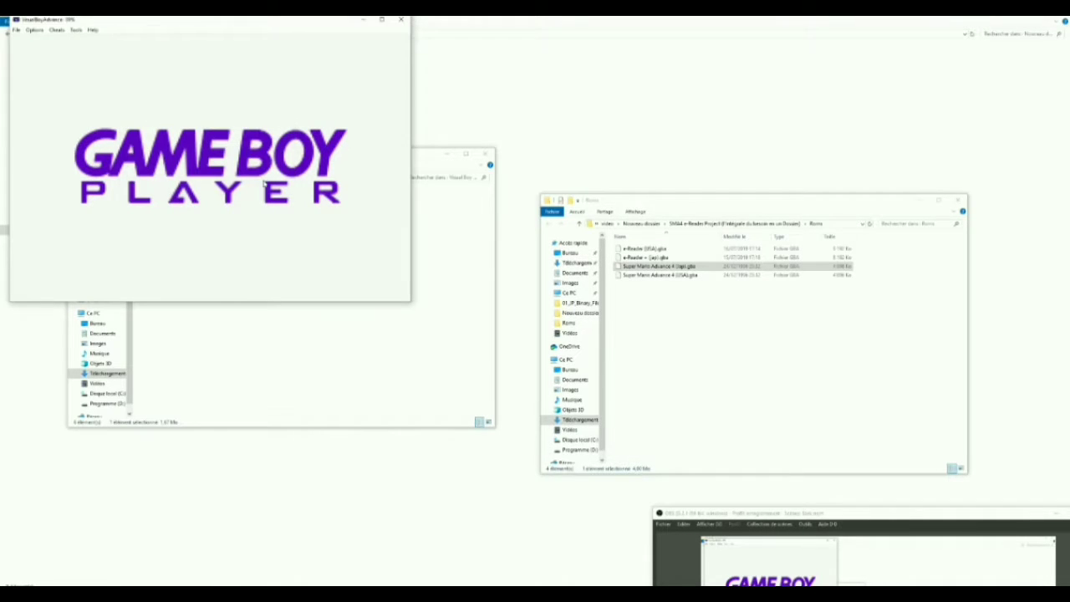
- Try to import the Super Mario Advance 4 (Jap).SAV battery file from the same BATTERY folder
click(15, 30)
mouse_move(33, 30)
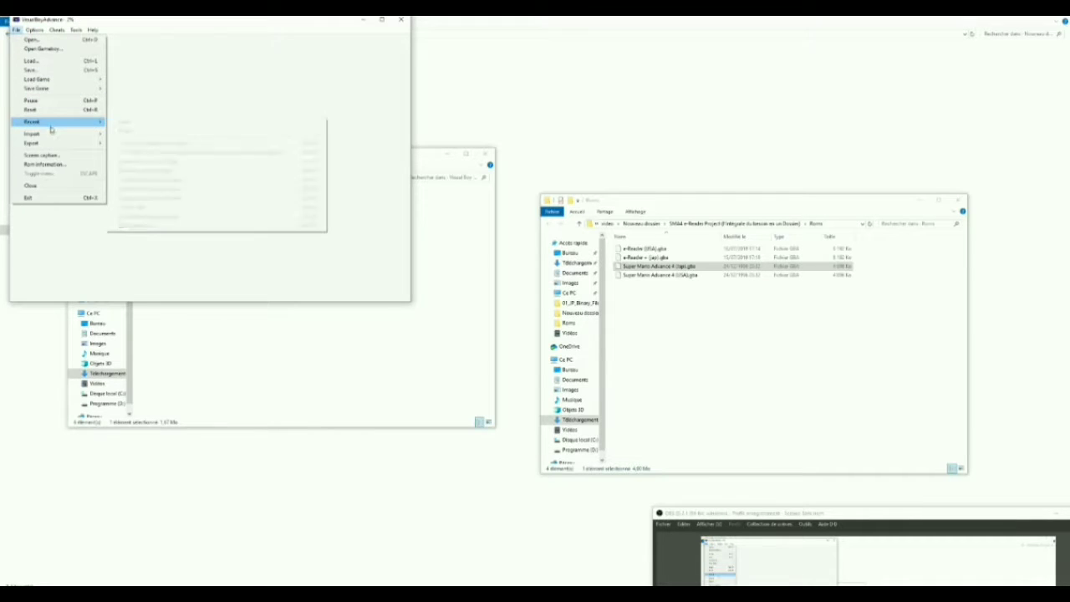
mouse_move(73, 134)
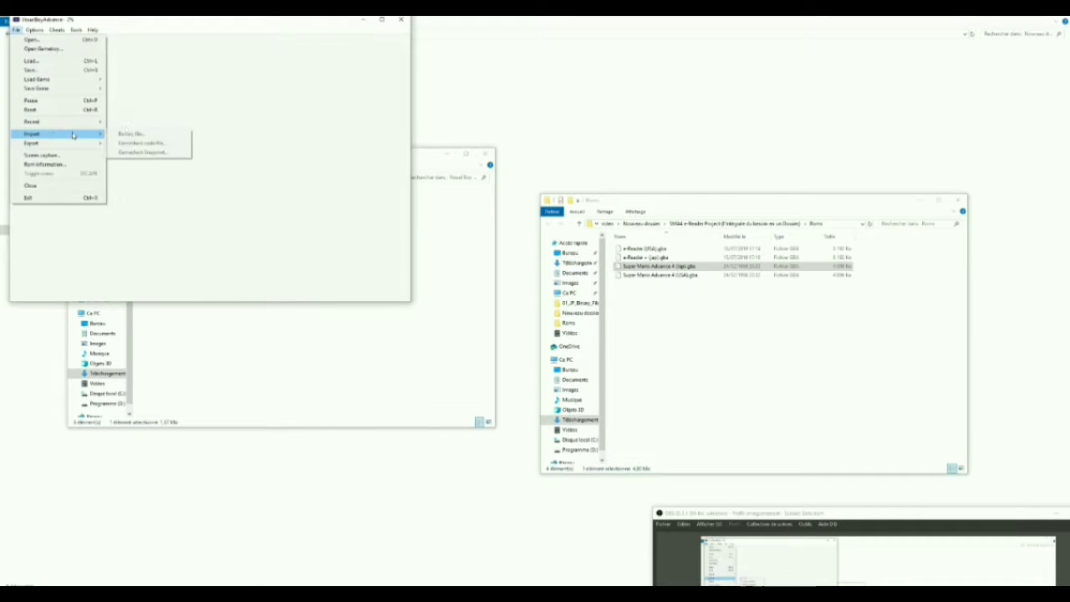
click(157, 136)
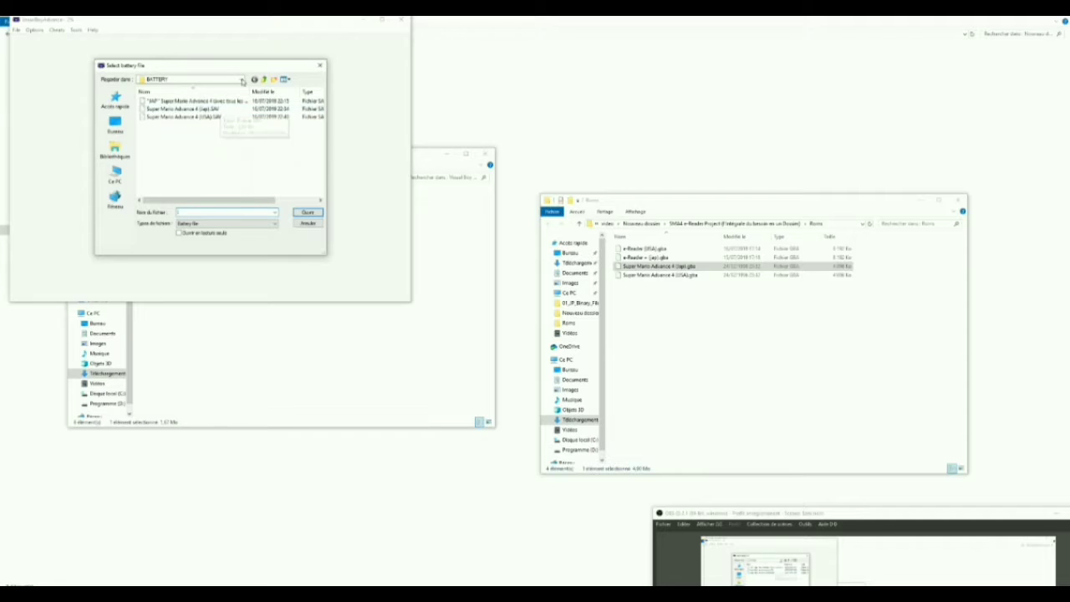
double_click(189, 110)
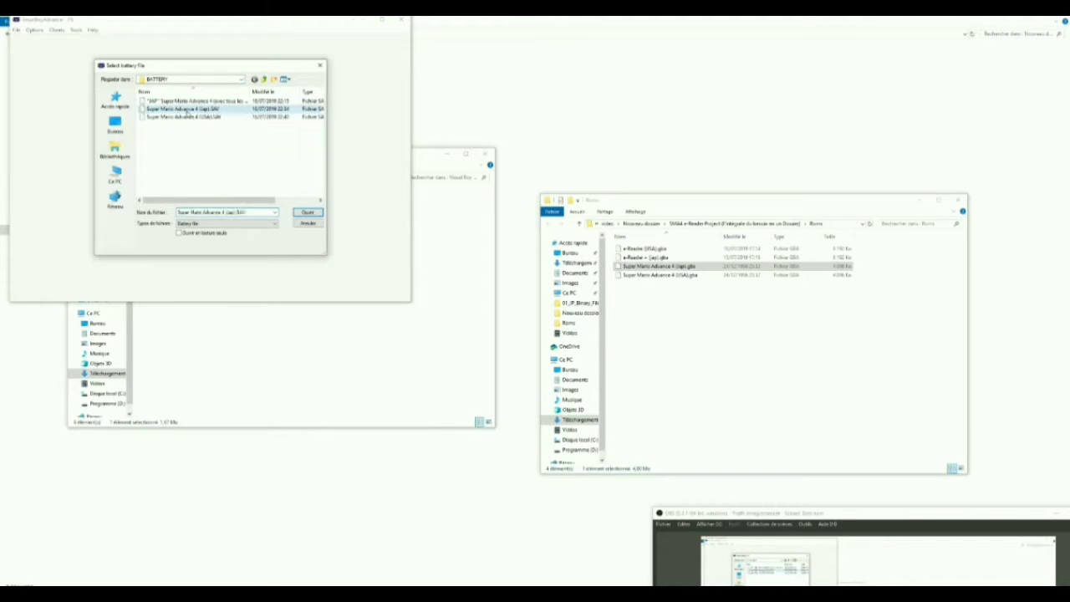
click(222, 179)
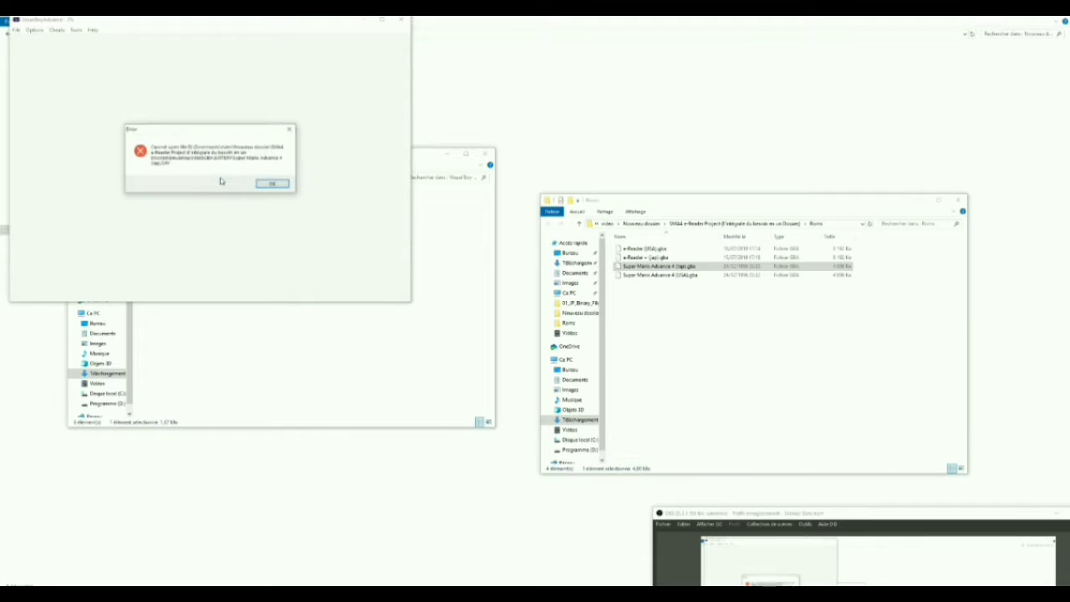
click(275, 183)
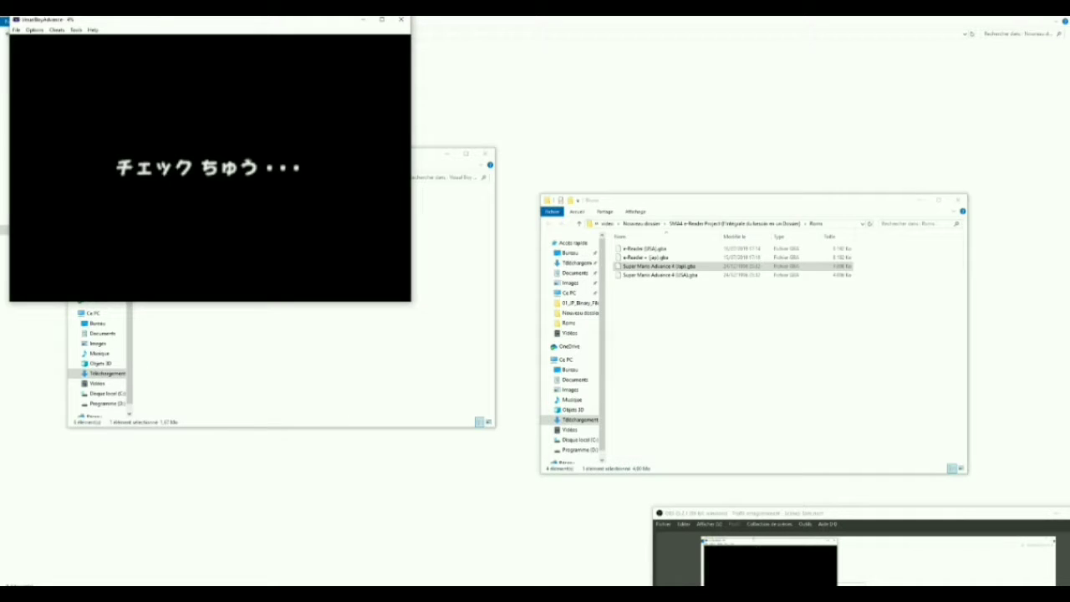
- Import the 'JAP' Super Mario Advance 4 (avec Switch Rouge en monde normal).sav battery file from the No$GBA BATTERY folder directly under Nouveau dossier
drag(152, 25, 327, 68)
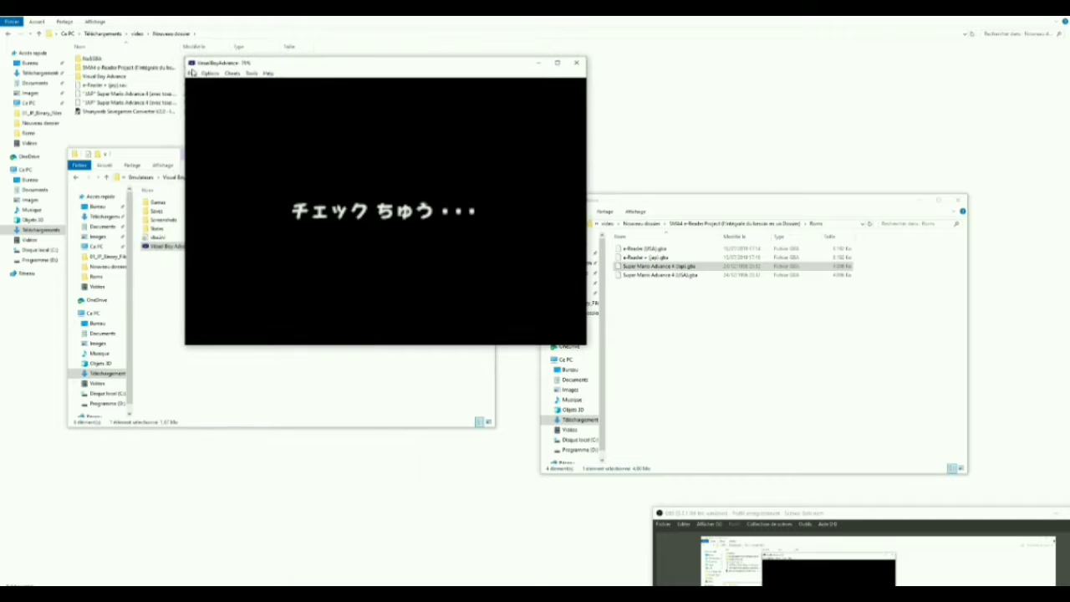
click(192, 73)
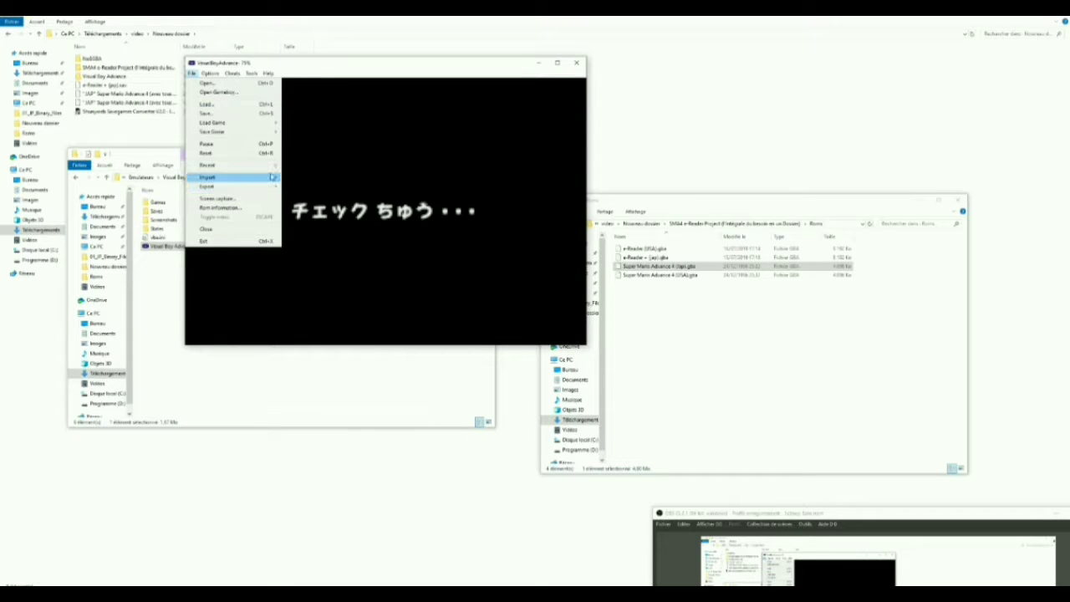
mouse_move(272, 177)
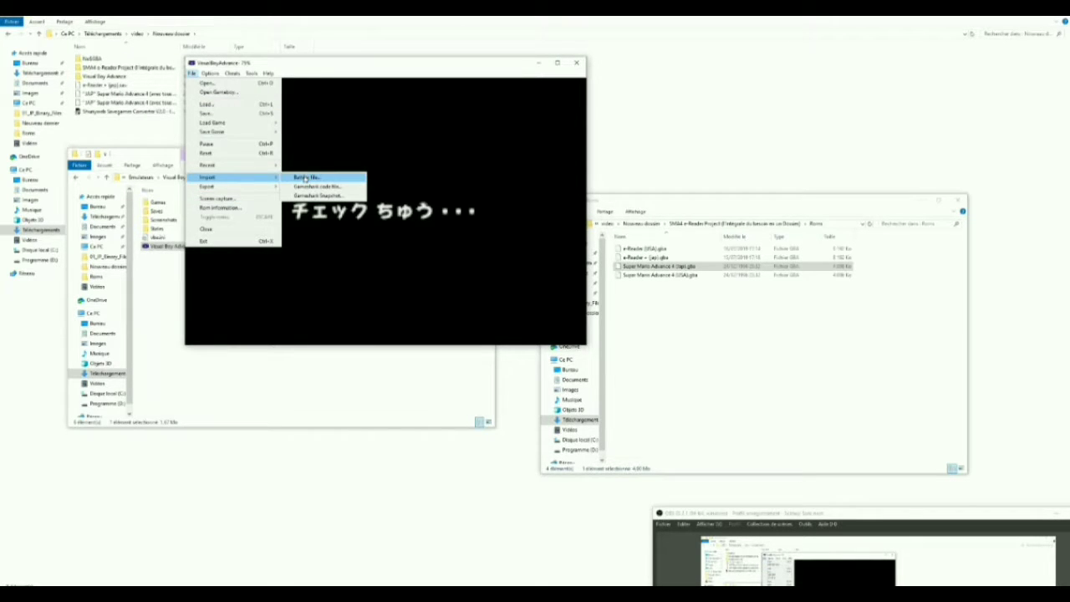
click(305, 178)
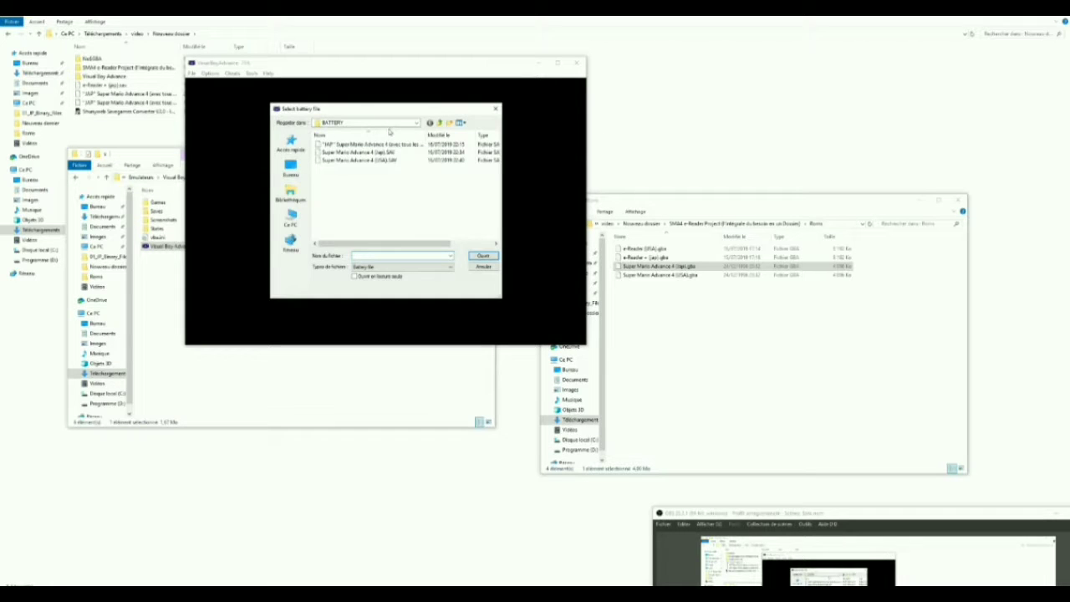
click(440, 123)
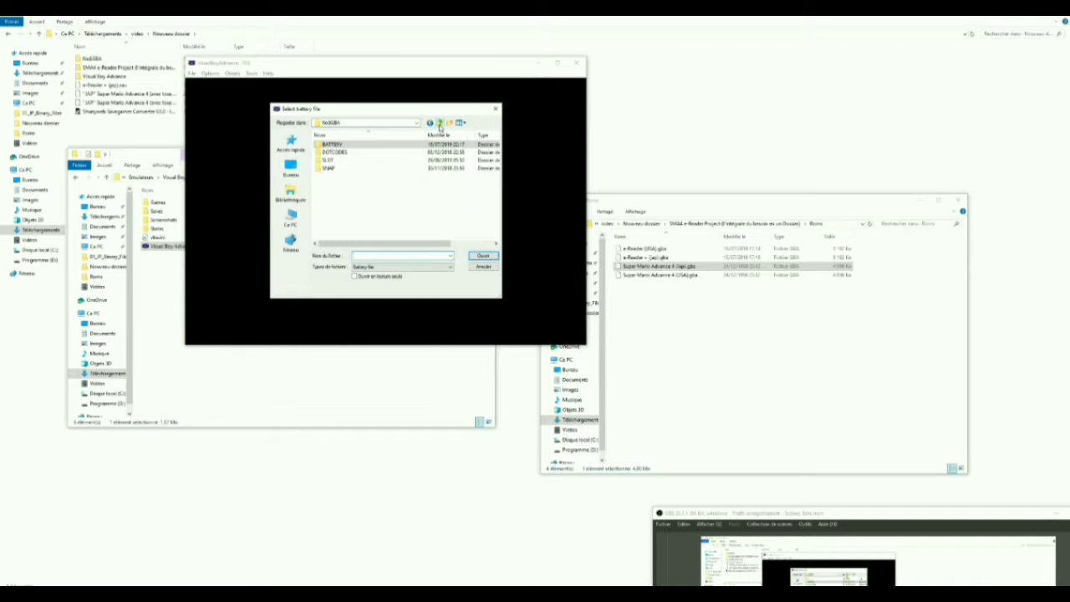
click(440, 124)
click(442, 122)
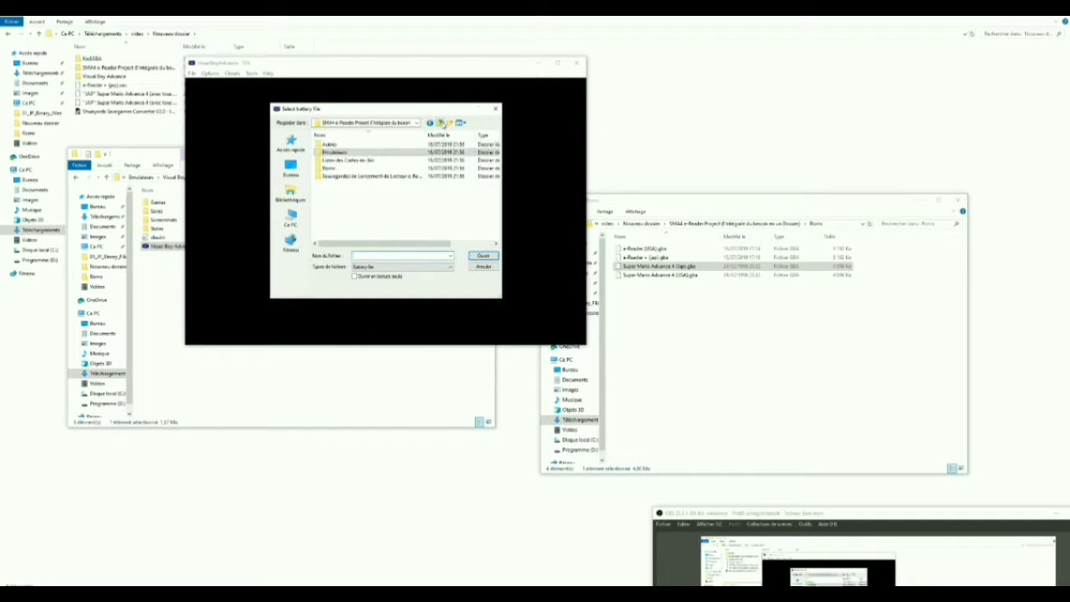
click(442, 123)
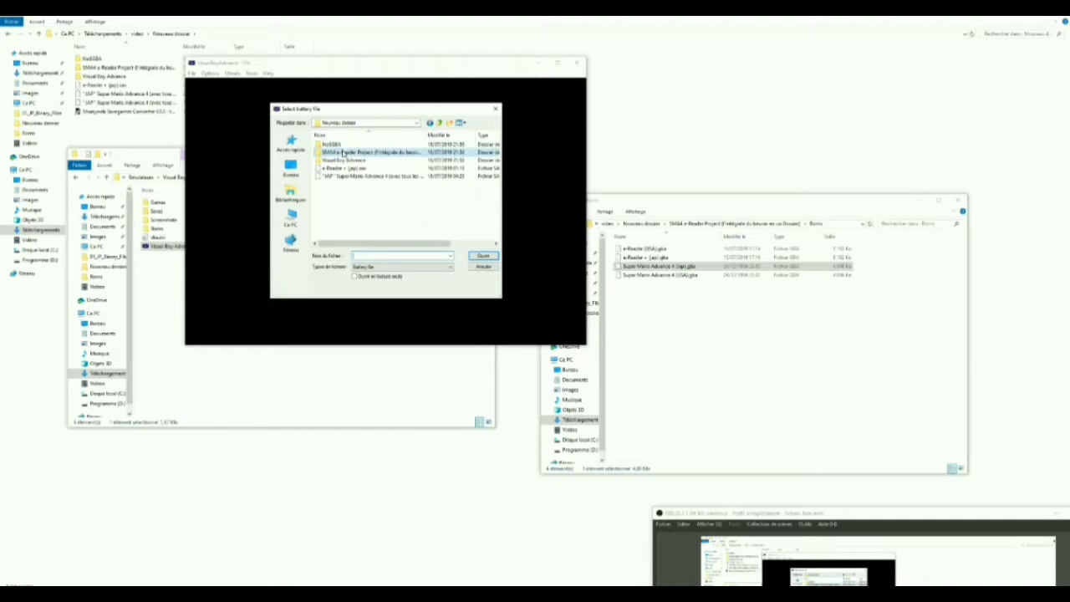
double_click(339, 145)
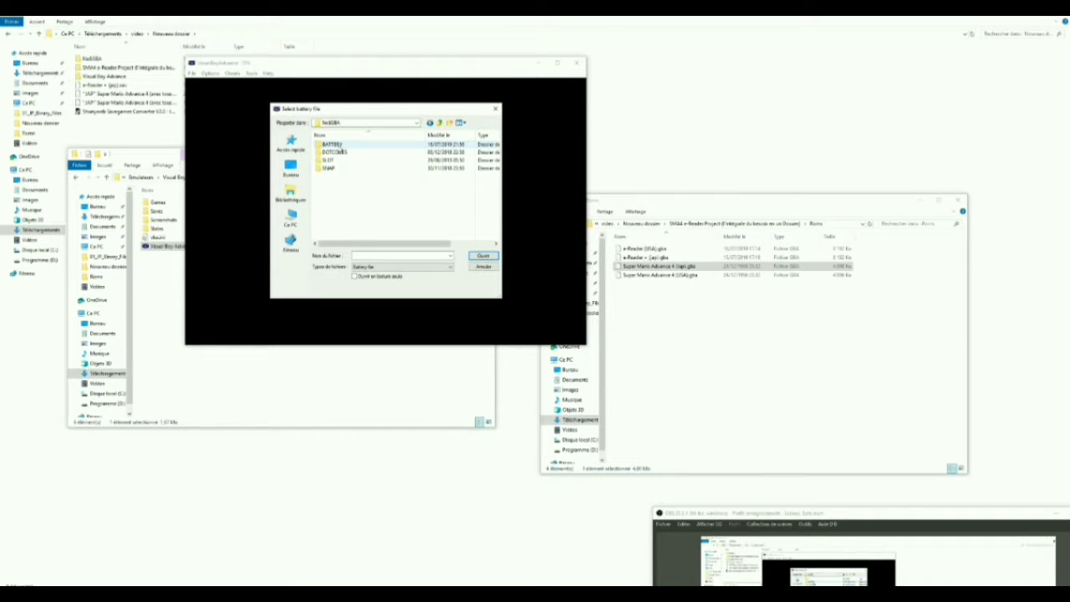
double_click(335, 145)
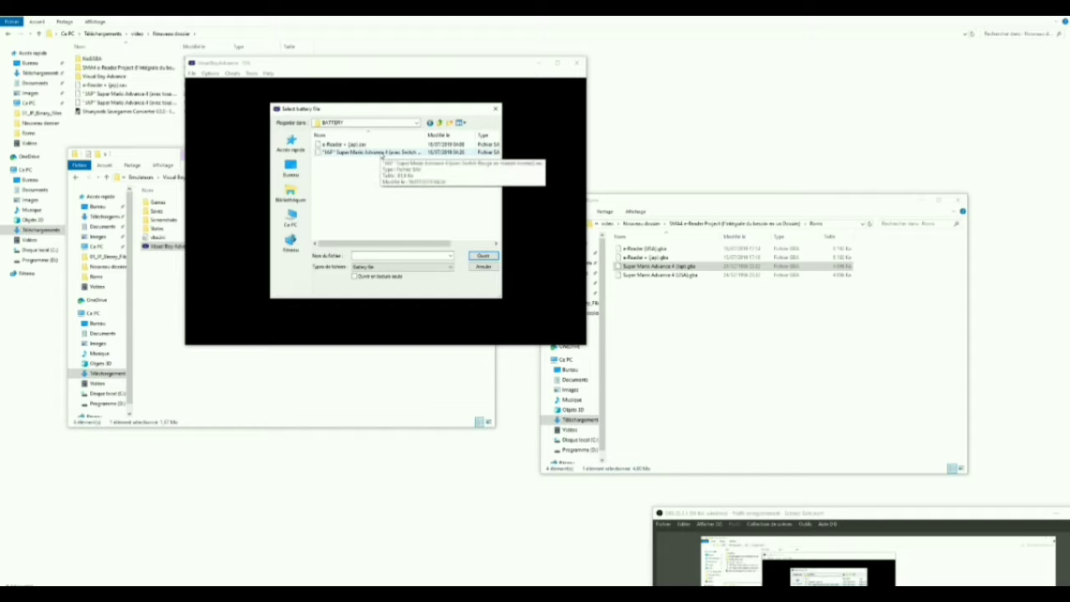
double_click(381, 153)
click(401, 223)
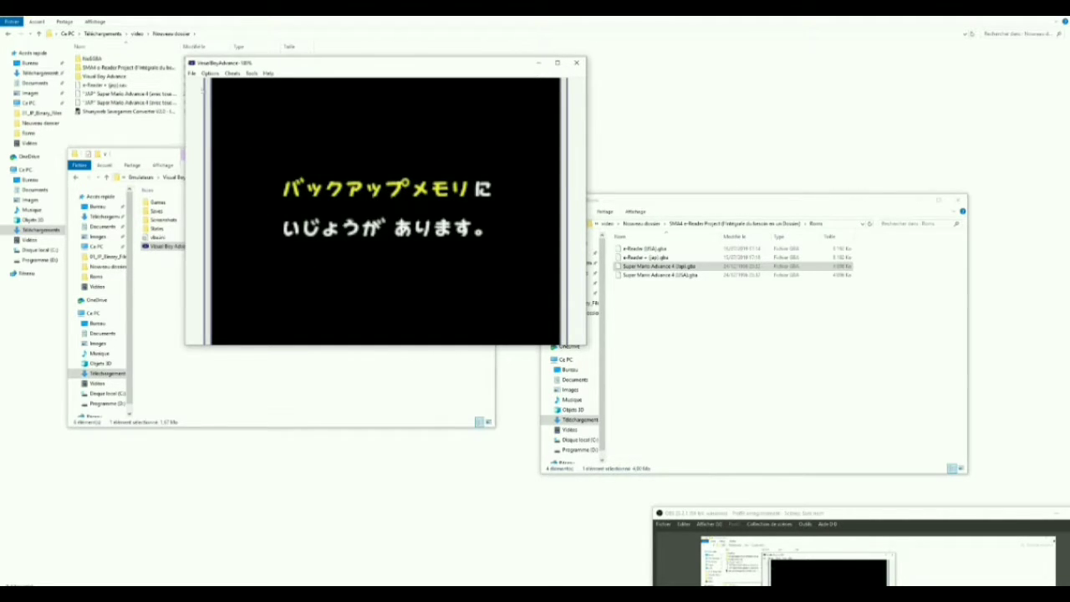
- Load the Super Mario Advance 4 (USA).gba ROM from the SMA4 e-Reader Project's Roms folder into the emulator
click(191, 73)
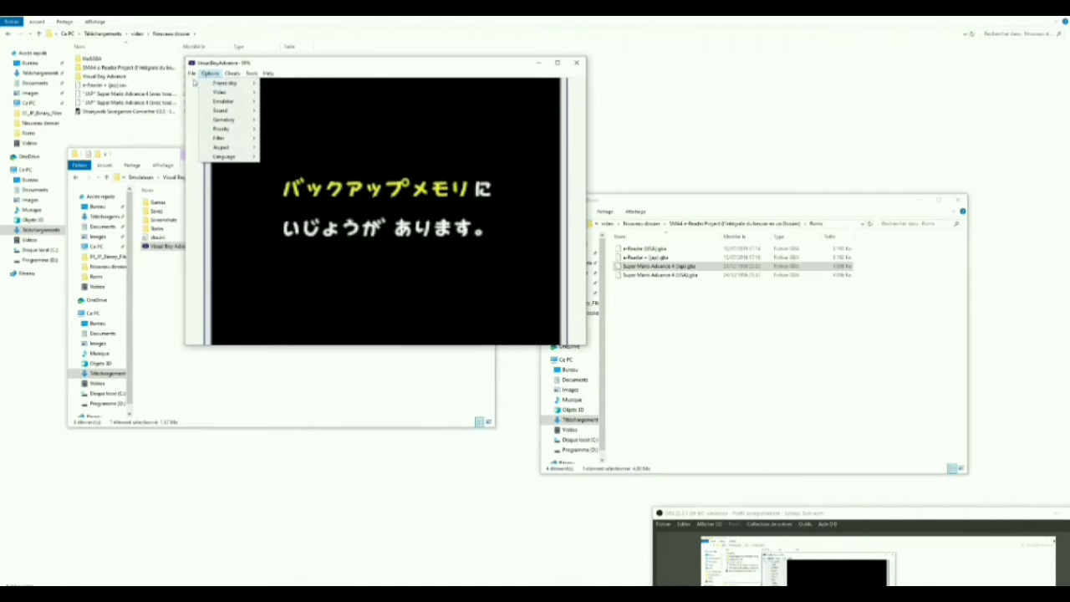
click(209, 83)
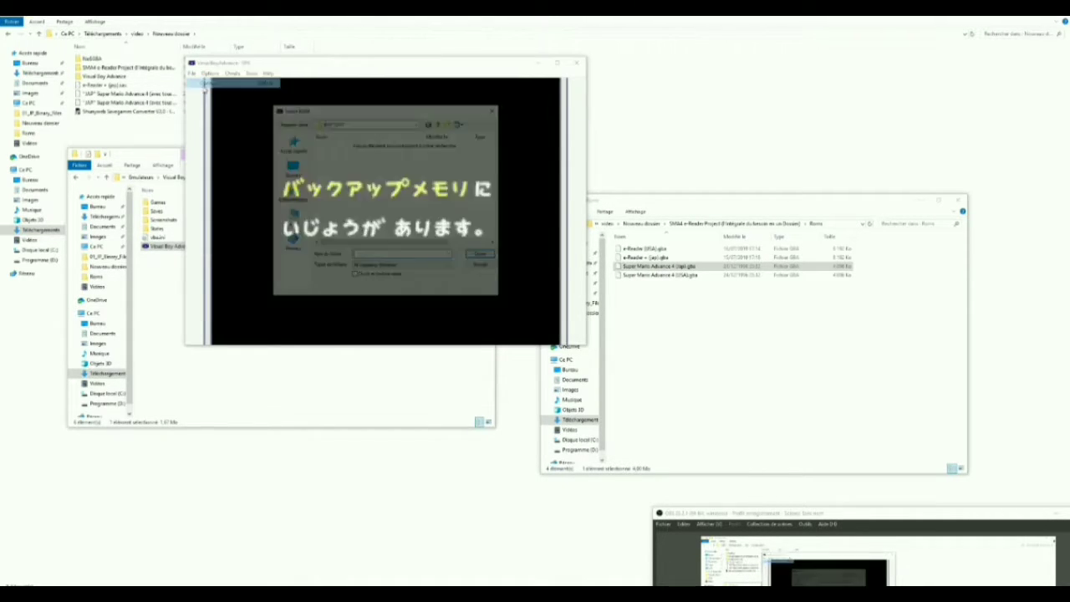
click(439, 123)
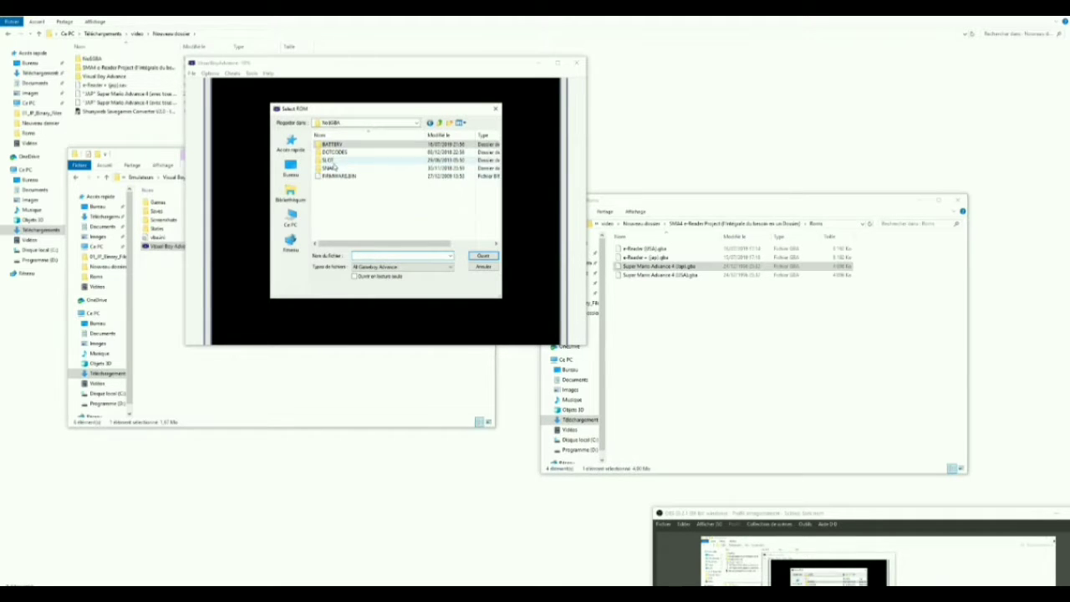
click(439, 123)
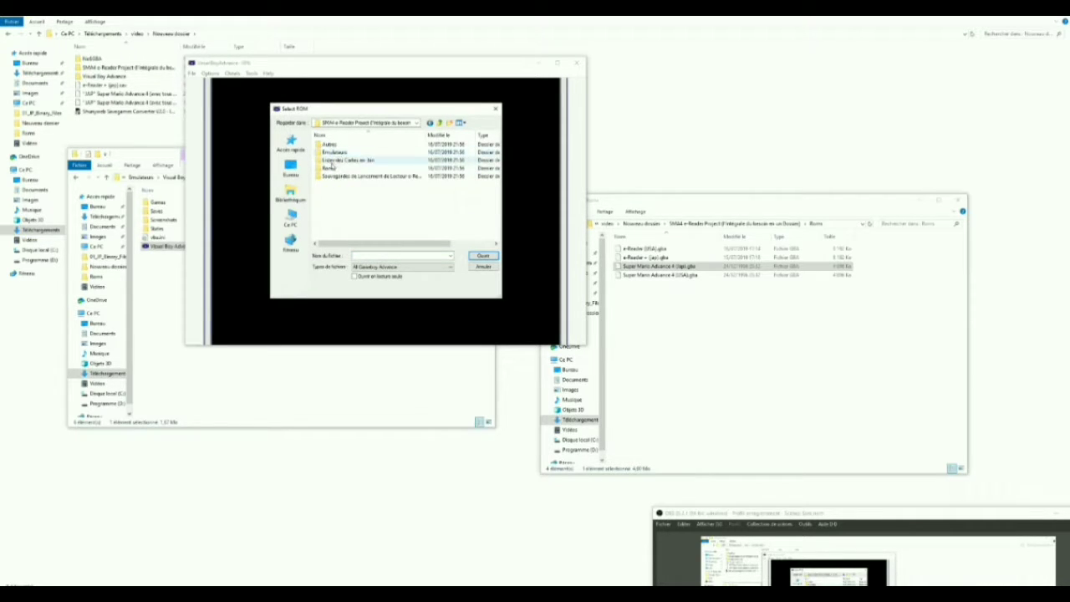
double_click(329, 168)
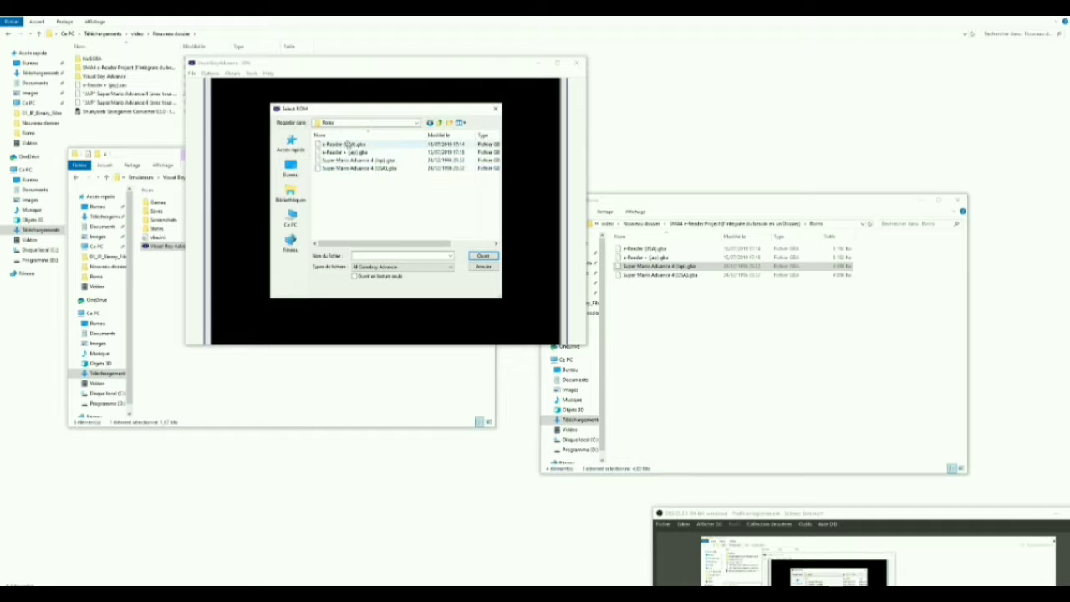
double_click(376, 168)
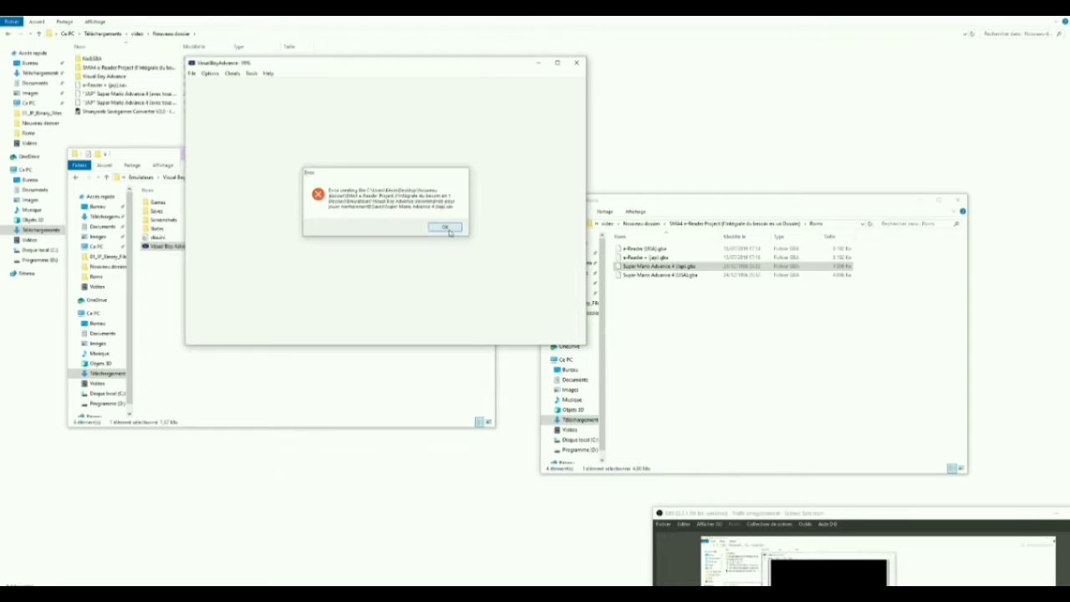
click(446, 228)
- Check the emulator's directory settings for ROMs, battery files, save games and captures
click(190, 74)
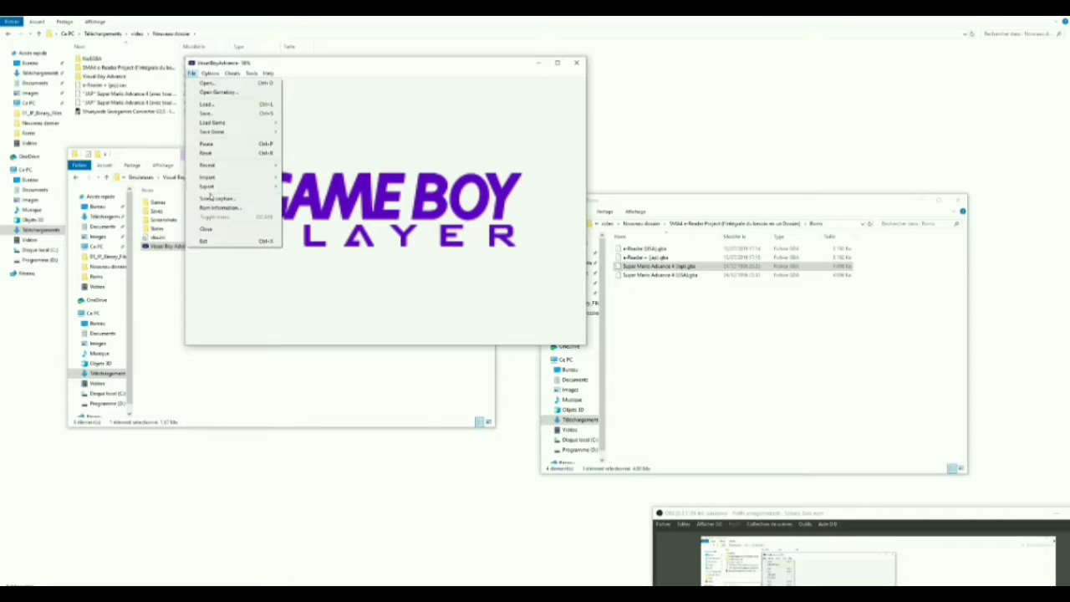
mouse_move(209, 74)
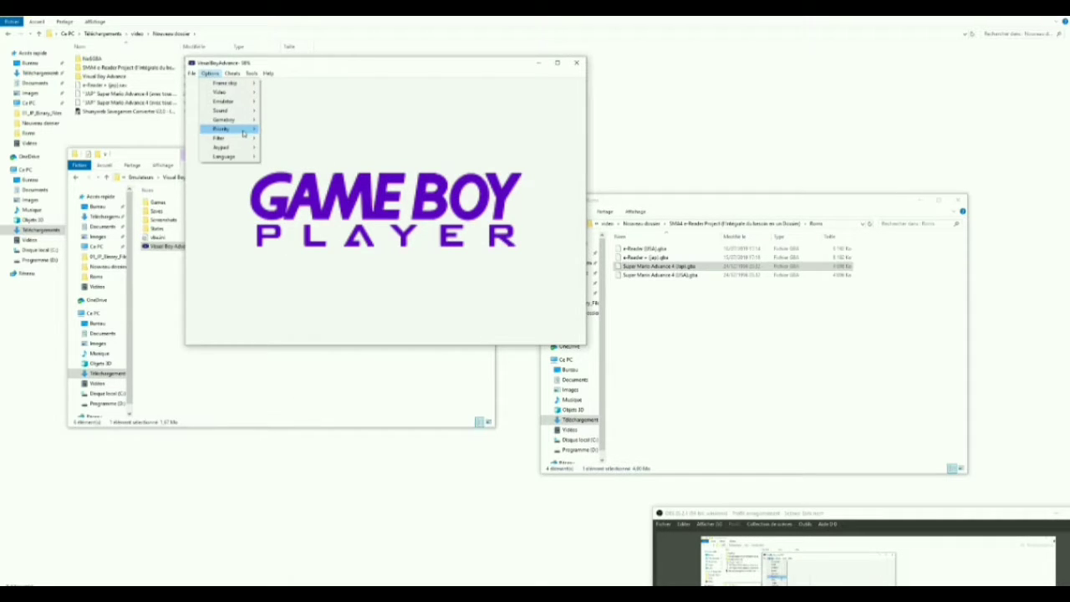
mouse_move(243, 133)
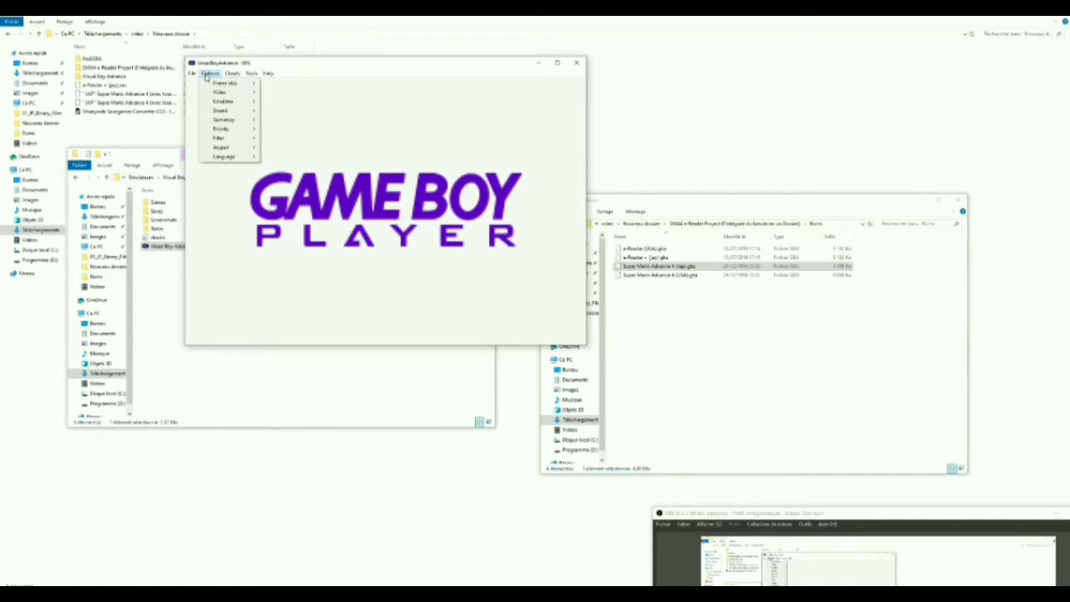
mouse_move(228, 101)
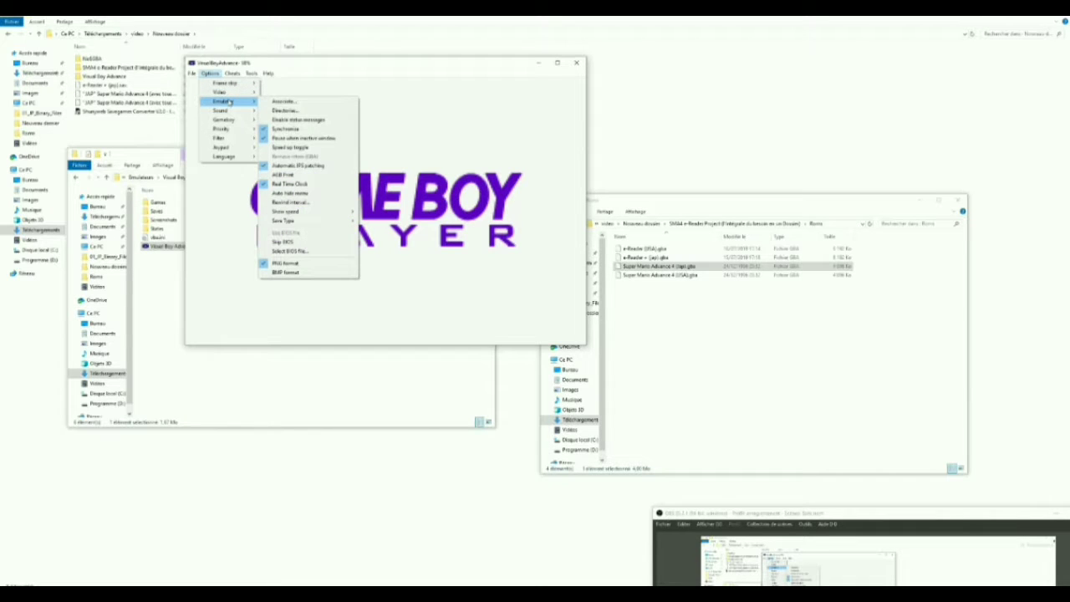
click(273, 112)
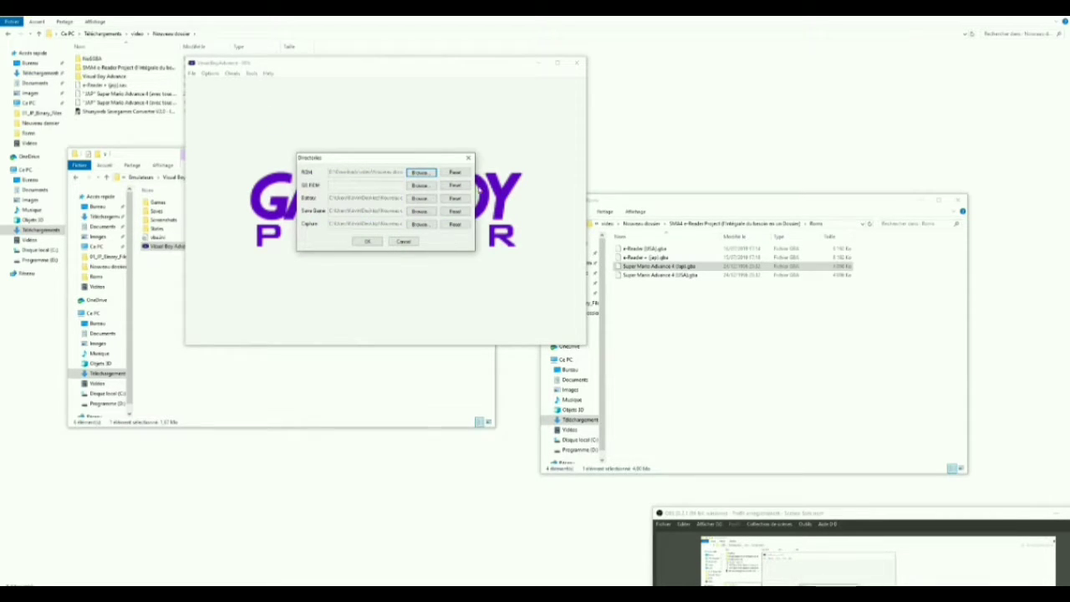
click(469, 158)
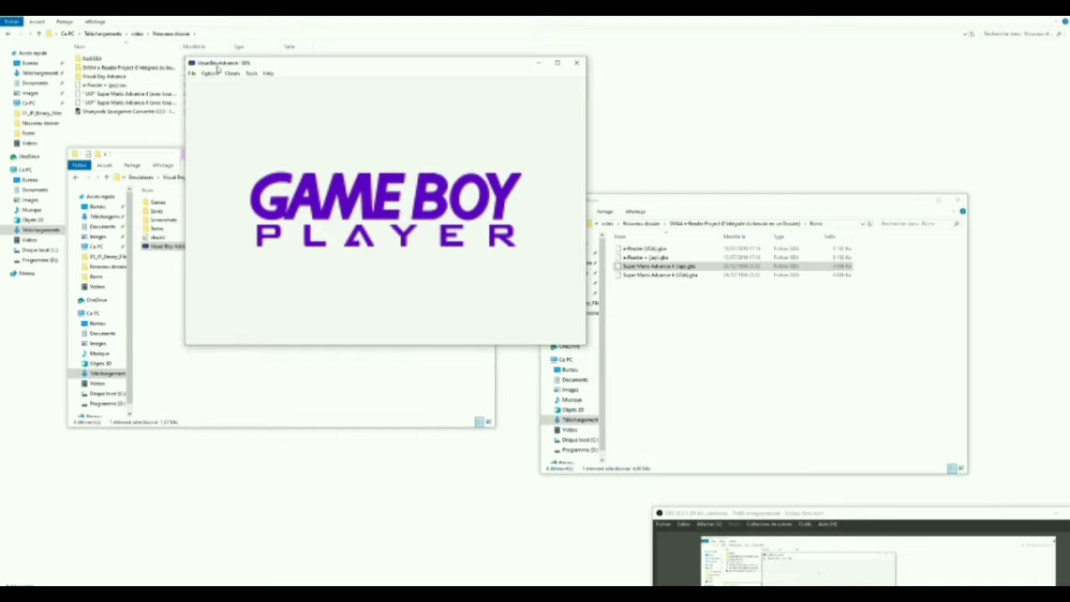
- Try to import the Super Mario Advance 4 (USA).SAV battery file from the BATTERY folder of No$GBA in Emulateurs
click(192, 73)
mouse_move(224, 178)
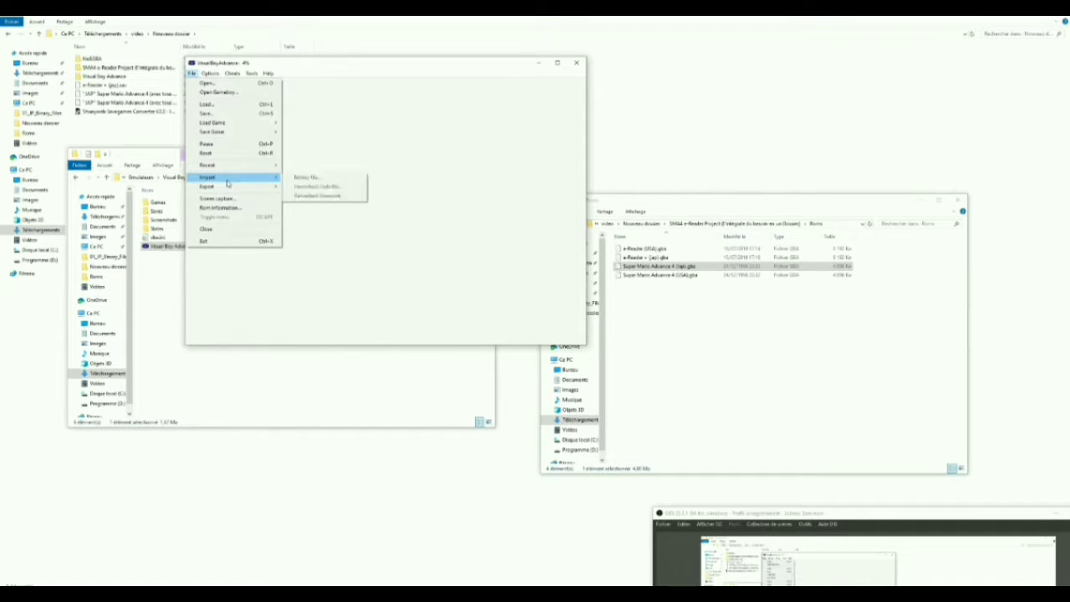
click(309, 180)
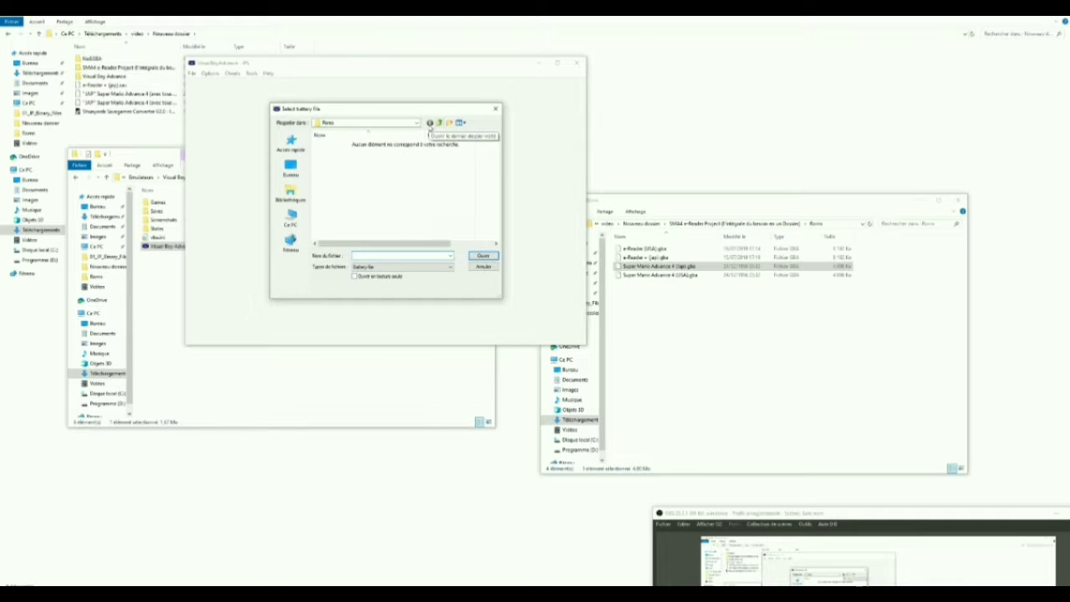
click(439, 124)
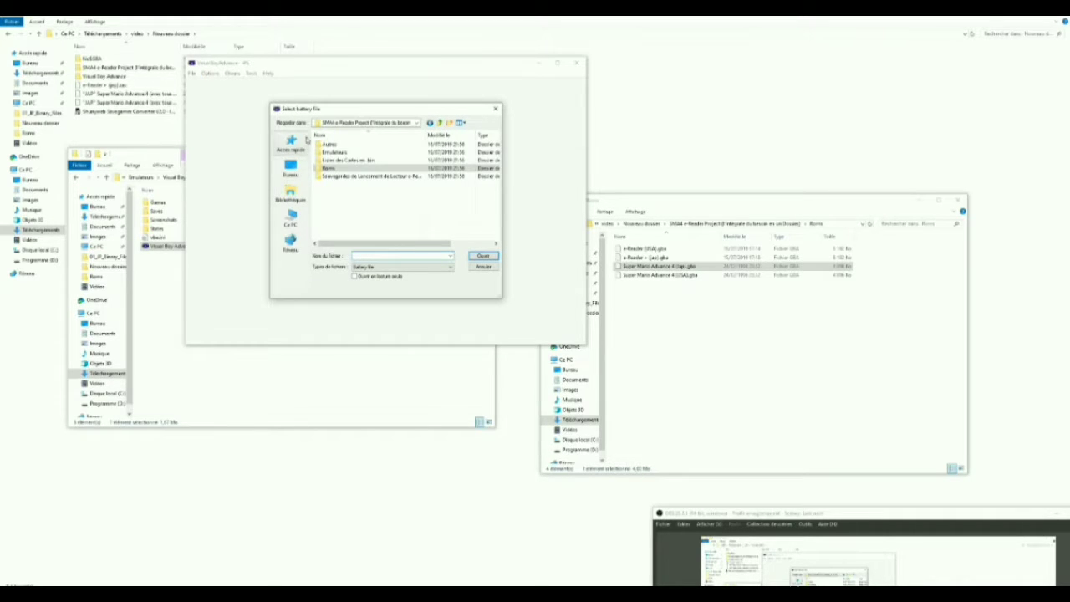
double_click(332, 152)
double_click(335, 145)
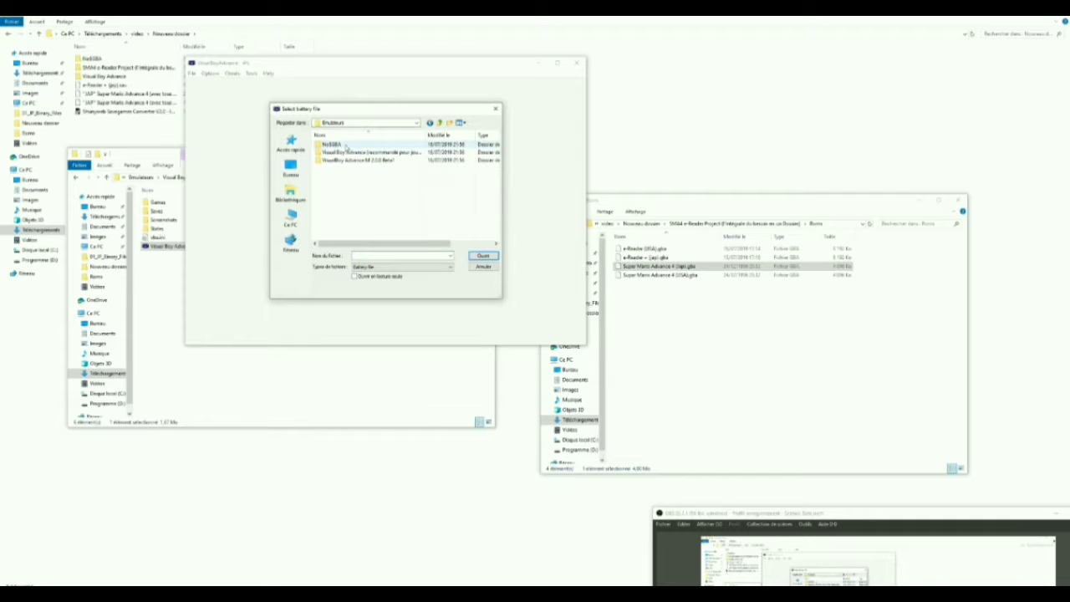
double_click(343, 146)
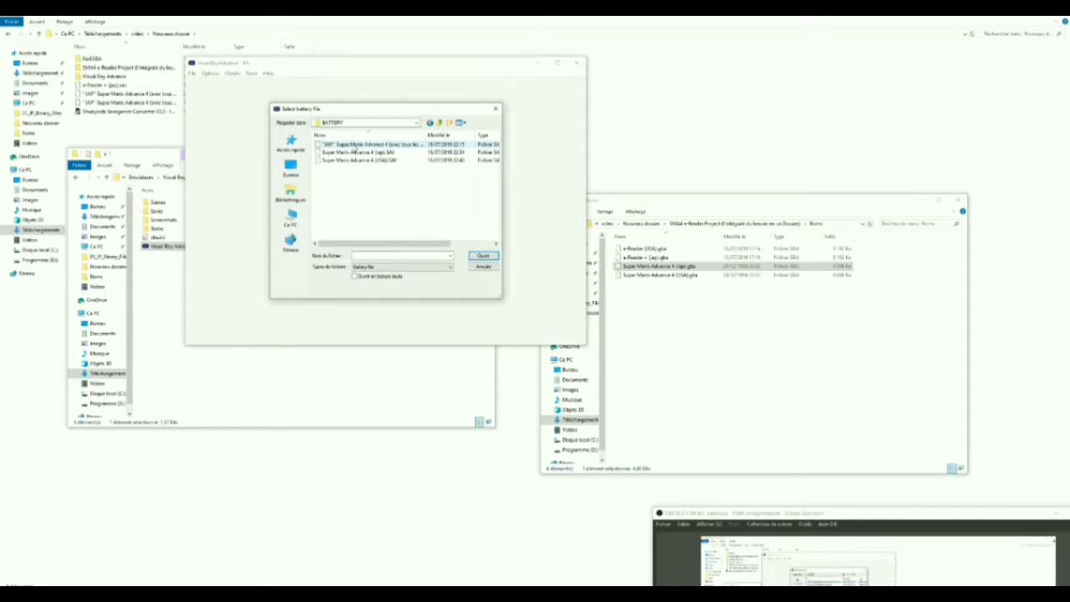
double_click(392, 161)
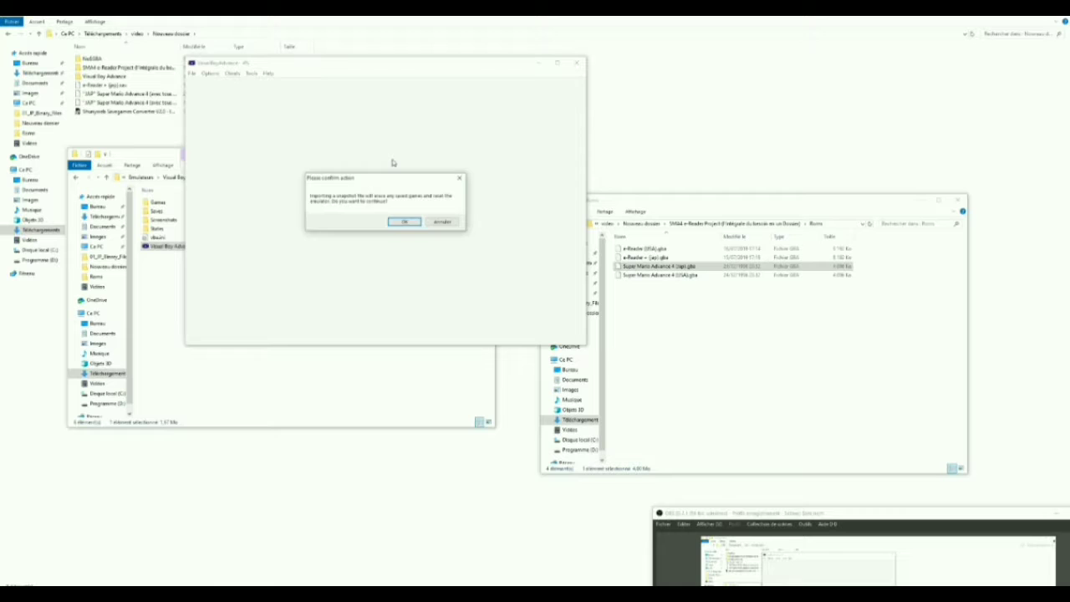
click(403, 223)
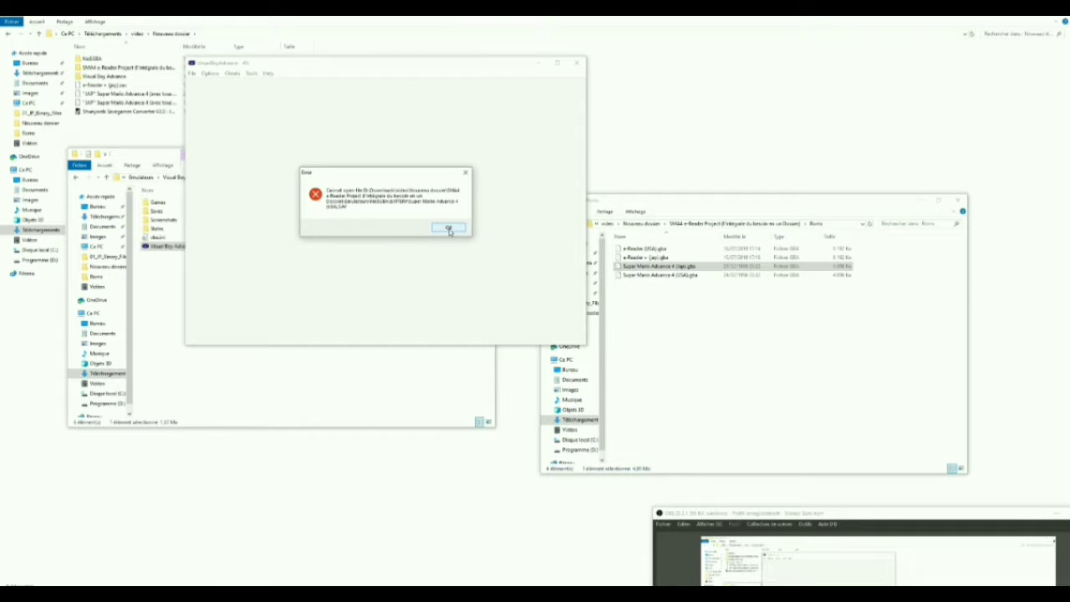
click(448, 228)
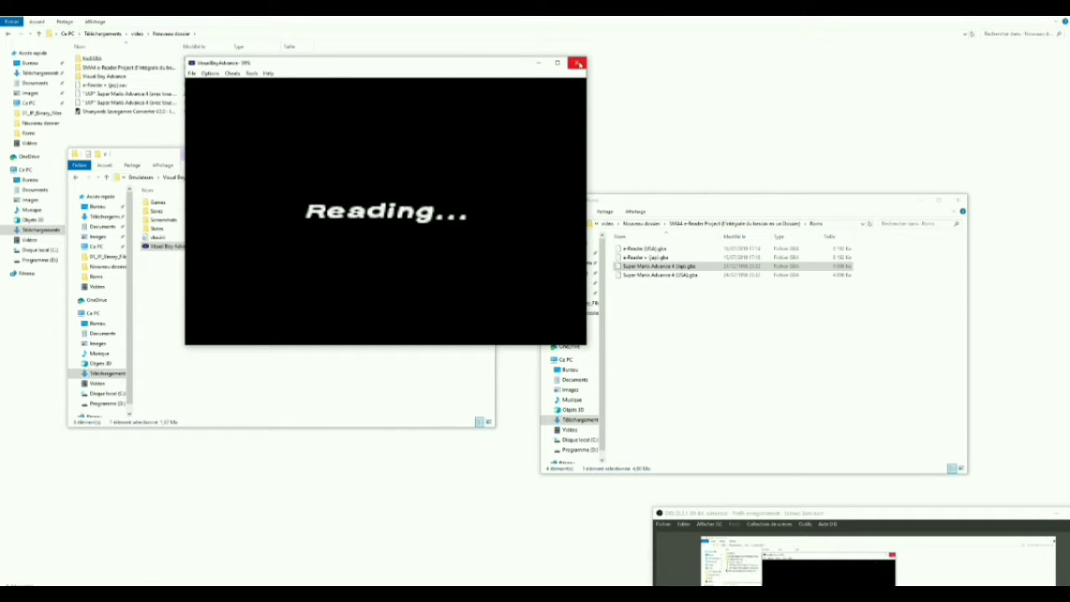
- In No$GBA's BATTERY folder under Emulateurs, rename Super Mario Advance 4 (USA).SAV with the lowercase extension .sav
click(312, 369)
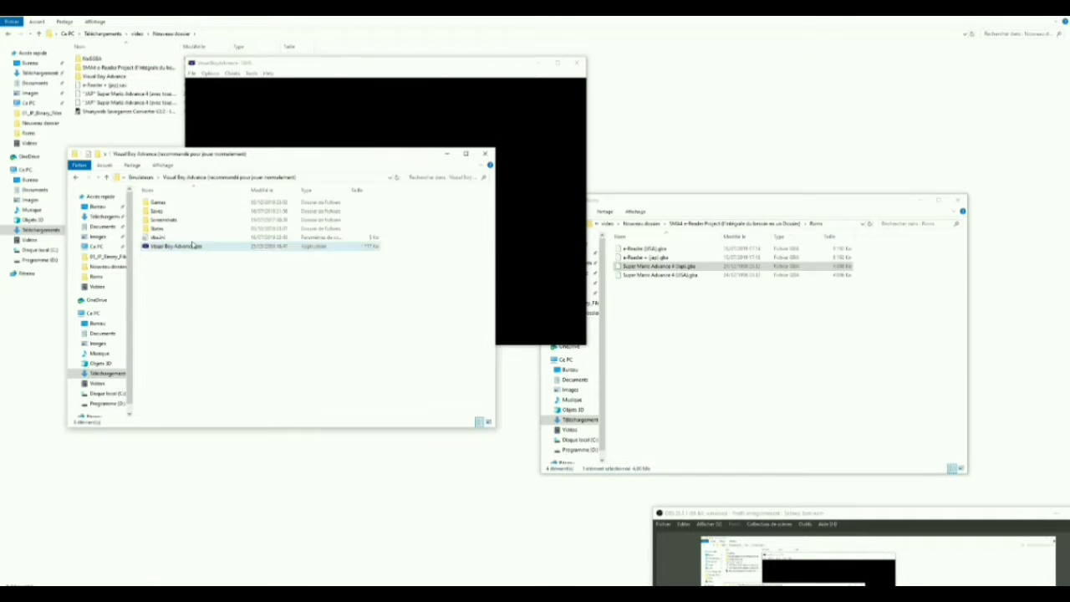
click(142, 177)
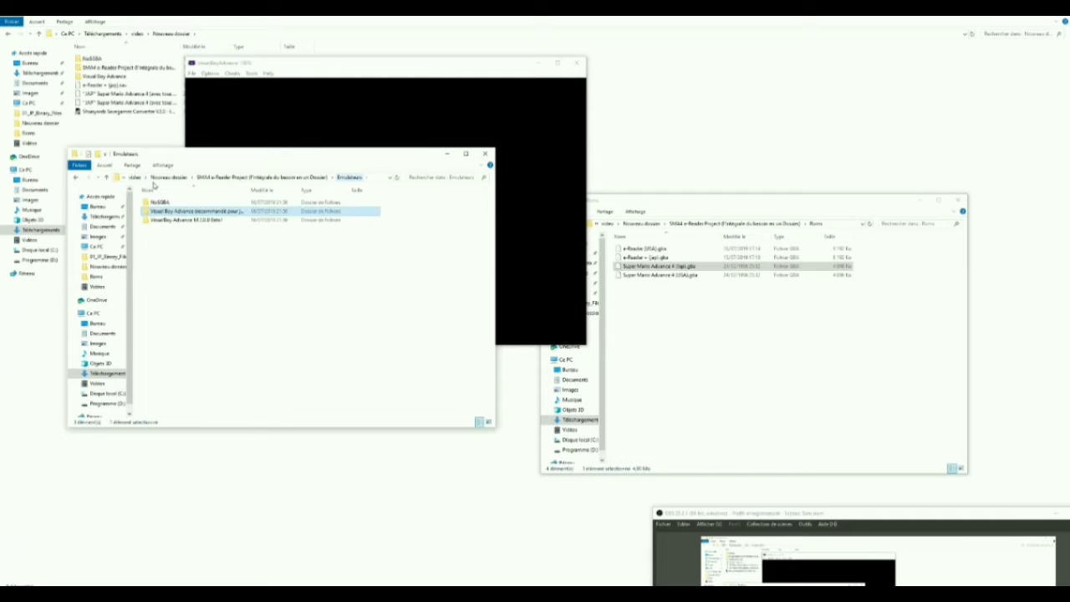
double_click(160, 202)
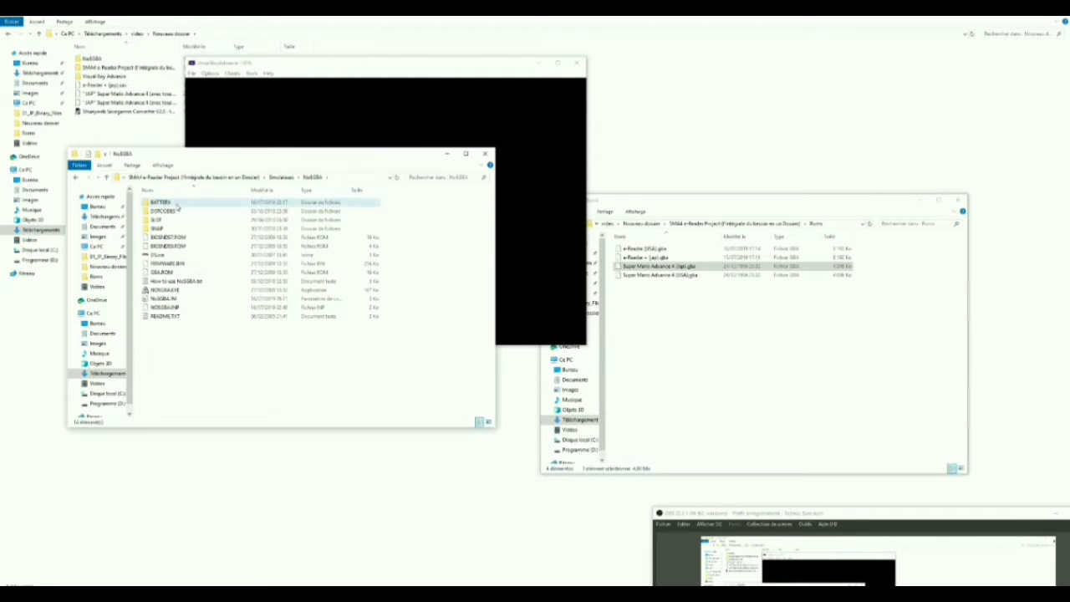
double_click(164, 204)
click(222, 238)
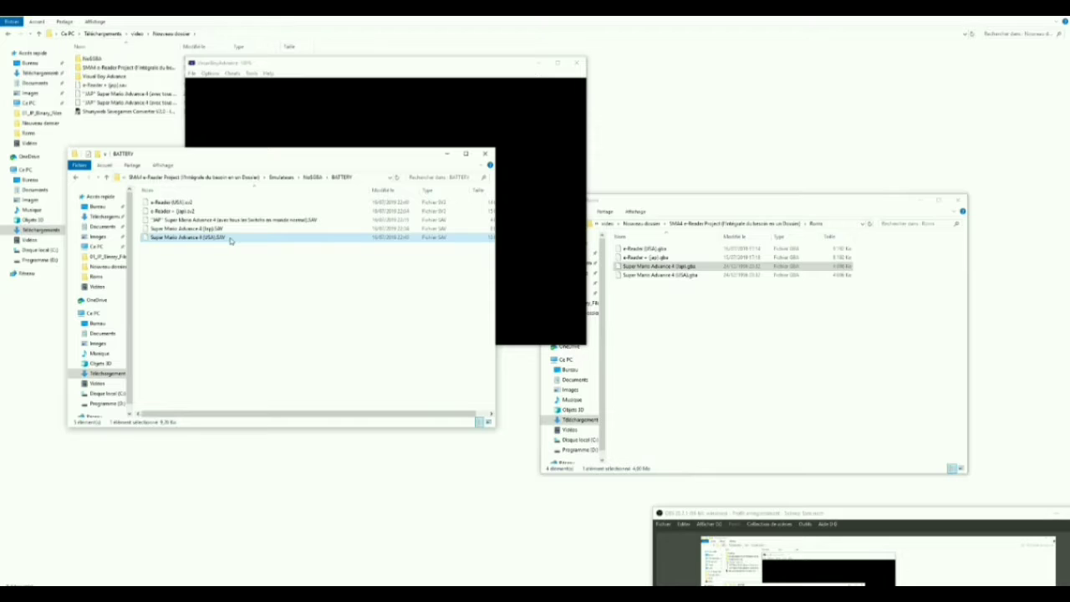
click(228, 238)
double_click(221, 238)
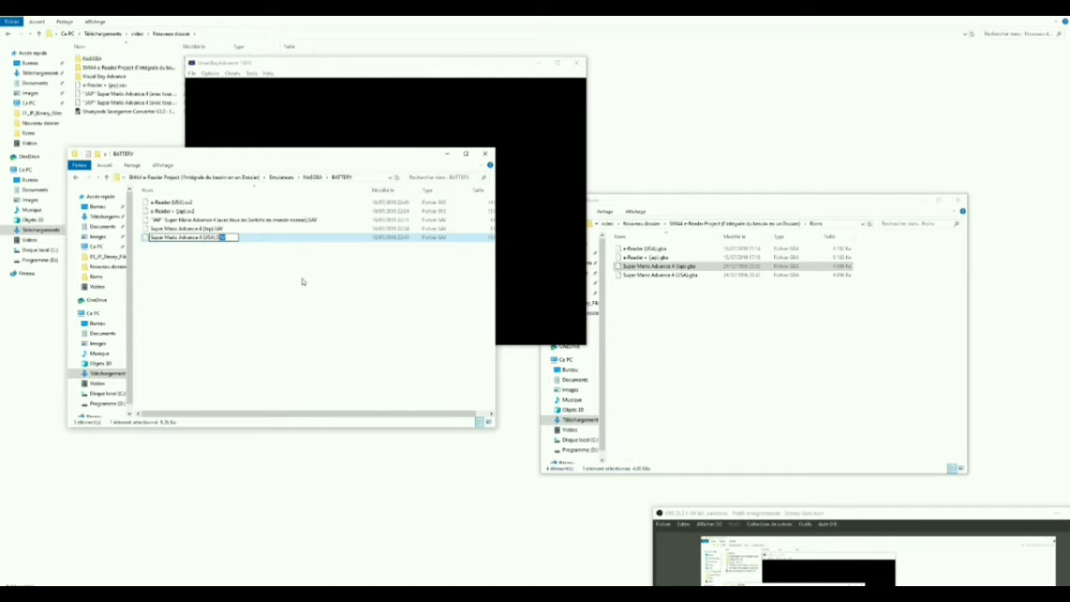
text(Sav)
key(Return)
- Try to import the renamed Super Mario Advance 4 (USA).sav battery file into Visual Boy Advance and close the emulator
click(337, 98)
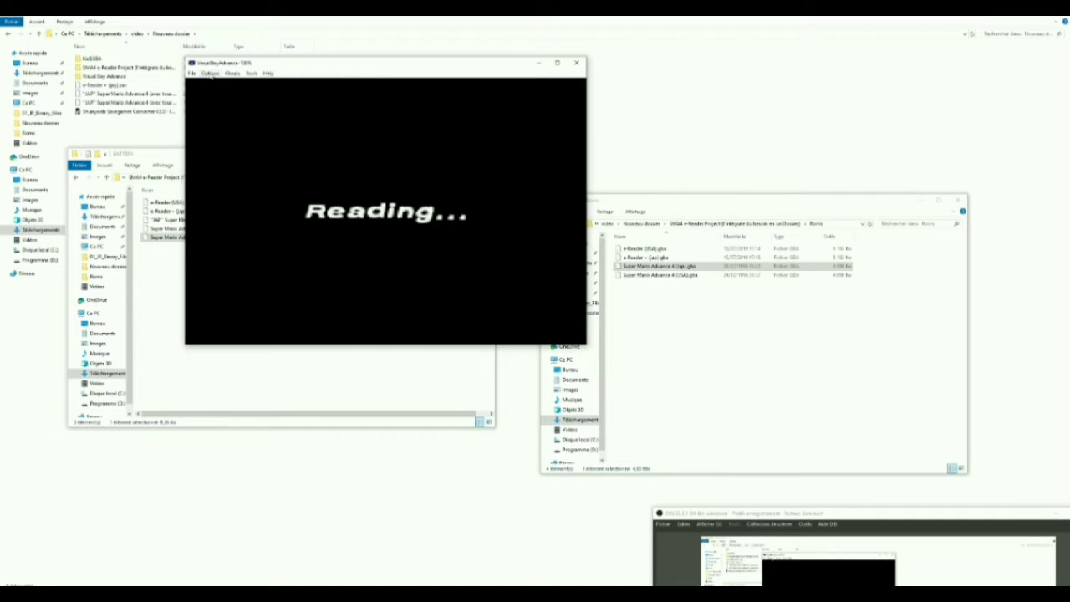
click(191, 73)
mouse_move(224, 178)
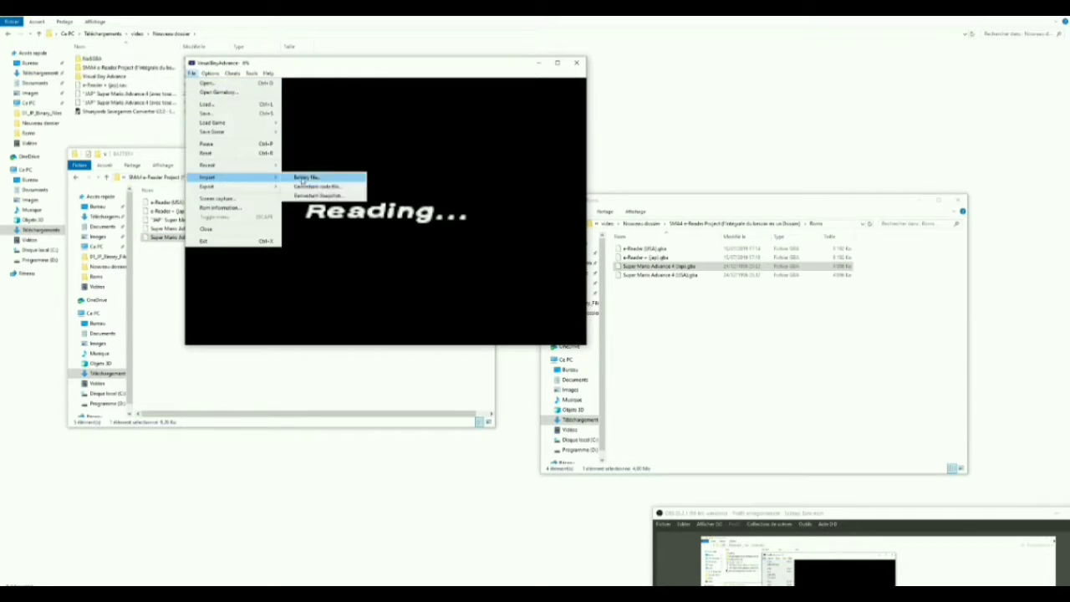
click(303, 178)
click(386, 162)
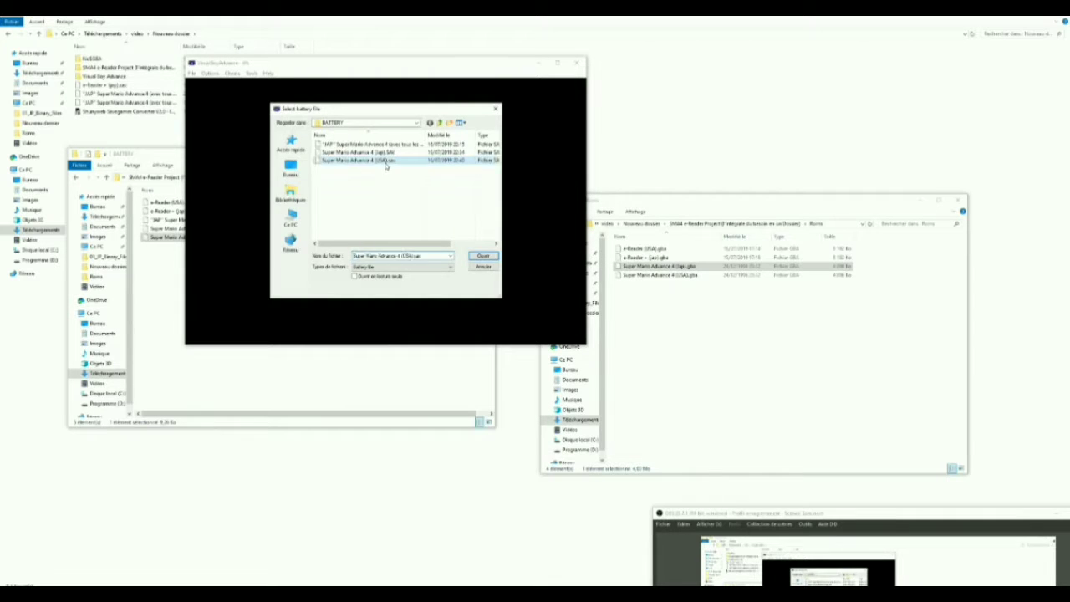
double_click(385, 164)
click(405, 222)
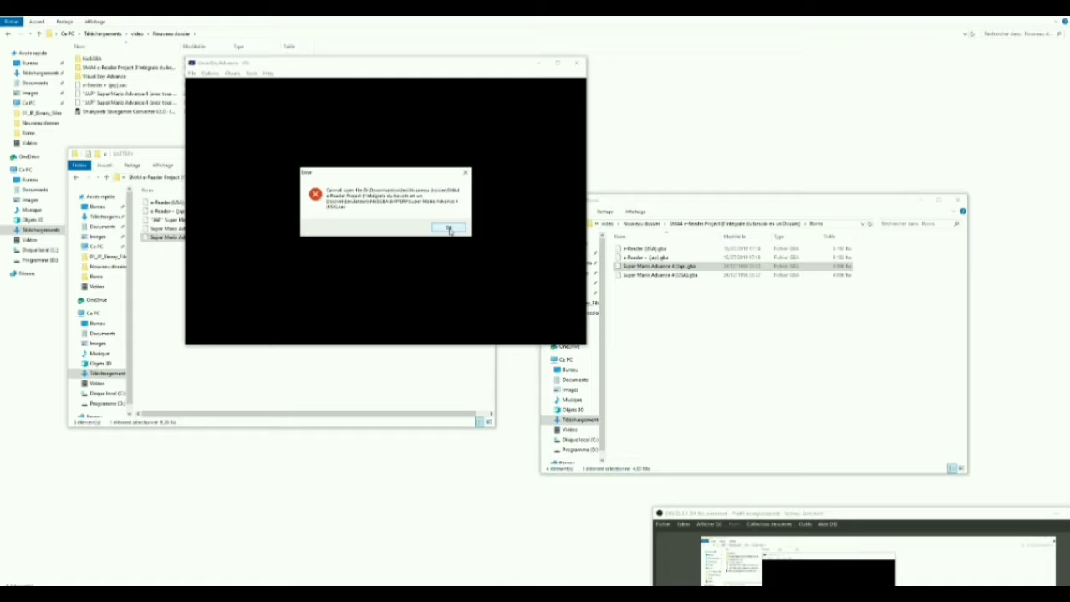
click(449, 229)
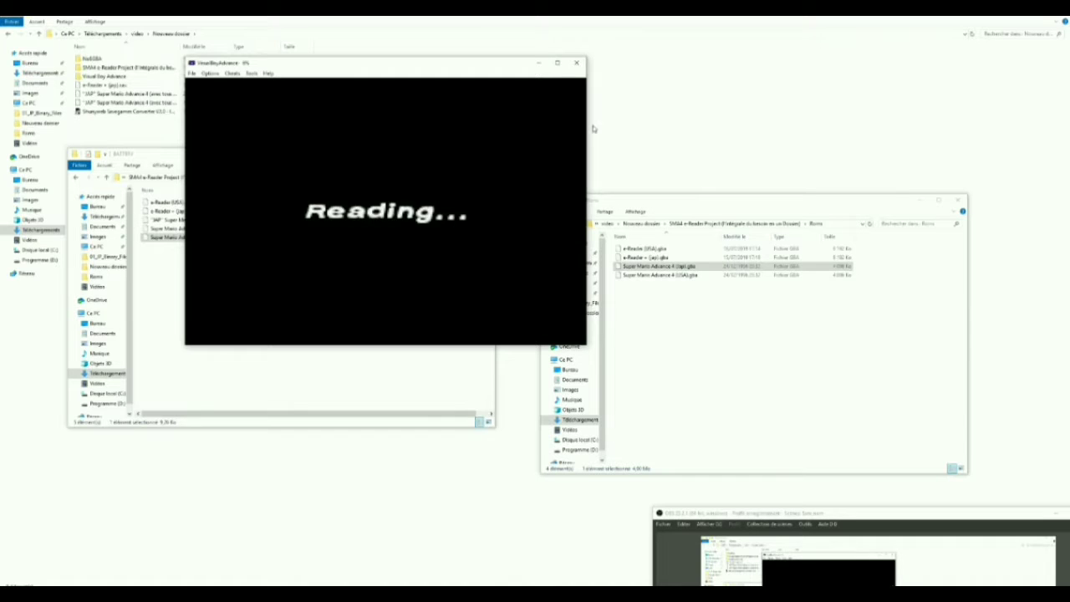
click(576, 62)
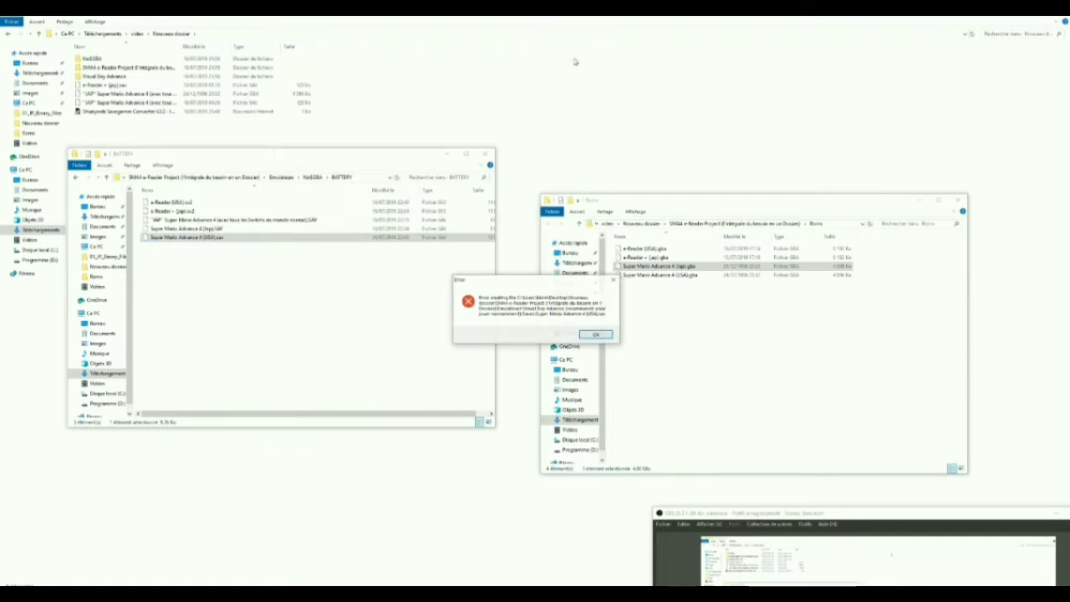
click(592, 335)
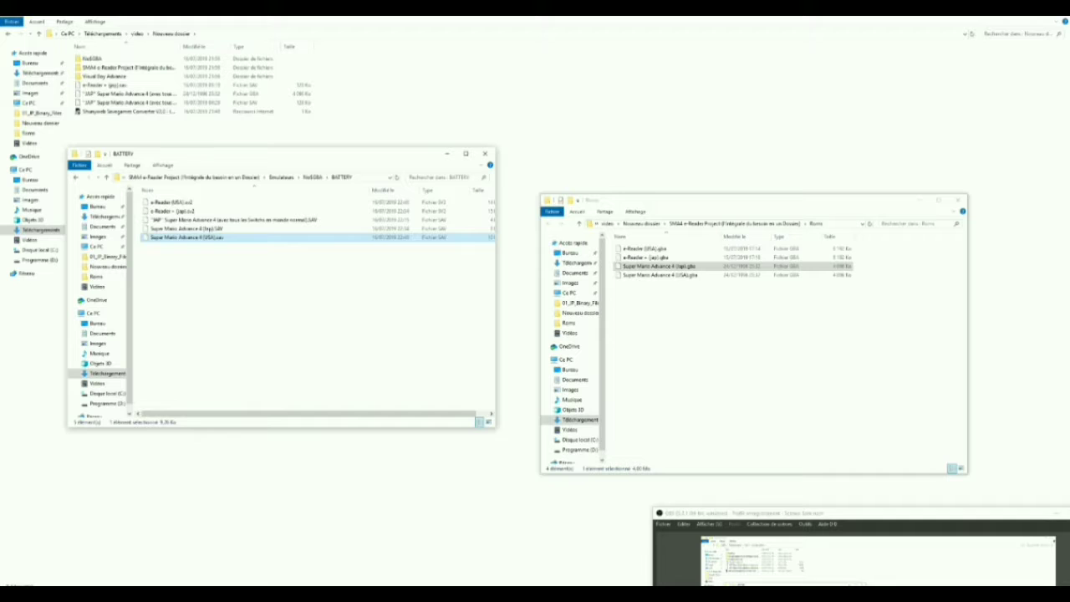
- Switch to the Shunyweb Savegames Converter in Firefox and browse for the savegame in the No$GBA BATTERY folder directly under Nouveau dossier
mouse_move(215, 593)
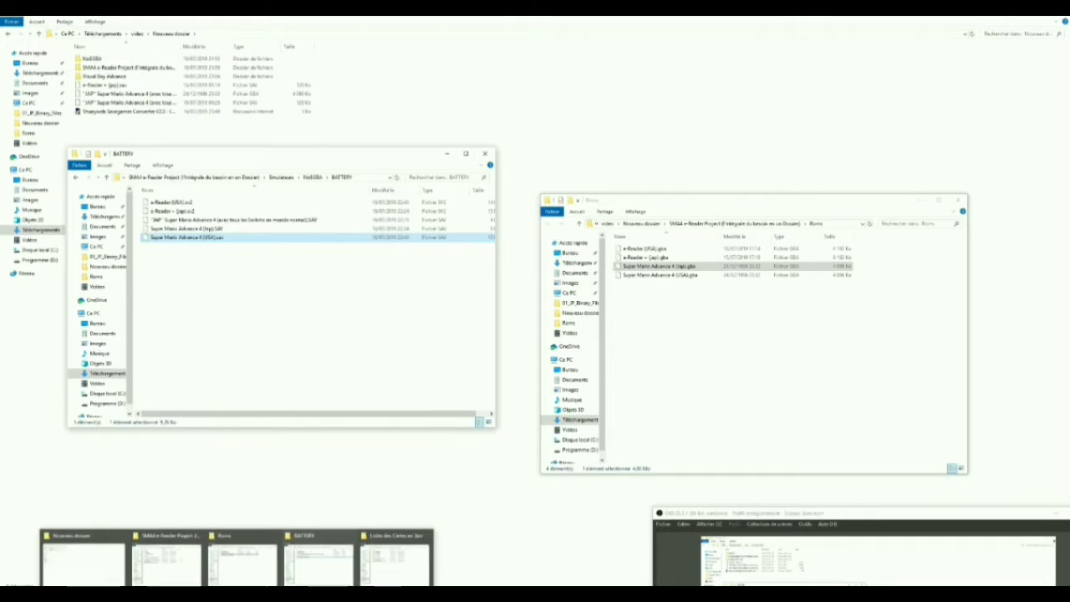
click(199, 567)
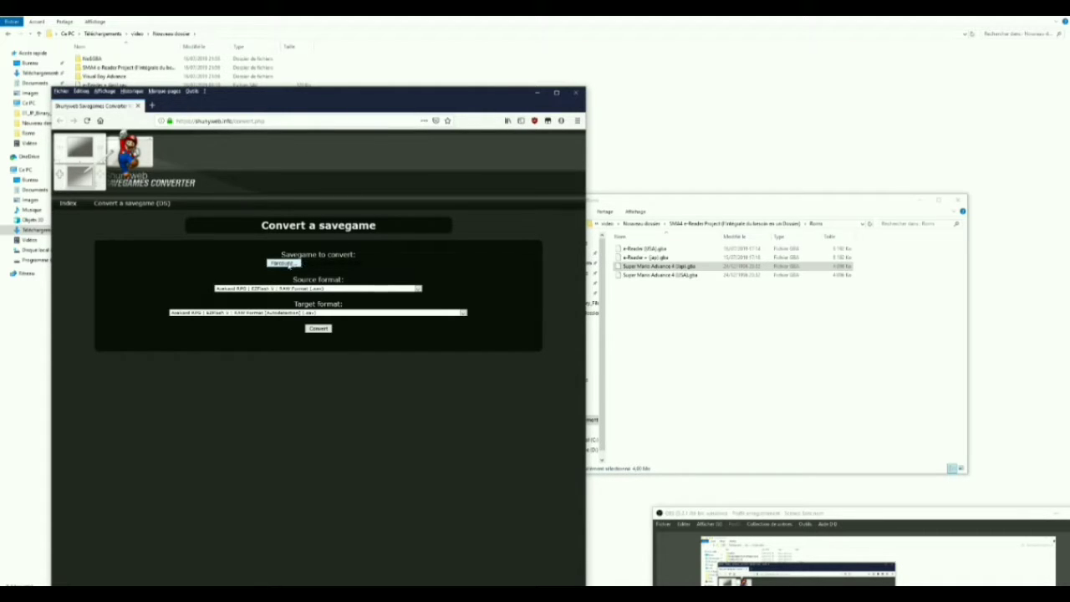
click(288, 264)
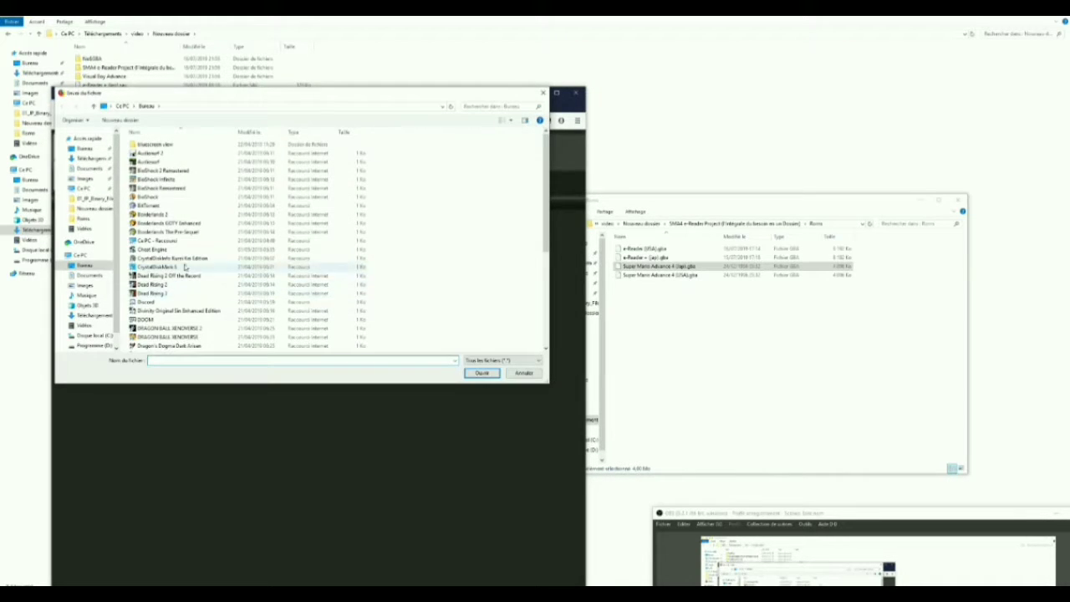
click(94, 315)
double_click(288, 230)
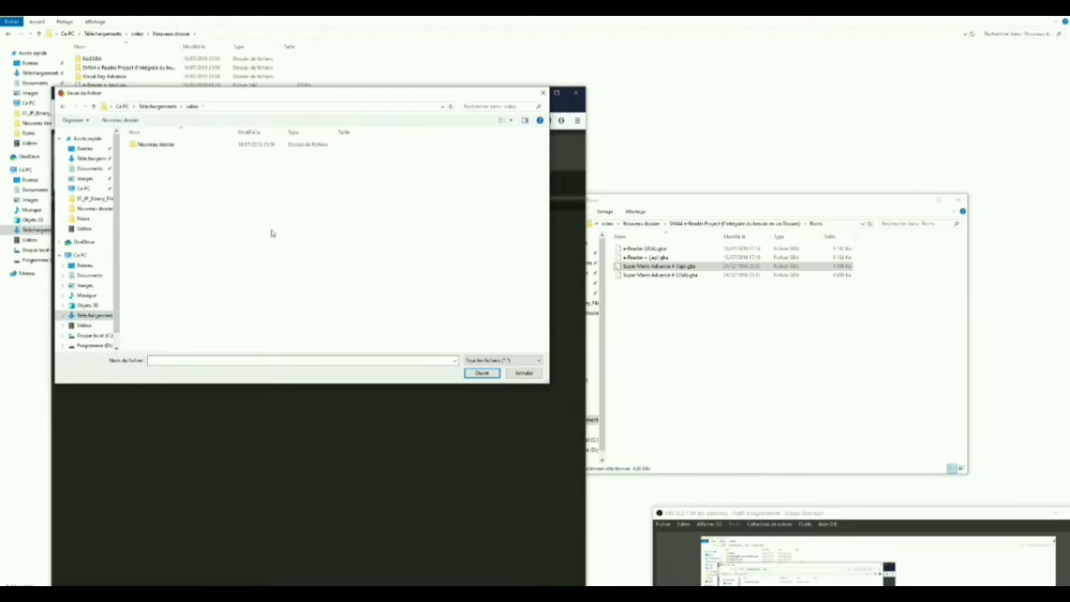
double_click(164, 148)
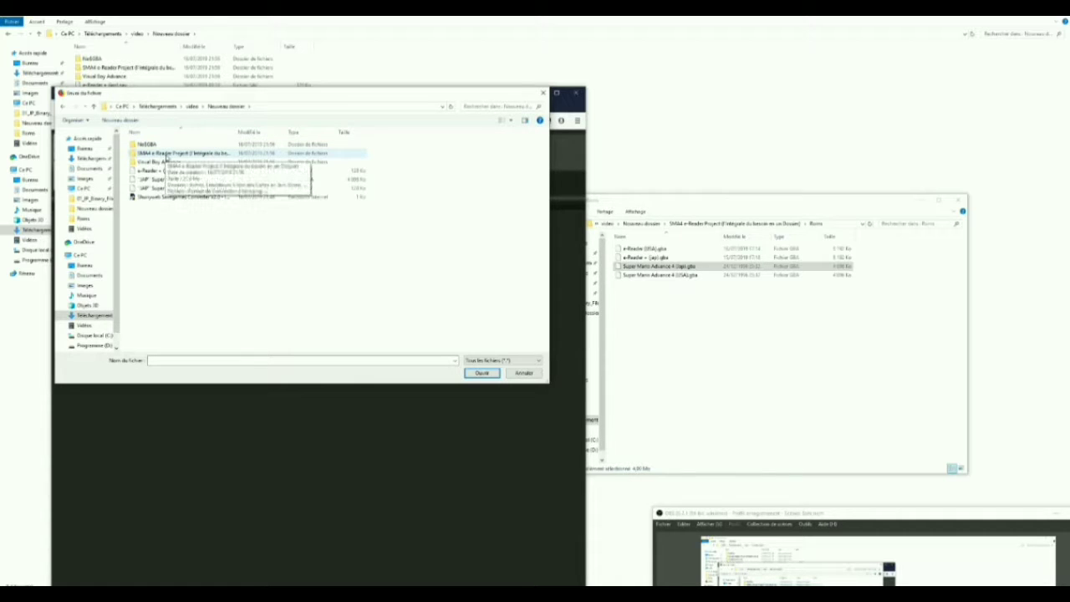
double_click(165, 145)
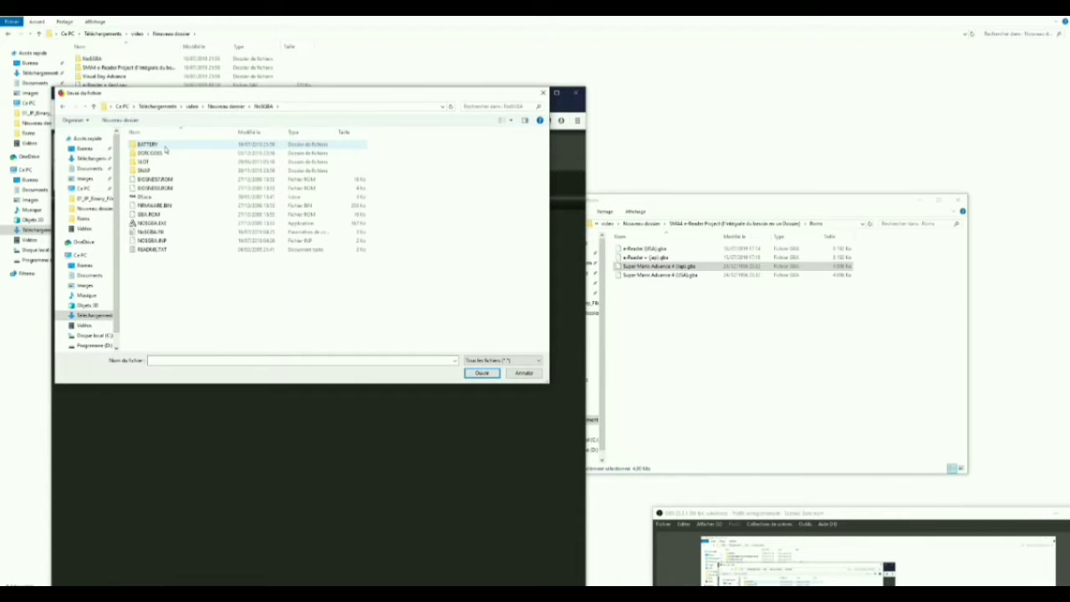
double_click(155, 145)
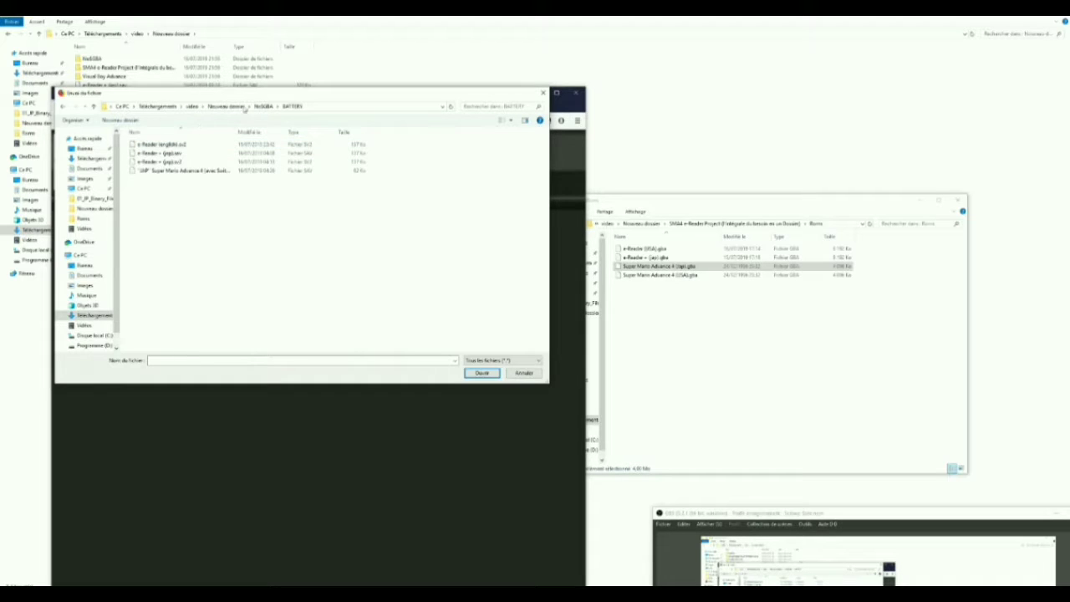
- Choose Super Mario Advance 4 (Jap).SAV from No$GBA's BATTERY folder under SMA4 e-Reader Project's Emulateurs as the savegame to convert
click(226, 106)
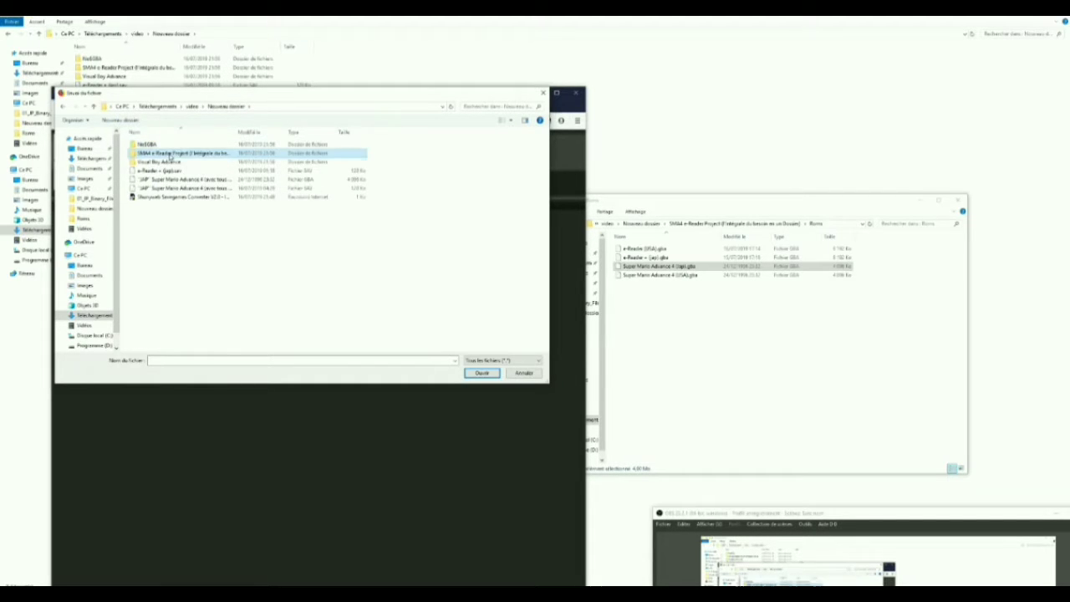
double_click(167, 153)
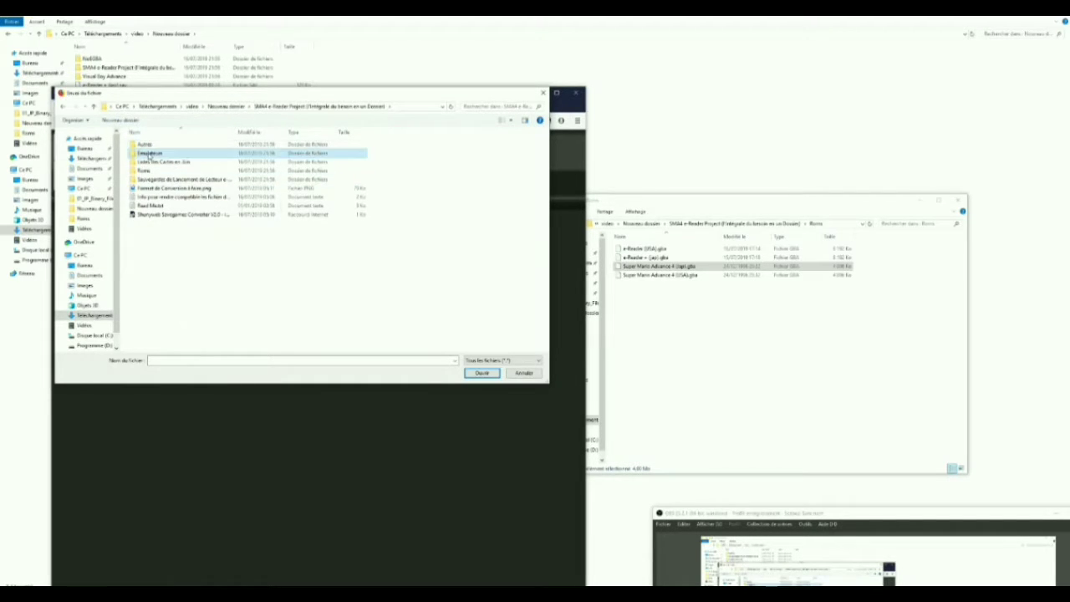
double_click(156, 154)
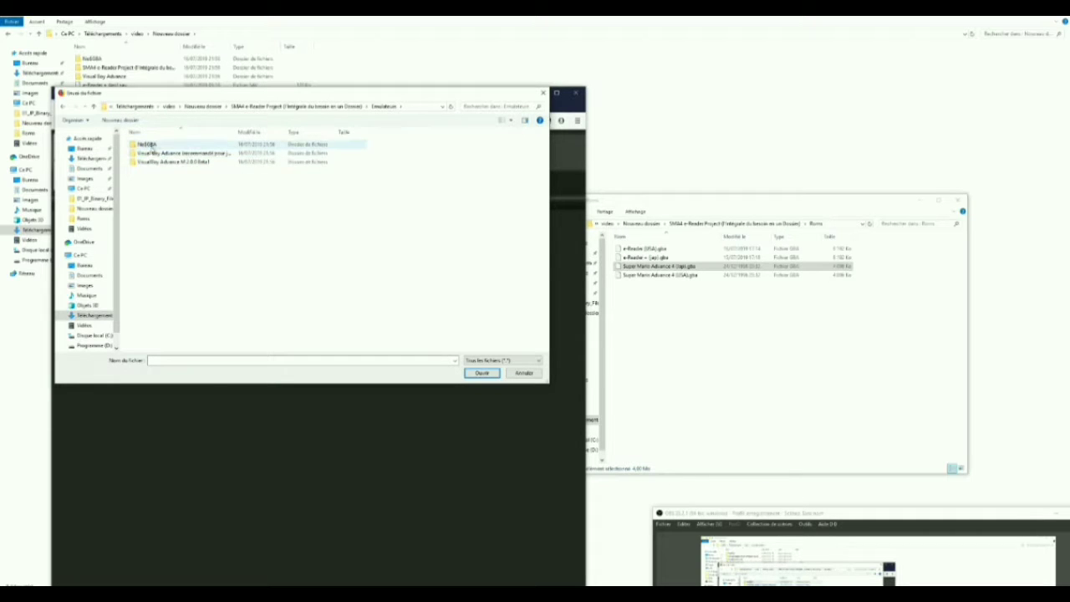
double_click(146, 144)
double_click(153, 146)
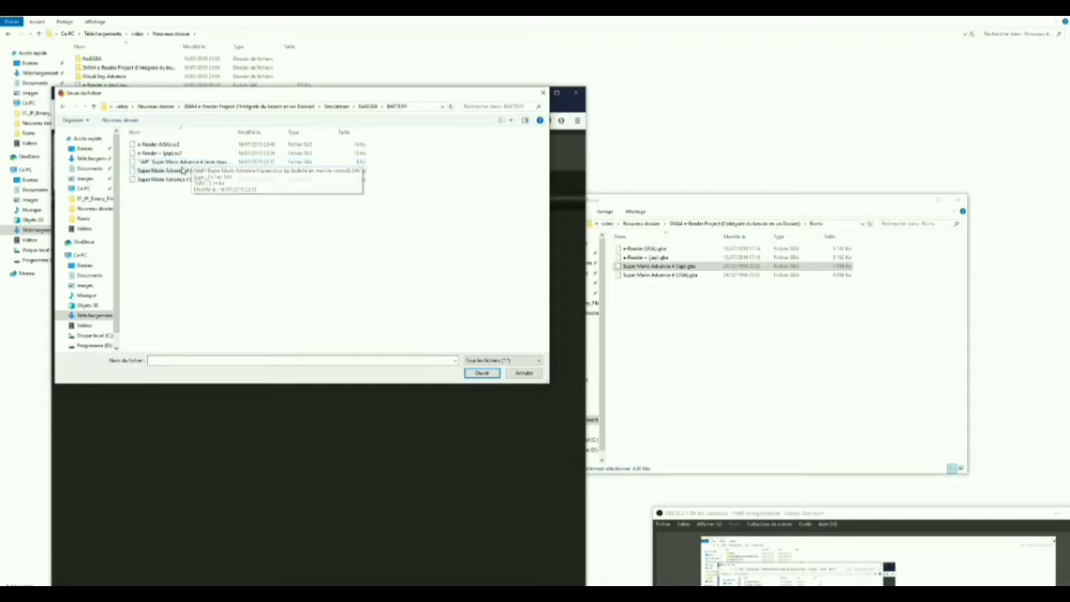
double_click(182, 170)
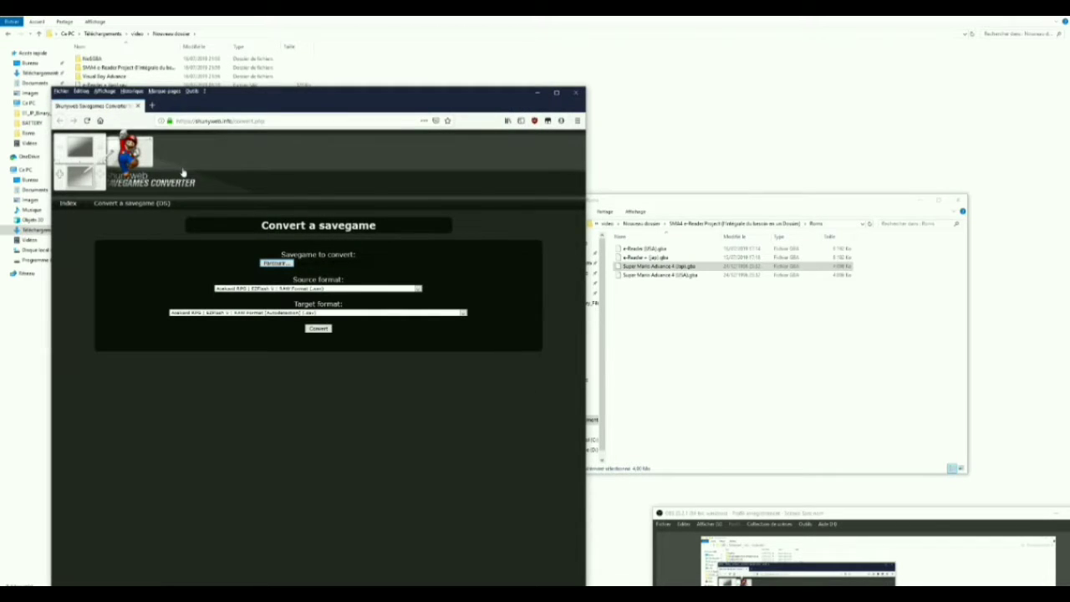
- Convert the savegame from No$GBA (.sav) to the DSLinker | N-Card | Ninjapass (.sav) format and download the converted file
click(255, 311)
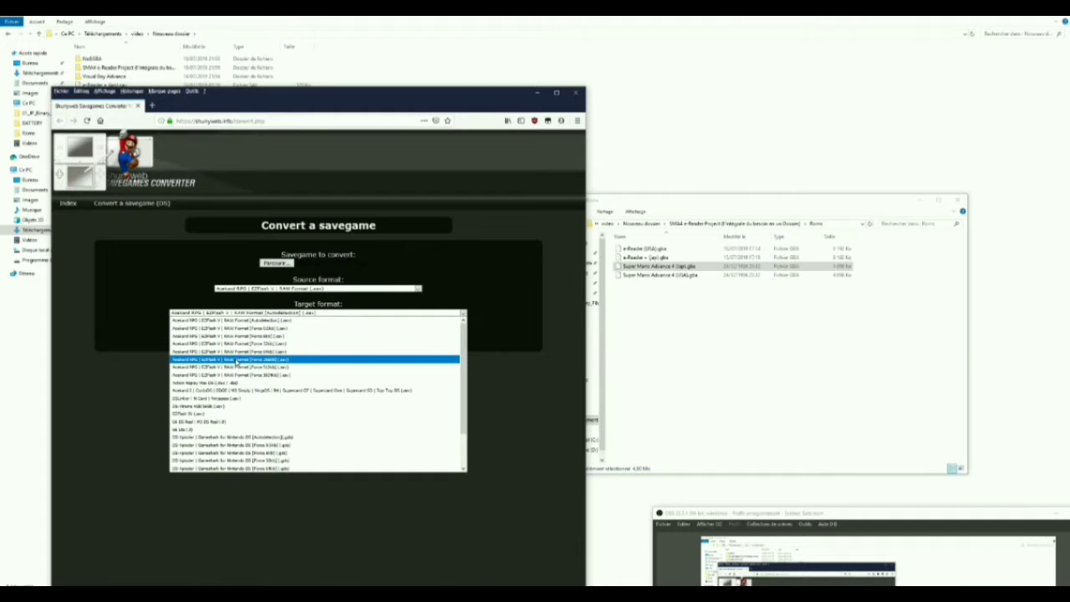
click(302, 288)
click(240, 375)
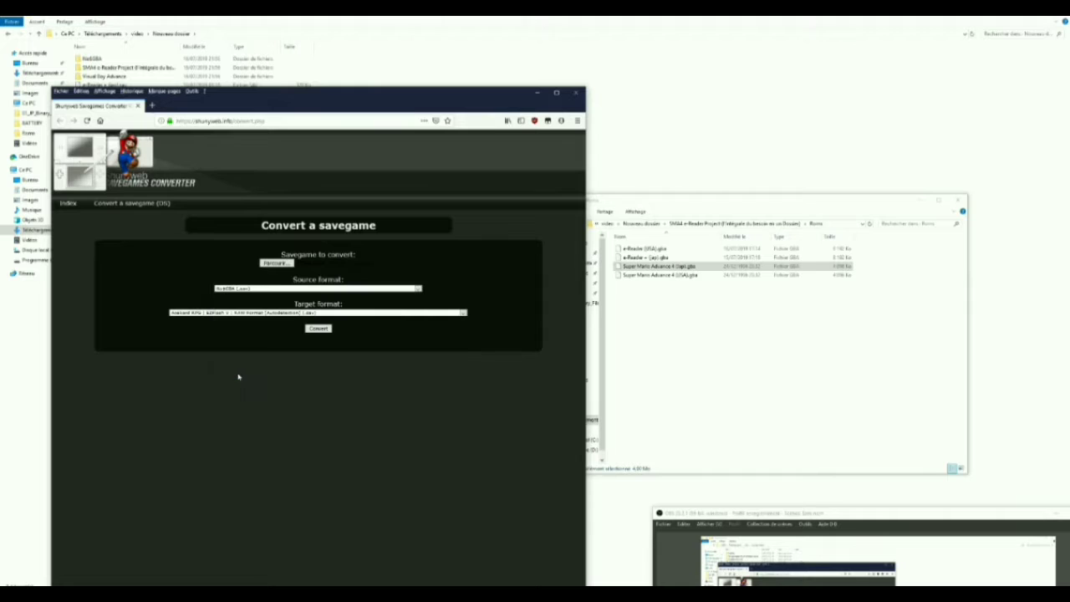
click(261, 313)
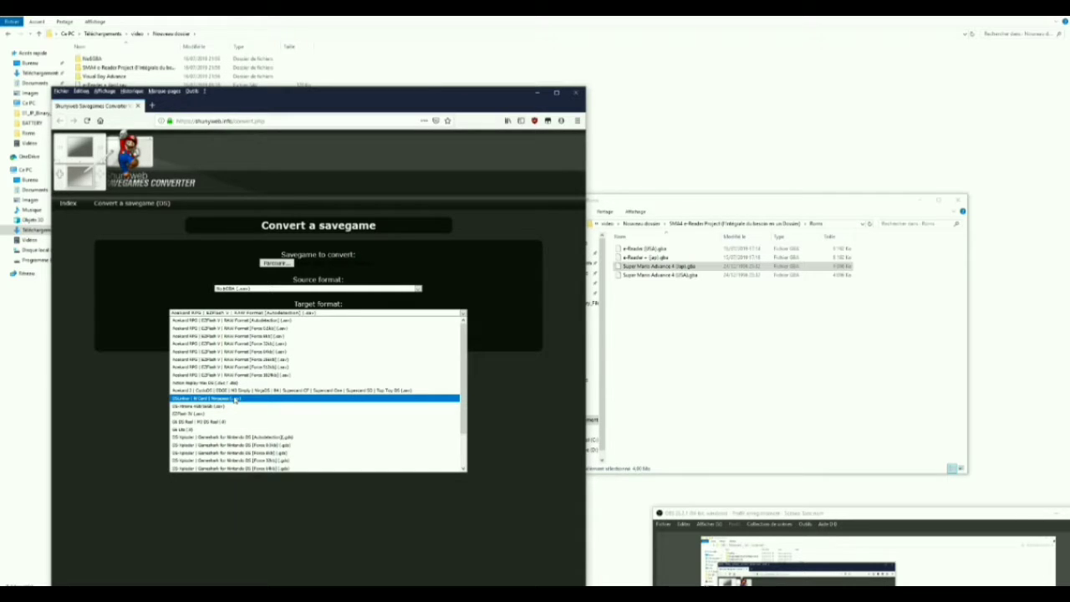
click(235, 399)
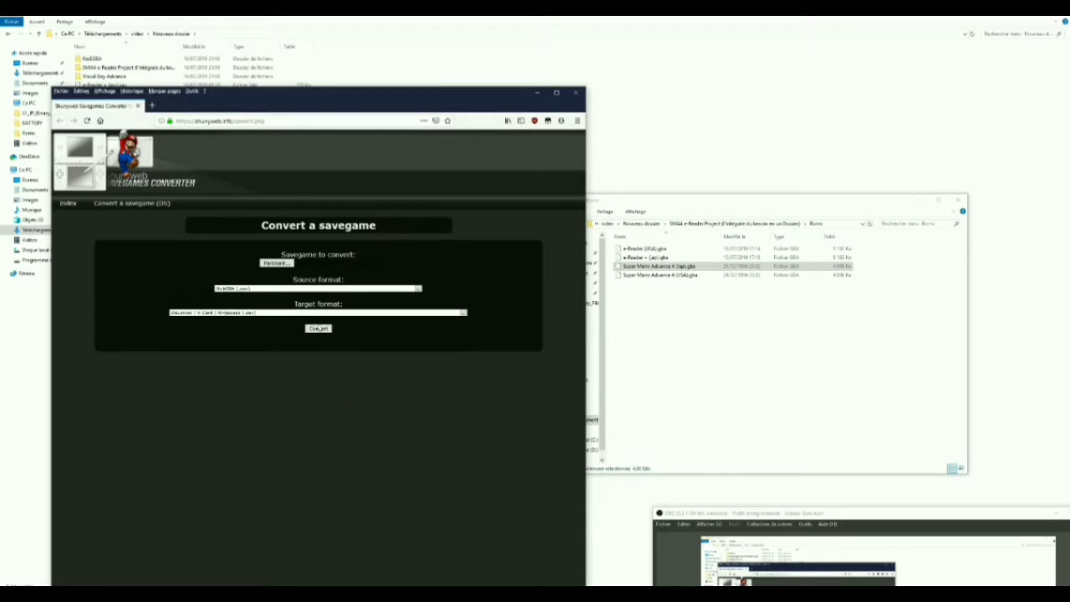
click(319, 329)
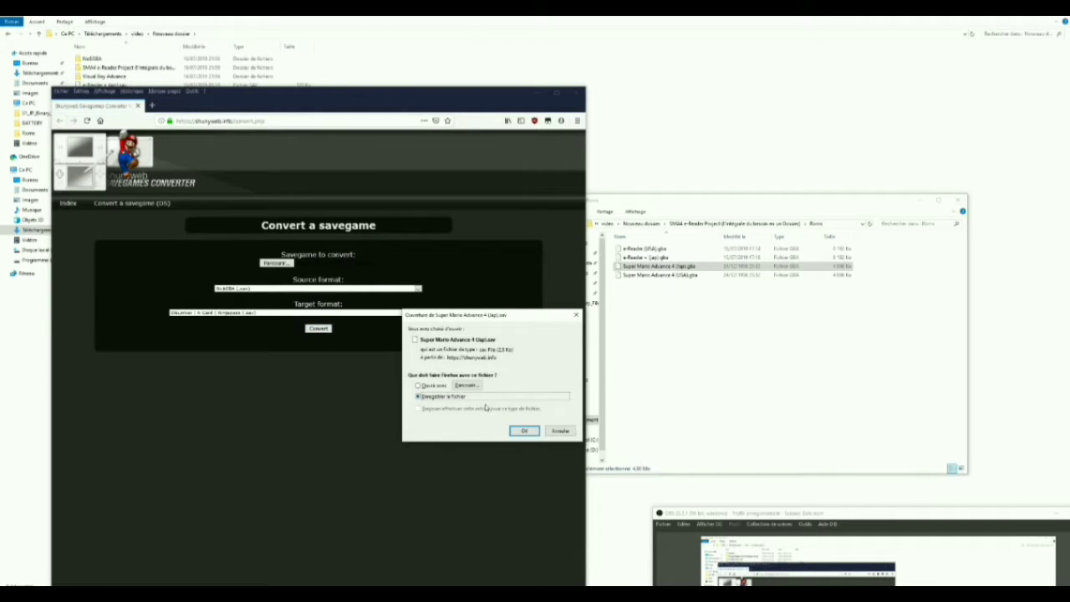
click(518, 432)
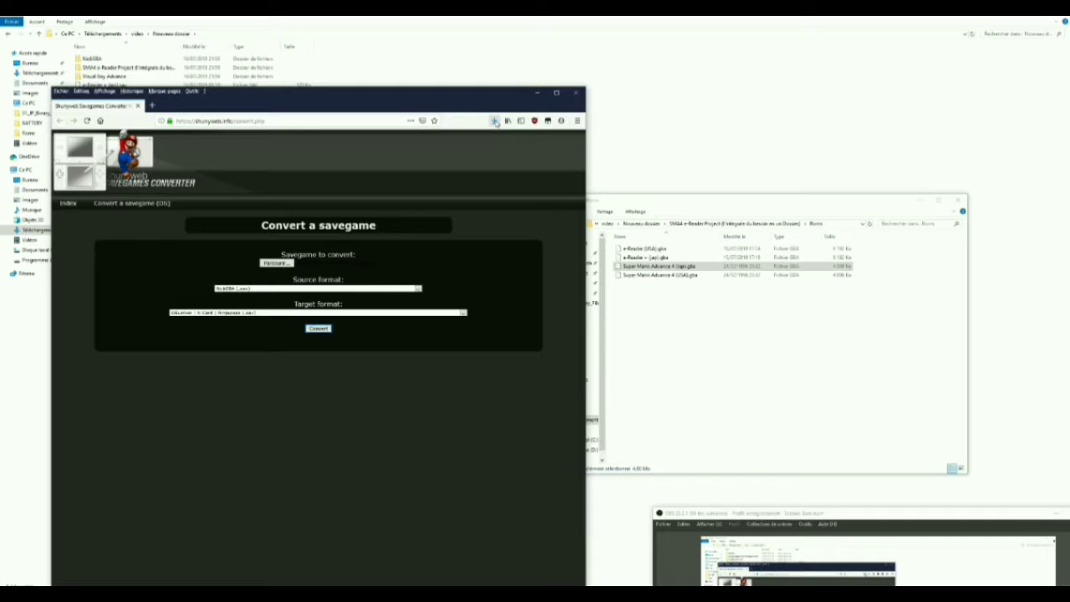
click(495, 121)
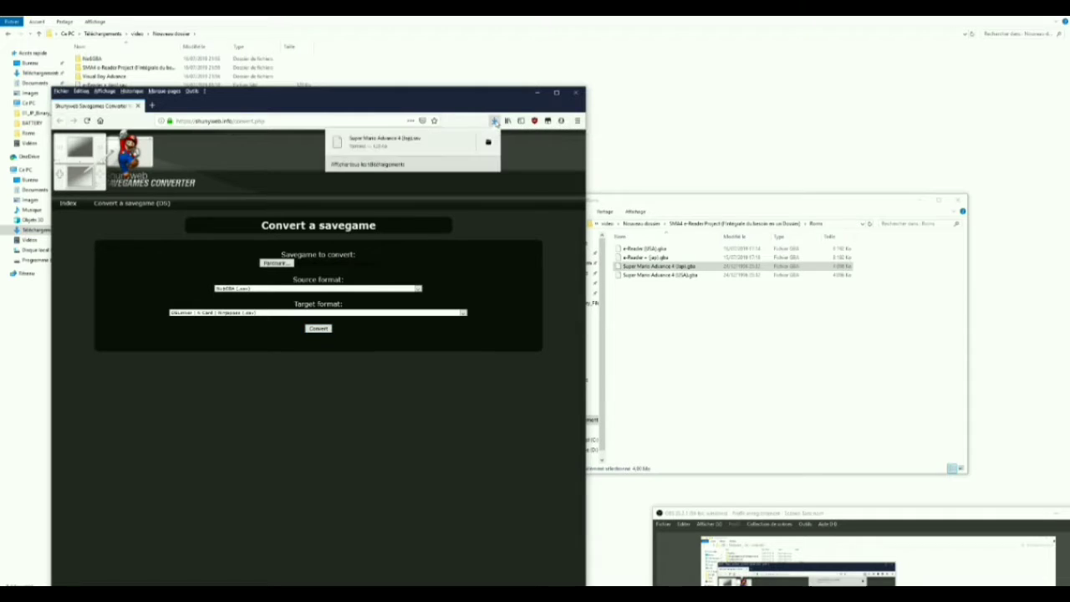
- Launch Visual Boy Advance.exe from the "recommandé pour jouer normalement" folder under SMA4 e-Reader Project's Emulateurs
click(726, 354)
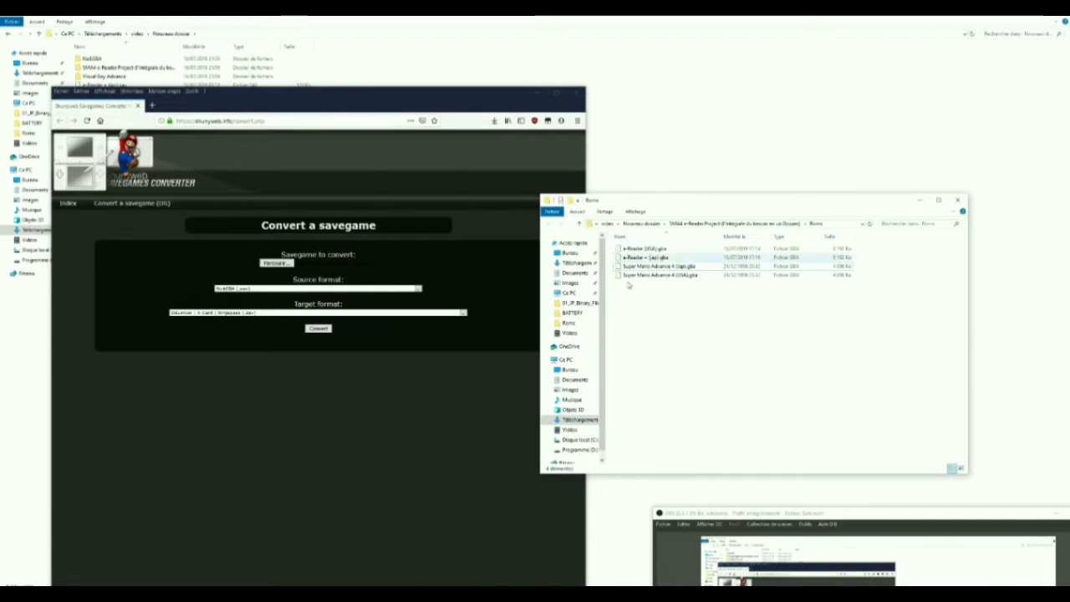
mouse_move(236, 593)
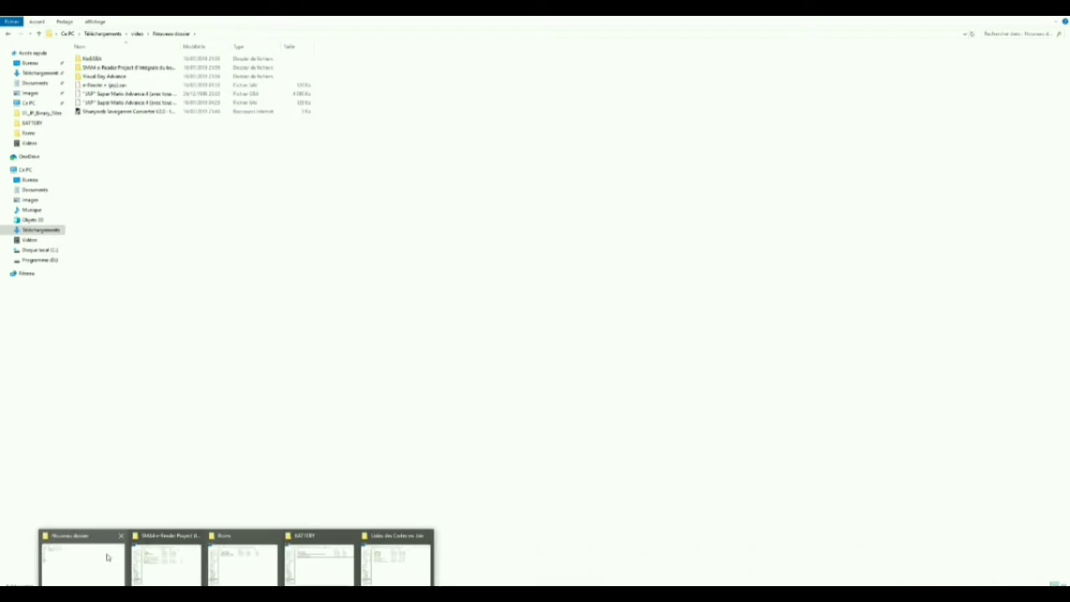
mouse_move(174, 555)
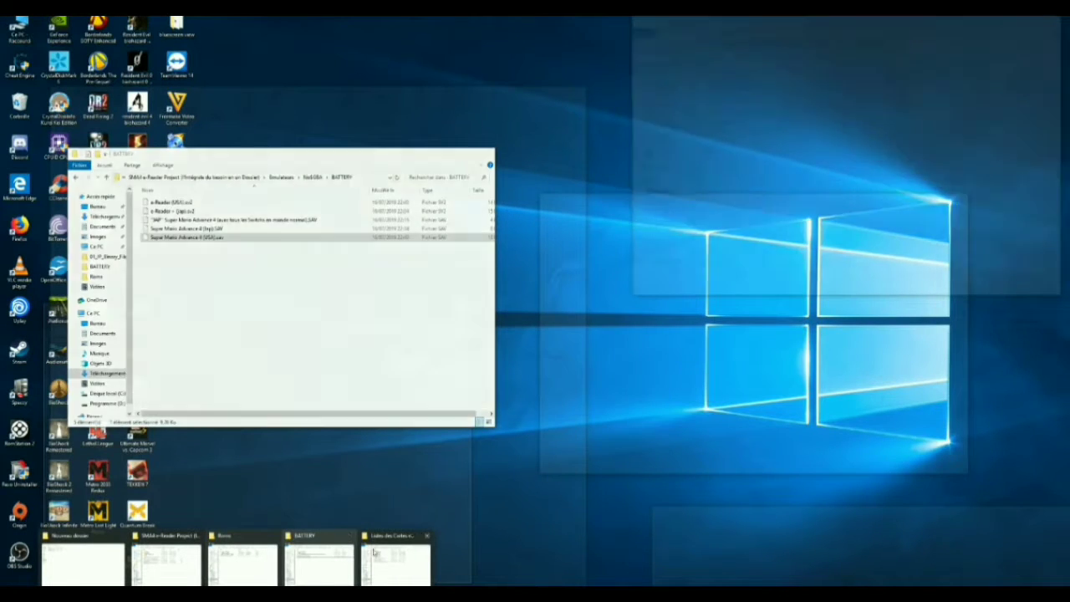
mouse_move(432, 550)
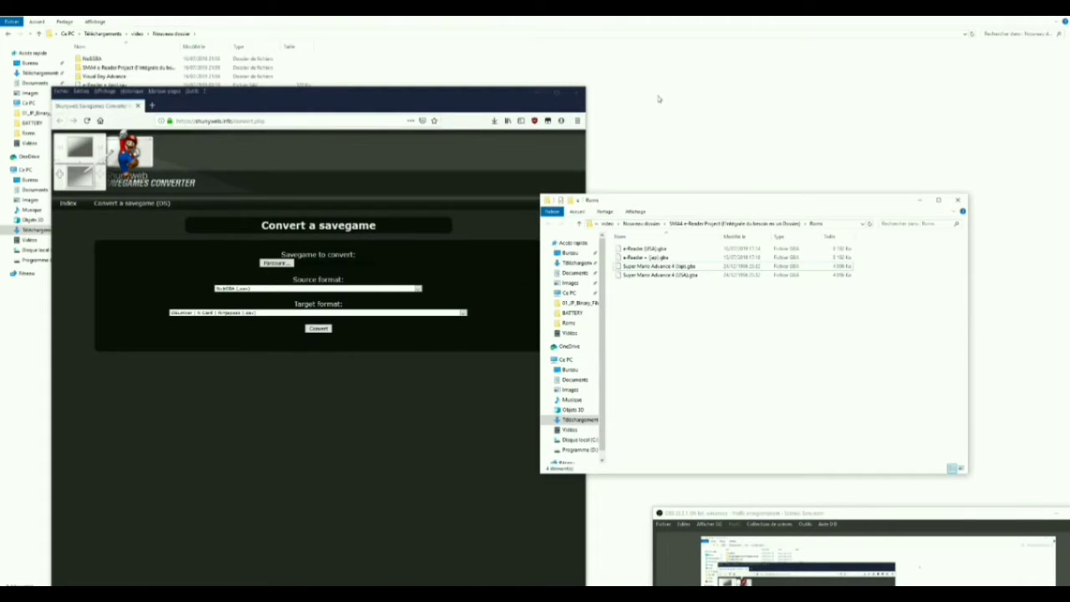
click(662, 106)
double_click(126, 77)
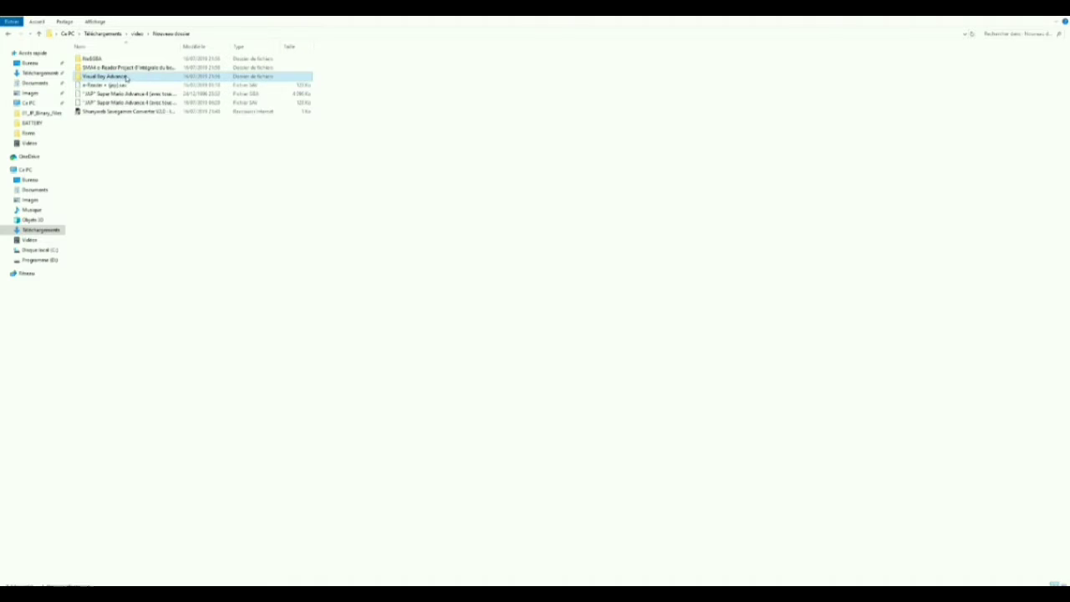
click(11, 35)
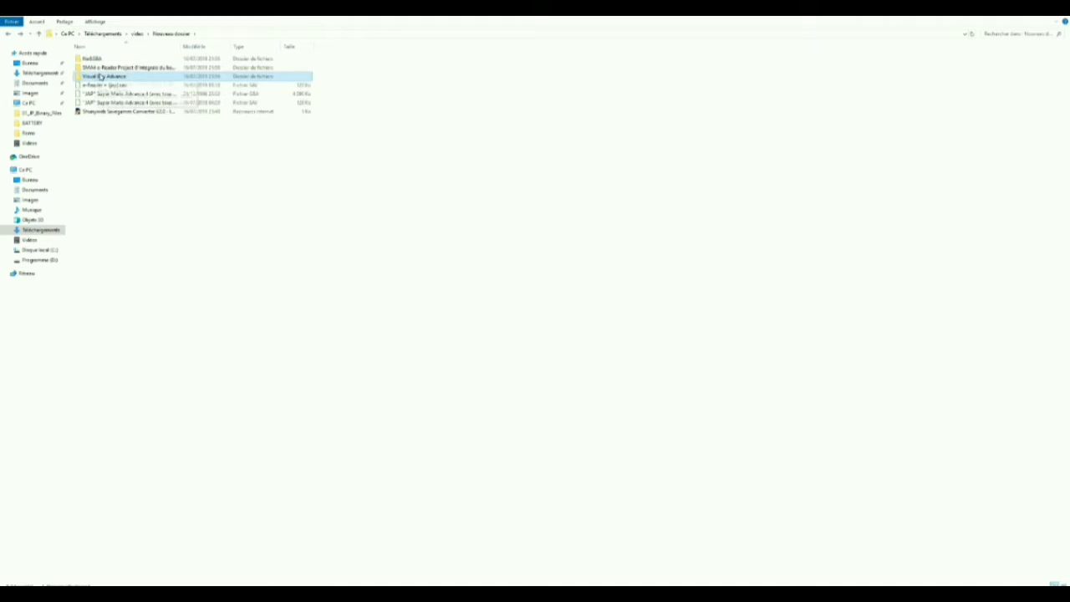
double_click(99, 68)
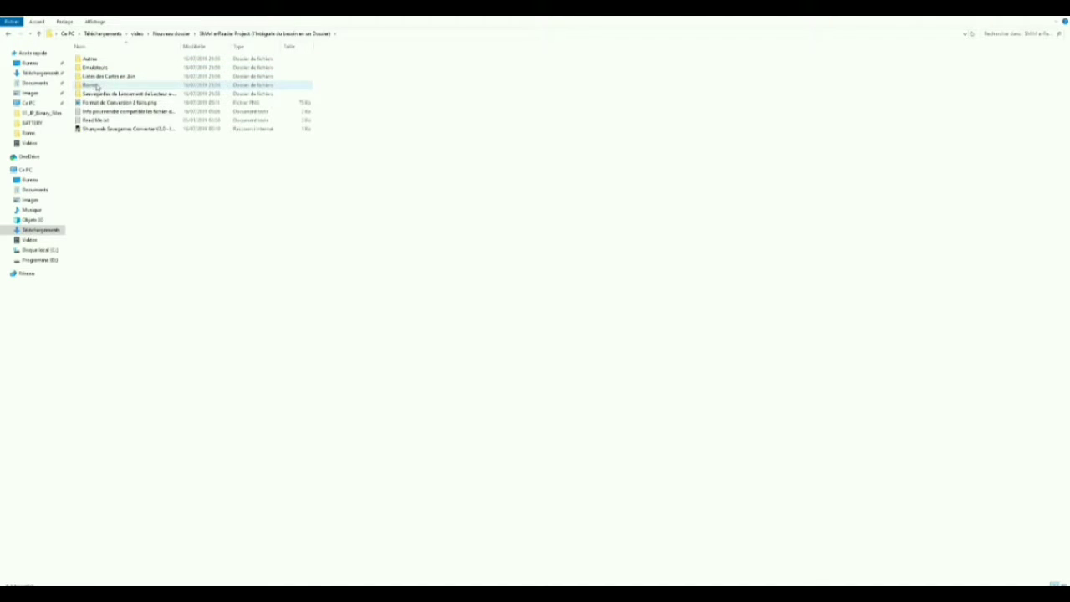
double_click(96, 68)
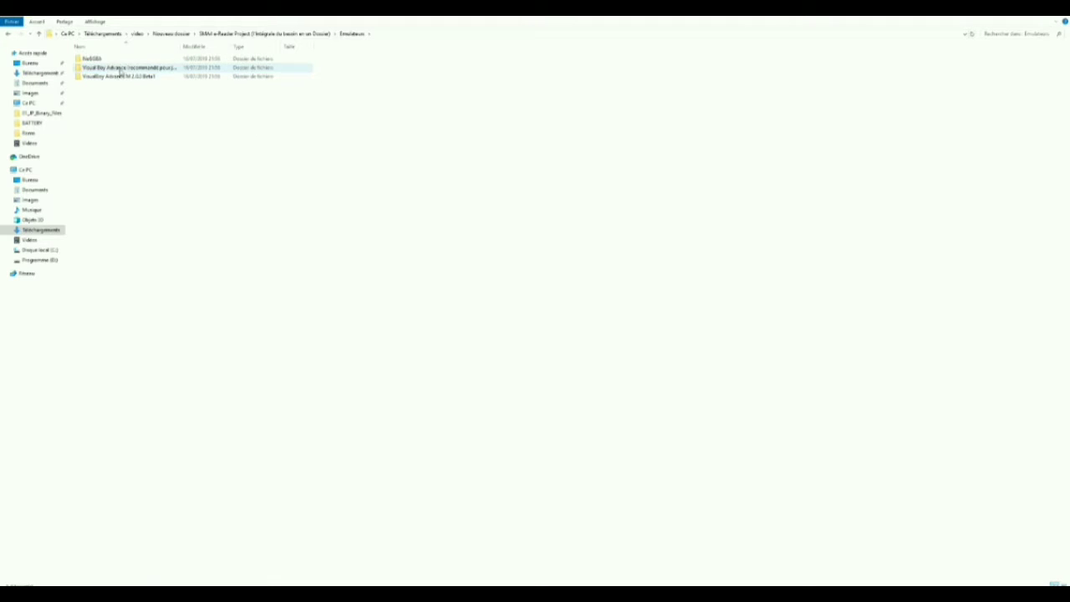
double_click(122, 69)
double_click(110, 104)
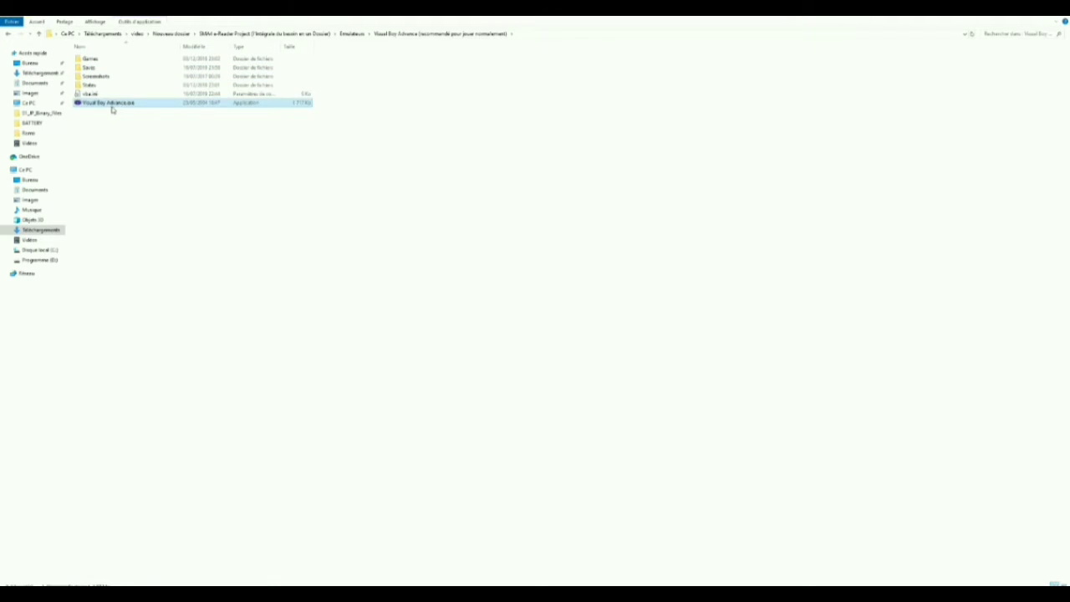
- Load the Super Mario Advance 4 (USA).gba ROM from the Roms folder
click(191, 74)
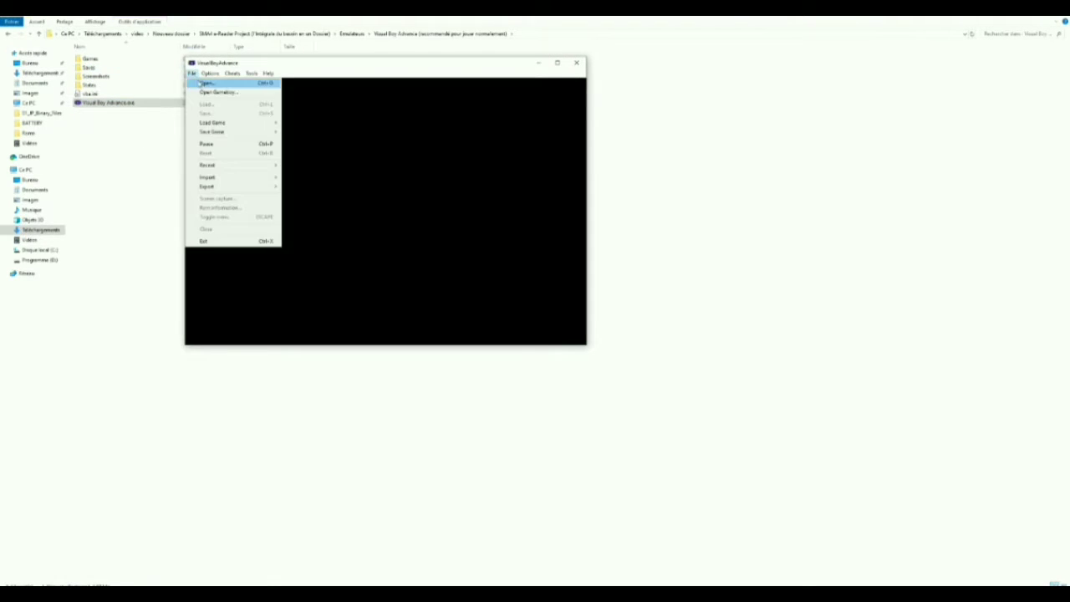
click(206, 84)
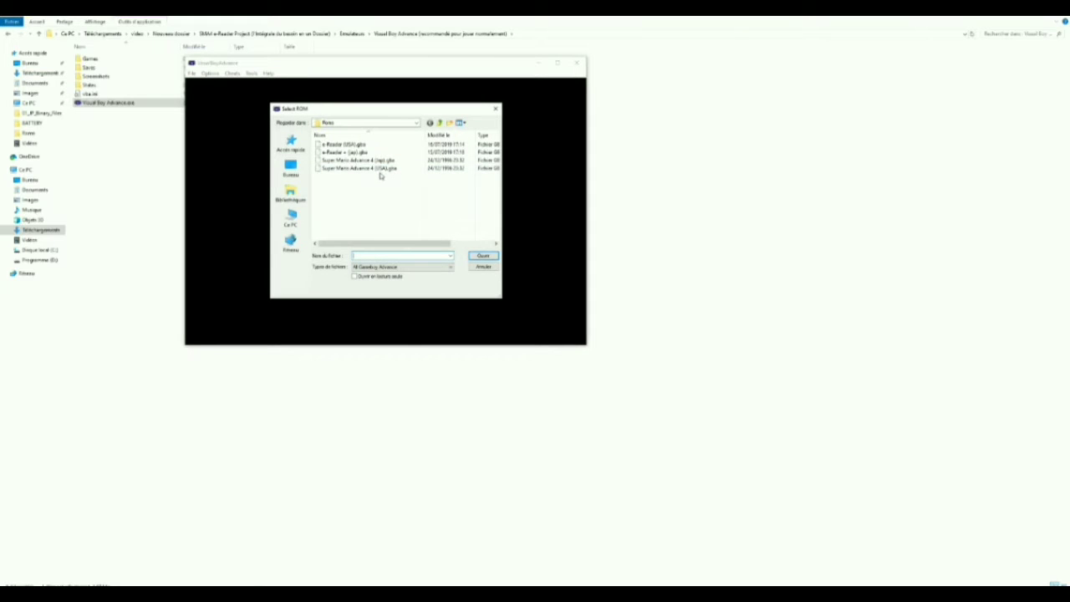
double_click(380, 169)
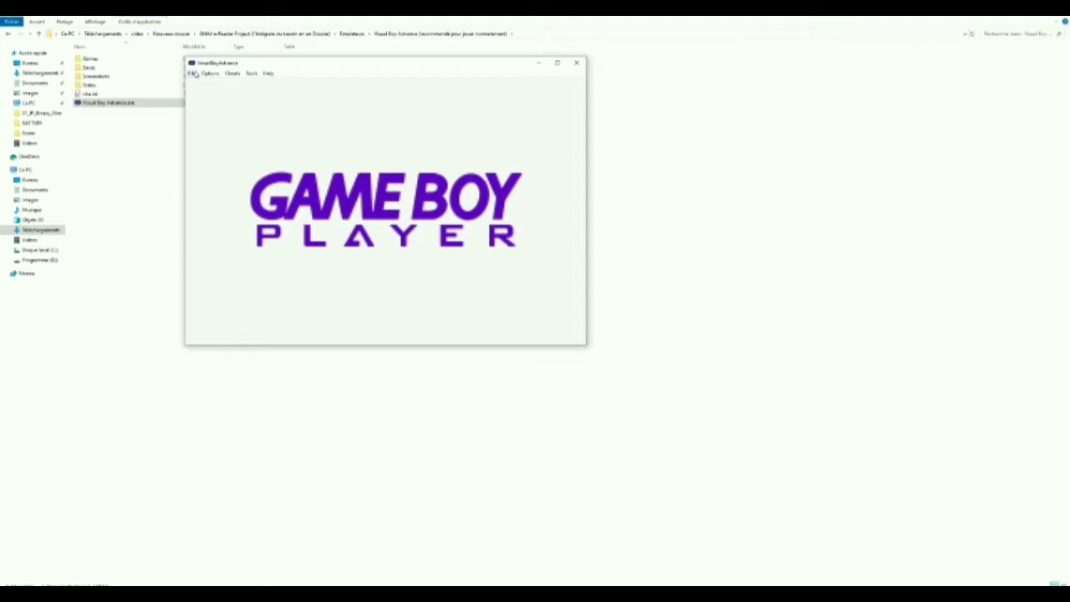
- Import the converted Super Mario Advance 4 (Jap).sav battery file from the Téléchargements folder
click(192, 73)
mouse_move(263, 182)
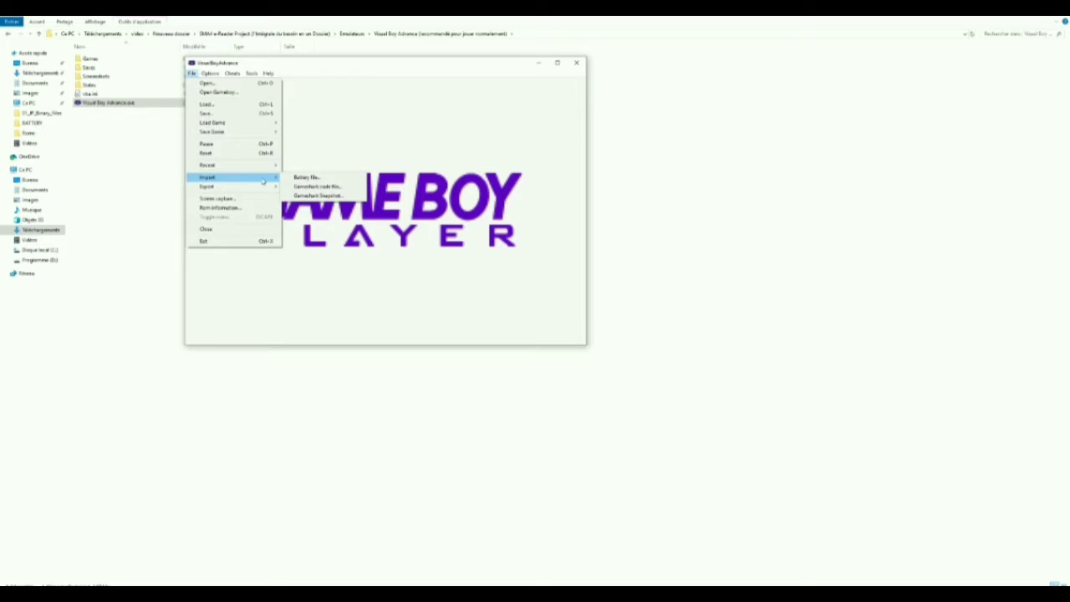
click(306, 177)
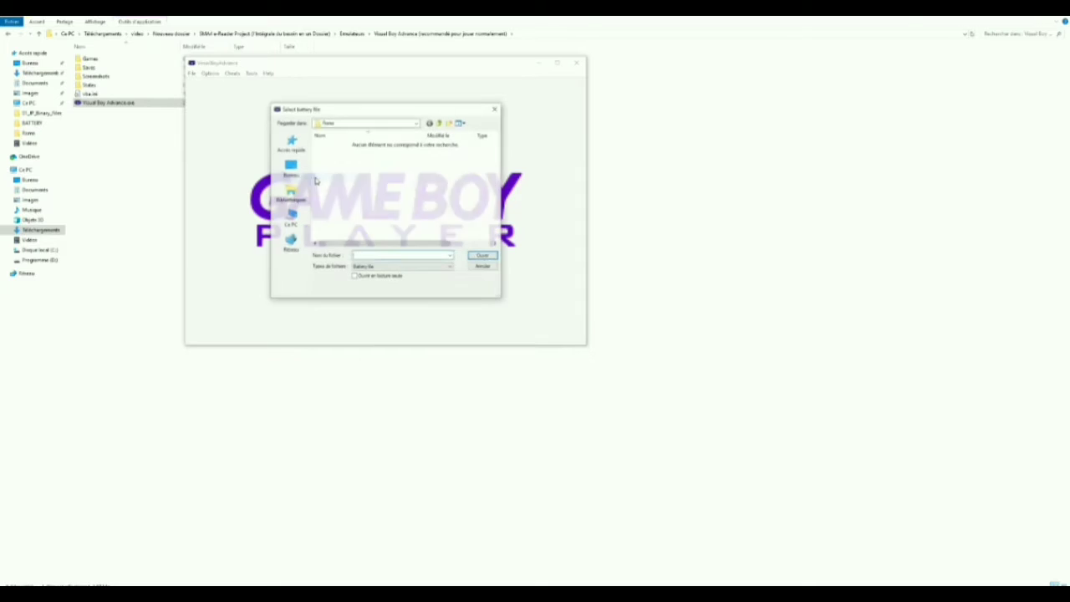
click(416, 123)
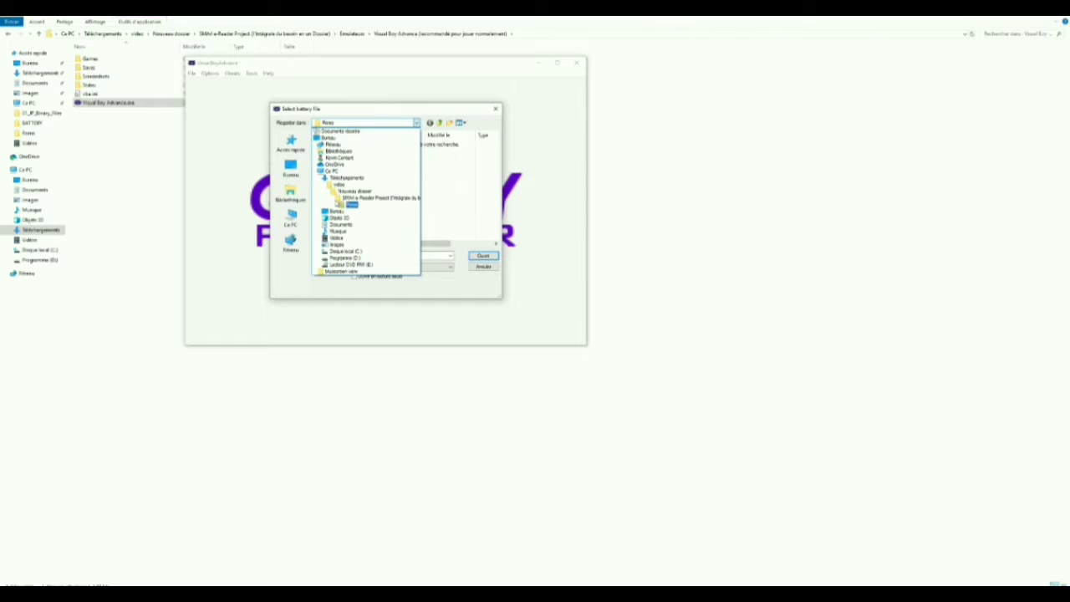
click(346, 177)
double_click(381, 219)
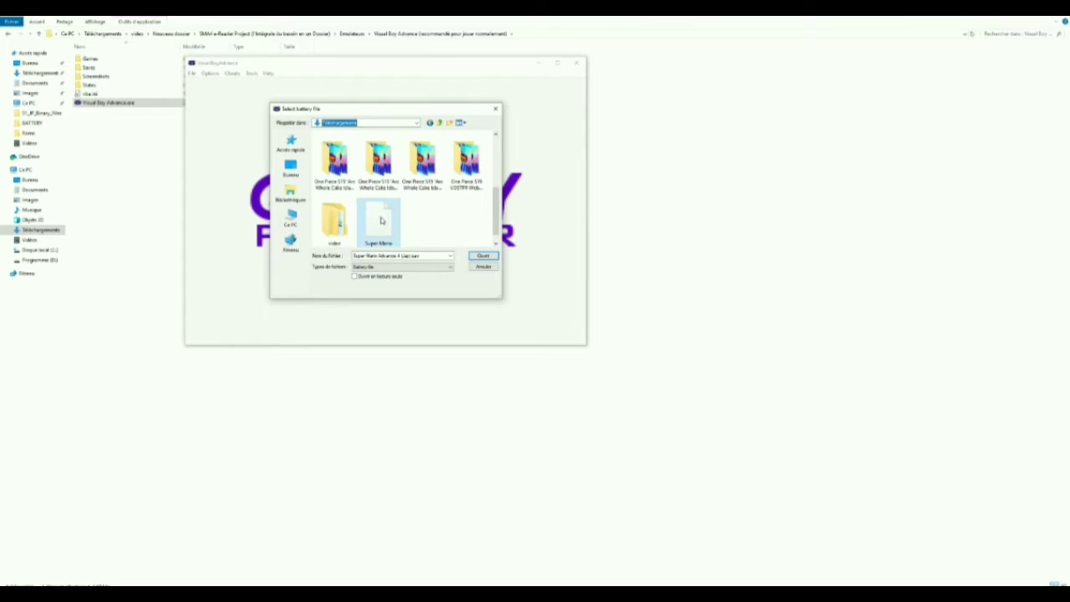
click(400, 224)
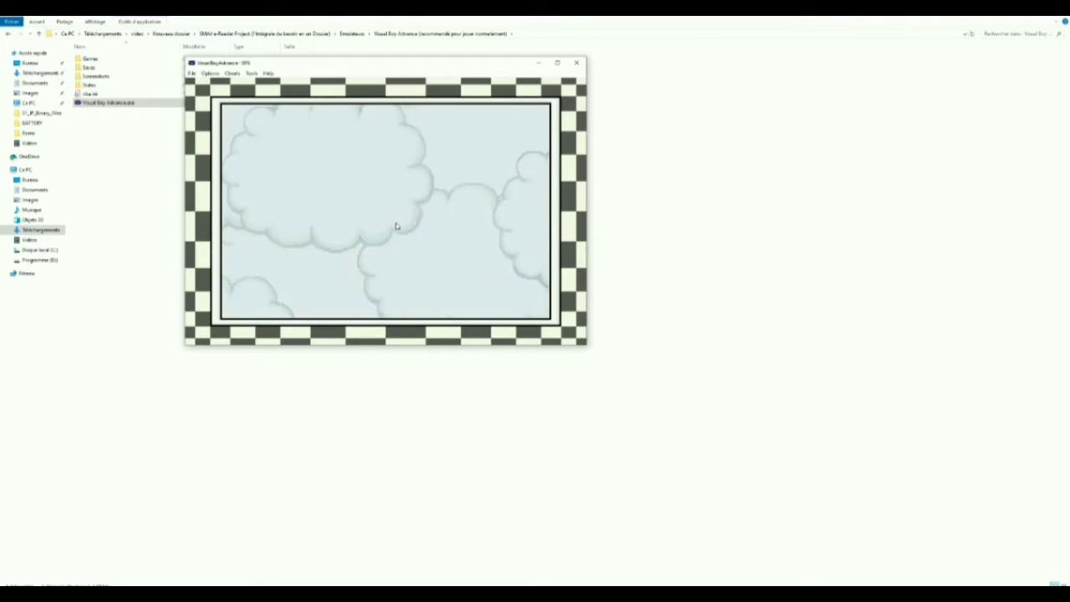
- Start Super Mario Bros. 3 from the first save slot and move Mario onto level 1 of the World 1 map
key(Return)
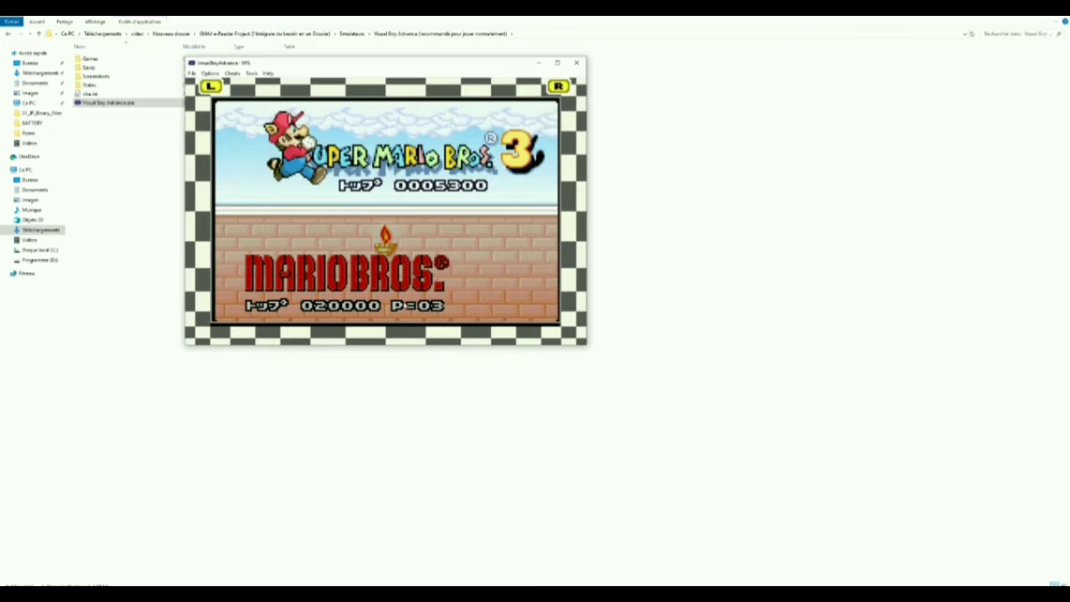
key(Return)
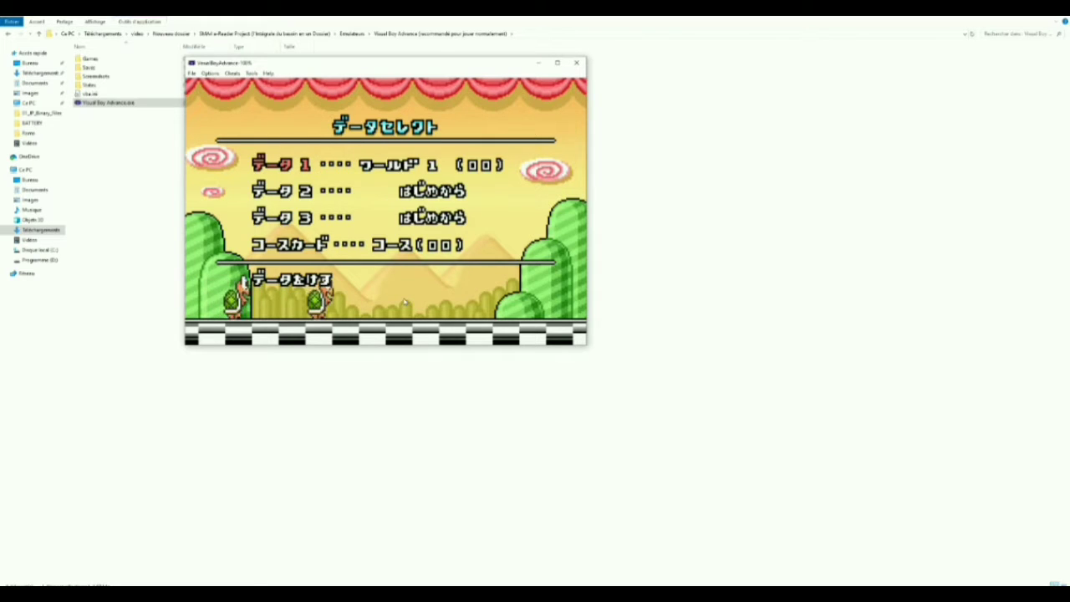
key(Return)
key(Return)
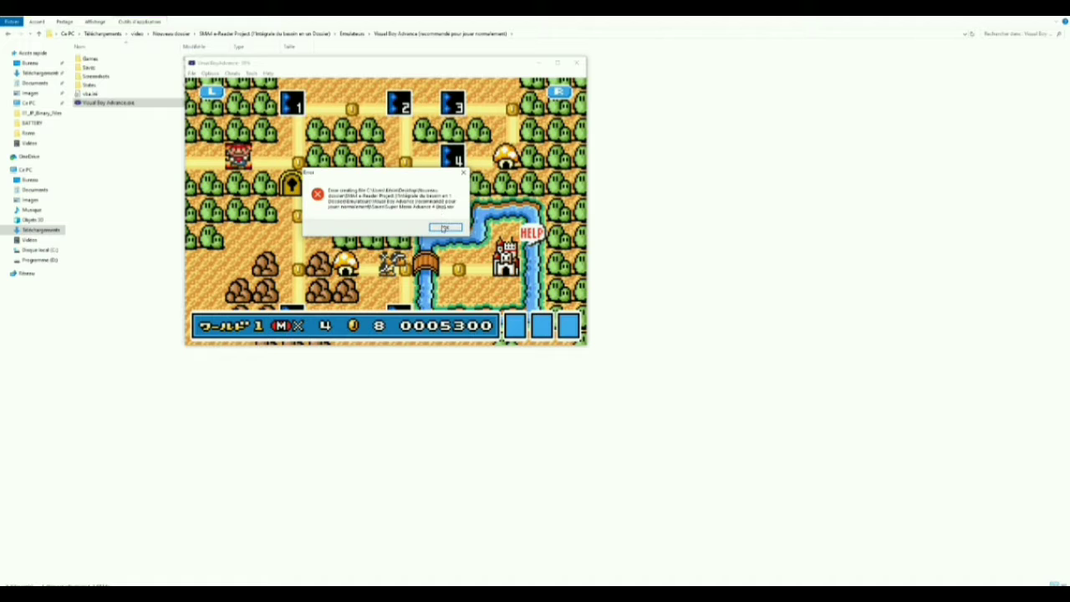
click(444, 227)
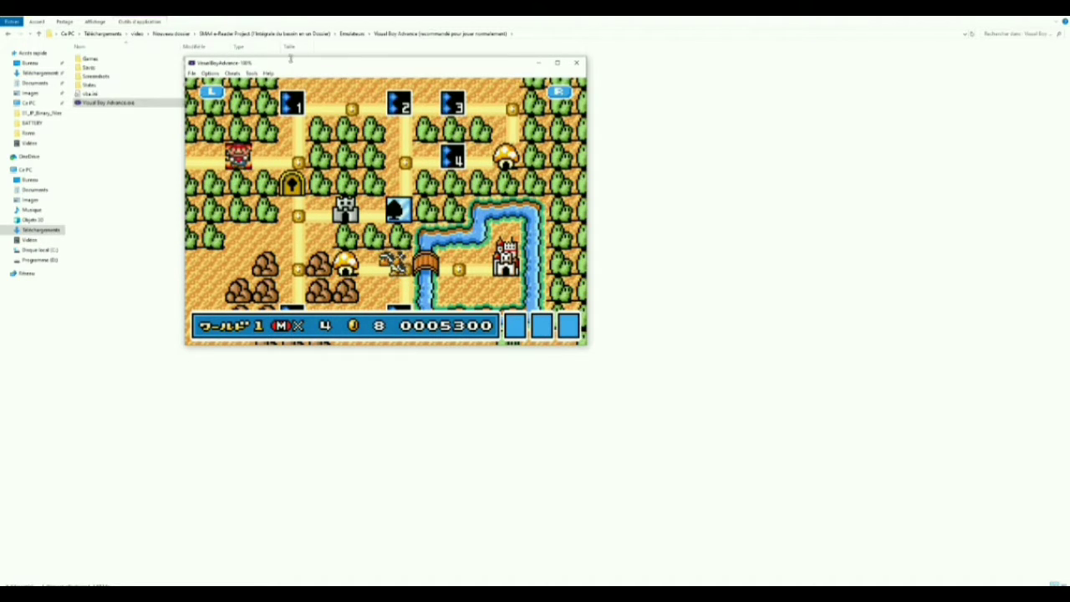
key(Right)
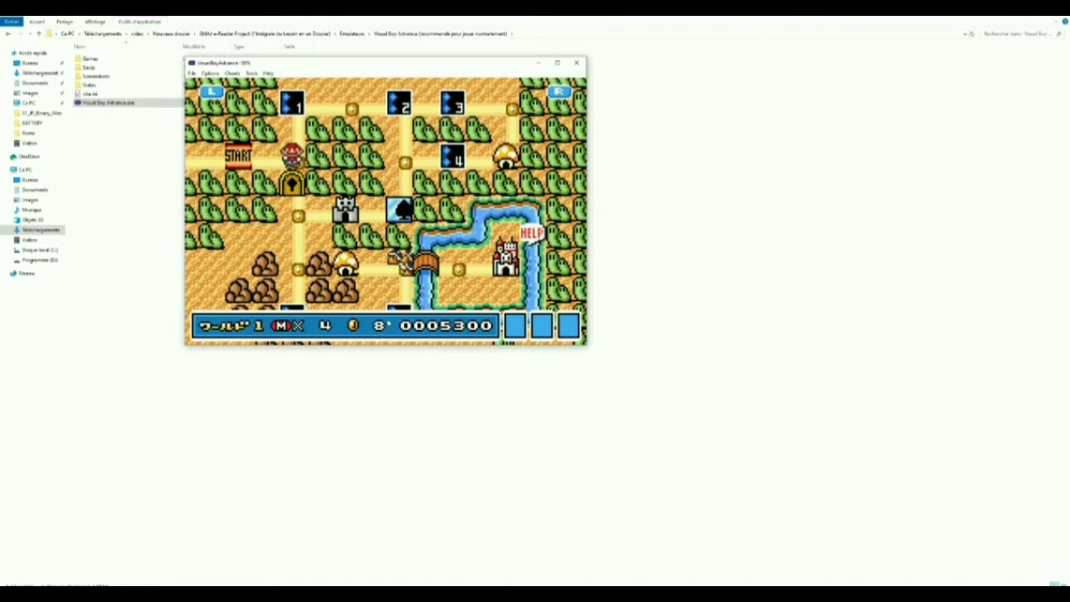
key(Up)
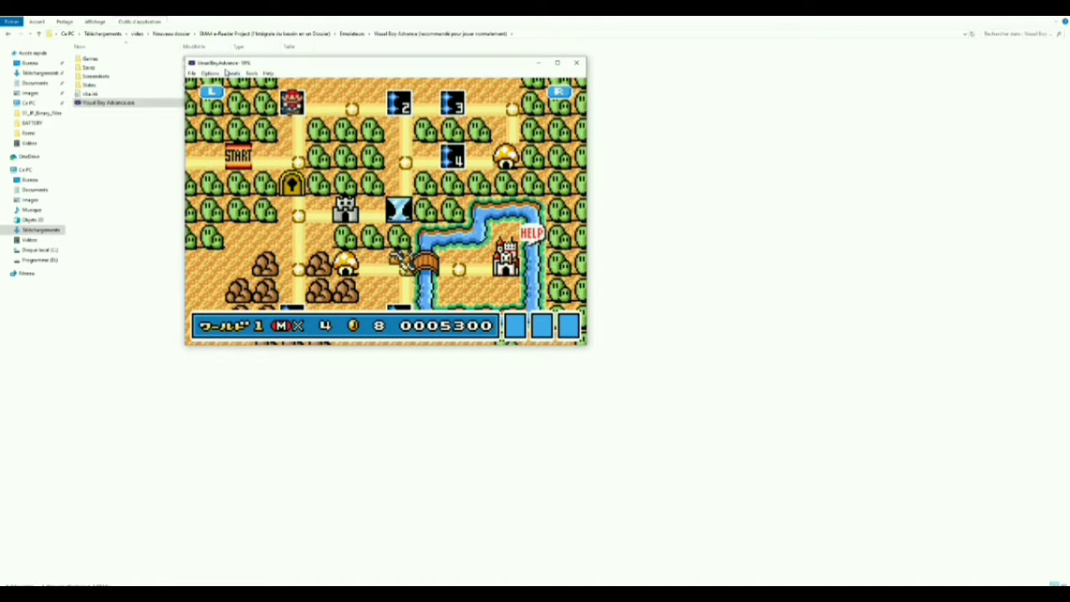
- Check the key assignments in the configuration of joypad 1
click(209, 73)
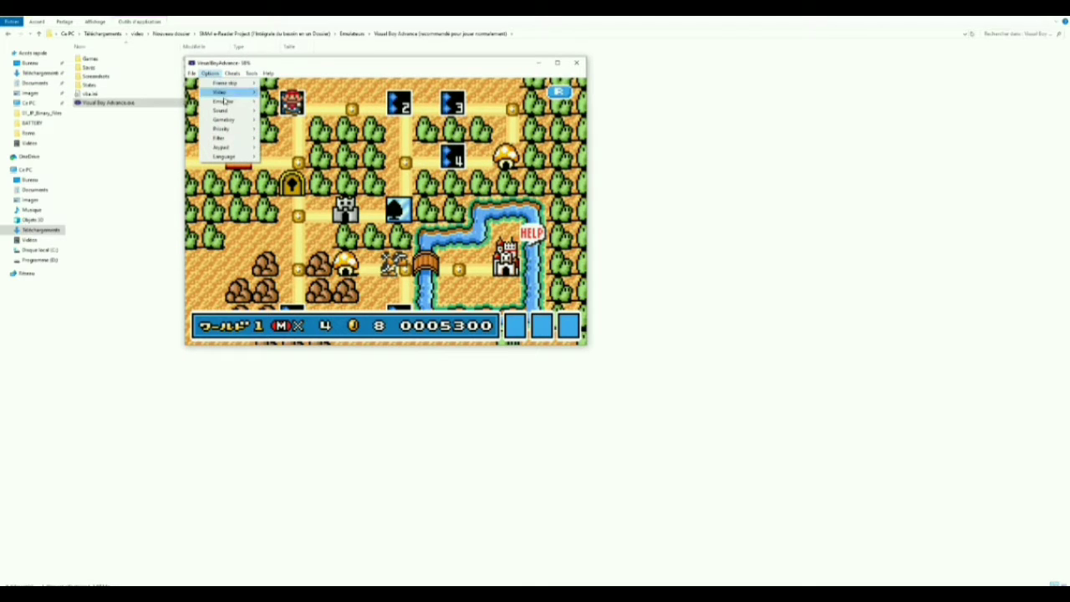
mouse_move(239, 150)
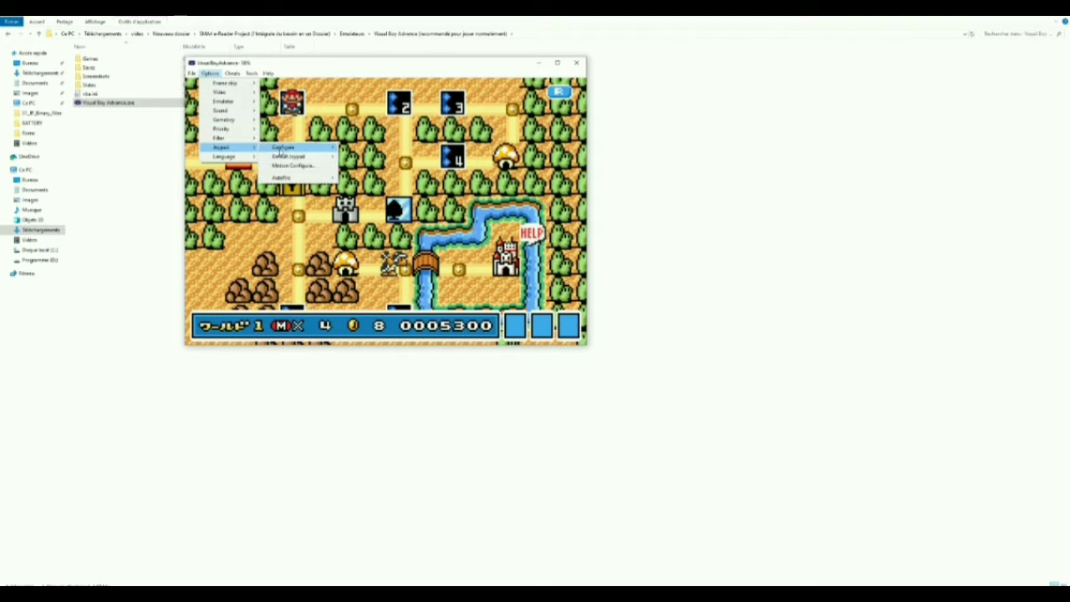
mouse_move(281, 150)
click(374, 151)
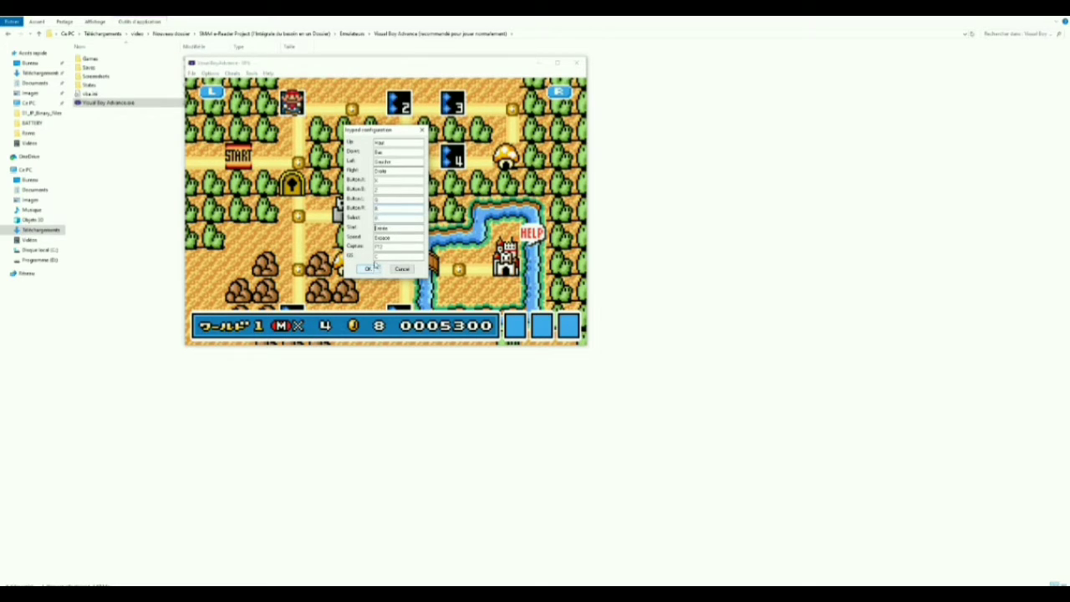
click(369, 268)
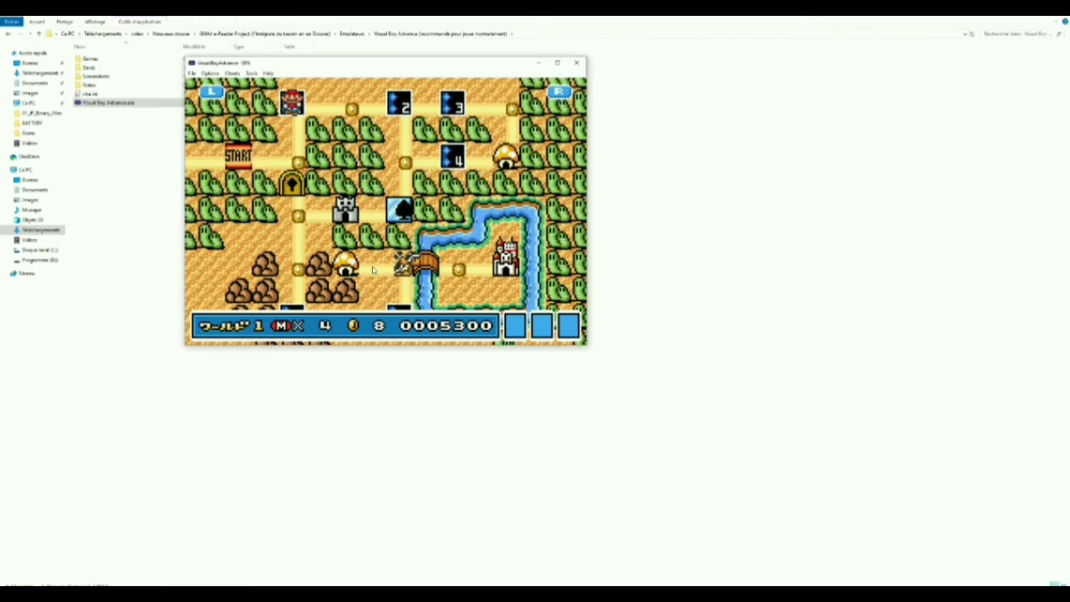
key(z)
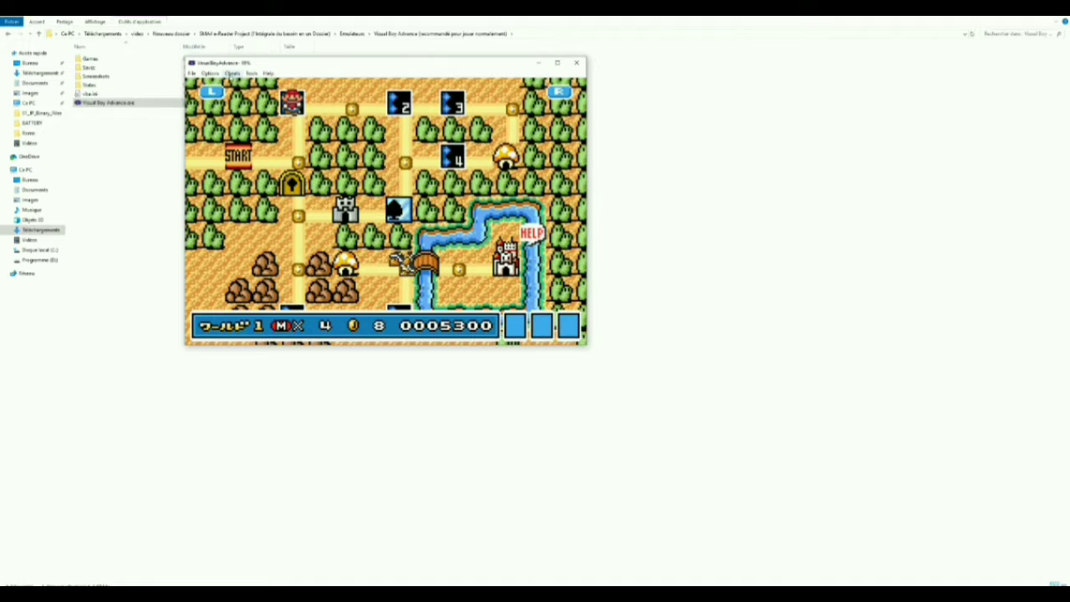
- Check the key assigned to Select on joypad 1 and open the e-Reader card menu on the World 1 map
click(210, 73)
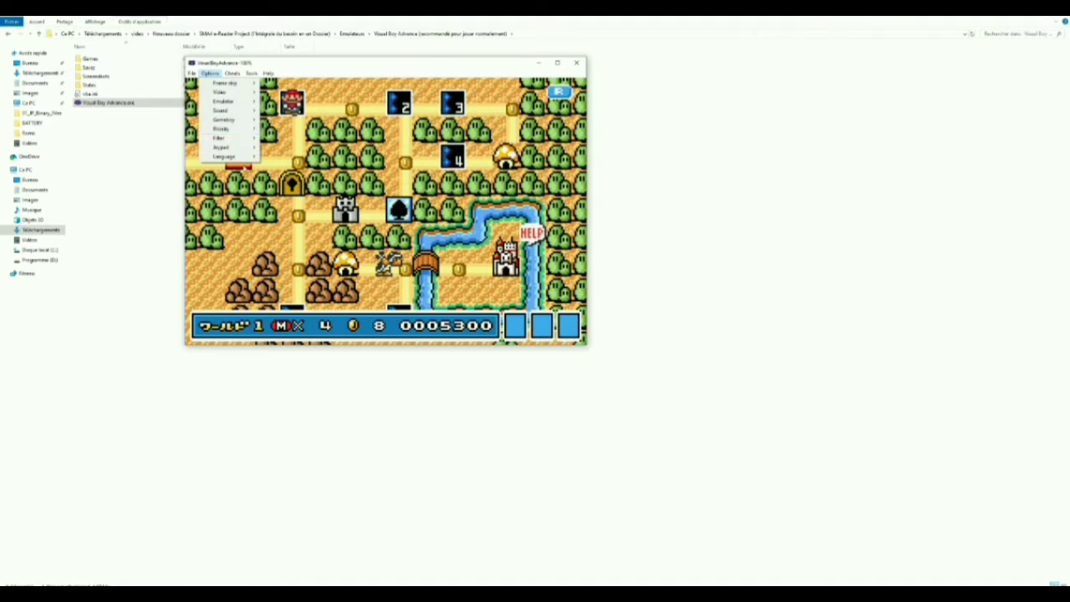
mouse_move(248, 149)
mouse_move(284, 147)
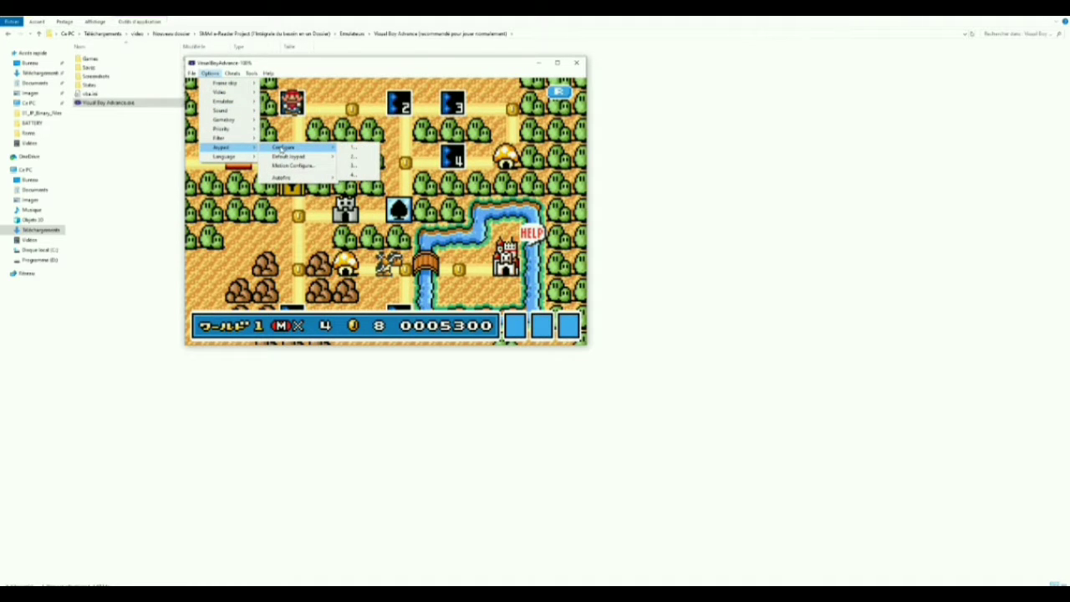
click(367, 147)
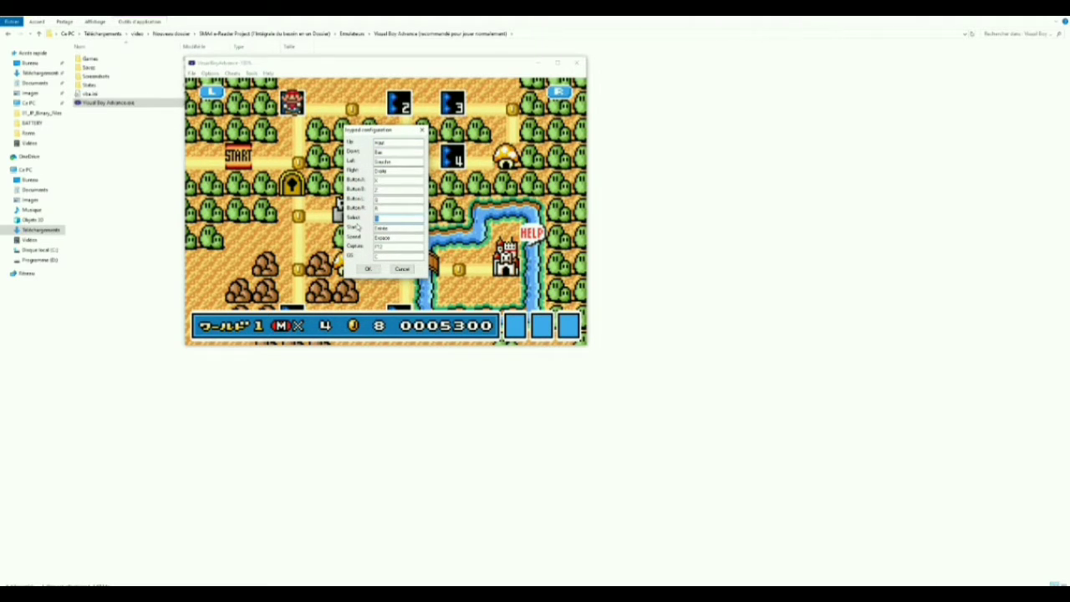
click(369, 269)
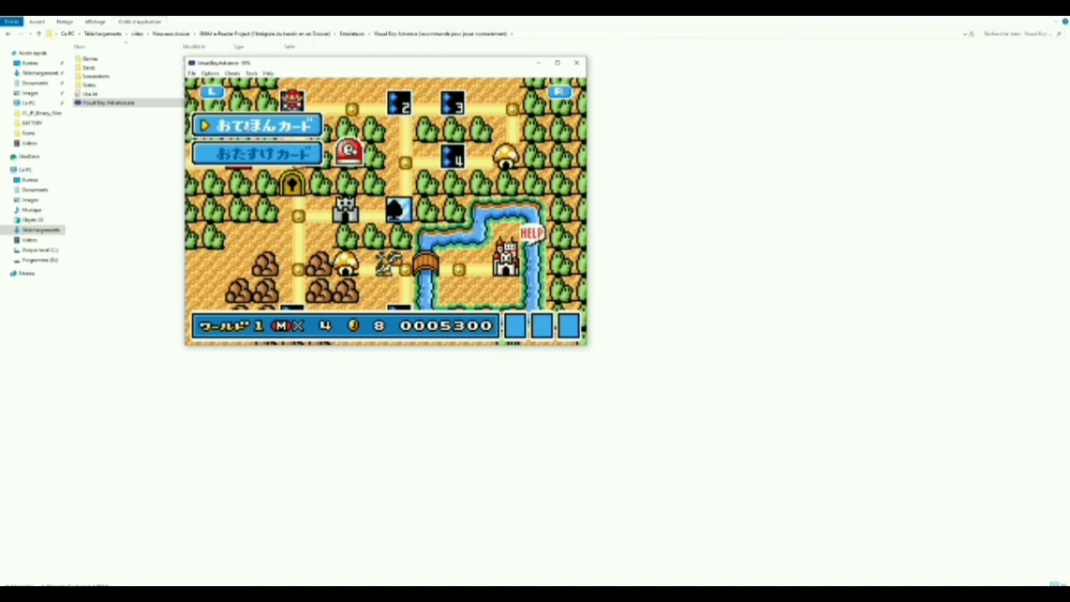
click(194, 73)
click(198, 73)
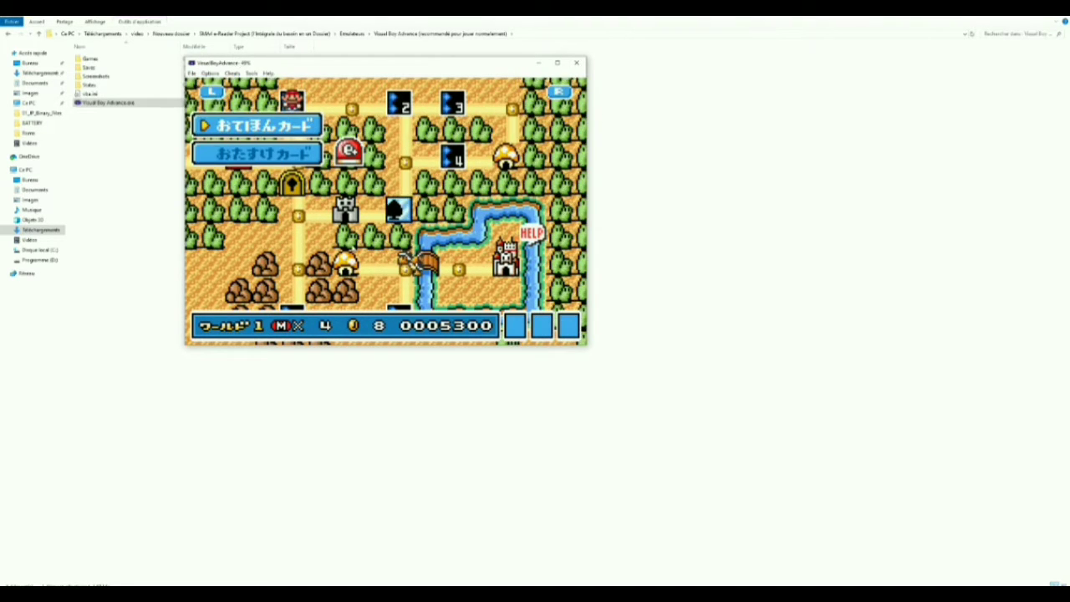
- Switch to the Shunyweb Savegames Converter page in the browser and browse No$GBA's BATTERY folder for another savegame to convert
key(alt+Tab)
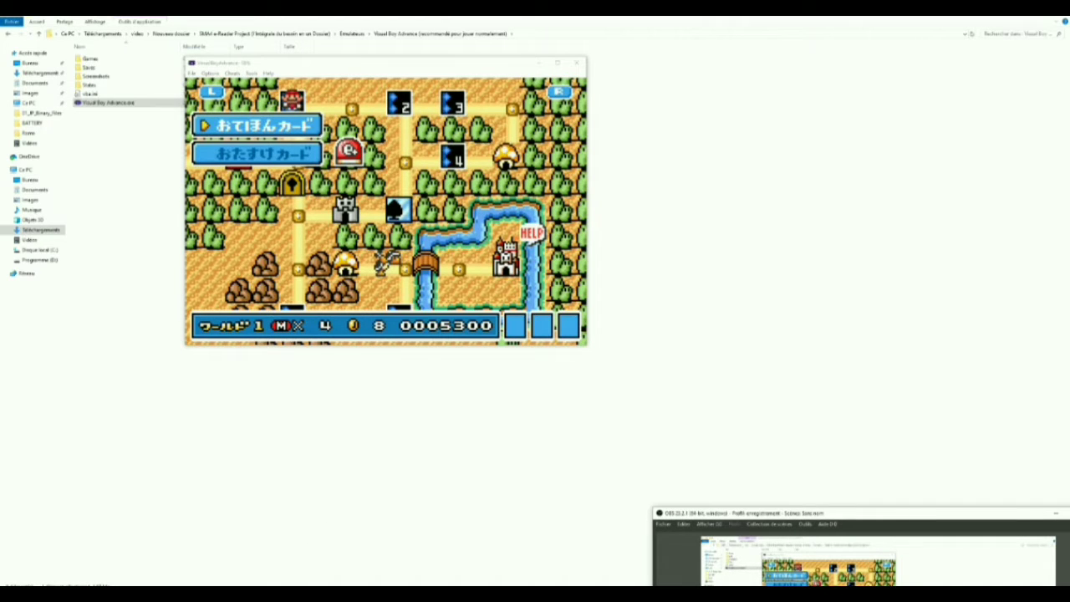
key(alt+Tab)
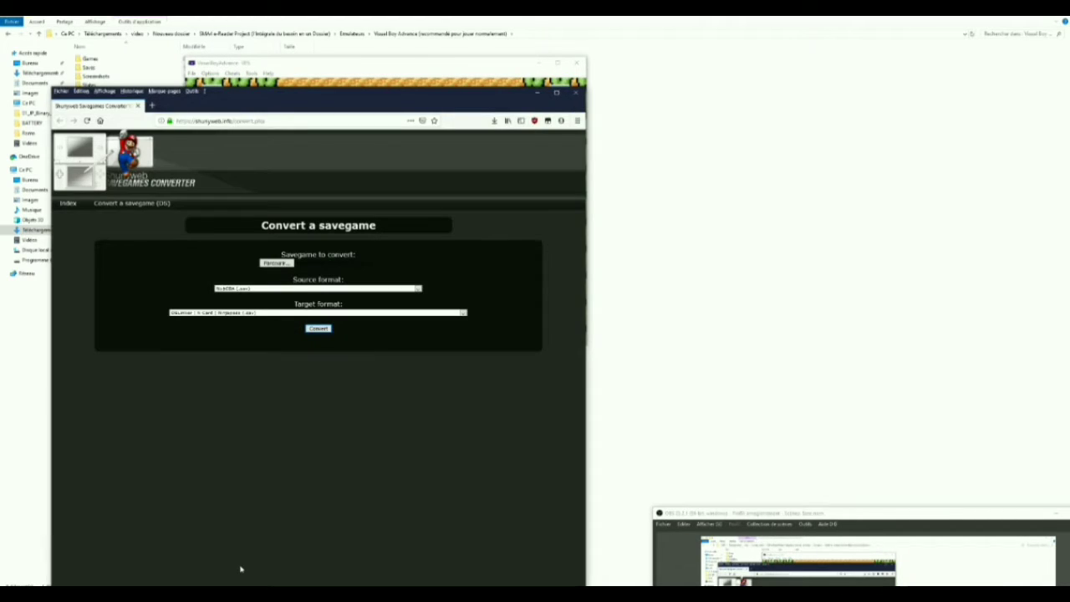
click(278, 263)
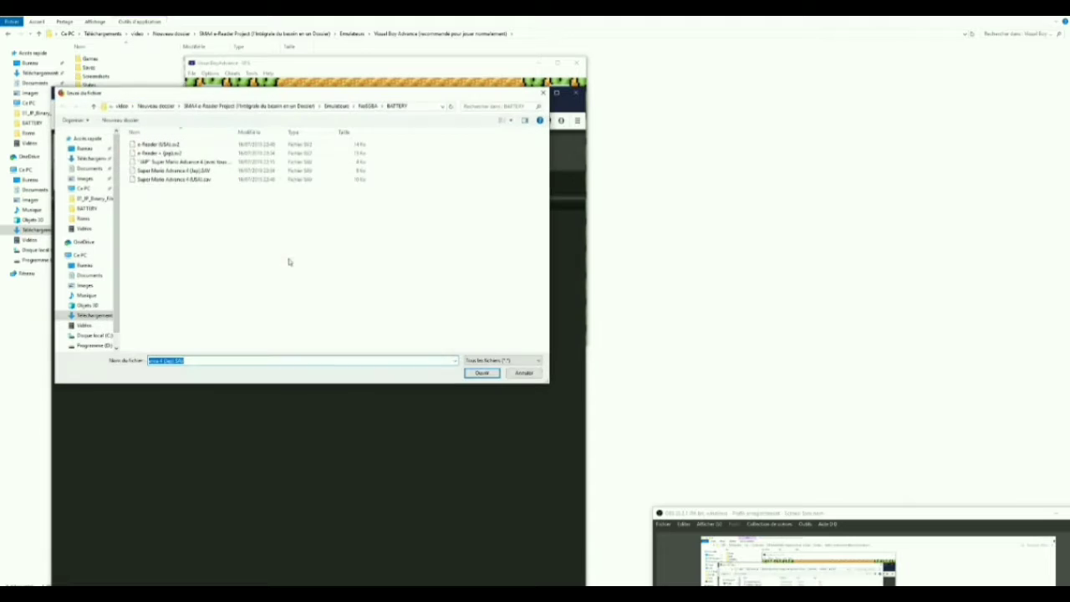